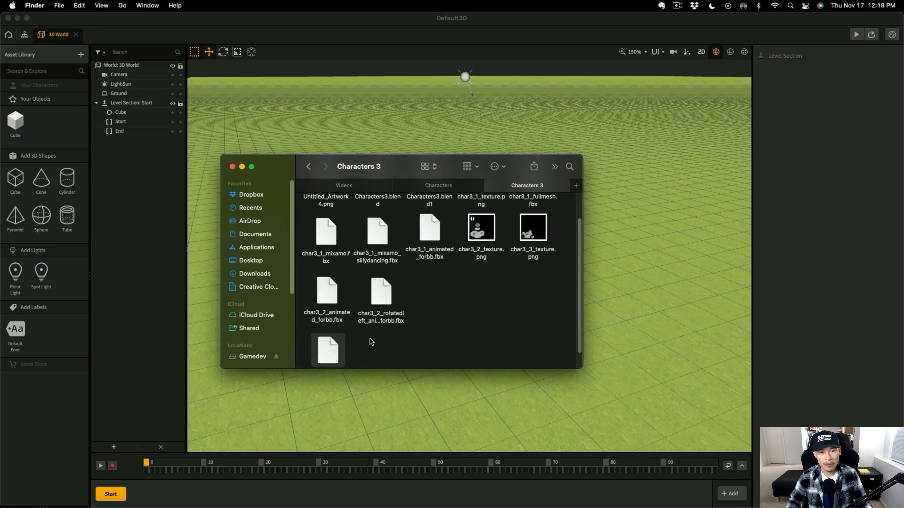
Import char3_3_animated_forbb.fbx as a new asset, using Autoscale with the Small import scale
click(110, 158)
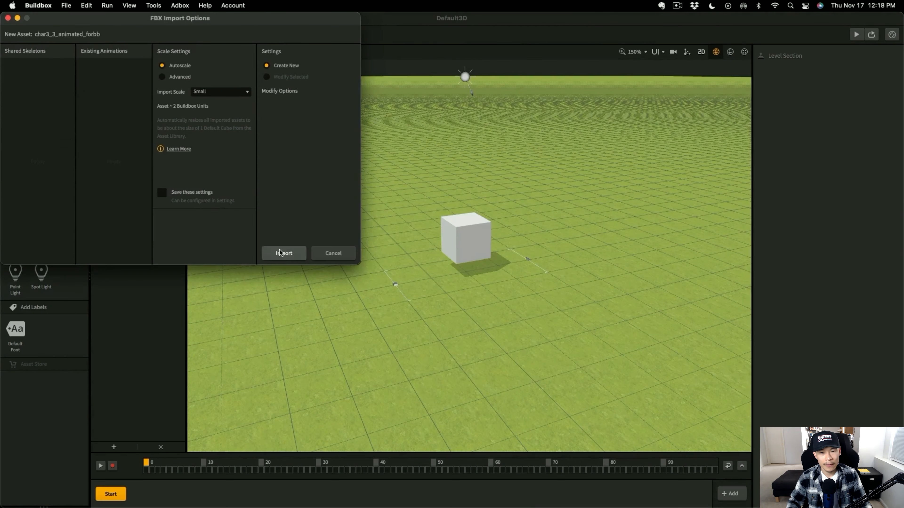
click(285, 253)
Lower the cube in the scene to a Y position of -1
click(445, 257)
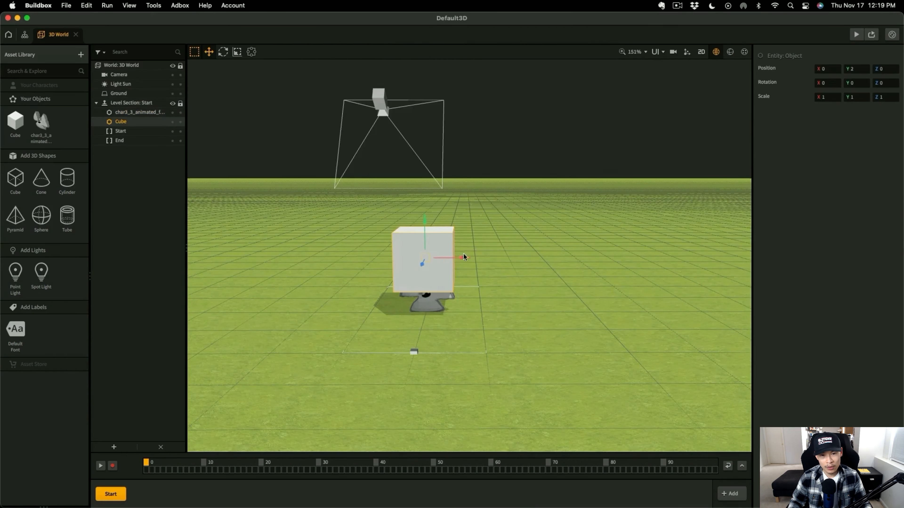
scroll(436, 267, up, 2)
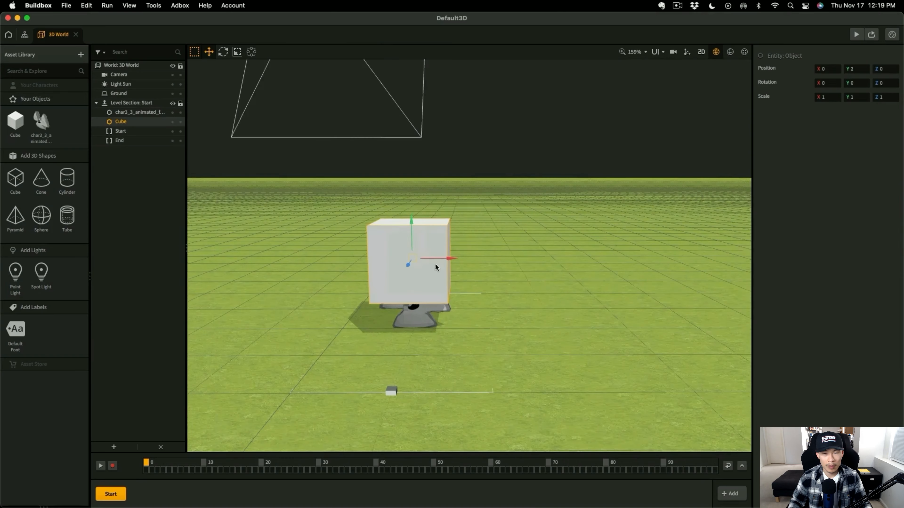
text(-1)
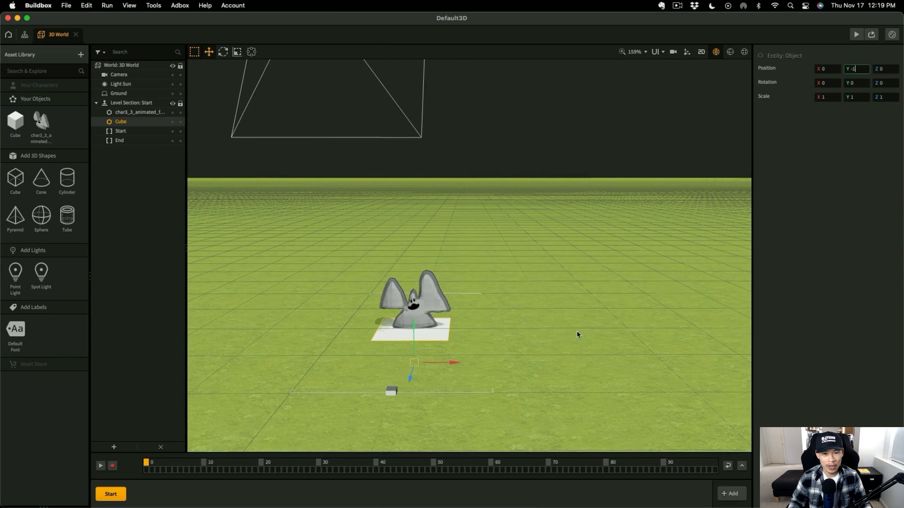
In the character model's materials, colour BodyOutline.001 black and turn off Receive Shadow for the outline and the body
click(47, 127)
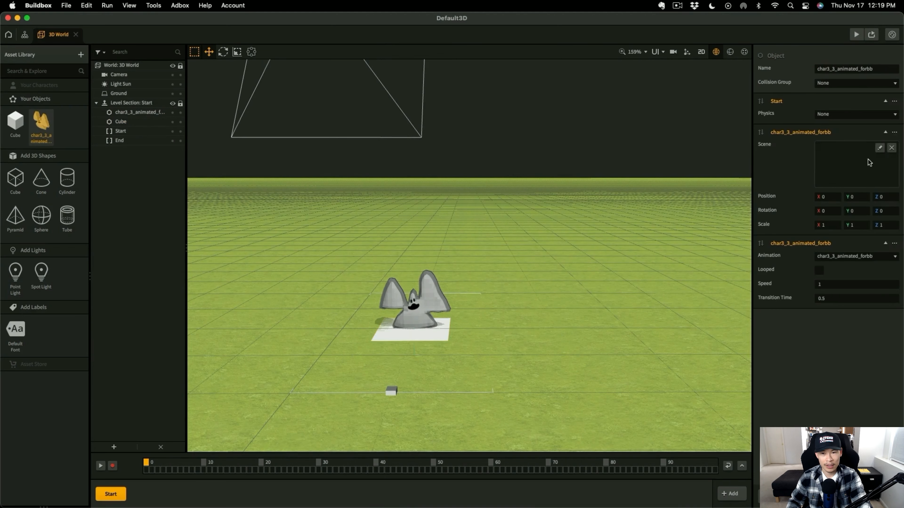
click(877, 147)
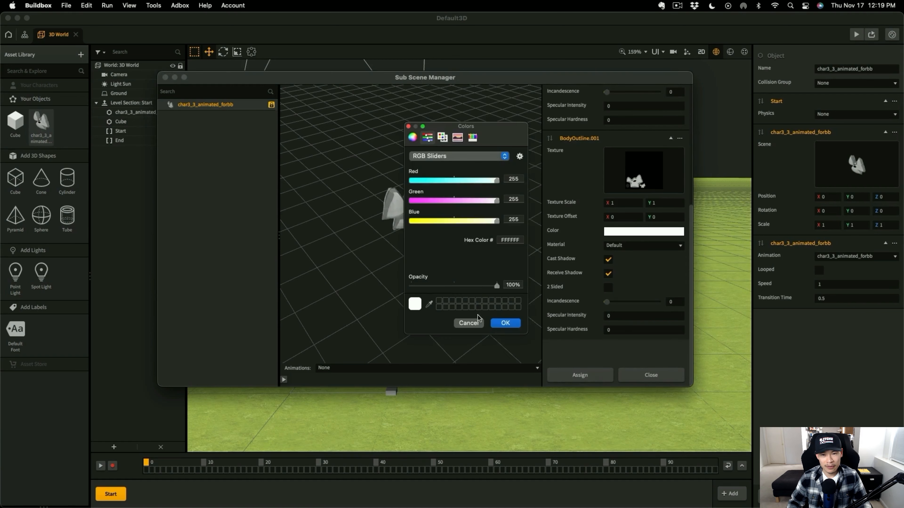
click(414, 138)
click(520, 263)
click(505, 323)
click(608, 274)
scroll(608, 272, up, 6)
click(608, 264)
scroll(635, 276, down, 5)
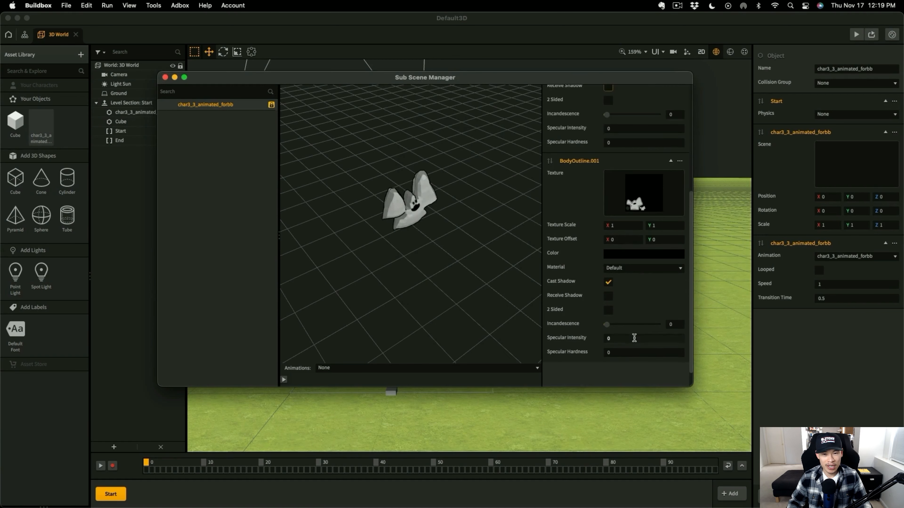
click(165, 77)
Test the scene in the preview, set the Cube asset's physics to None and preview it again
click(856, 34)
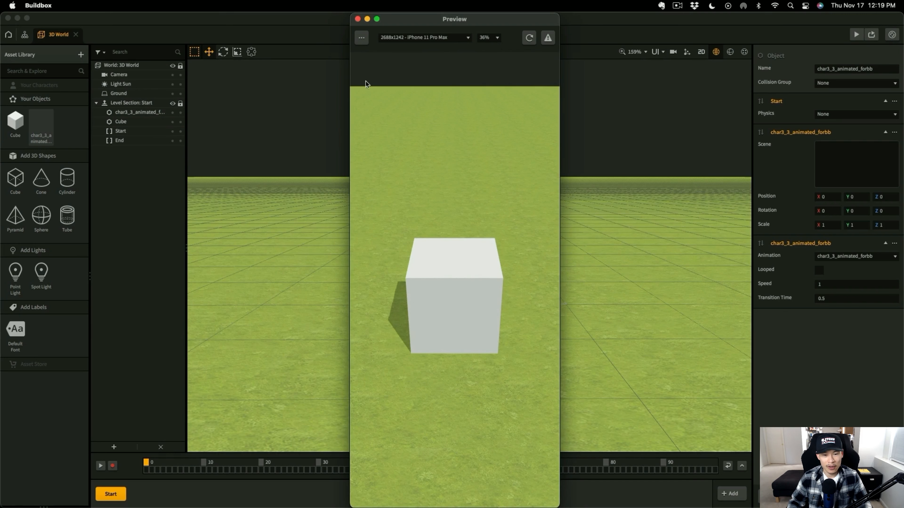
click(357, 19)
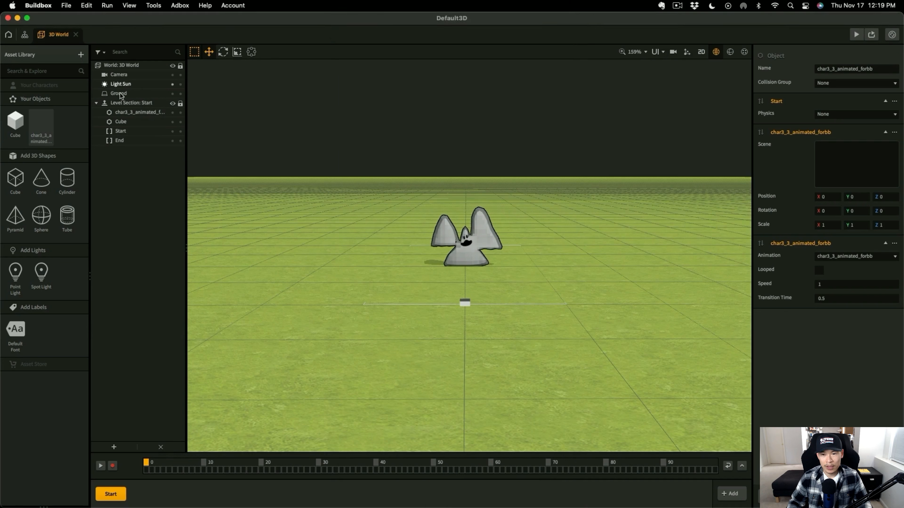
click(15, 121)
click(874, 131)
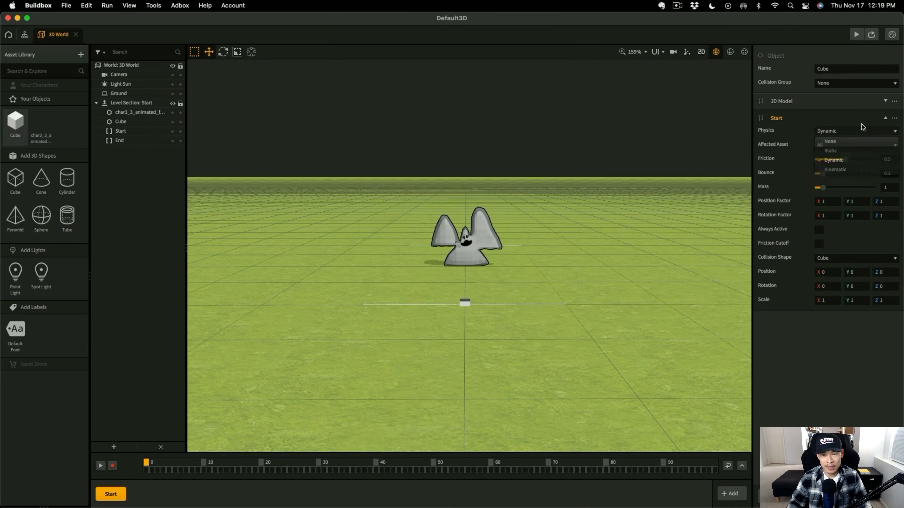
click(853, 141)
click(856, 34)
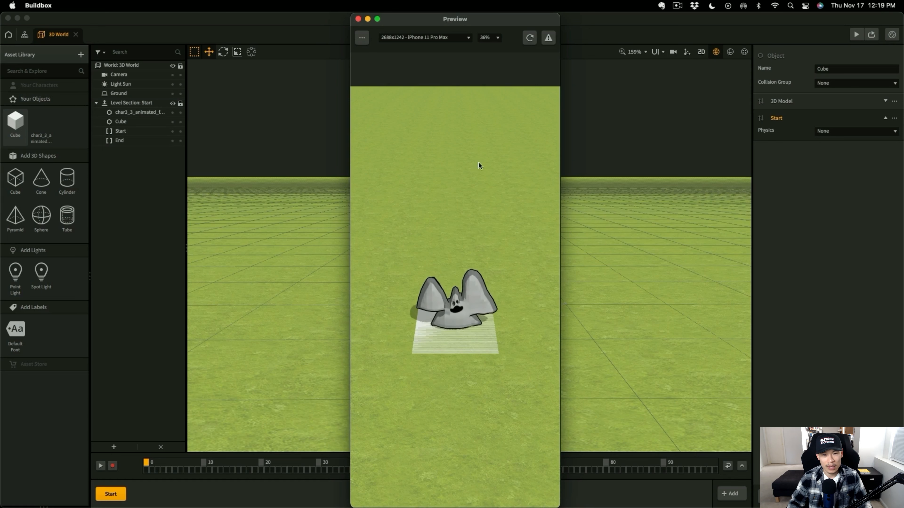
Turn on looping for the char3_3_animated_forbb animation and reload the preview, with the camera view enabled
click(673, 52)
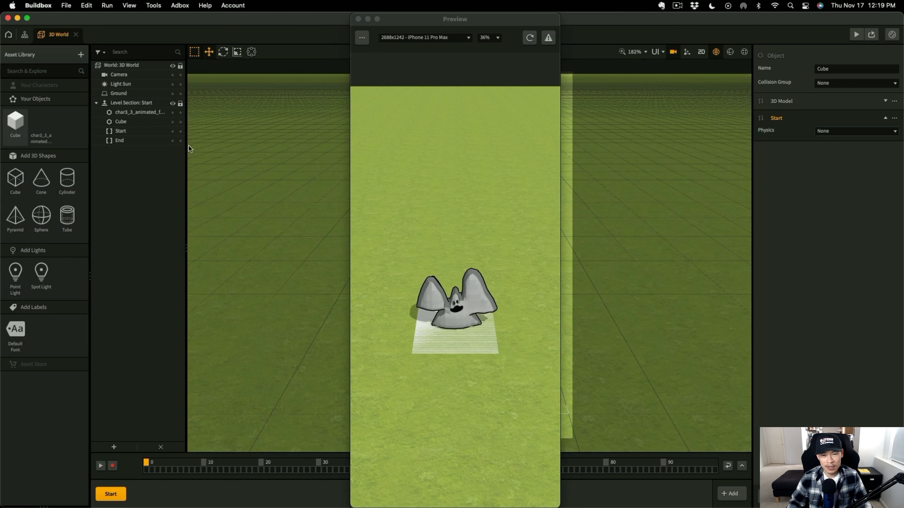
click(52, 135)
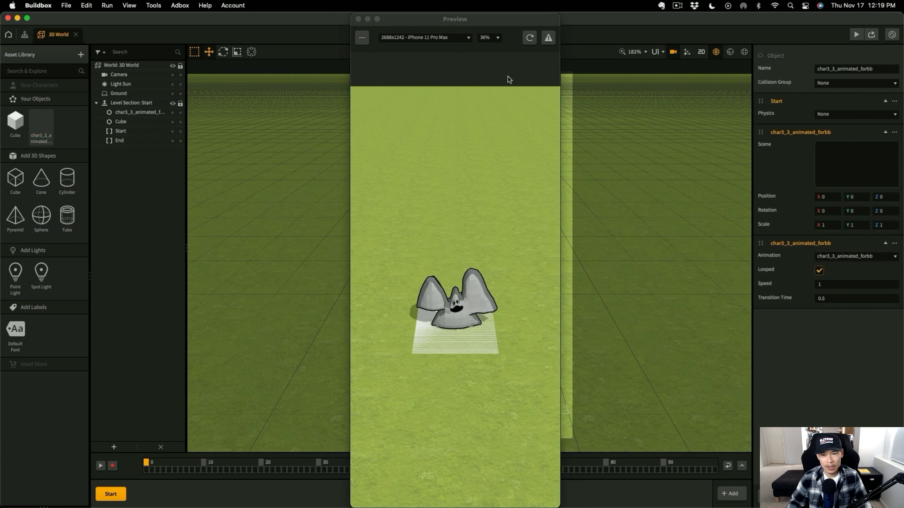
click(530, 37)
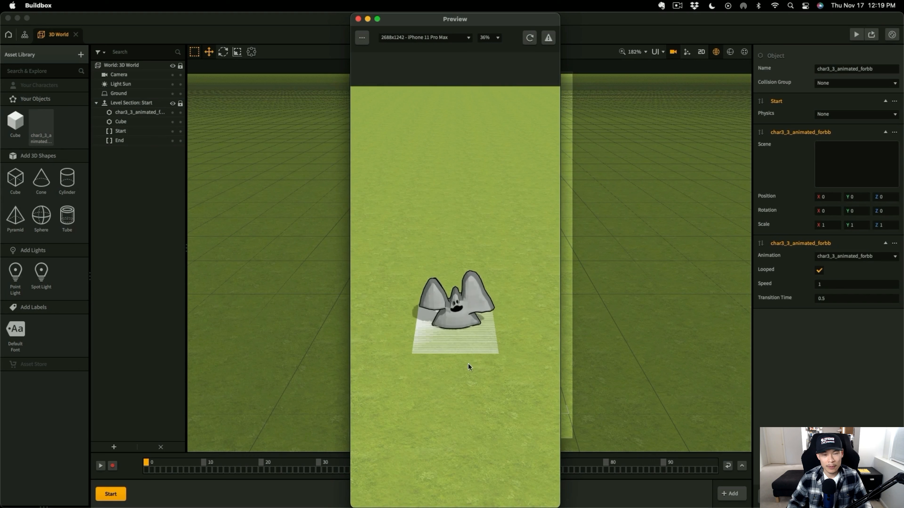
Move the preview window aside and reframe the game camera low and close in front of the character
drag(503, 17, 328, 17)
right_drag(478, 309, 499, 312)
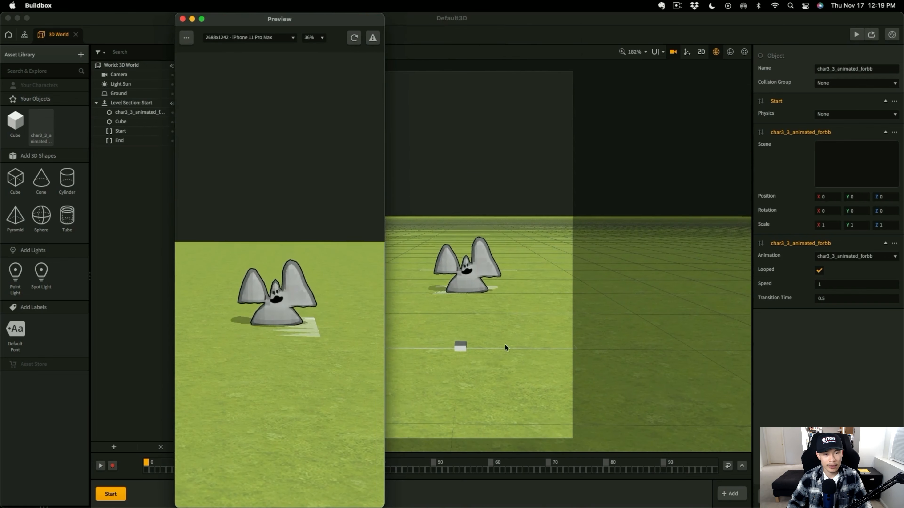
scroll(495, 347, up, 3)
scroll(495, 347, up, 3)
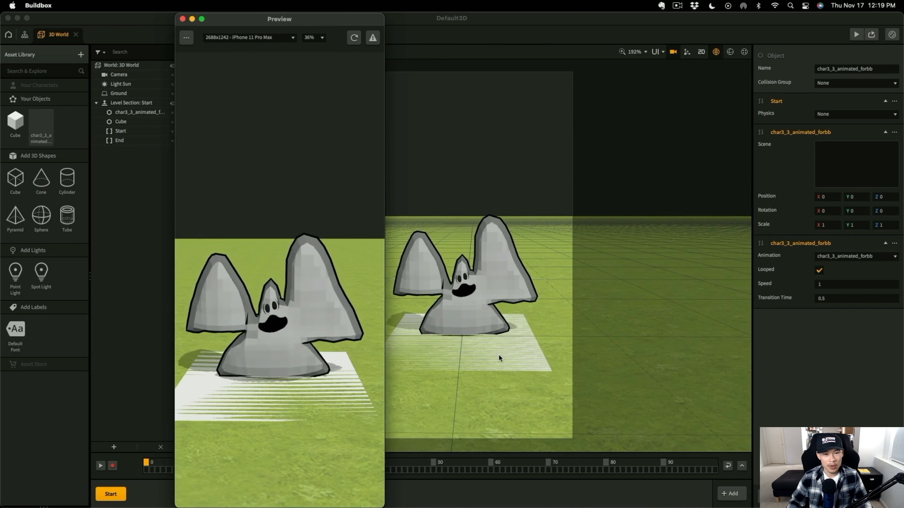
right_drag(498, 354, 499, 342)
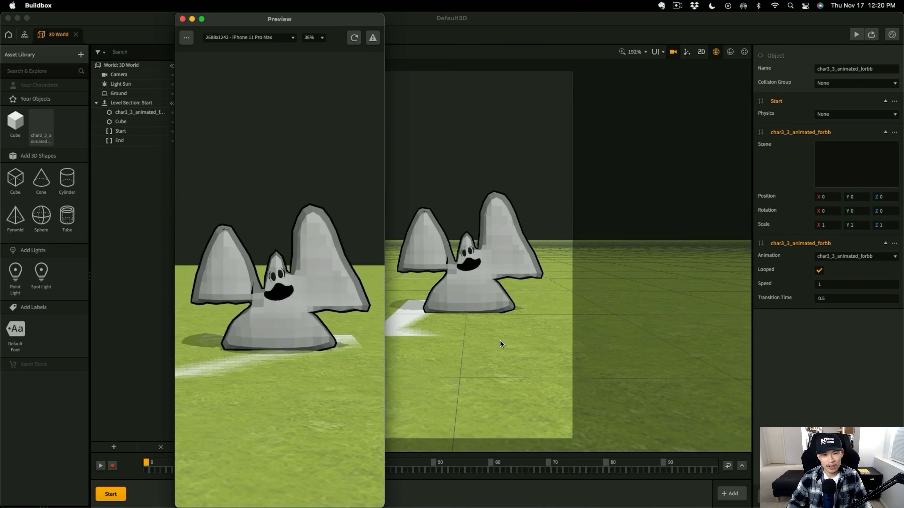
scroll(500, 344, down, 1)
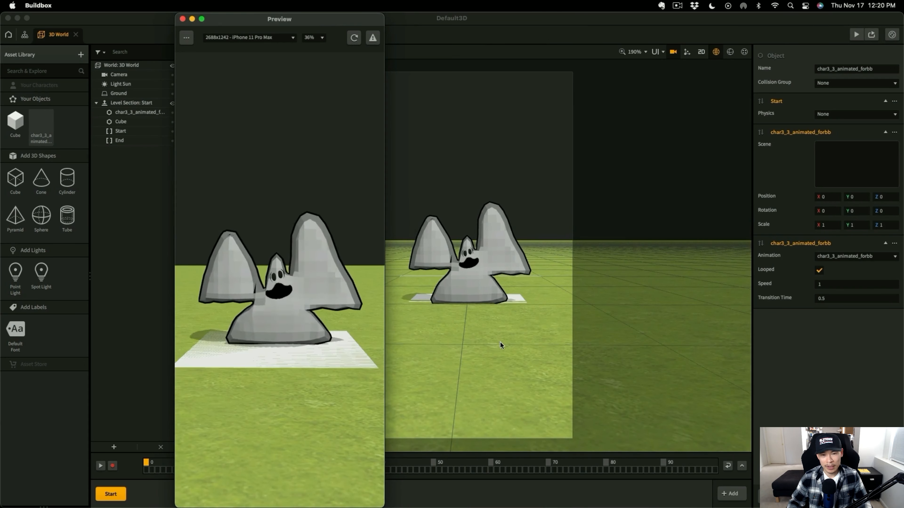
right_drag(500, 345, 507, 341)
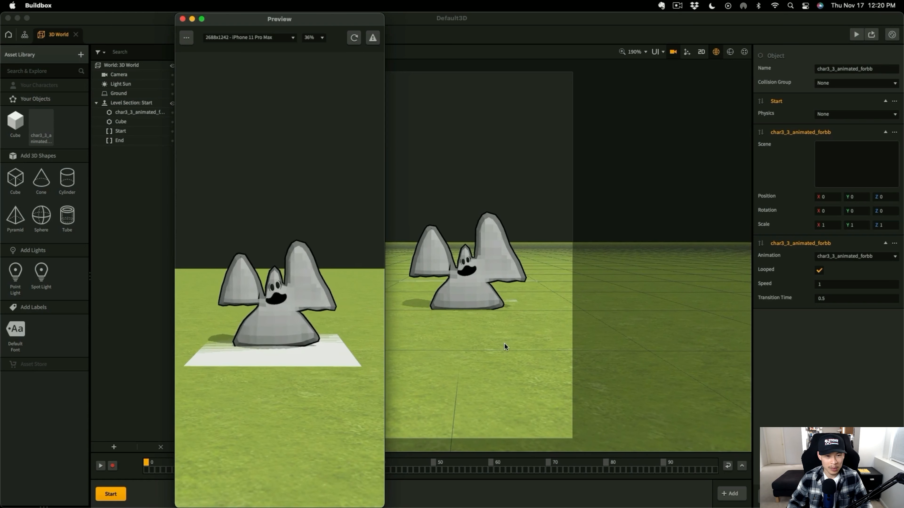
mouse_move(504, 343)
right_down()
mouse_move(505, 333)
mouse_move(504, 343)
right_up()
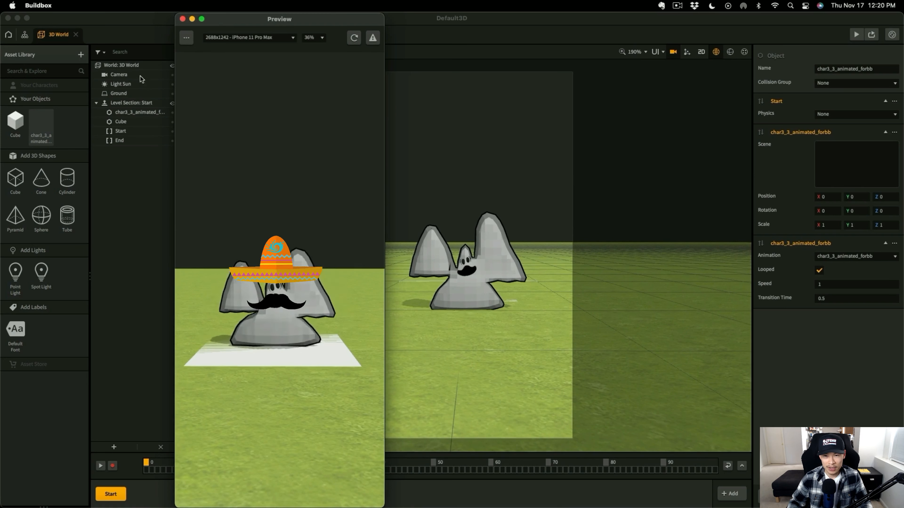
Set the camera's position to X 0, Y 1.15 and Z 5
click(119, 74)
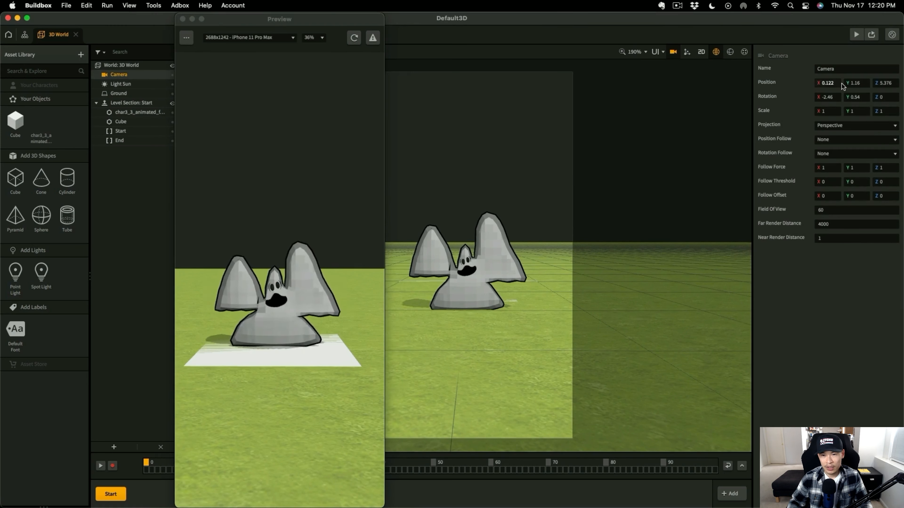
text(0)
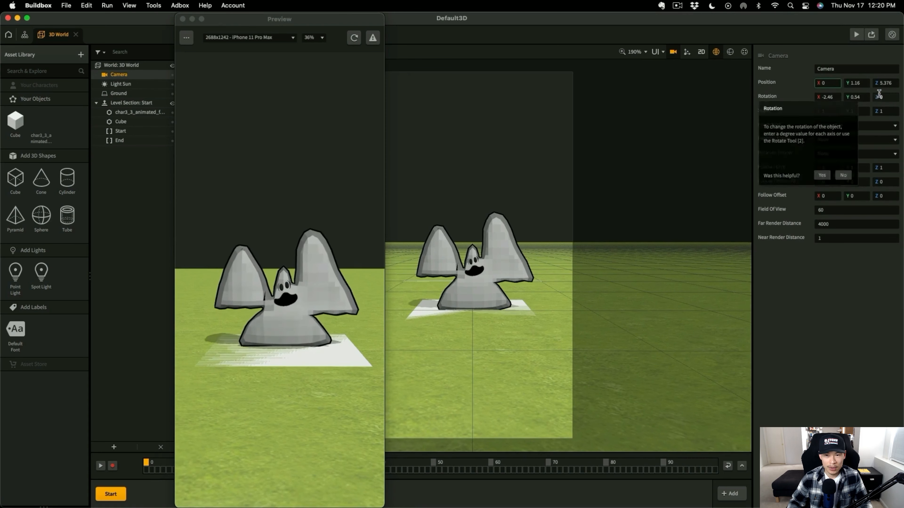
key(Tab)
text(1)
key(Return)
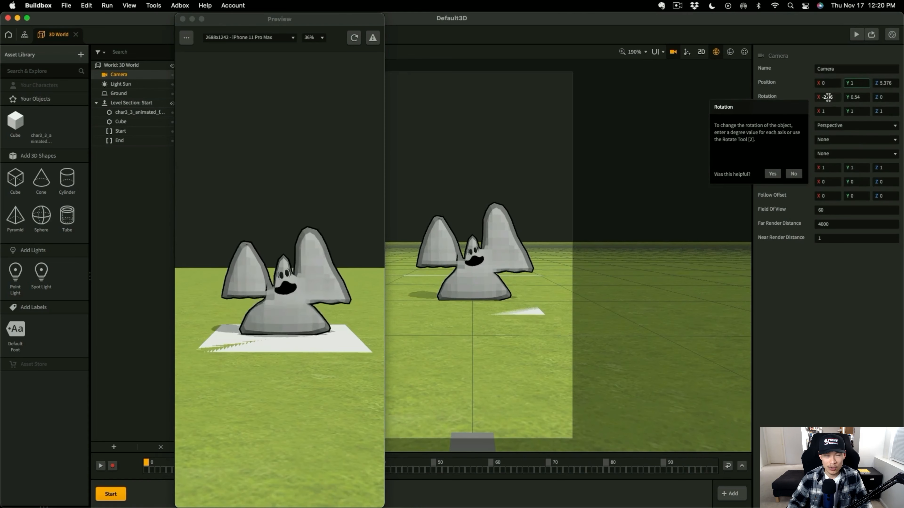
click(864, 83)
text(.15)
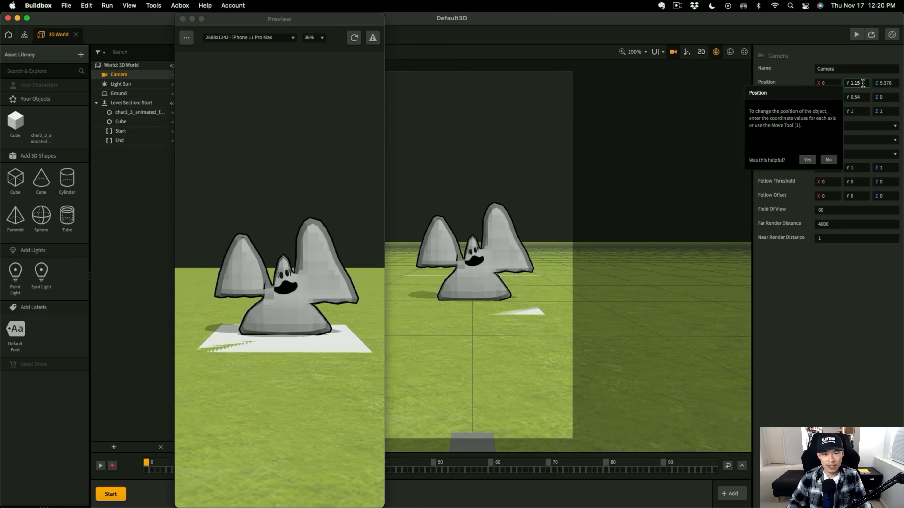
key(Return)
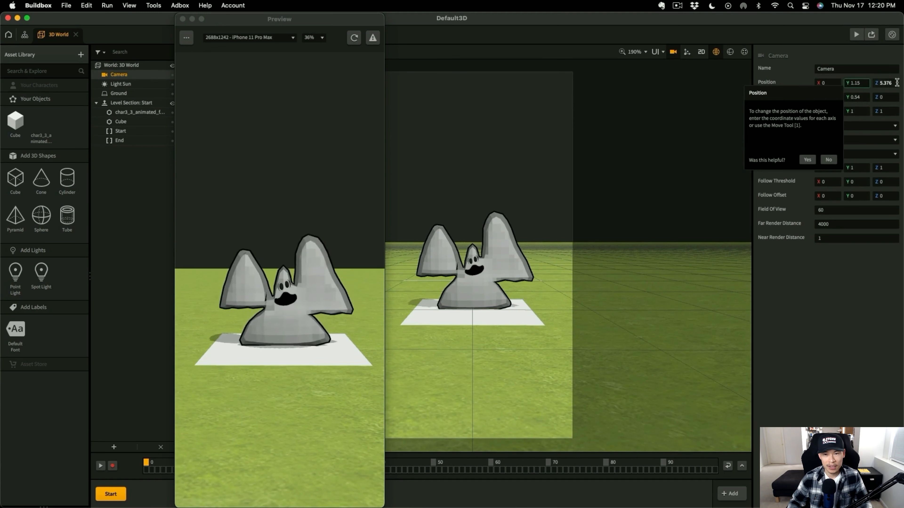
drag(893, 83, 883, 84)
key(BackSpace)
key(Return)
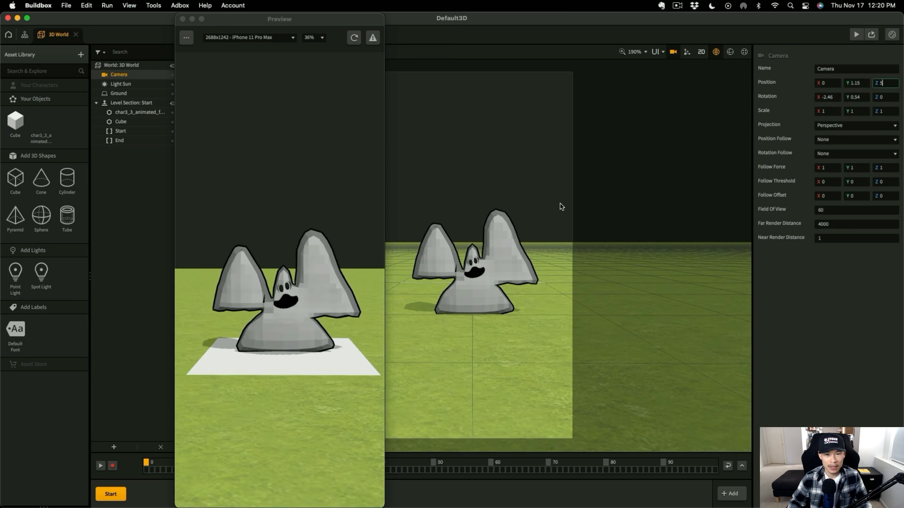
Set the world's ground type to No Ground and refresh the preview
click(141, 66)
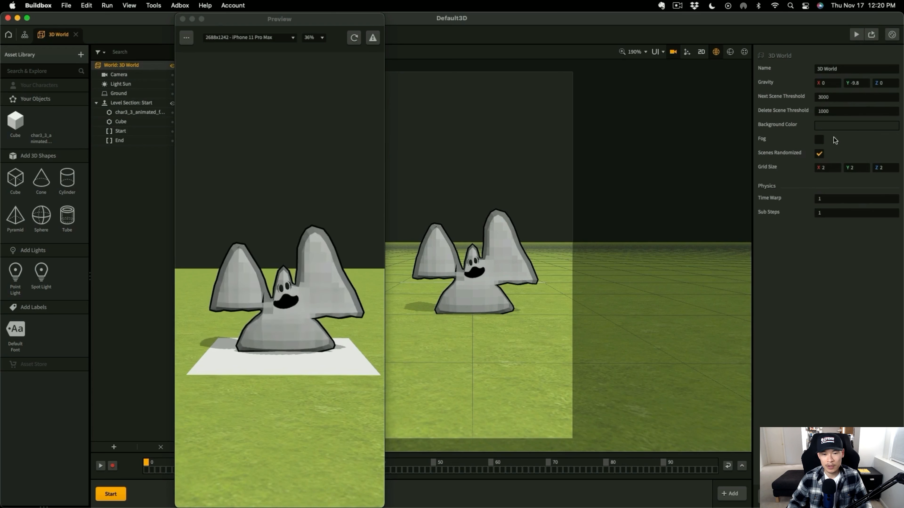
click(136, 93)
click(850, 110)
click(839, 122)
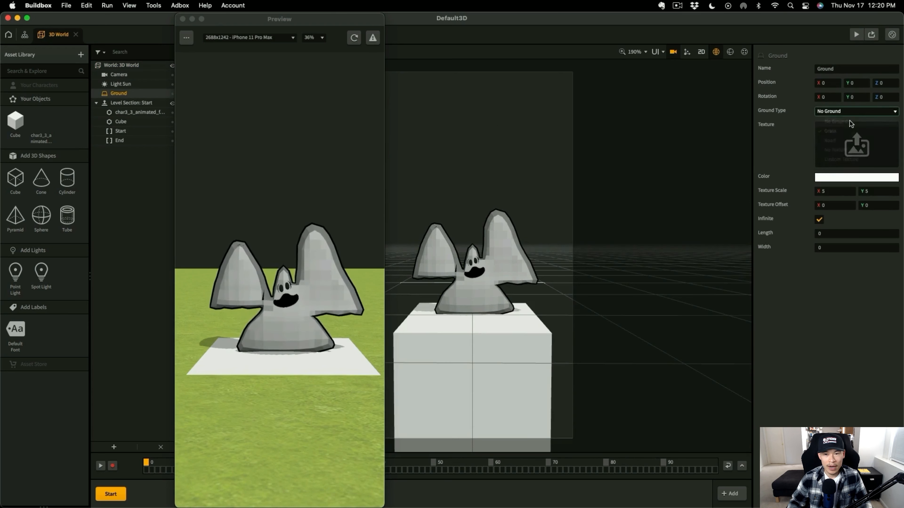
click(310, 357)
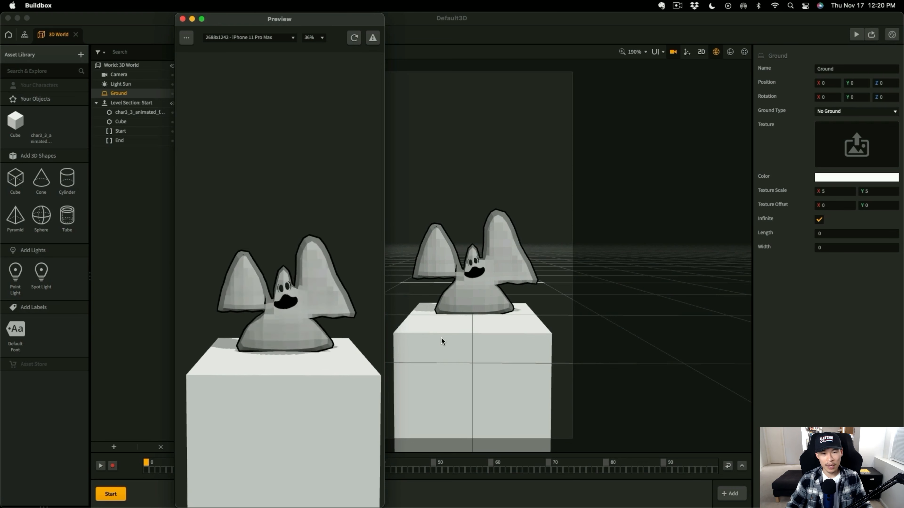
Pull the game camera back to fit the character and whole cube in the frame, and leave the preview and camera view
scroll(537, 275, down, 5)
scroll(537, 274, up, 2)
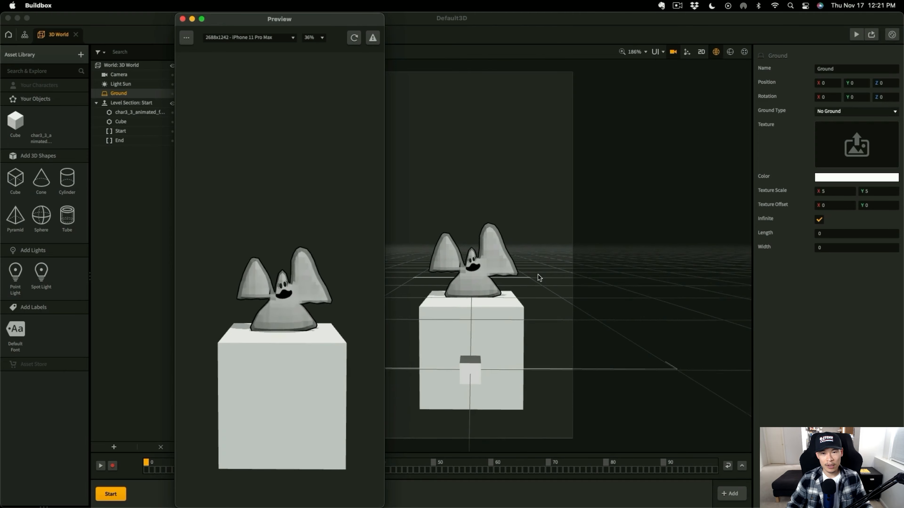
key(Escape)
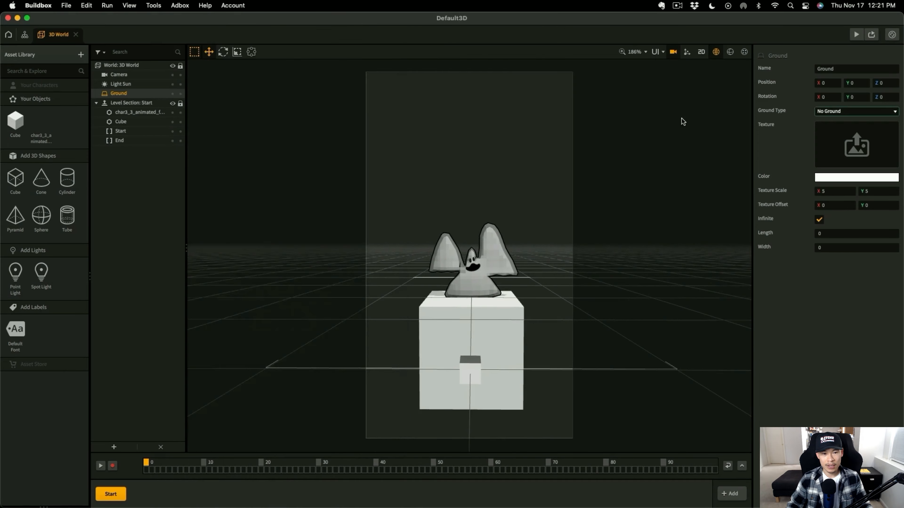
click(673, 52)
Switch to the Characters 3 folder in Finder and place char3_3_texture.png directly beside char3_3_animated_forbb.fbx
key(ctrl+Up)
click(185, 412)
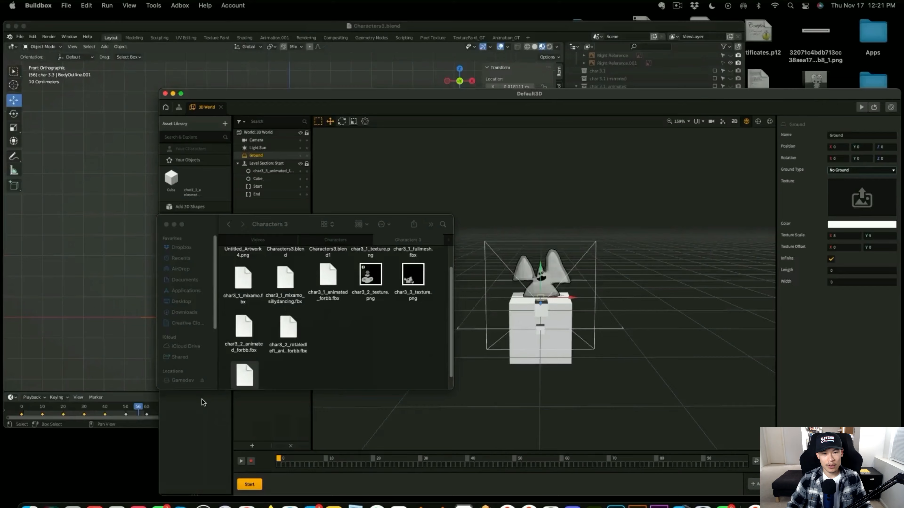
scroll(441, 322, down, 2)
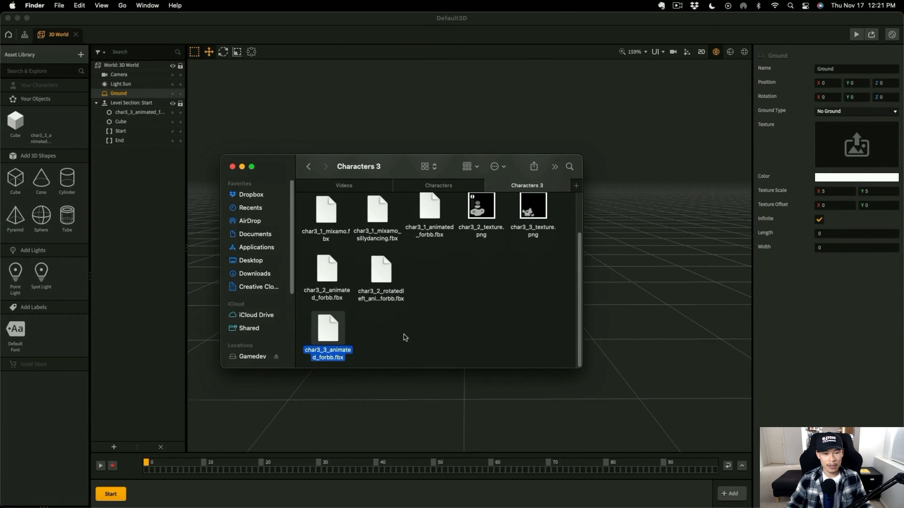
drag(345, 329, 396, 329)
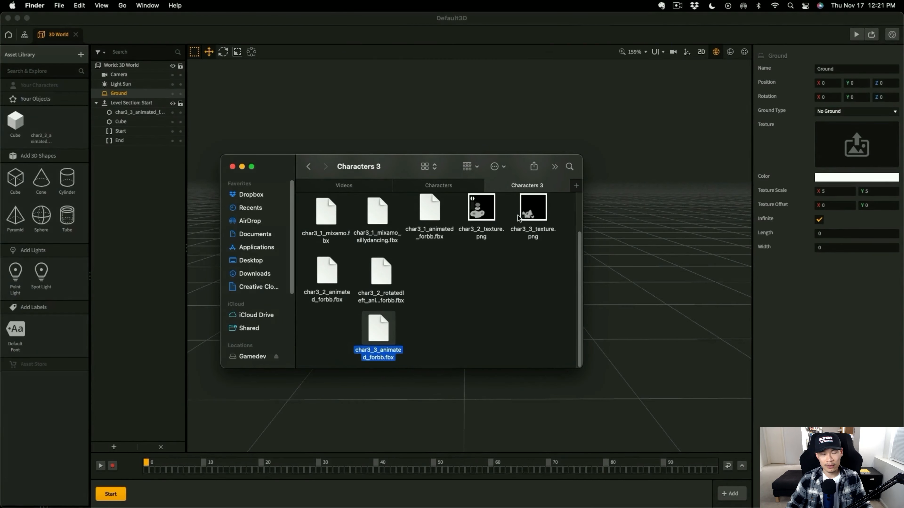
drag(530, 212, 323, 334)
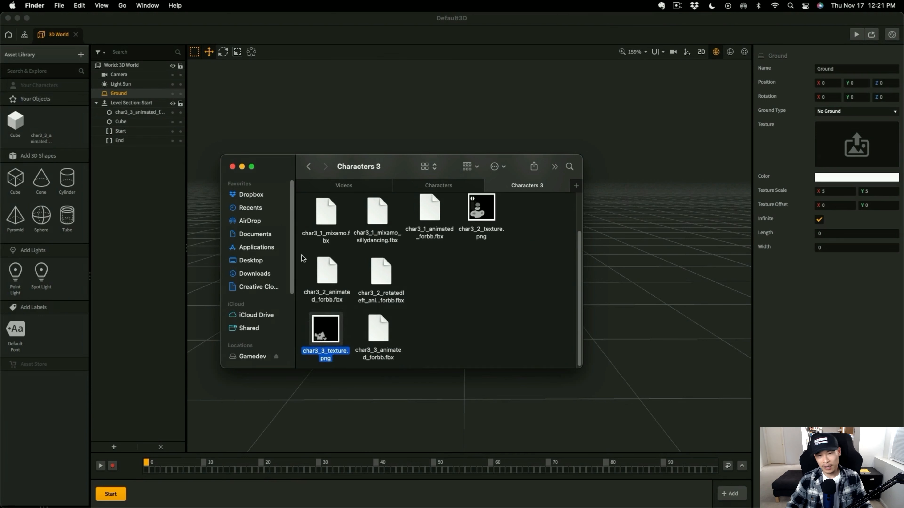
Select the two char3_2 FBX files in the Characters 3 folder to make room for char3_2_texture.png beside them
drag(303, 258, 448, 293)
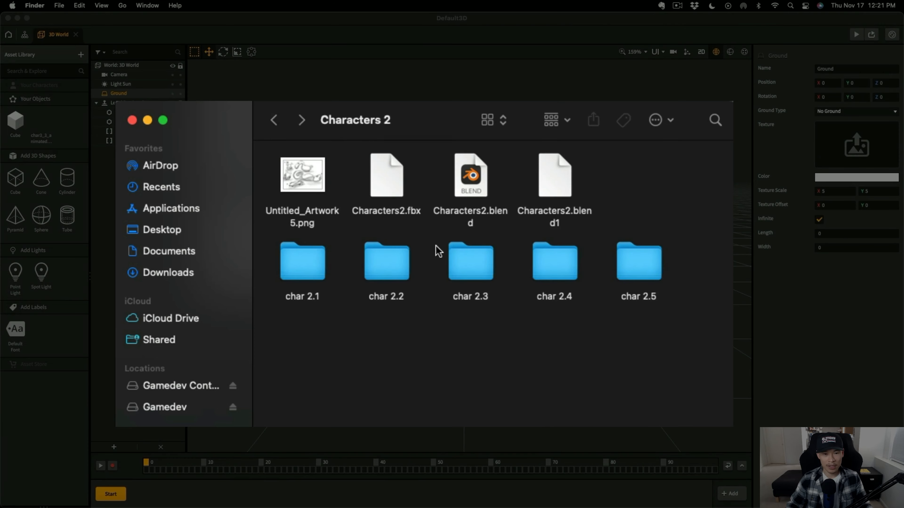
Browse the Characters folders and examine how each character's texture and FBX files are kept in a subfolder such as char 3.1
click(458, 188)
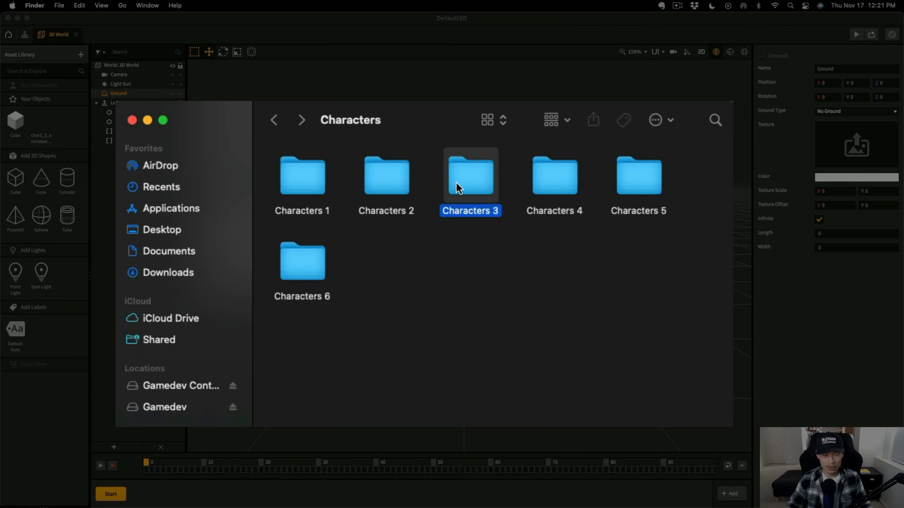
double_click(458, 188)
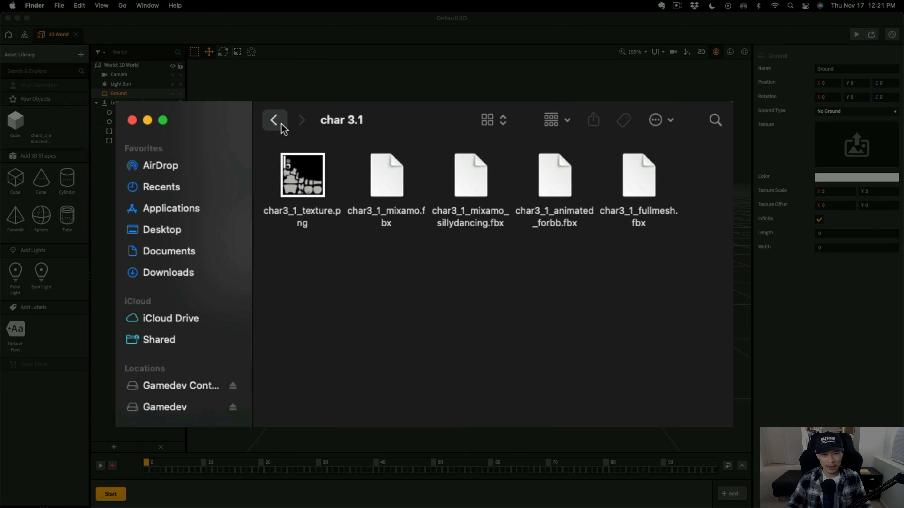
click(274, 120)
key(Right)
key(Right)
key(Right)
key(Right)
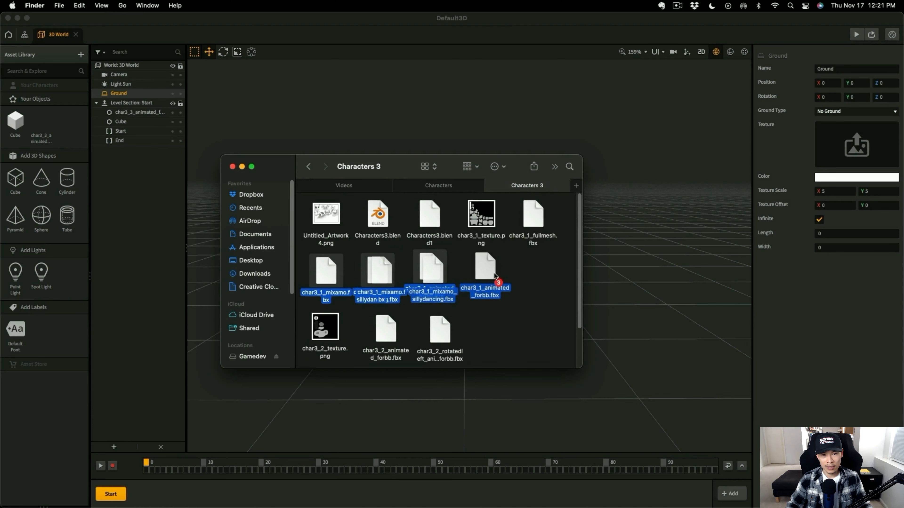
Place char3_1_texture.png and char3_1_fullmesh.fbx in the same row as the other char3_1 files in the Characters 3 folder
drag(477, 227, 349, 288)
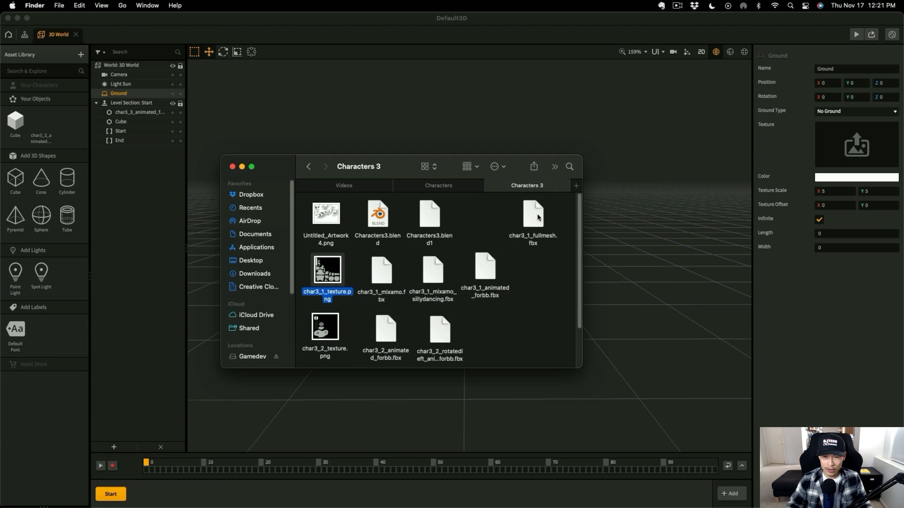
drag(538, 218, 536, 277)
scroll(531, 308, down, 3)
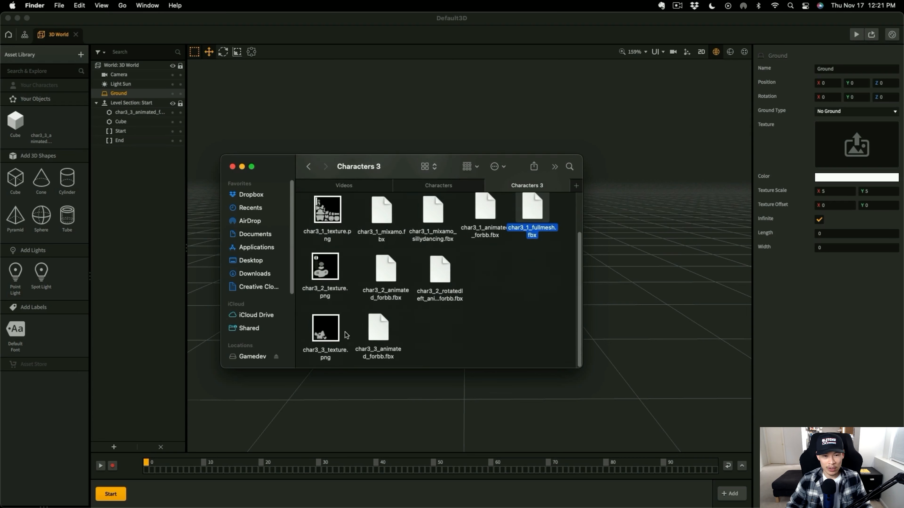
Open char3_3_texture.png from the Characters 3 folder in Adobe Photoshop 2020
click(322, 329)
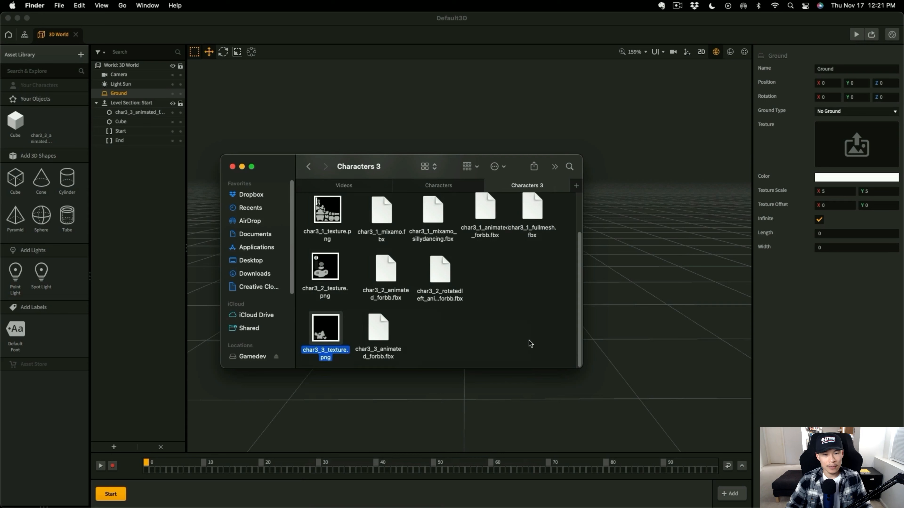
right_click(312, 314)
mouse_move(384, 329)
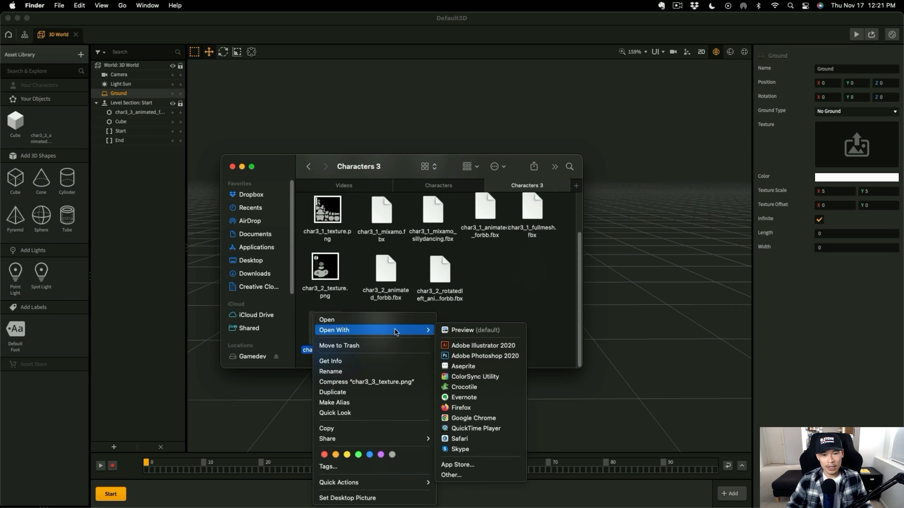
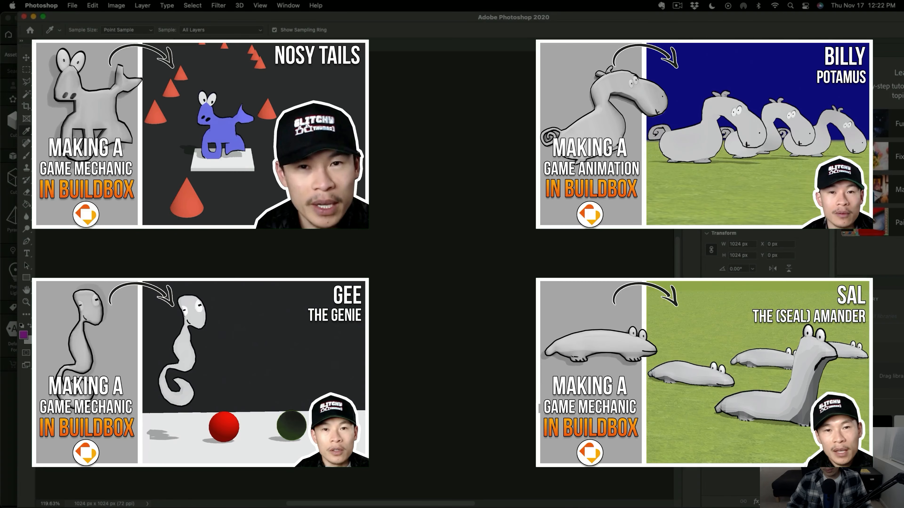
alt+scroll(355, 270, up, 5)
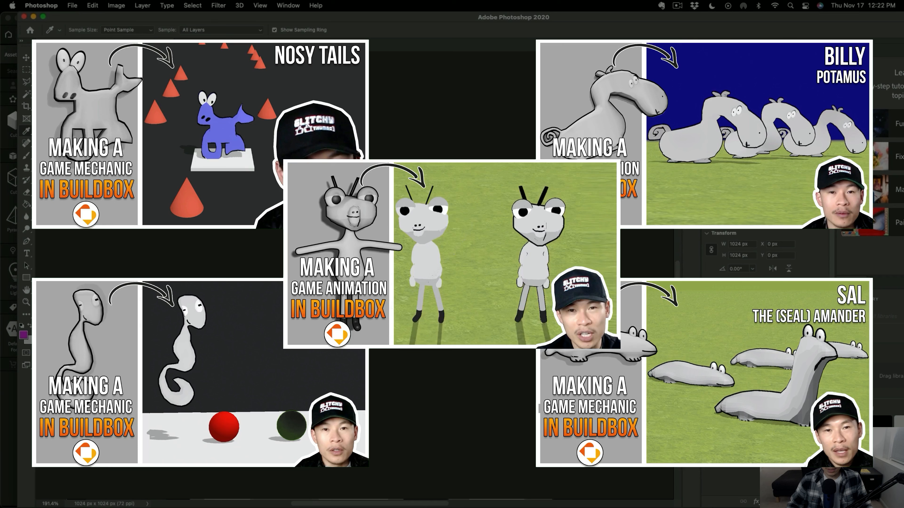
alt+scroll(355, 270, down, 10)
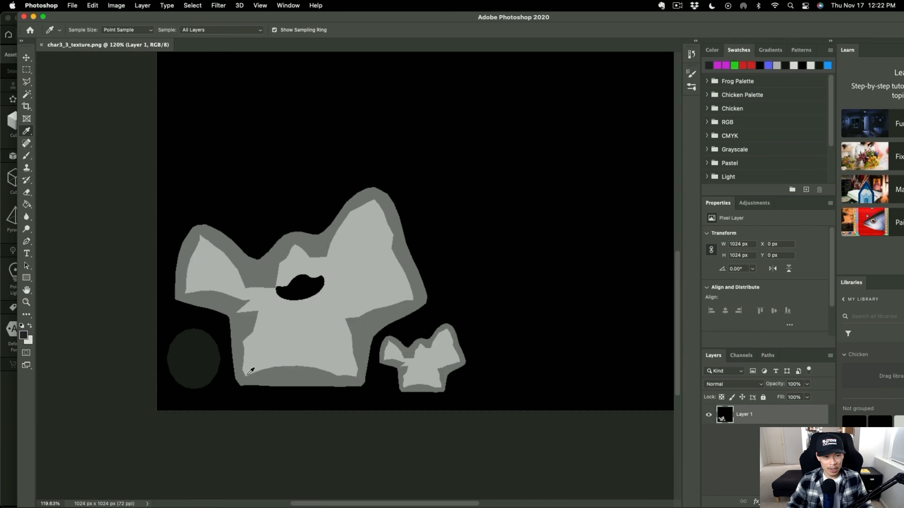
alt+scroll(250, 372, up, 5)
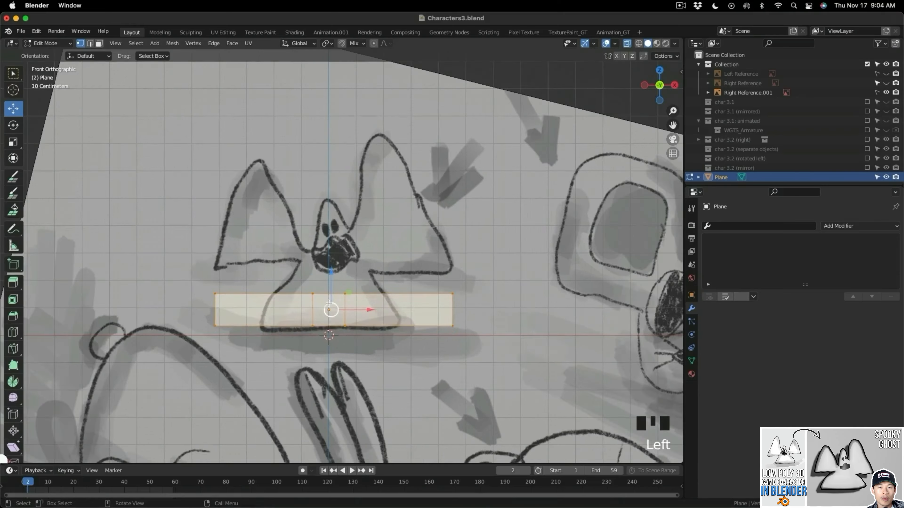
In Blender, delete the plane's grid faces that lie outside the sketched ghost outline and inspect the mirrored 3D mesh
scroll(245, 169, down, 2)
click(245, 169)
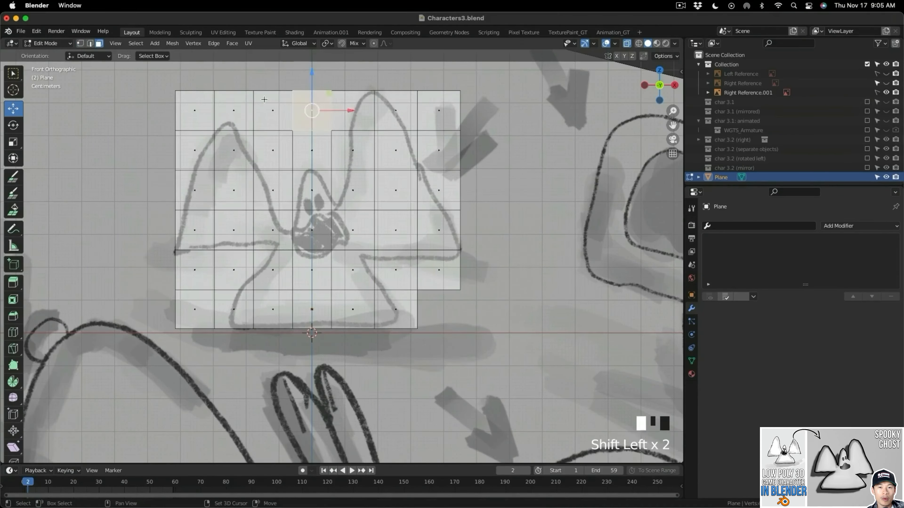
key(x)
key(x)
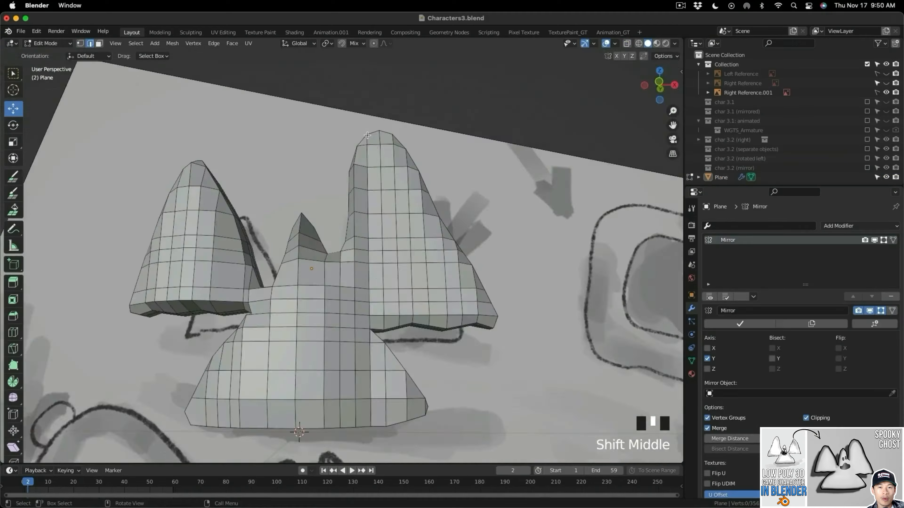
middle_drag(374, 271, 346, 280)
scroll(347, 280, down, 3)
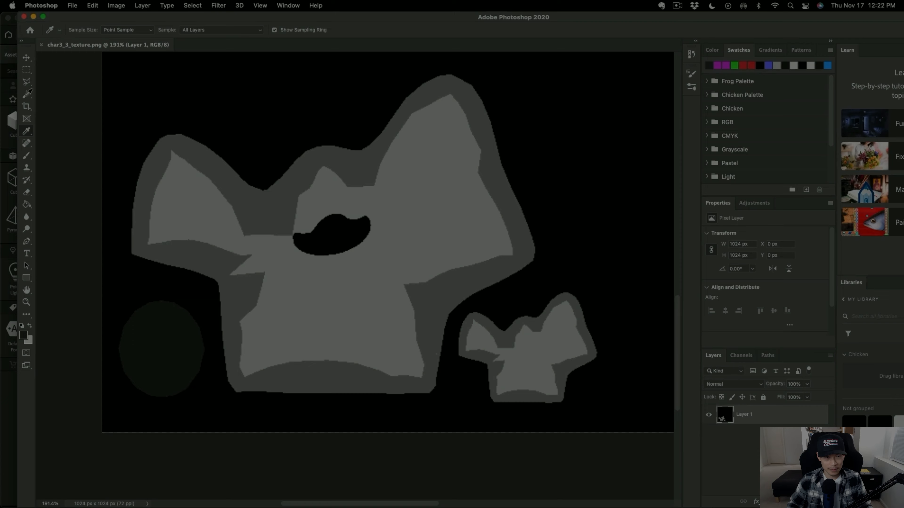
In Photoshop, try to select the ghost shapes region by region with the Magic Wand, starting with the small ghost
click(26, 94)
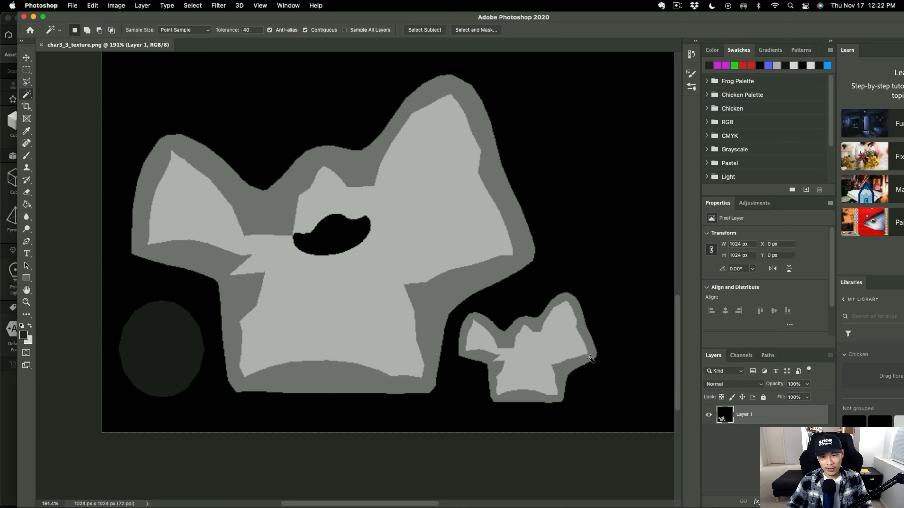
click(564, 339)
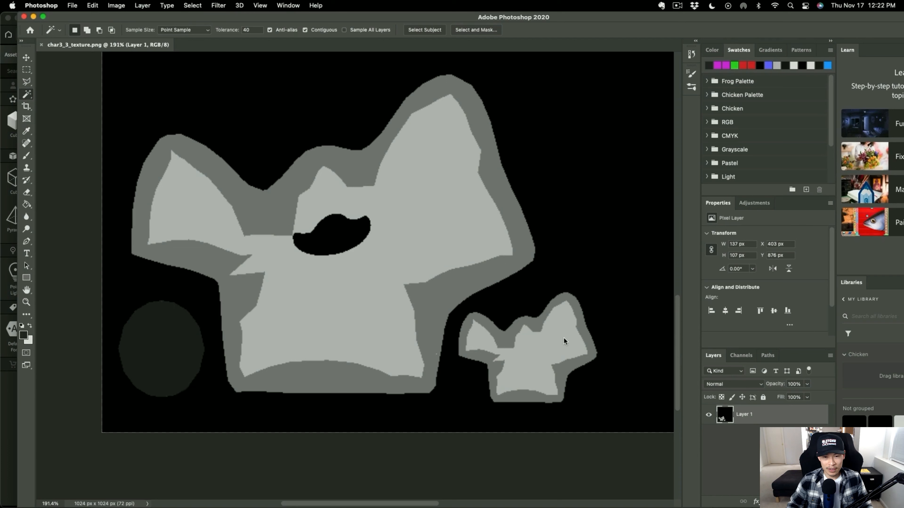
shift+click(577, 318)
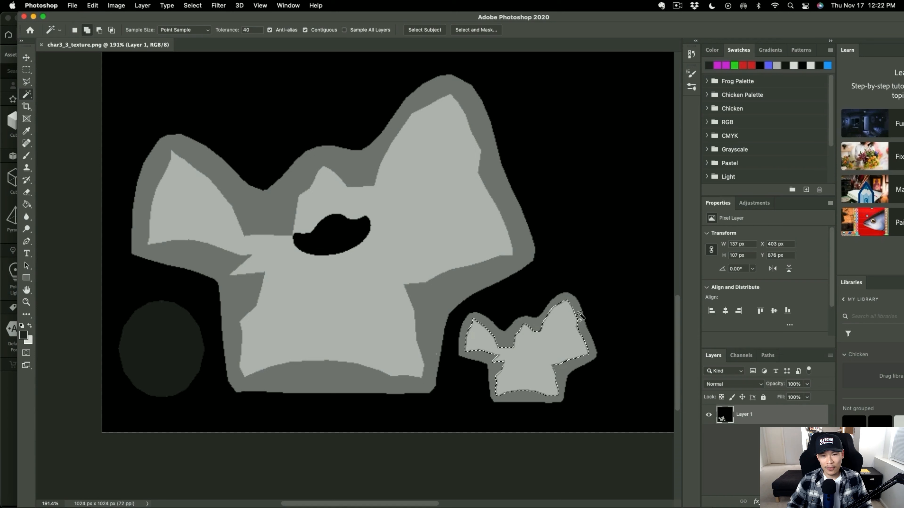
shift+click(579, 317)
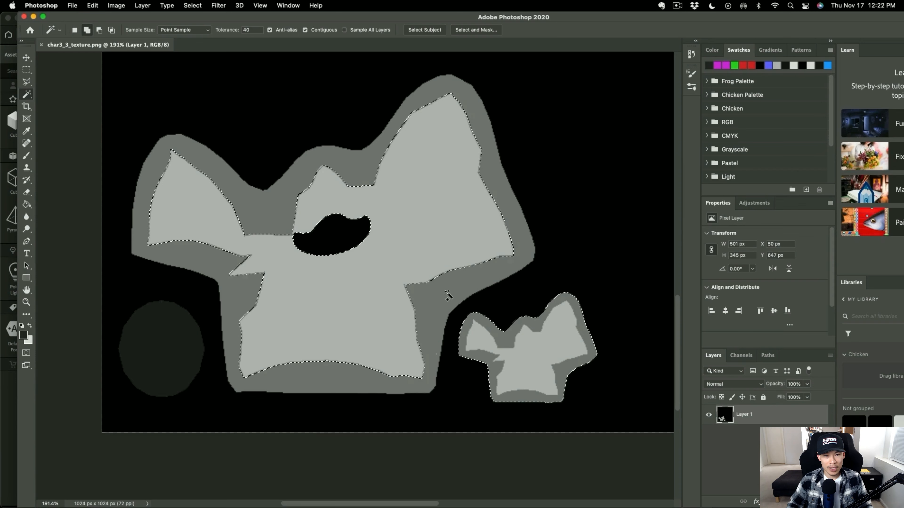
Select the black background with the dark circle and the mouth, invert the selection, and copy both ghost shapes onto a new layer
shift+click(192, 340)
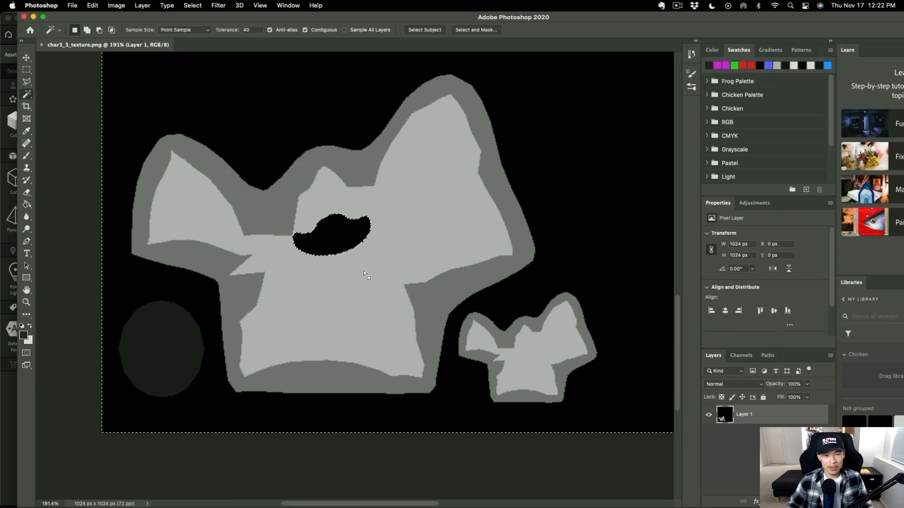
key(super+shift+i)
alt+scroll(317, 307, down, 5)
alt+scroll(317, 308, up, 5)
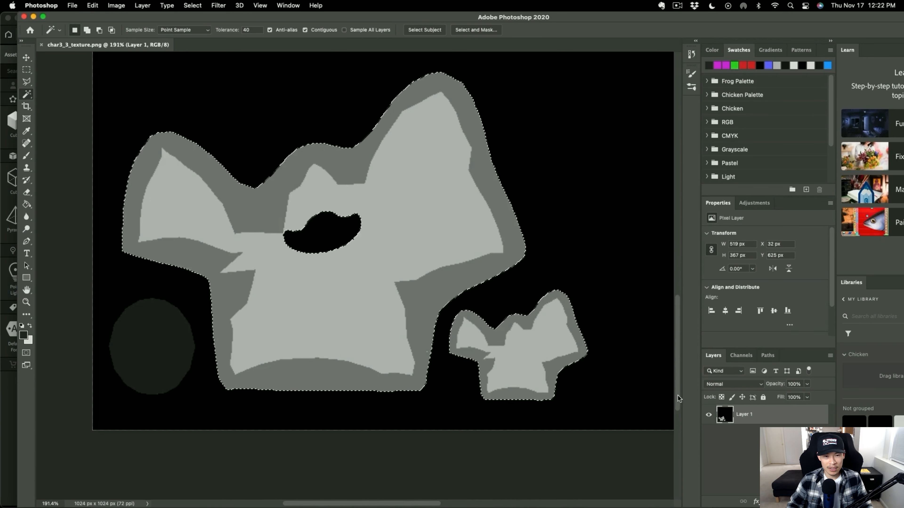
key(super+j)
Fill the large ghost's light grey inner area with bright blue 1d9fff and clear the selection
click(463, 213)
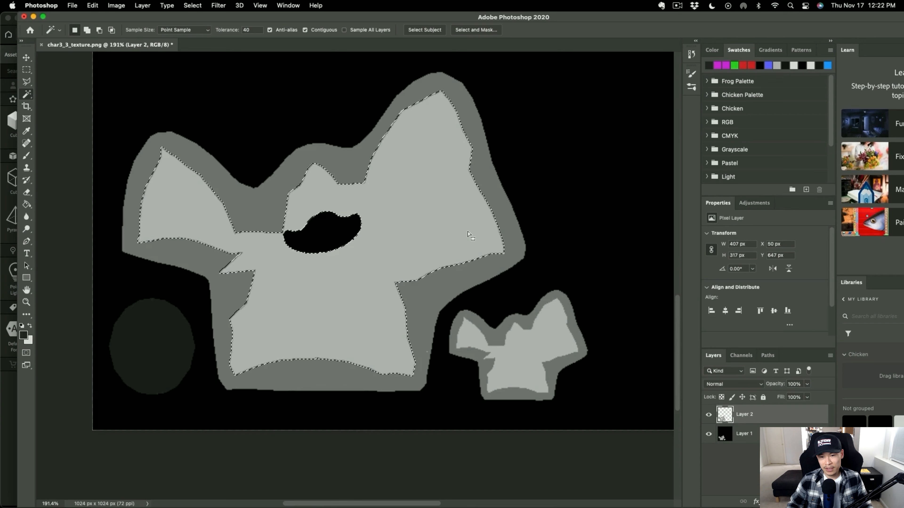
click(24, 335)
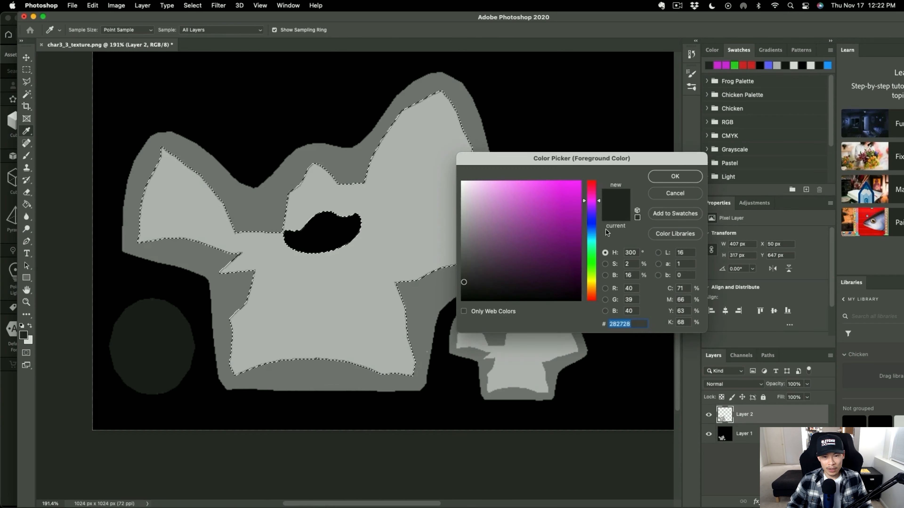
click(827, 65)
key(Return)
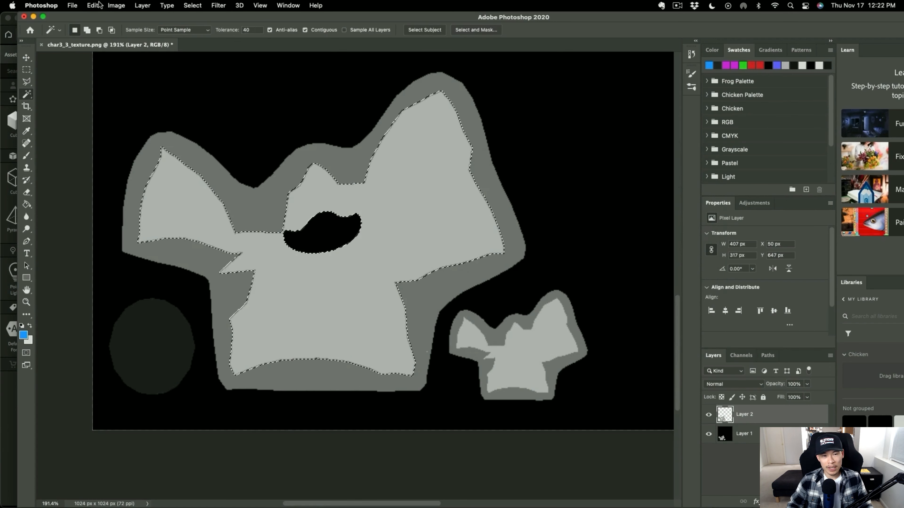
click(26, 205)
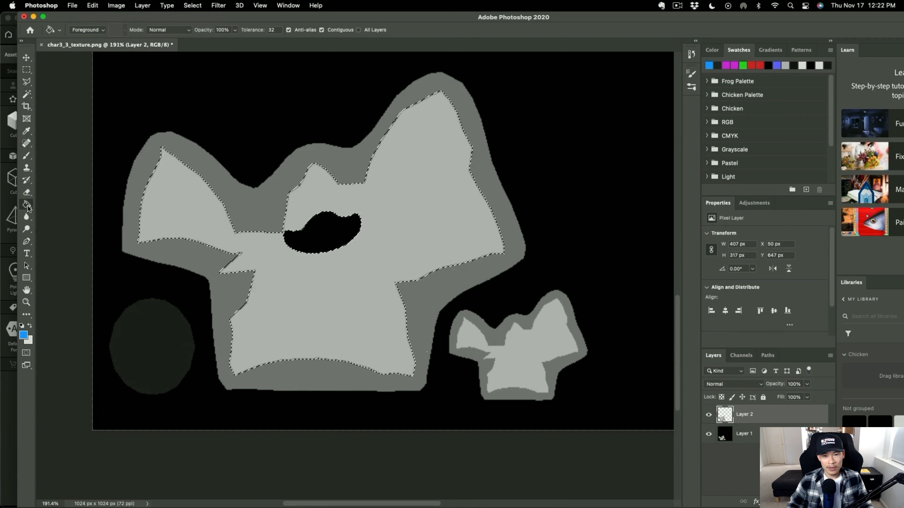
click(397, 249)
key(ctrl+d)
key(m)
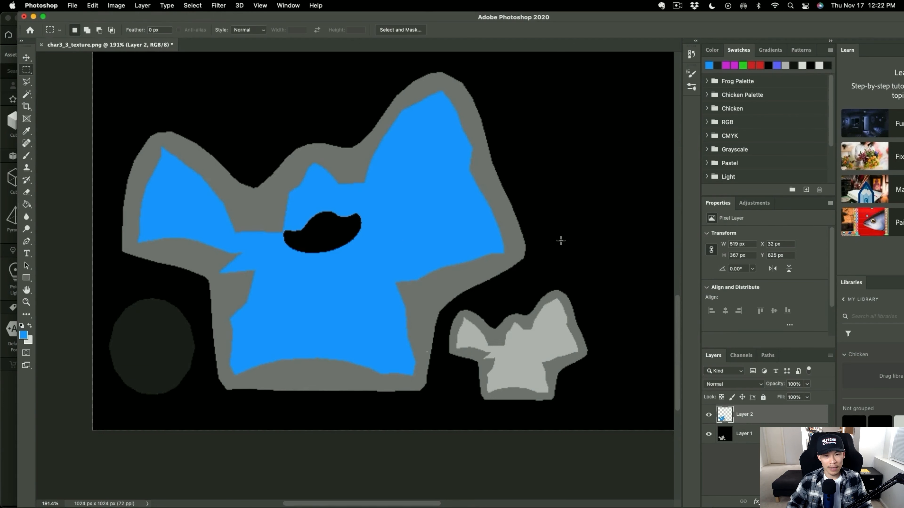
Fill the large ghost's dark grey border with darker blue 0a67ab and clear the selection
click(31, 97)
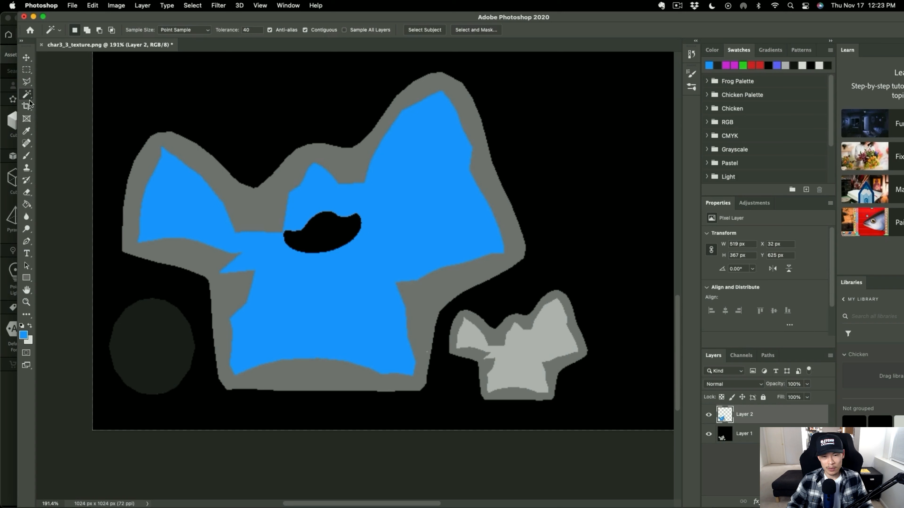
click(383, 264)
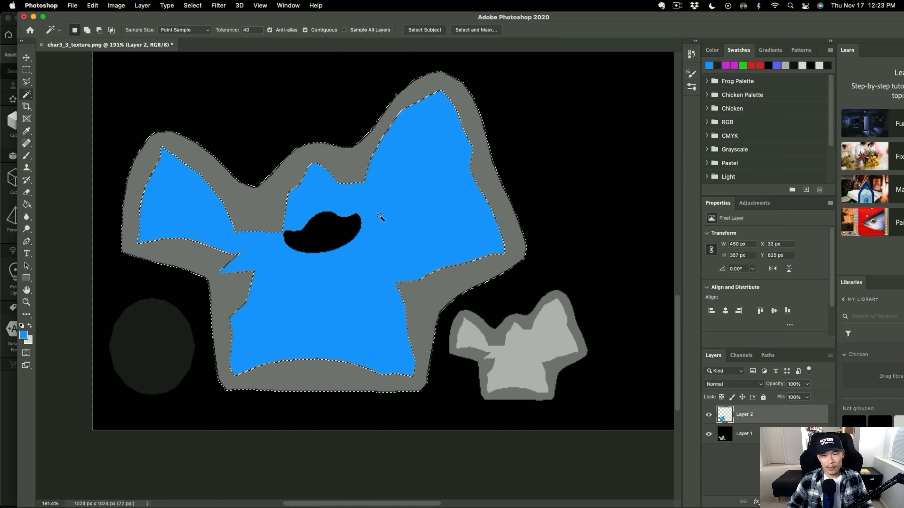
click(24, 335)
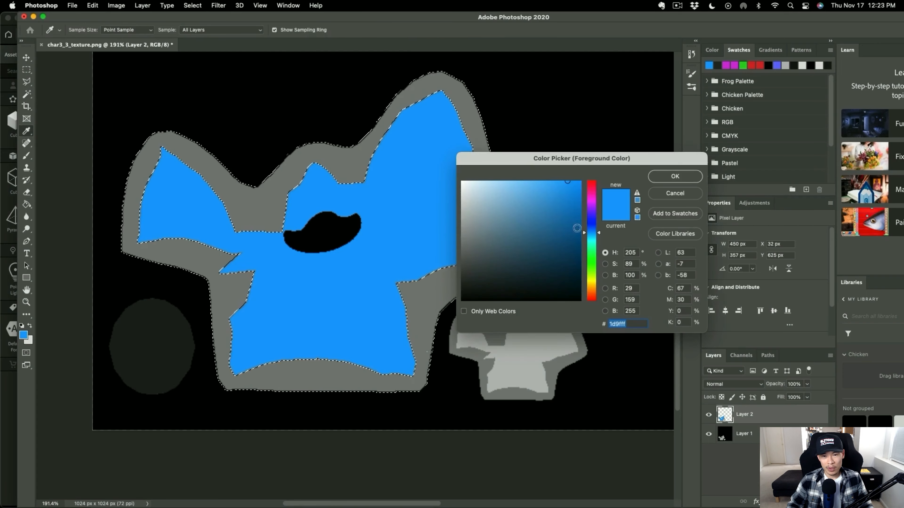
click(568, 198)
drag(569, 199, 574, 219)
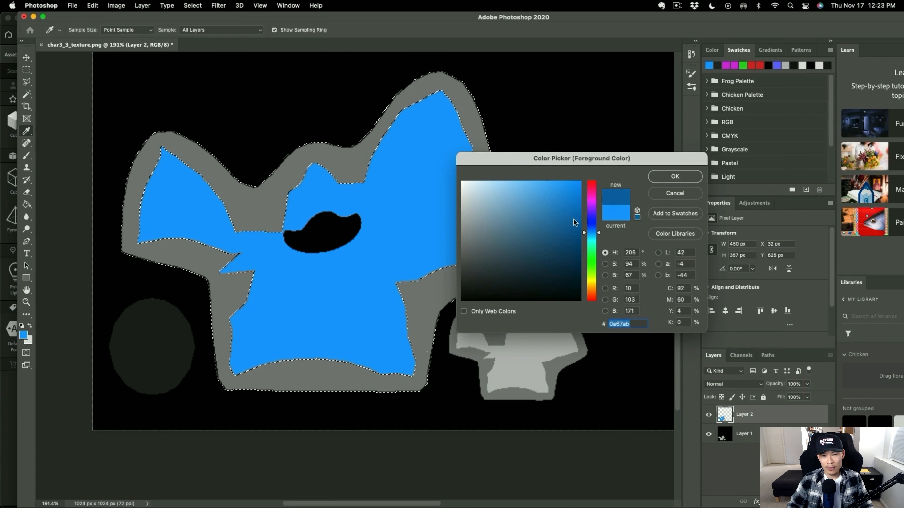
click(662, 176)
click(26, 204)
click(274, 205)
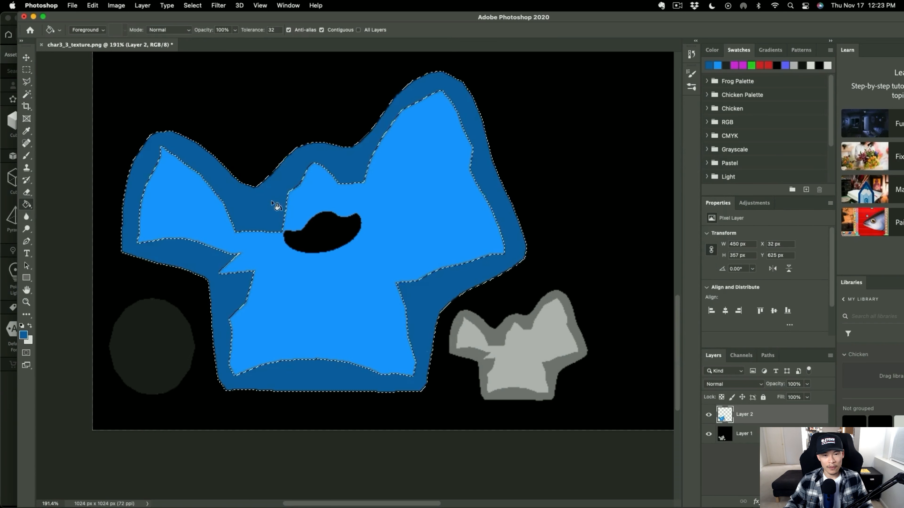
click(27, 69)
key(super+d)
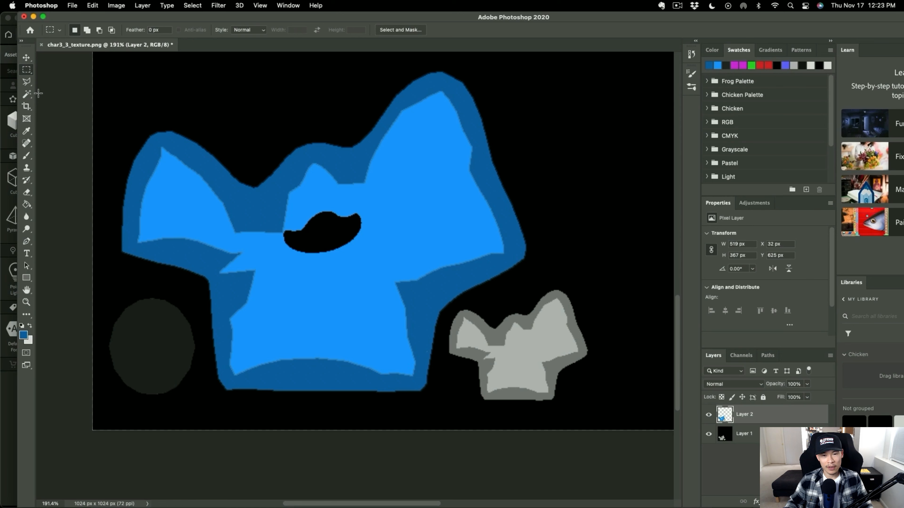
Select the small ghost's light grey inner area and fill it with the bright blue sampled from the large ghost
click(28, 95)
click(452, 243)
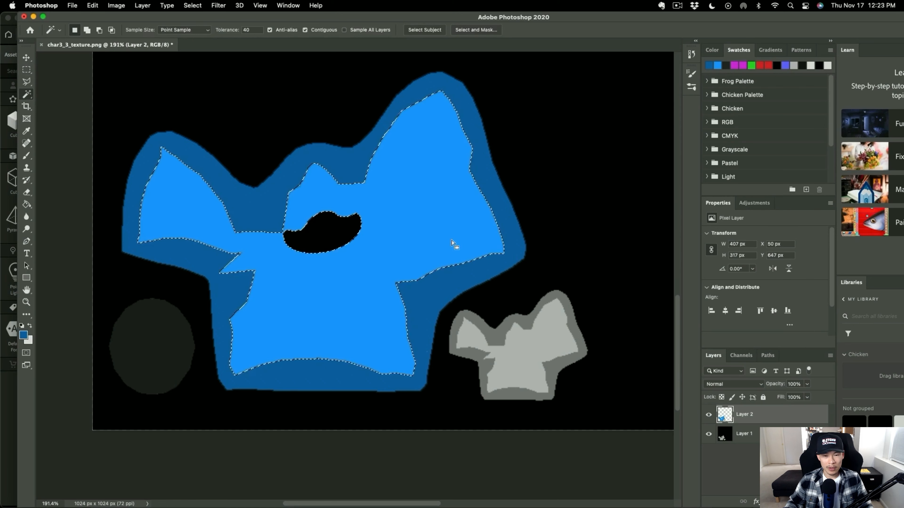
click(542, 344)
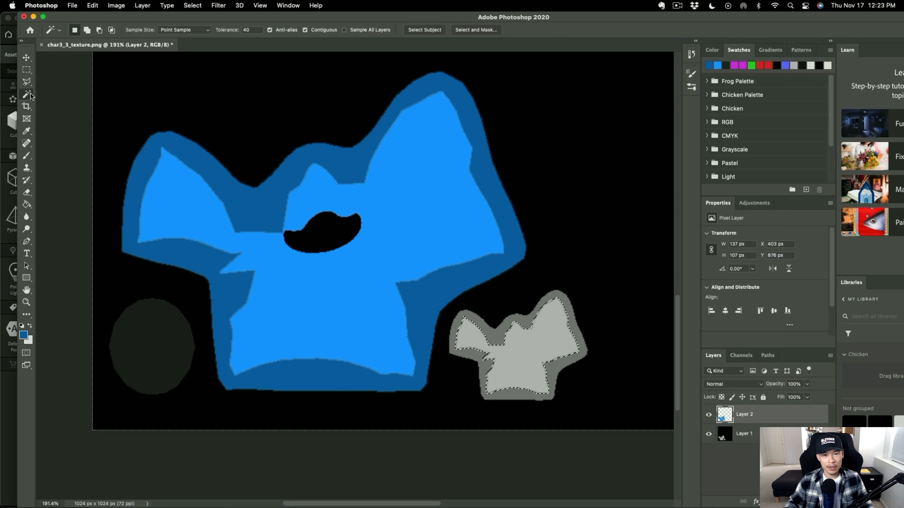
click(27, 131)
click(216, 203)
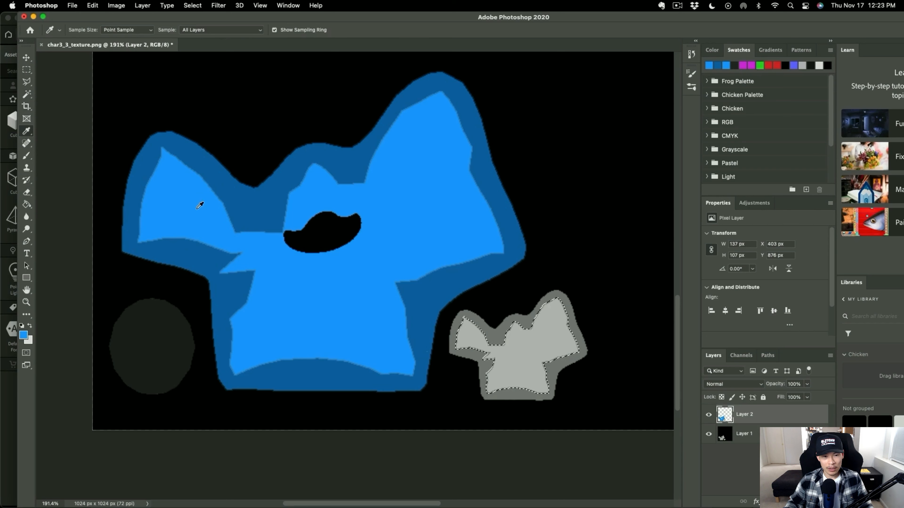
key(x)
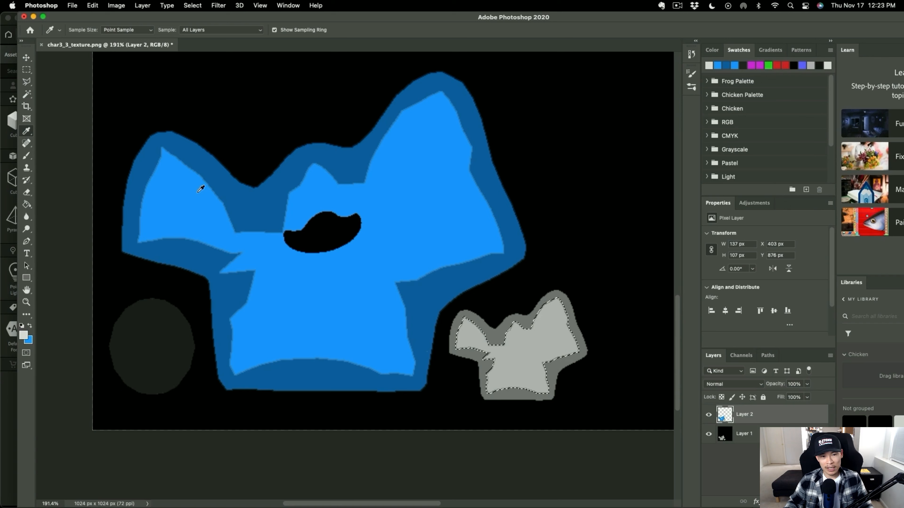
click(210, 173)
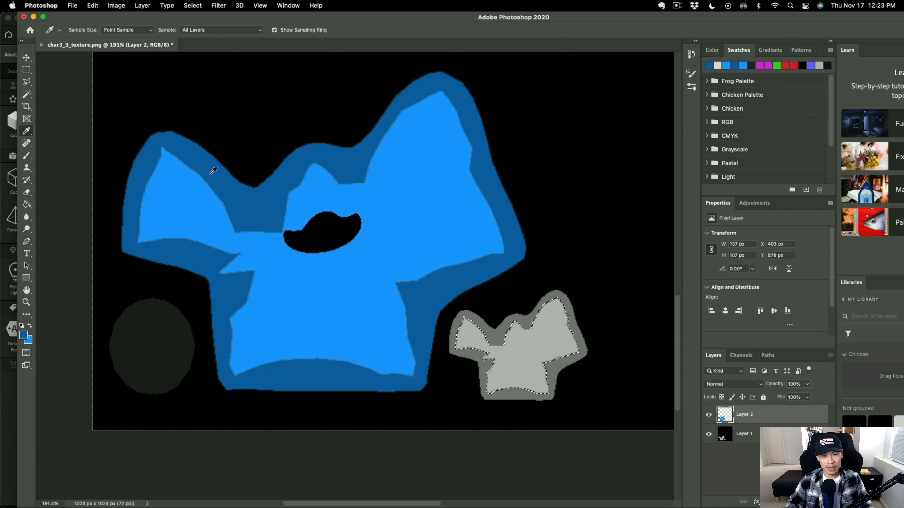
click(223, 214)
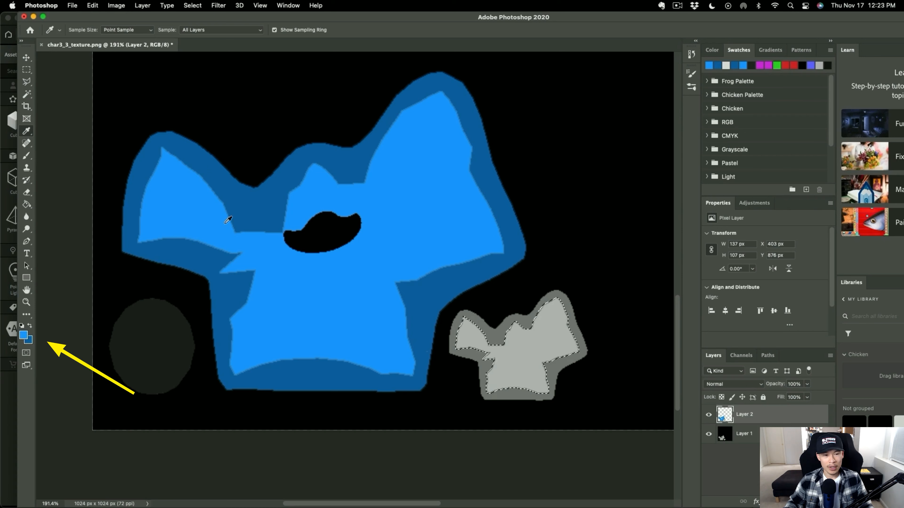
click(27, 204)
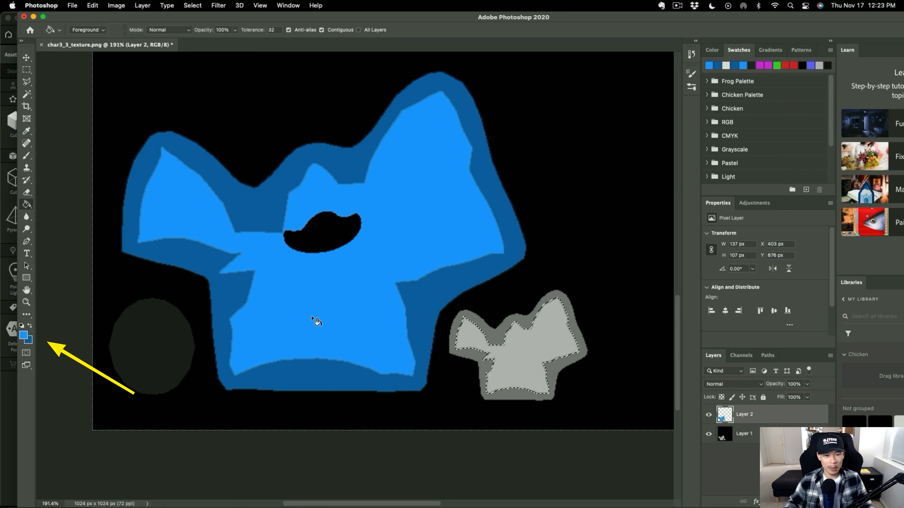
click(546, 353)
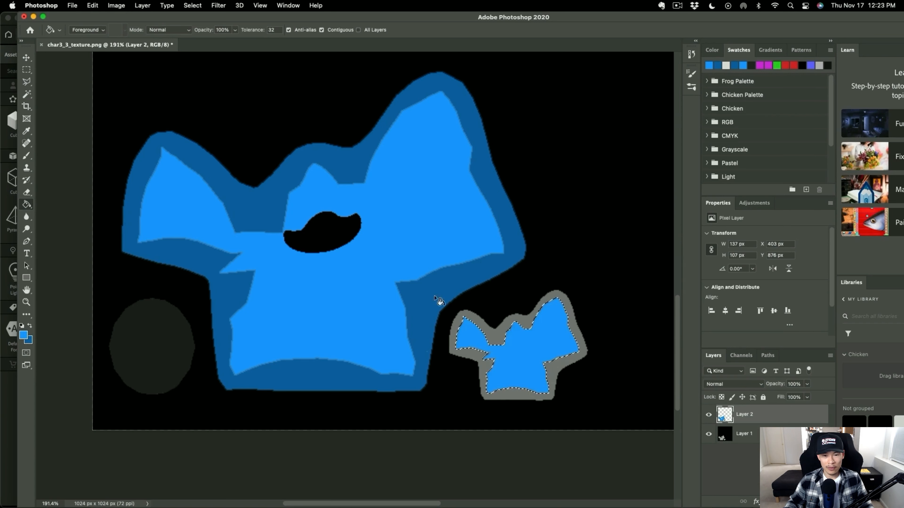
Select the small ghost's grey border and fill it with the darker blue sampled from the large ghost
click(26, 92)
click(492, 338)
key(x)
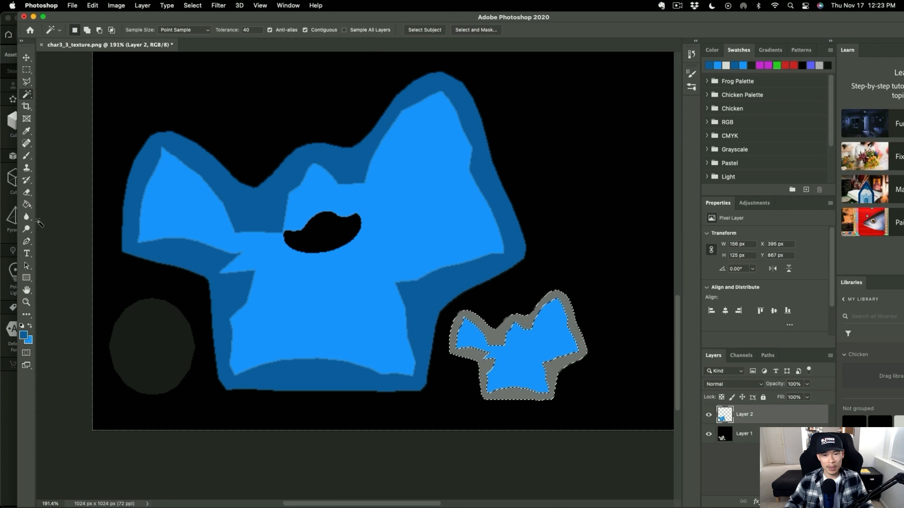
click(27, 204)
click(519, 351)
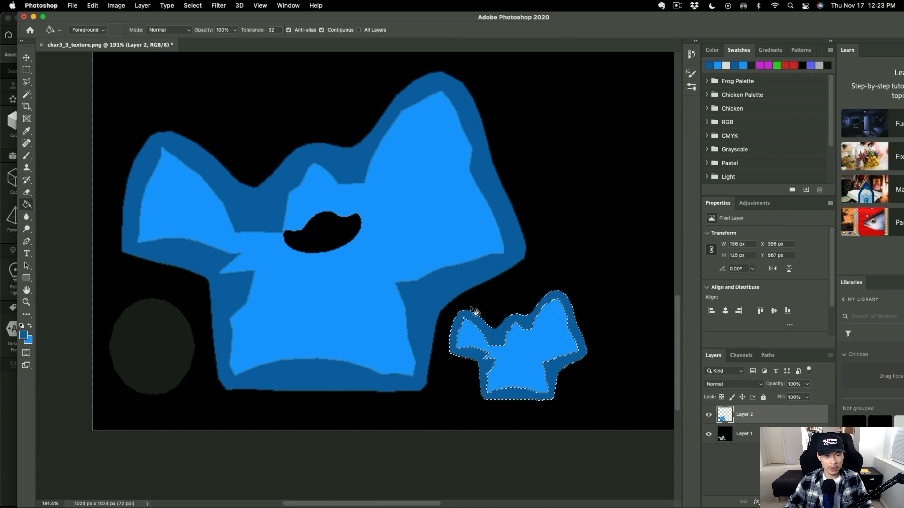
key(m)
scroll(444, 159, down, 2)
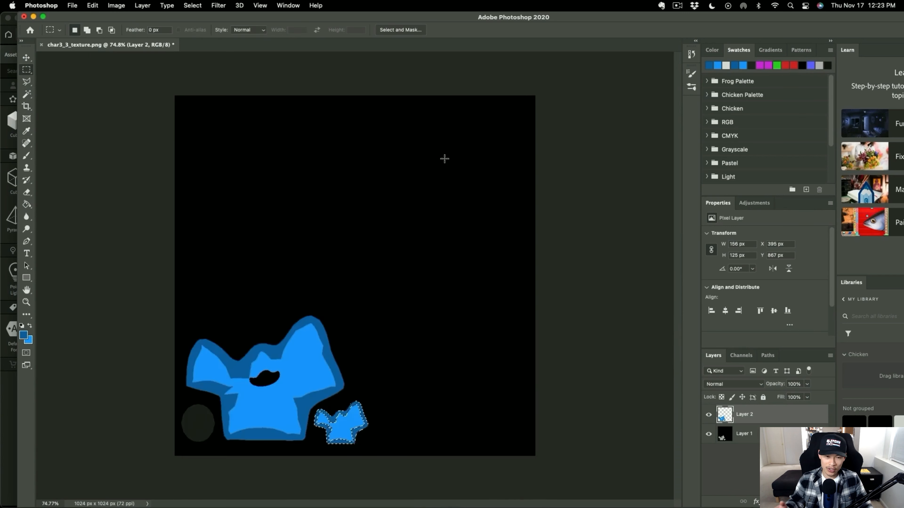
scroll(443, 160, up, 1)
scroll(443, 160, down, 1)
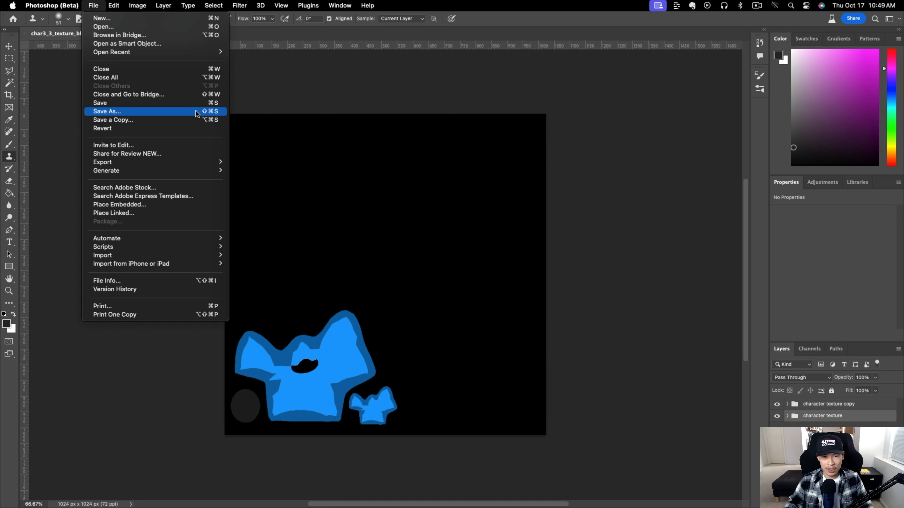
click(197, 111)
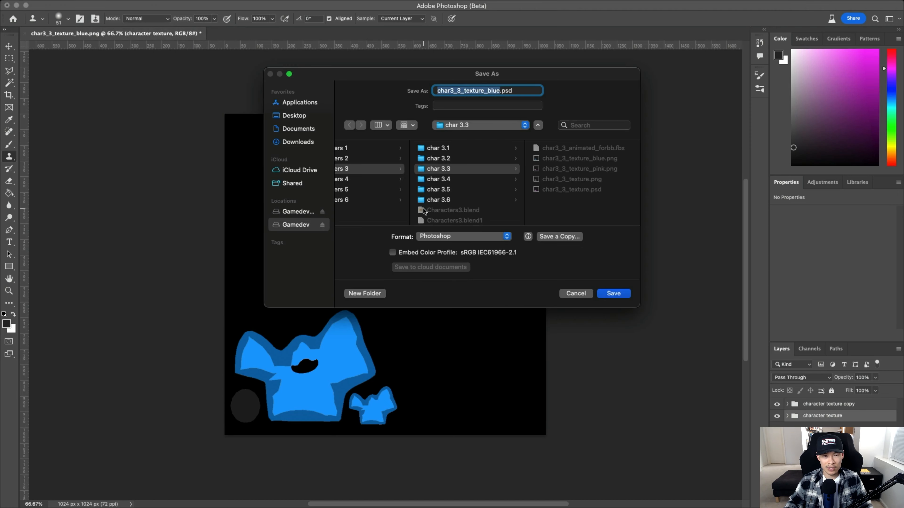
click(586, 294)
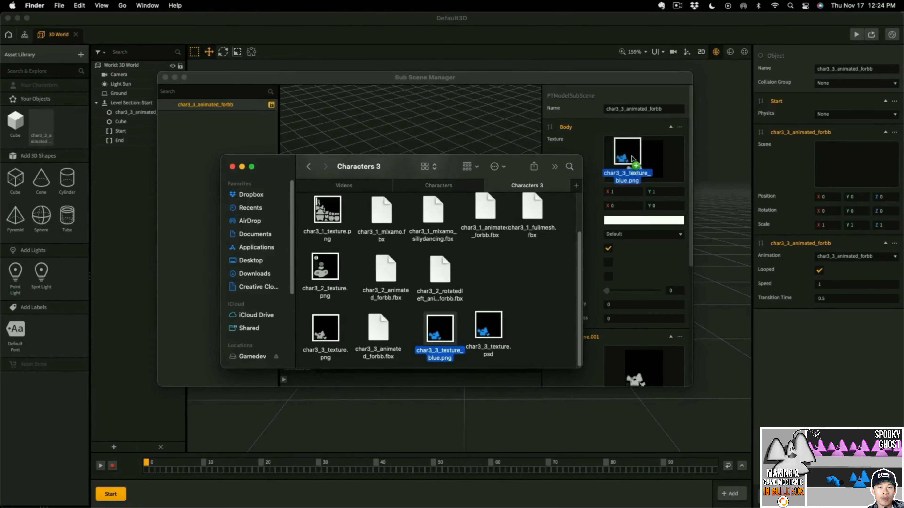
Switch to Buildbox and set char3_3_texture_blue.png as the Body texture of char3_3_animated_forbb in the Sub Scene Manager
drag(631, 158, 631, 159)
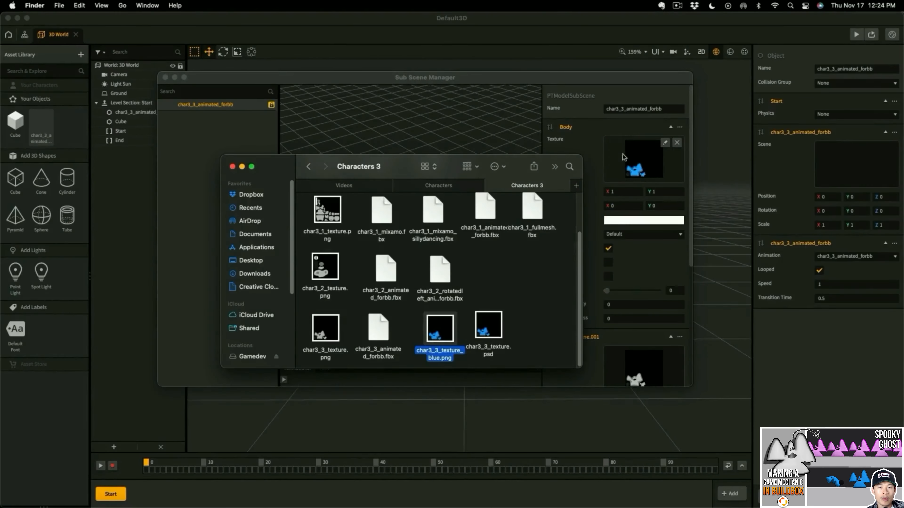
click(586, 148)
drag(455, 252, 370, 199)
scroll(600, 318, down, 3)
scroll(654, 320, up, 1)
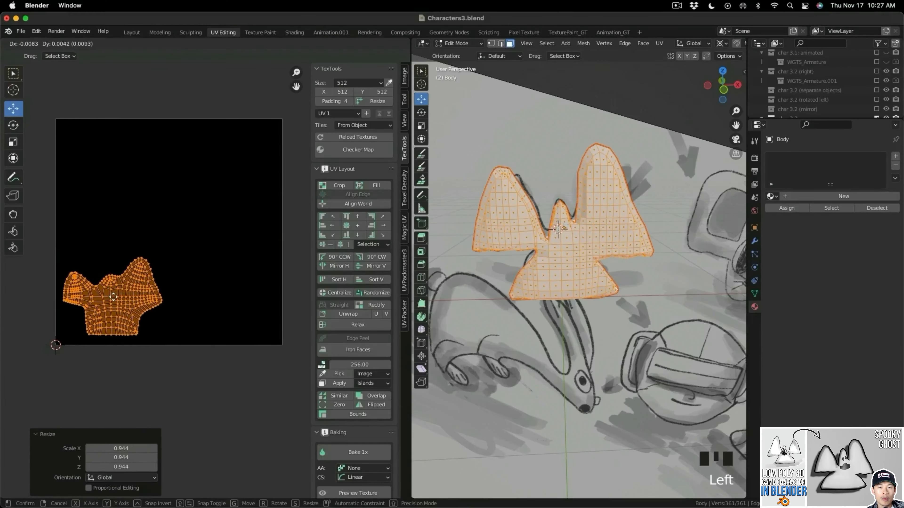
Switch to Blender and select the ghost body's whole mesh for UV editing over char3_3_texture
key(Tab)
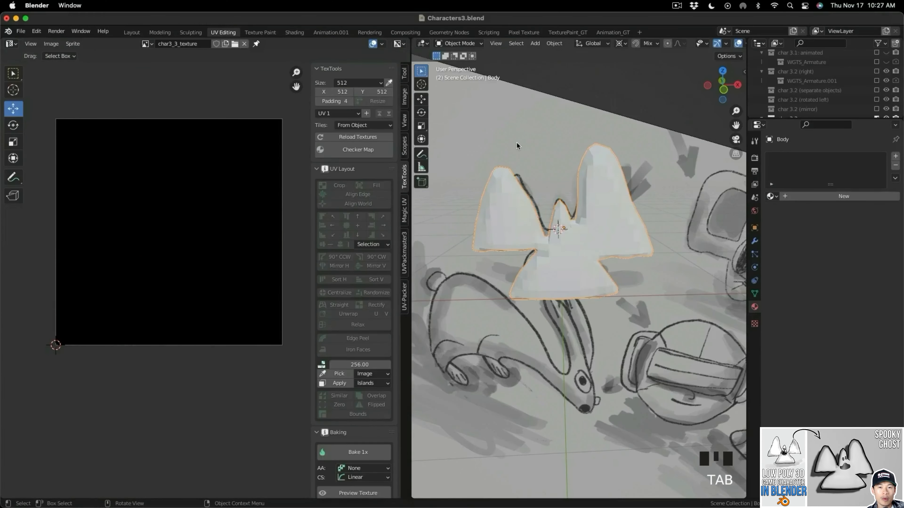
key(Tab)
key(a)
drag(178, 141, 247, 210)
key(e)
key(r)
mouse_move(252, 152)
mouse_down()
mouse_move(109, 255)
mouse_move(80, 259)
mouse_move(153, 315)
mouse_move(153, 324)
mouse_up()
key(w)
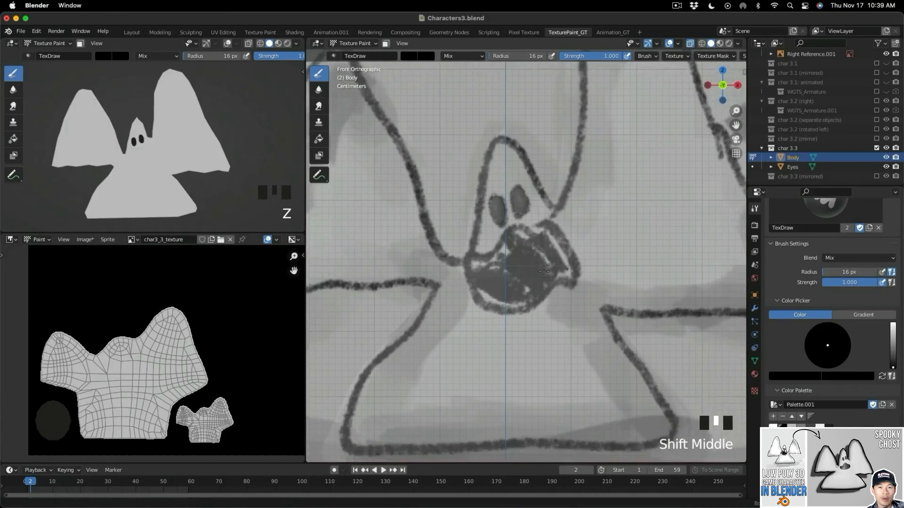
Paint the ghost's mouth black on the Body with the 16 px TexDraw brush, tracing the mouth of the reference sketch
shift+middle_drag(451, 248, 461, 249)
mouse_move(462, 249)
mouse_down()
mouse_move(541, 214)
mouse_move(561, 272)
mouse_move(495, 294)
mouse_move(460, 250)
mouse_up()
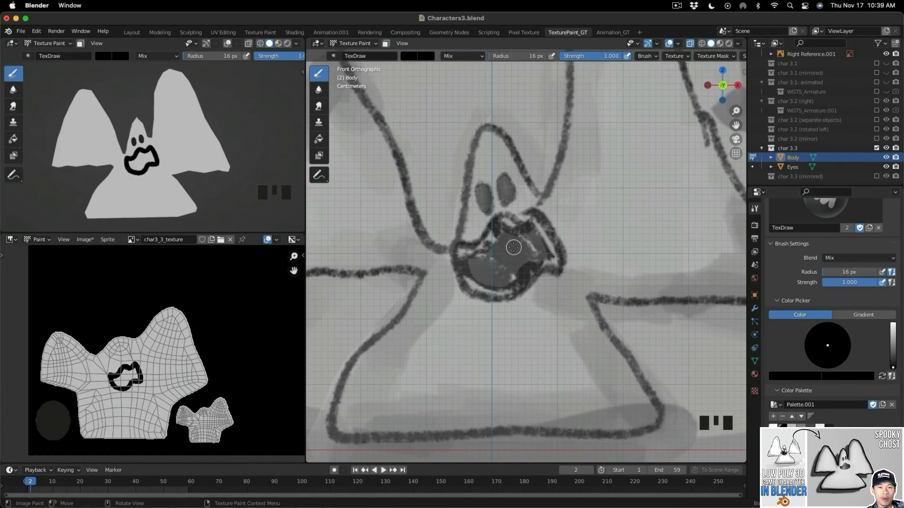
key(alt+z)
drag(527, 248, 503, 277)
key(alt+z)
key(alt+z)
key(alt+z)
key(alt+z)
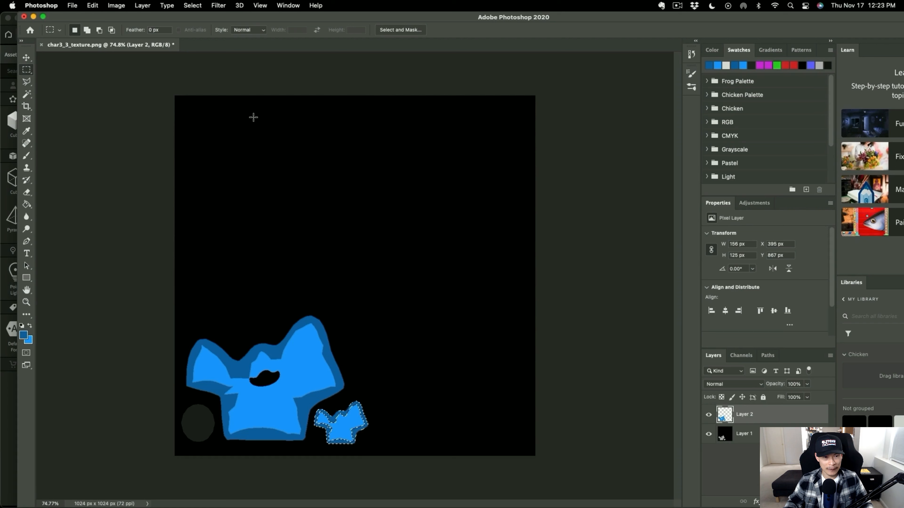
Switch to Photoshop, clear the selection, and quick-export the texture as char3_3_texture_blue.png into the Characters 3 folder
key(cmd+d)
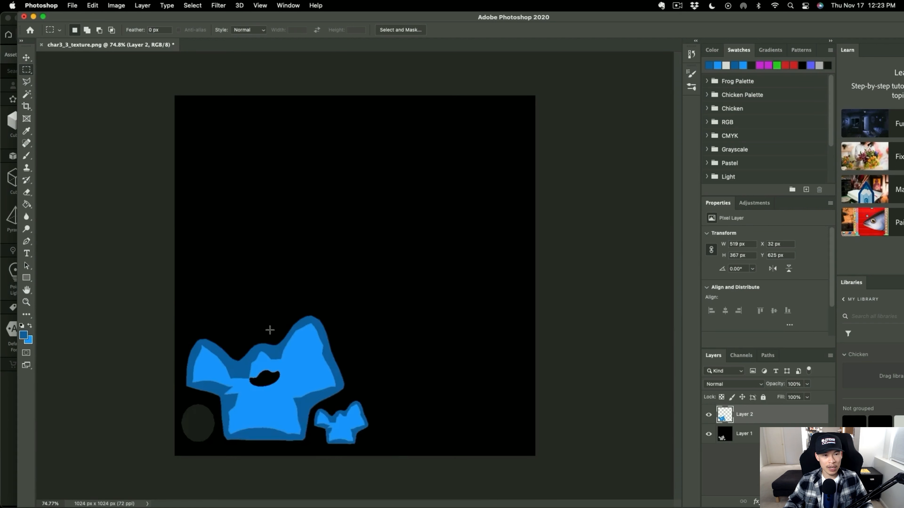
alt+scroll(263, 384, up, 3)
click(72, 5)
mouse_move(192, 131)
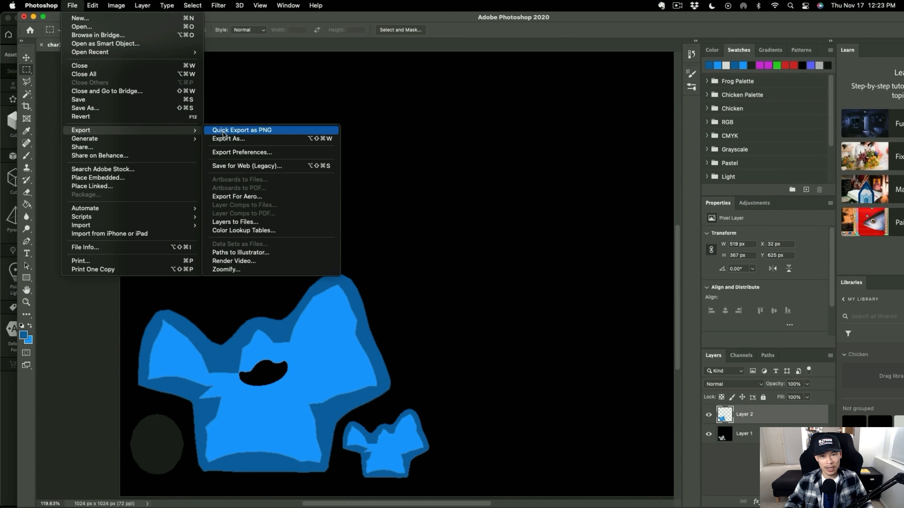
click(224, 130)
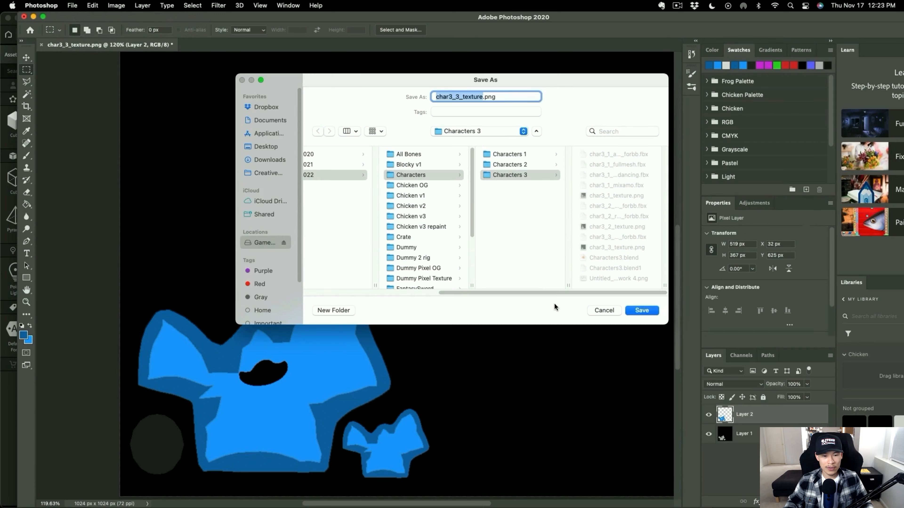
key(Right)
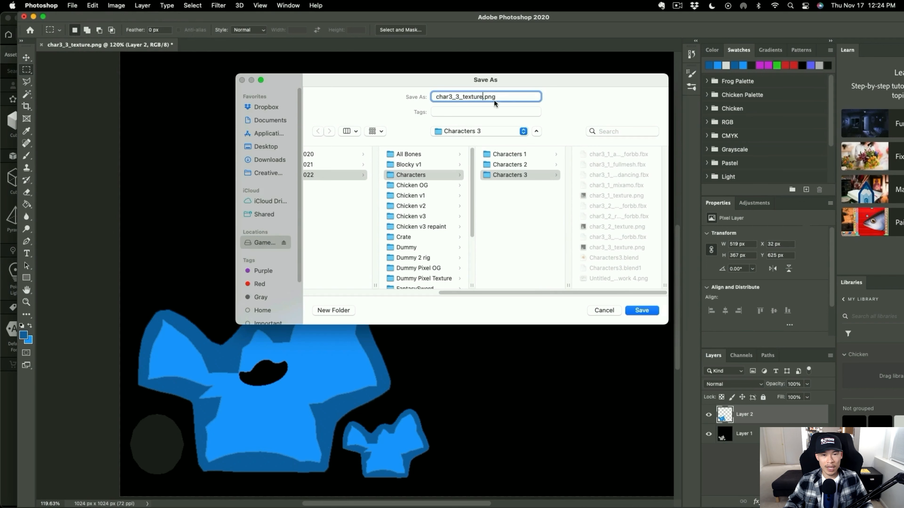
text(_bluef)
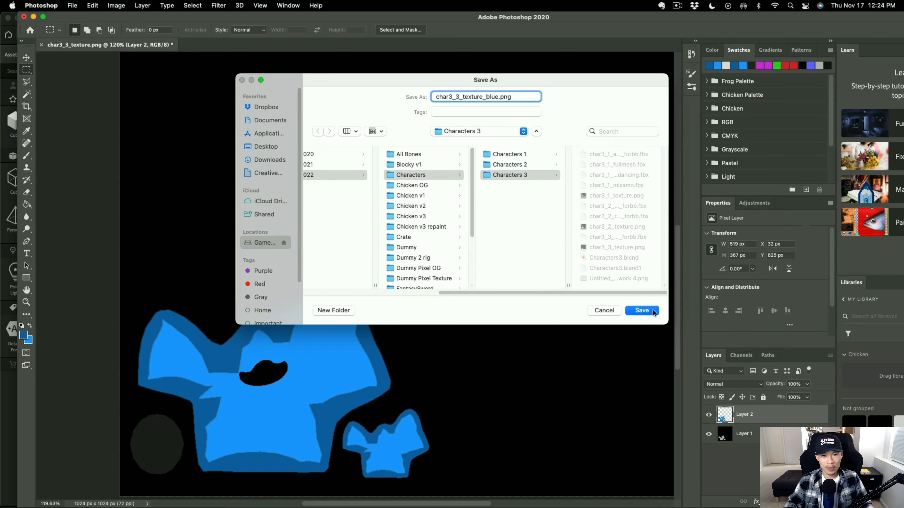
click(654, 310)
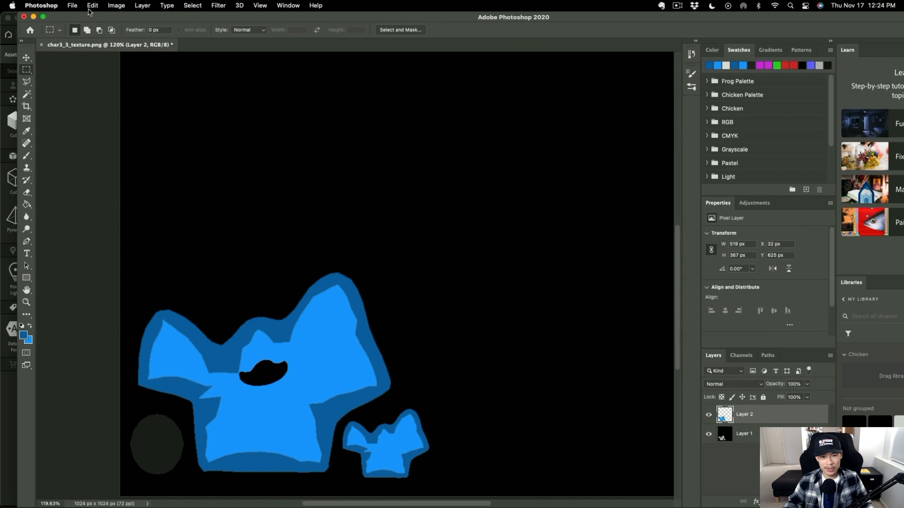
Save the layered document on the computer as char3_3_texture.psd in the Characters 3 folder, accepting the format options
click(74, 5)
click(125, 108)
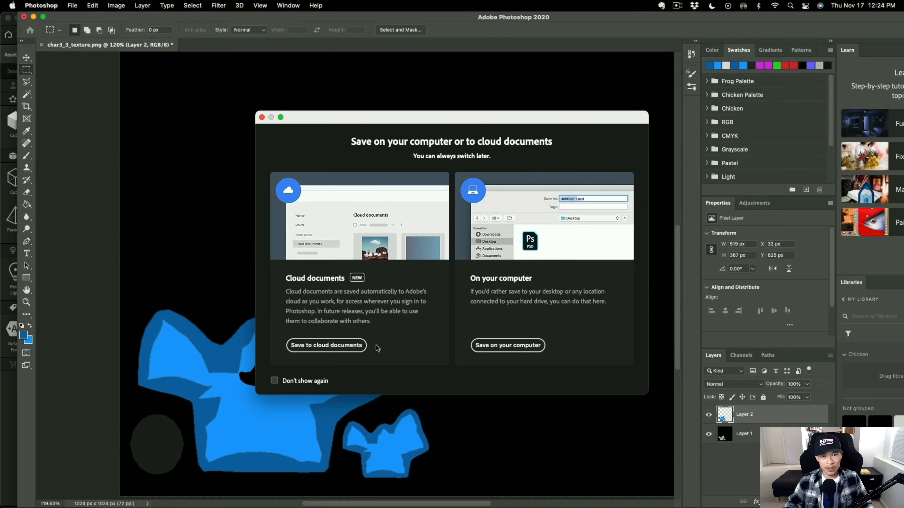
click(523, 287)
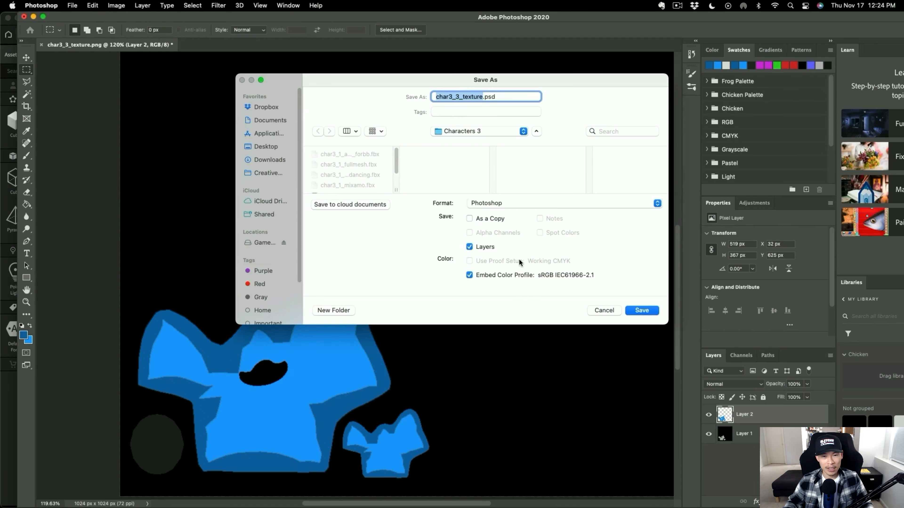
click(642, 313)
click(565, 228)
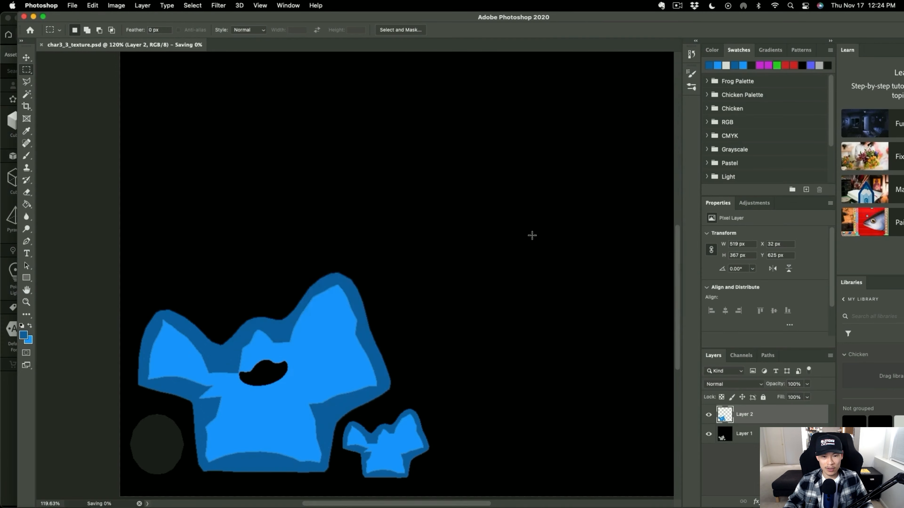
In Finder's Characters 3 folder, place char3_3_texture_blue.png and char3_3_texture.psd in the row beside the other char3_3 files
key(ctrl+Up)
key(ctrl+Up)
key(ctrl+Up)
click(389, 369)
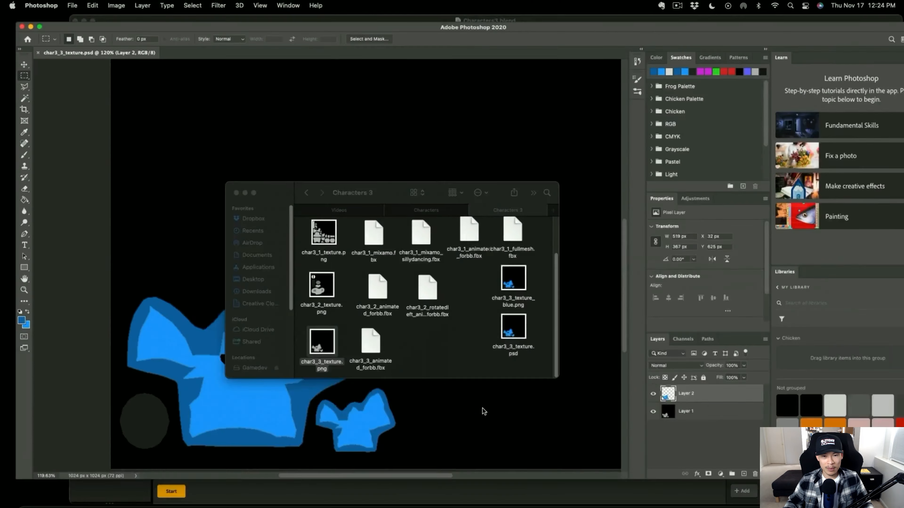
drag(528, 318, 440, 332)
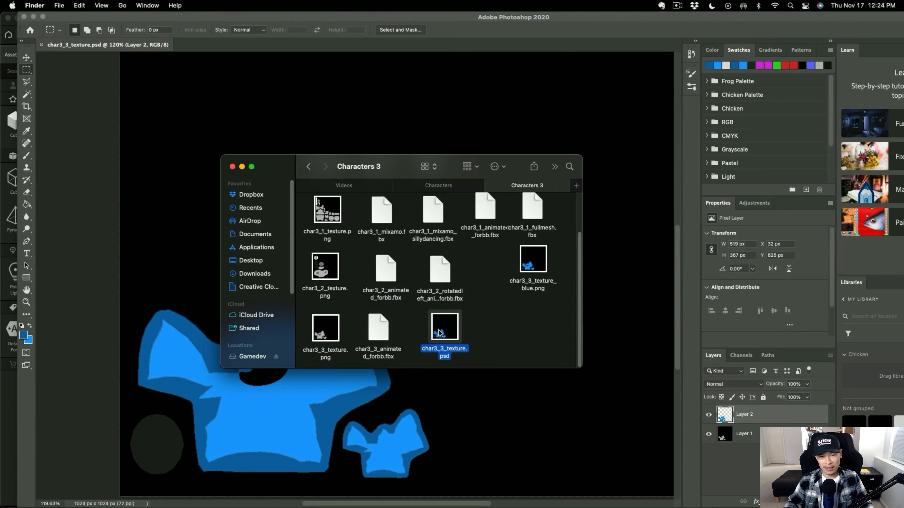
click(539, 269)
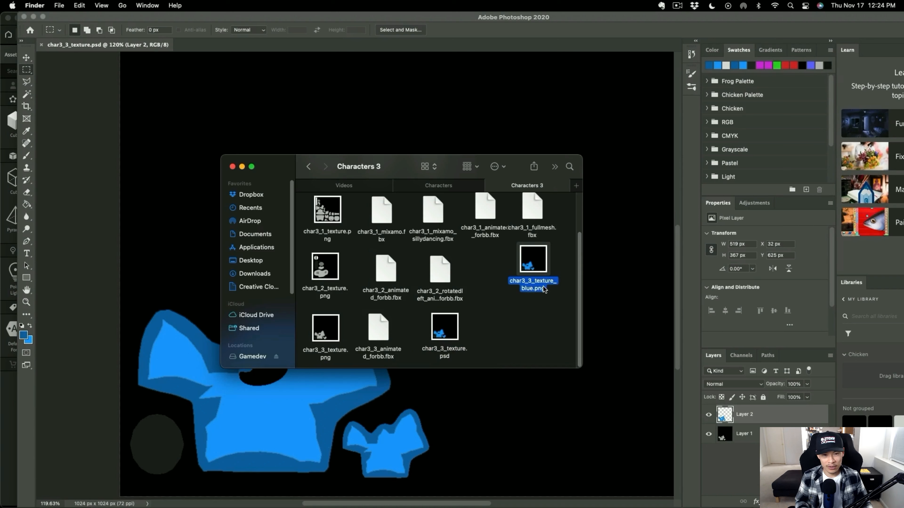
click(523, 323)
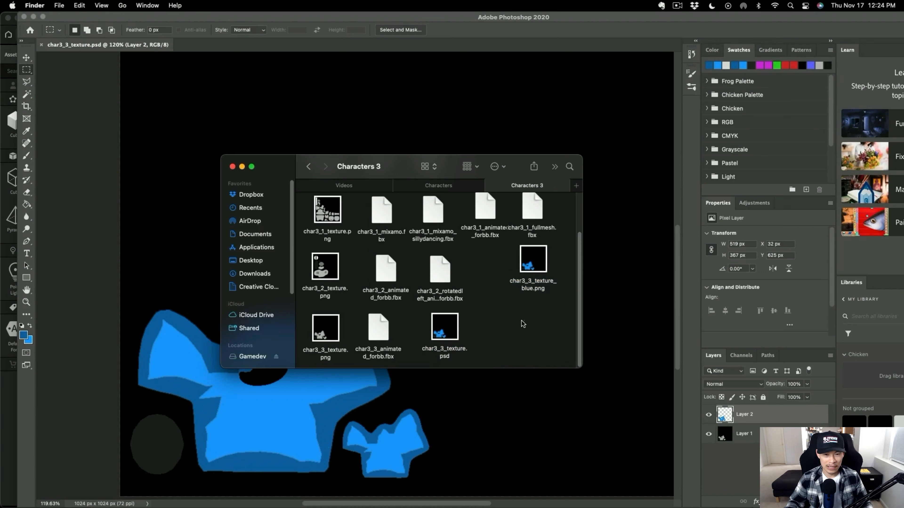
drag(462, 336, 501, 335)
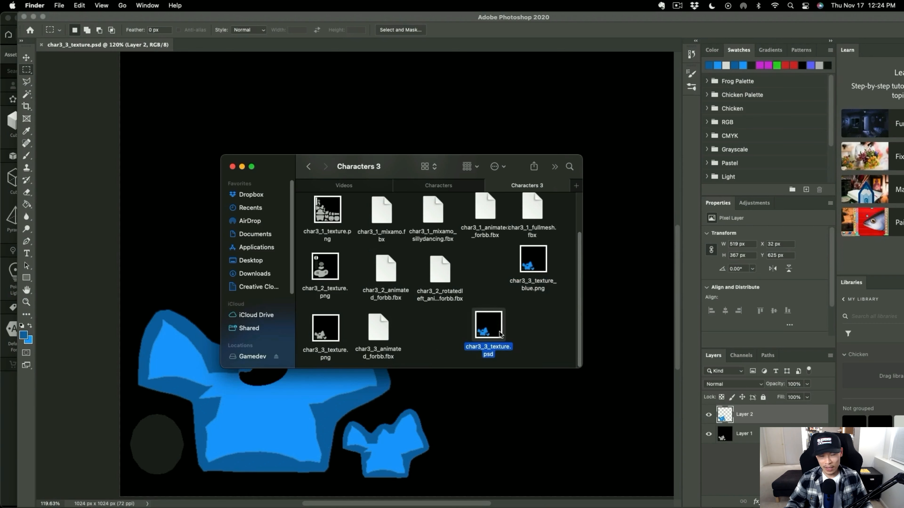
drag(529, 259, 441, 324)
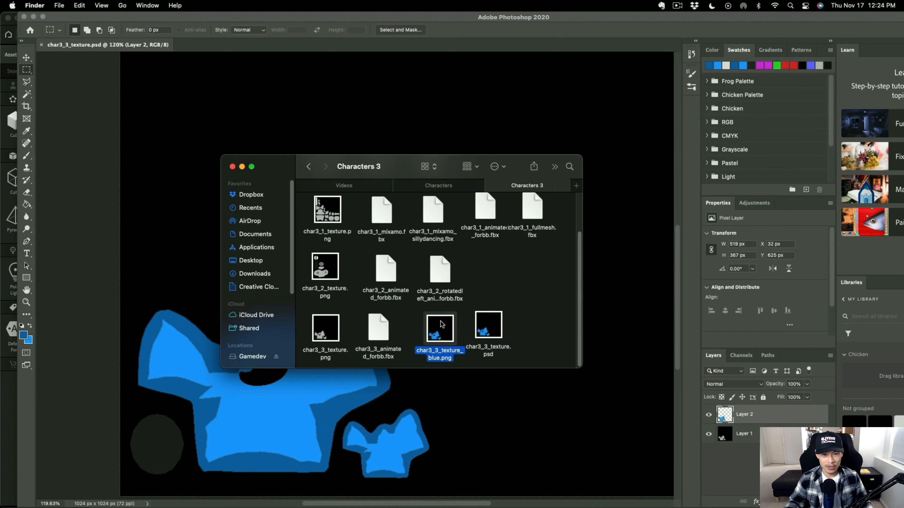
Switch to Buildbox, open the char3_3_animated_forbb scene for editing, and set char3_3_texture_blue.png from Finder as the Body texture
key(ctrl+Up)
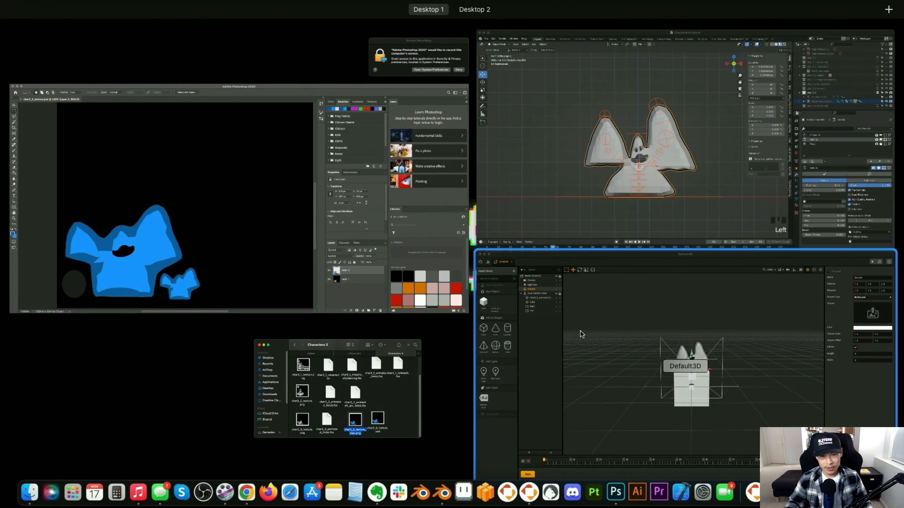
click(580, 331)
click(50, 128)
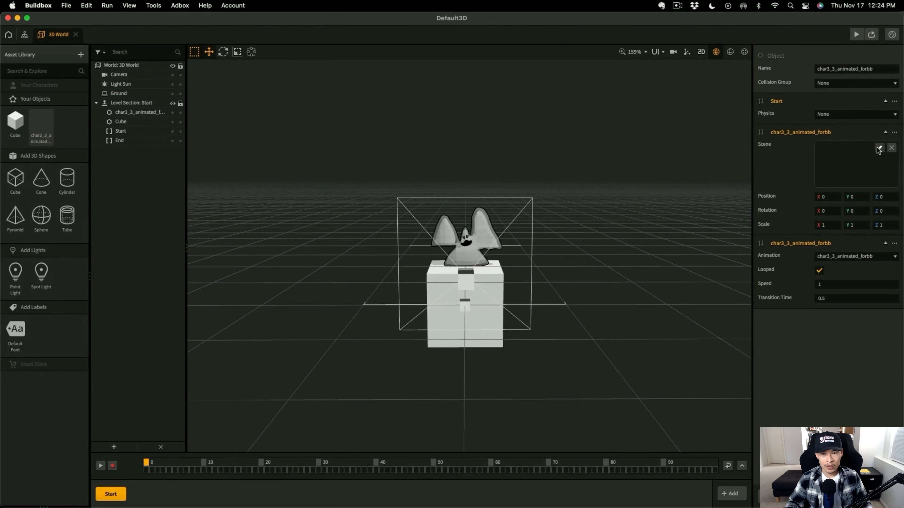
click(878, 147)
key(ctrl+Up)
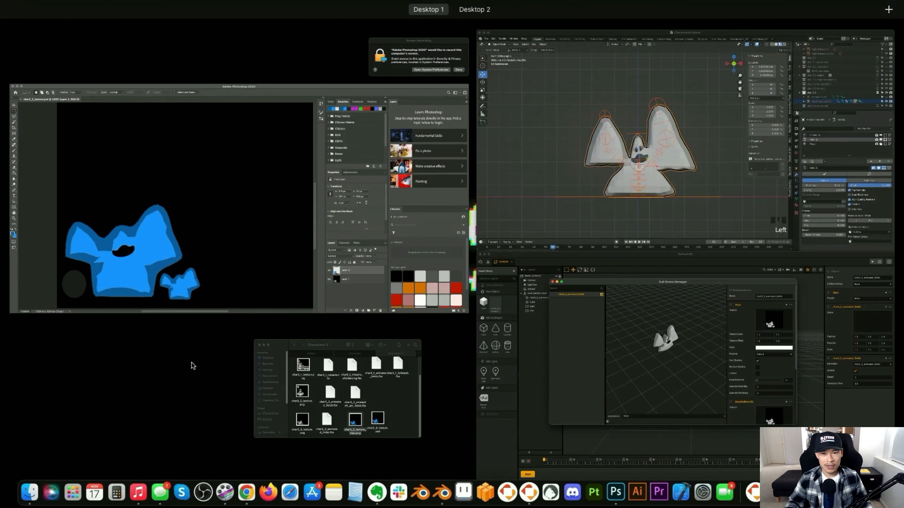
click(403, 398)
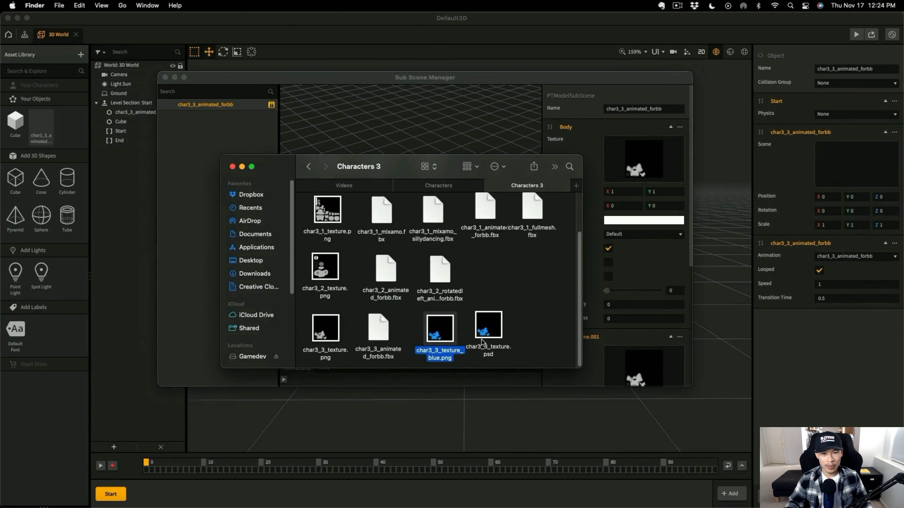
drag(445, 337, 627, 157)
click(582, 139)
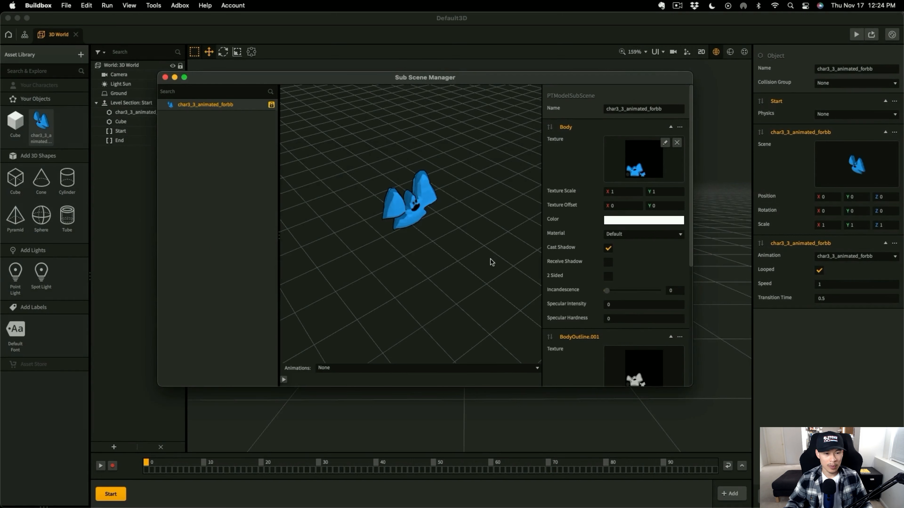
Remove the BodyOutline.001 texture, assign the material changes to the character, and preview the game
right_drag(458, 254, 440, 218)
scroll(578, 324, down, 10)
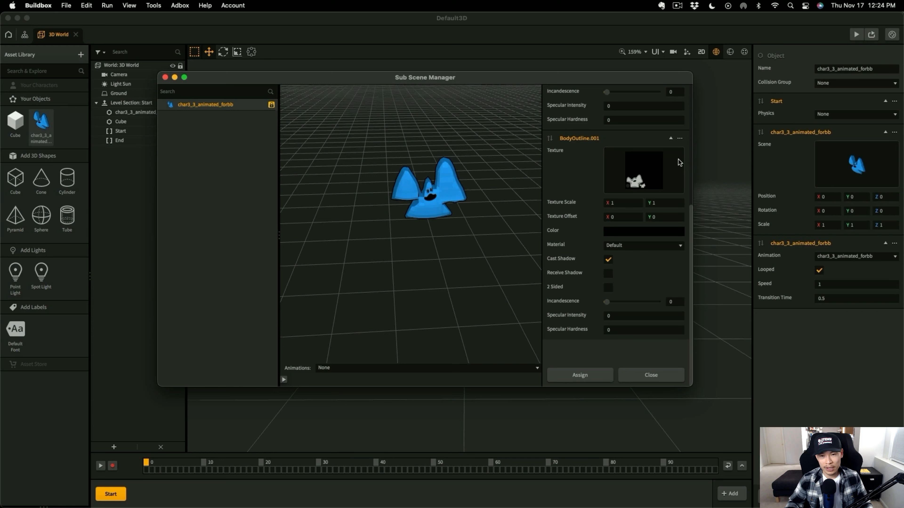
click(677, 154)
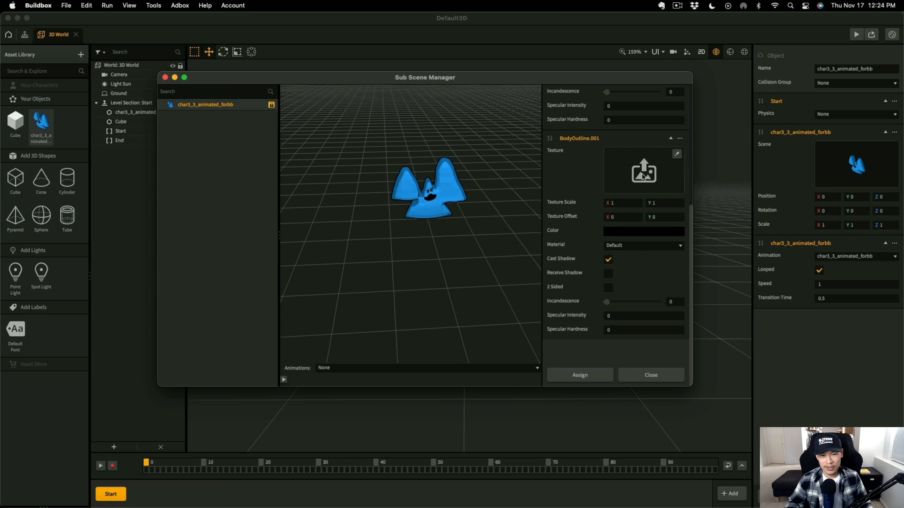
click(595, 377)
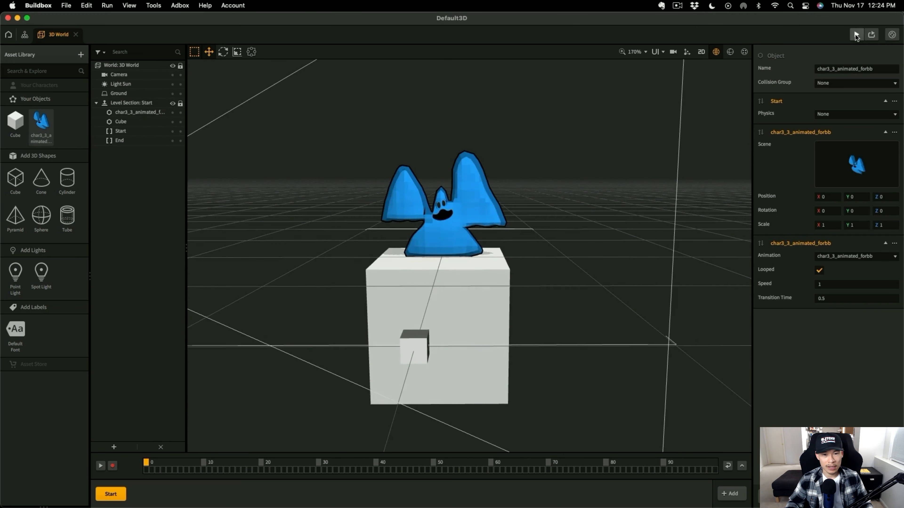
click(856, 35)
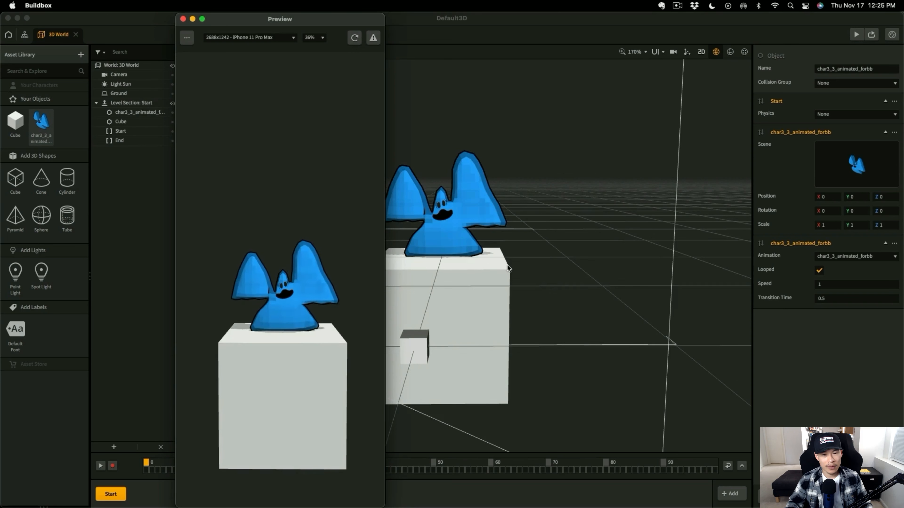
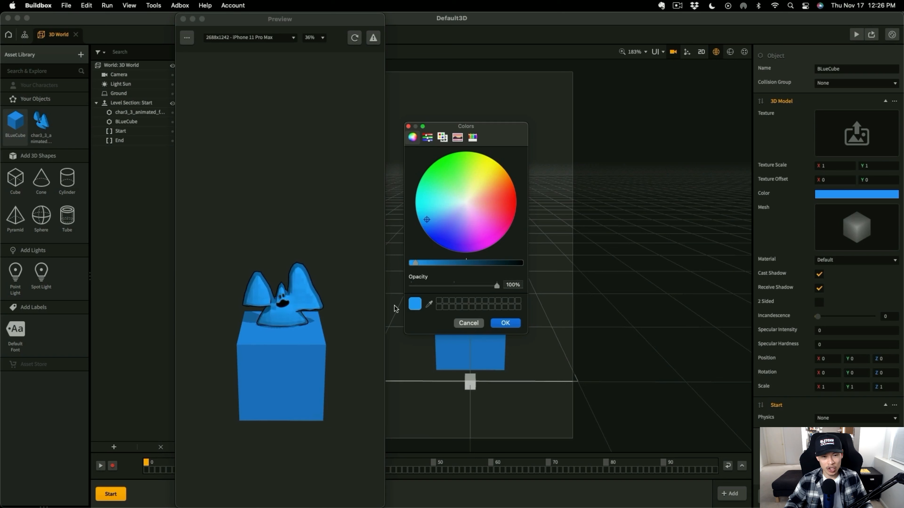
Set the BLueCube's colour to the light blue sampled from the ghost's body in the preview
click(429, 304)
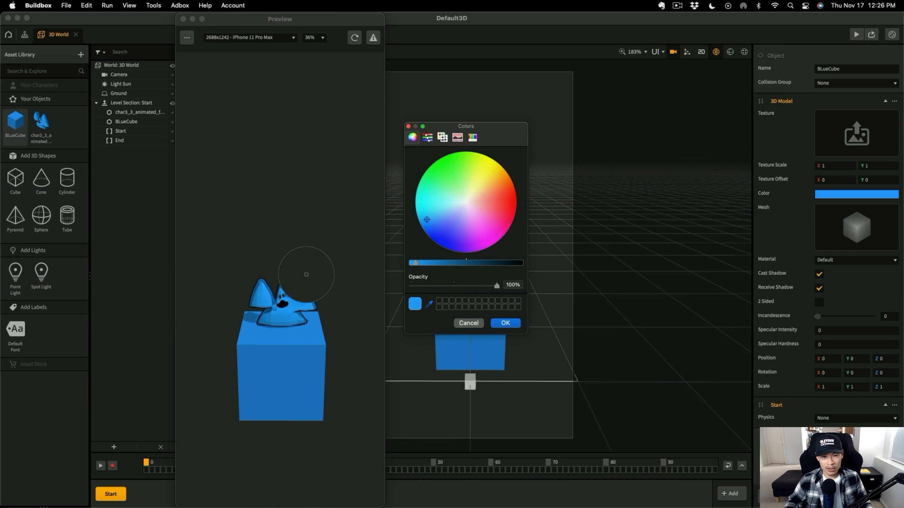
click(300, 281)
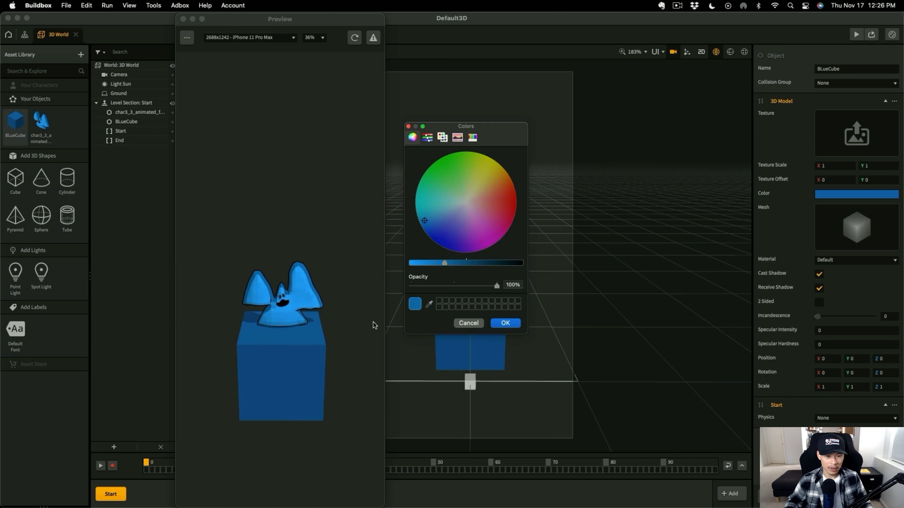
click(429, 303)
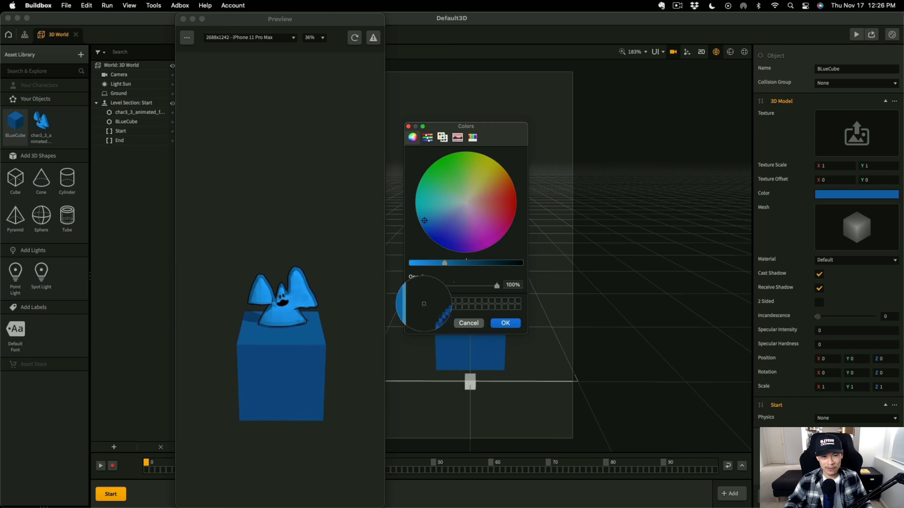
click(285, 309)
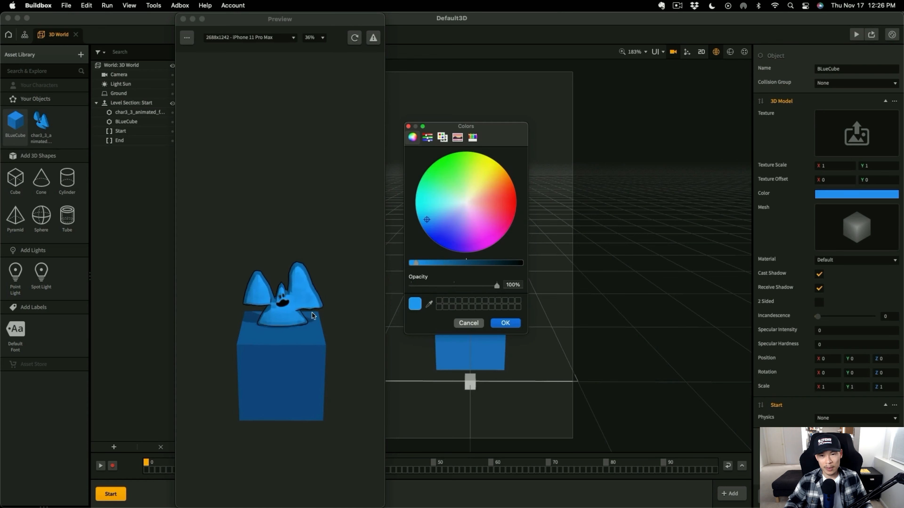
click(504, 323)
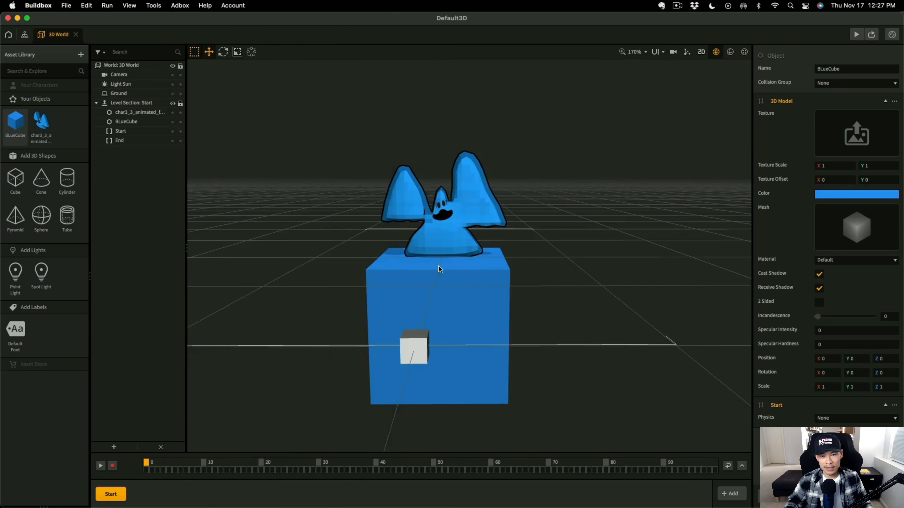
Switch to Photoshop, choose the magenta swatch as foreground colour, and duplicate Layer 2 as Layer 2 copy
key(ctrl+Up)
click(296, 285)
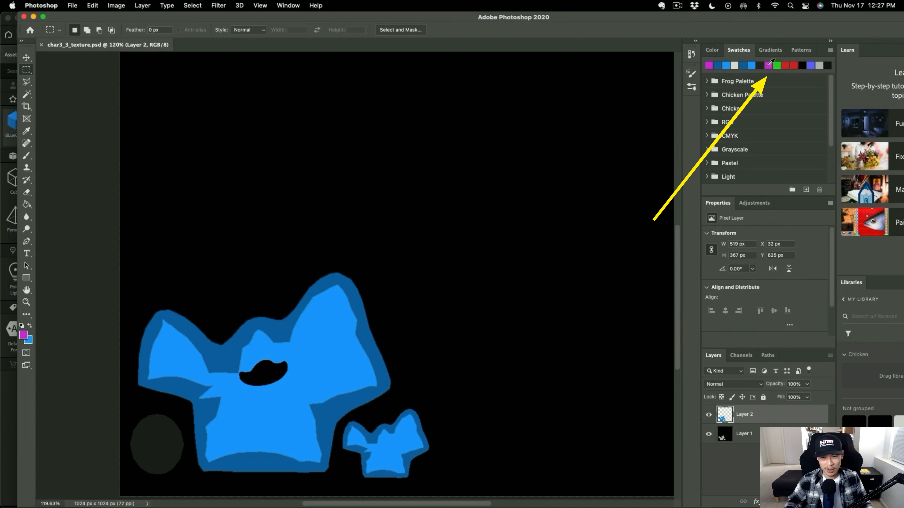
right_click(763, 421)
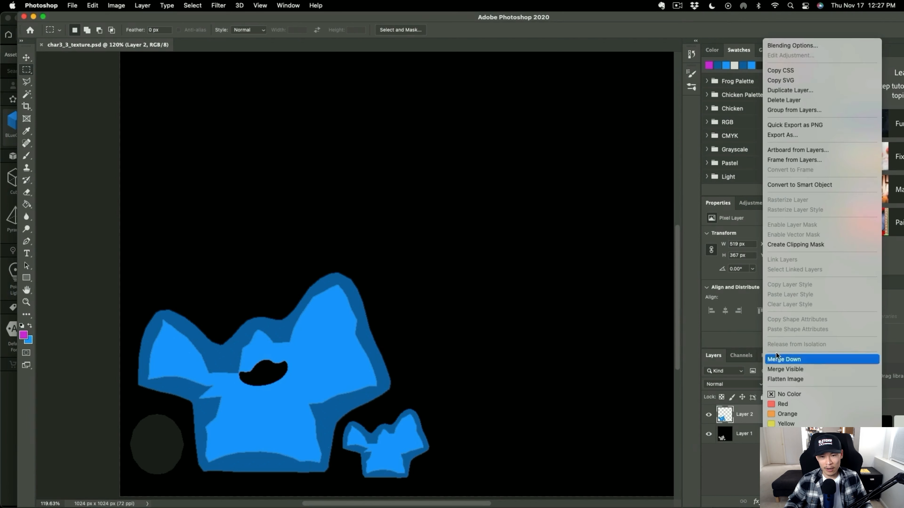
click(804, 91)
click(538, 227)
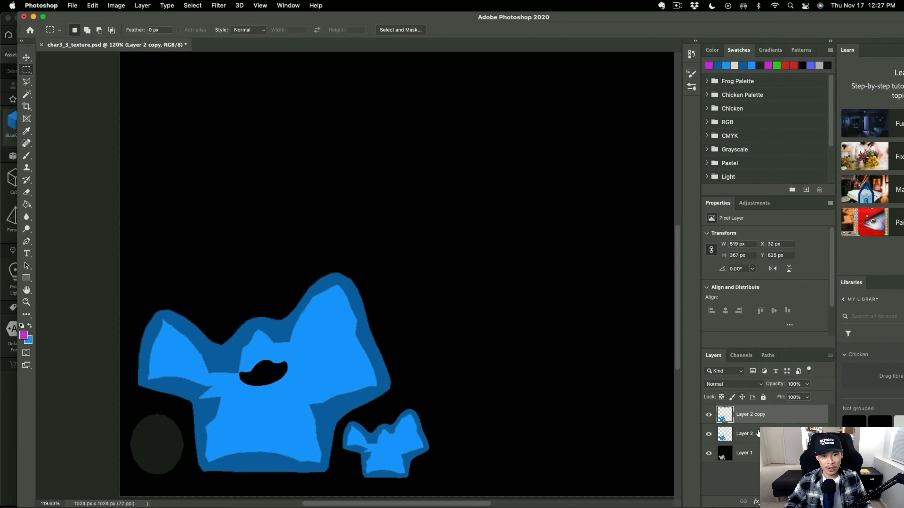
Select the dark blue border areas of the large and small ghosts on Layer 2 copy and fill them with magenta
click(26, 94)
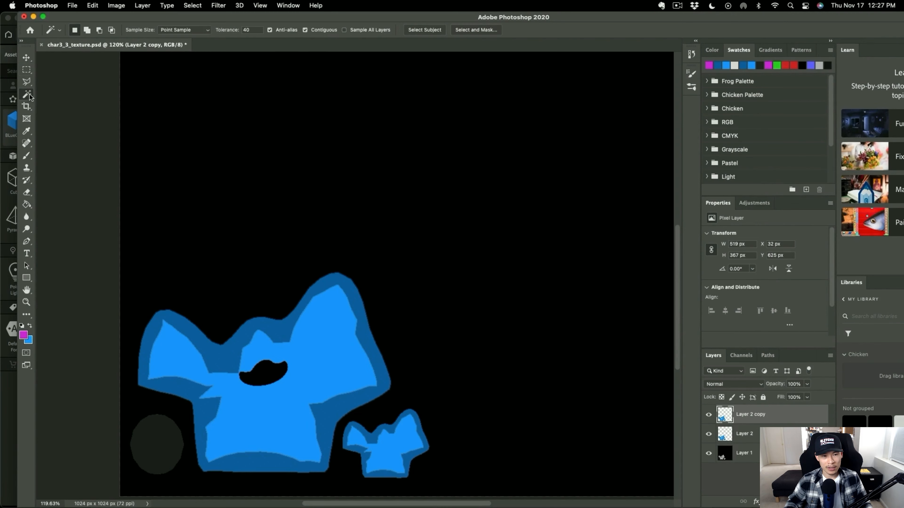
click(353, 308)
key(g)
click(371, 336)
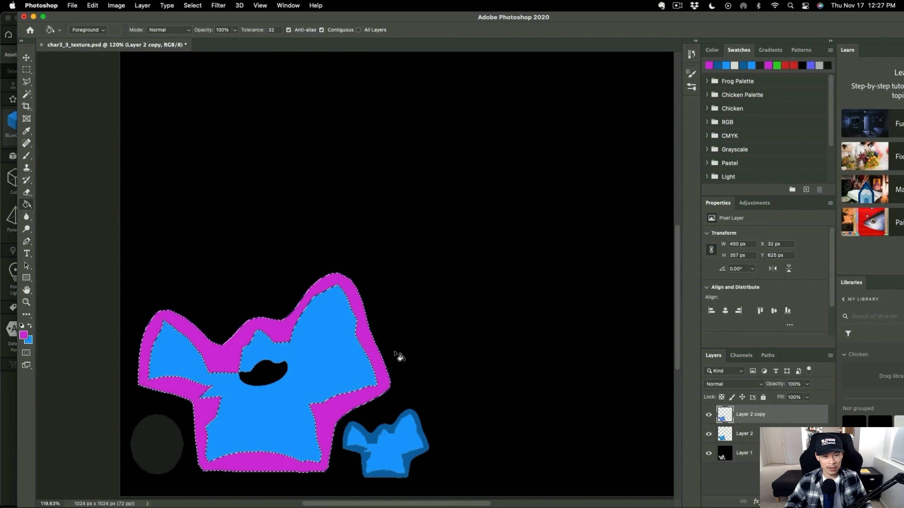
click(26, 94)
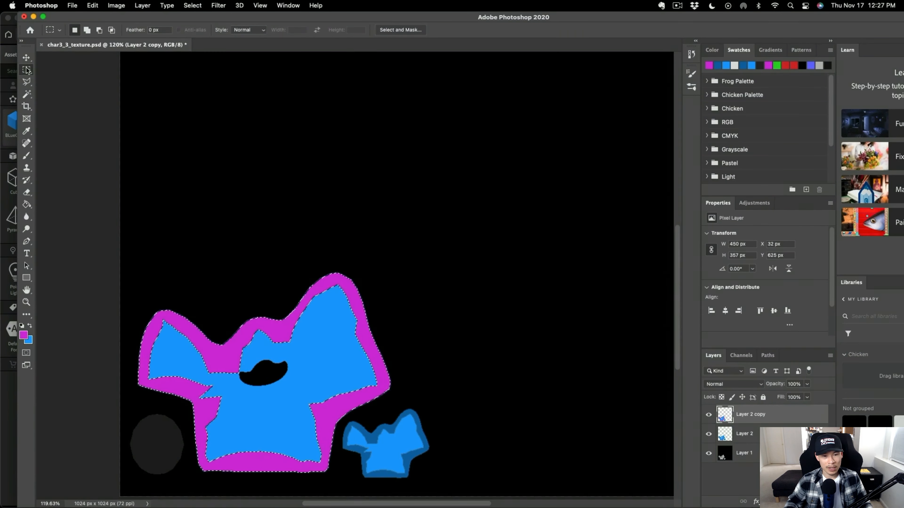
click(384, 432)
key(g)
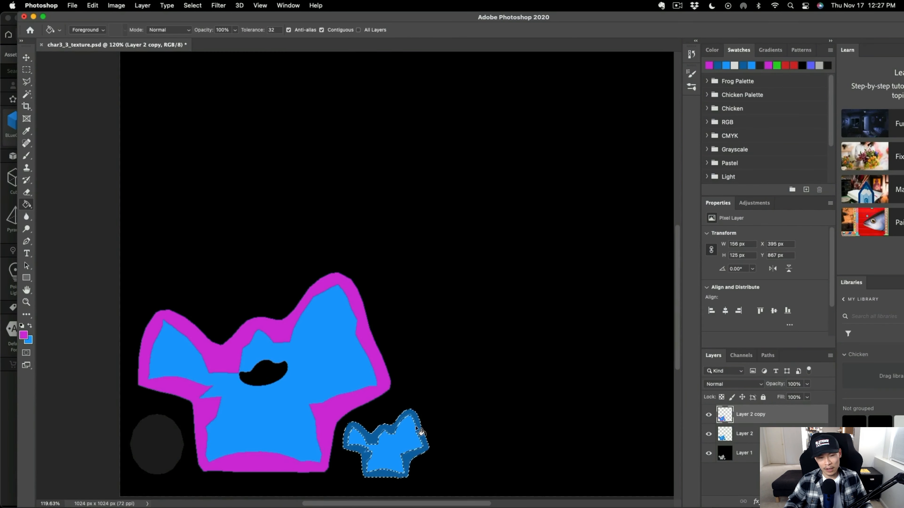
key(m)
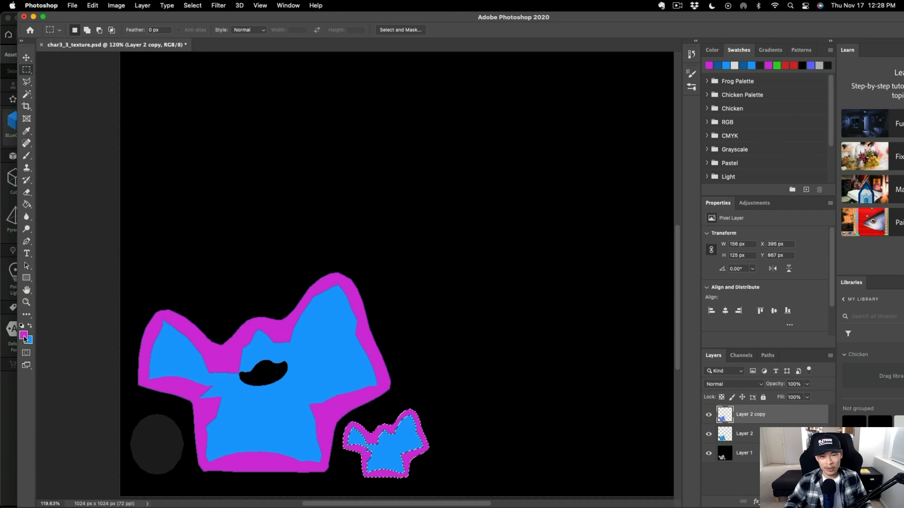
Set the foreground colour to light pink fba4ff and fill the light blue inner areas of both ghosts on Layer 2 copy with it
click(24, 337)
drag(555, 201, 502, 173)
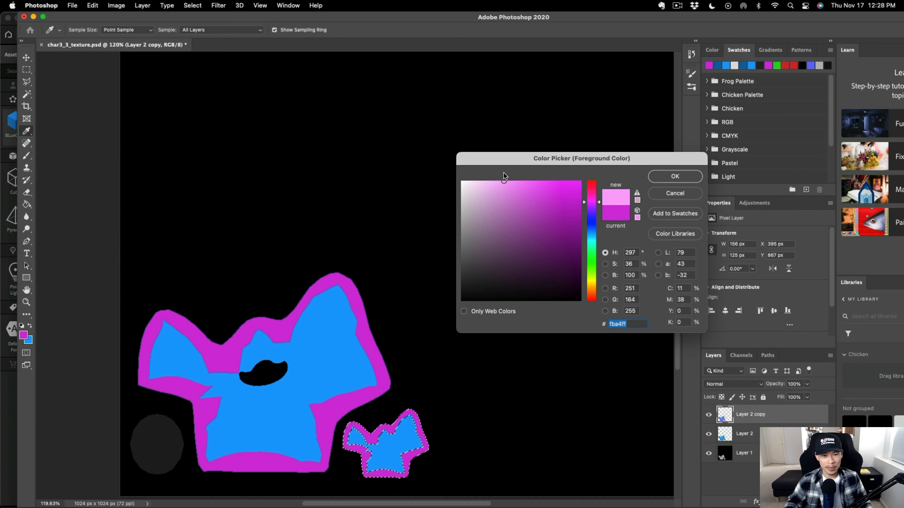
key(Return)
key(w)
click(308, 339)
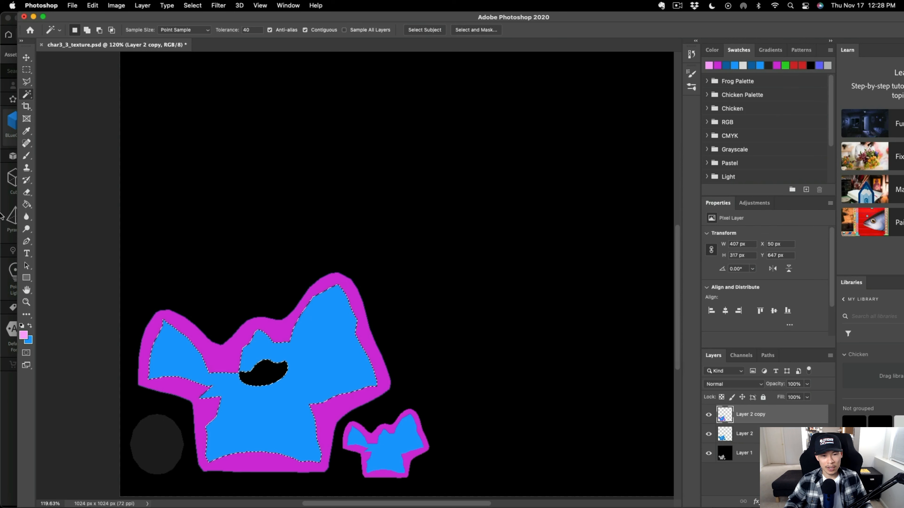
shift+click(385, 458)
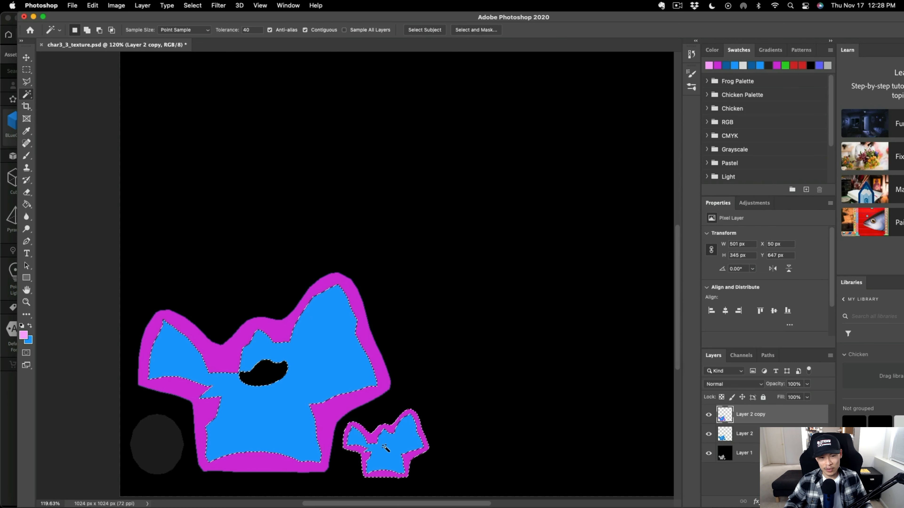
click(391, 454)
shift+click(301, 359)
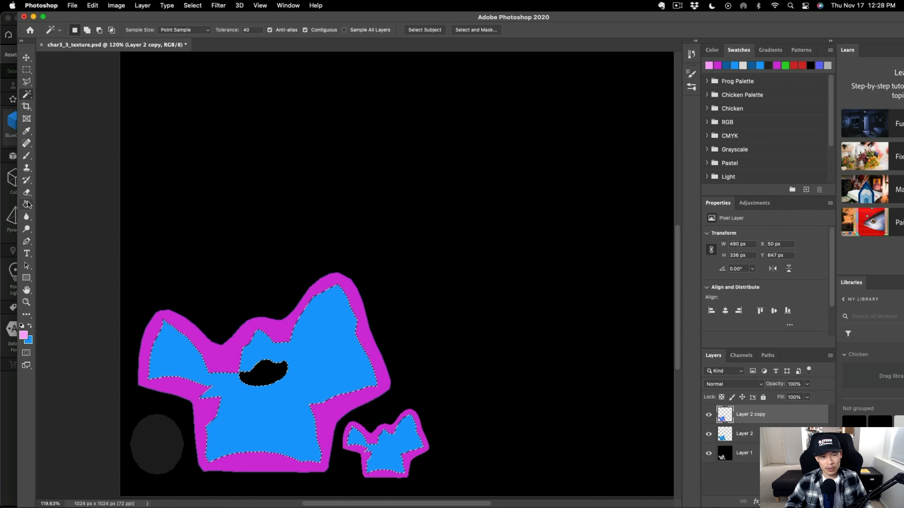
key(g)
key(alt+BackSpace)
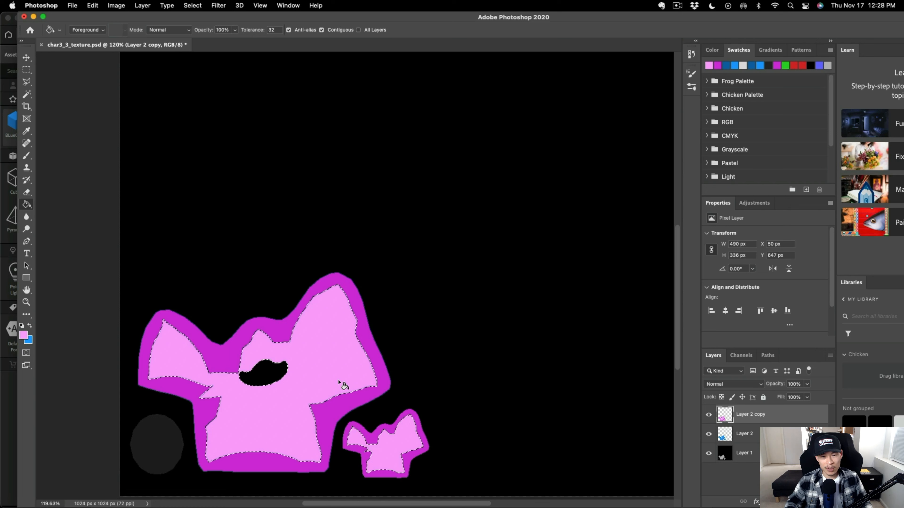
Quick-export the pink texture as a PNG into the Characters 3 folder, extending the name char3_3_texture with an underscore and a colour name
click(72, 6)
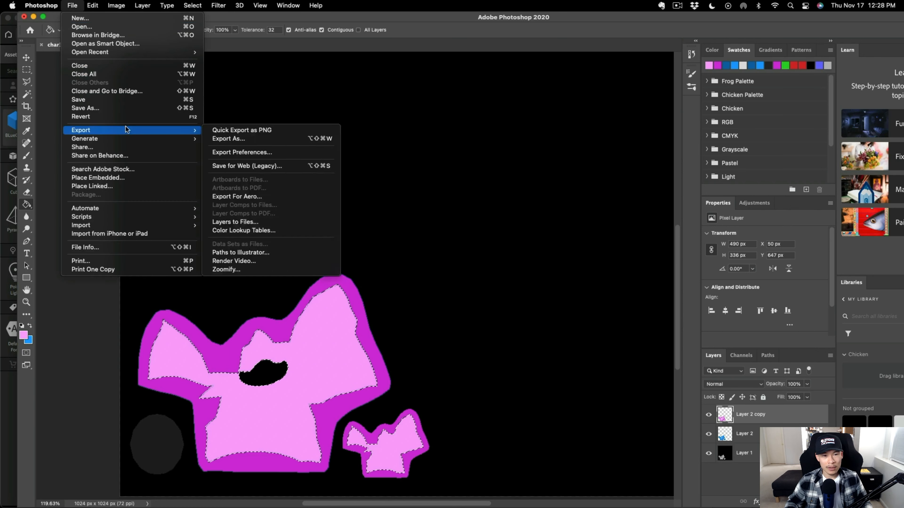
mouse_move(149, 137)
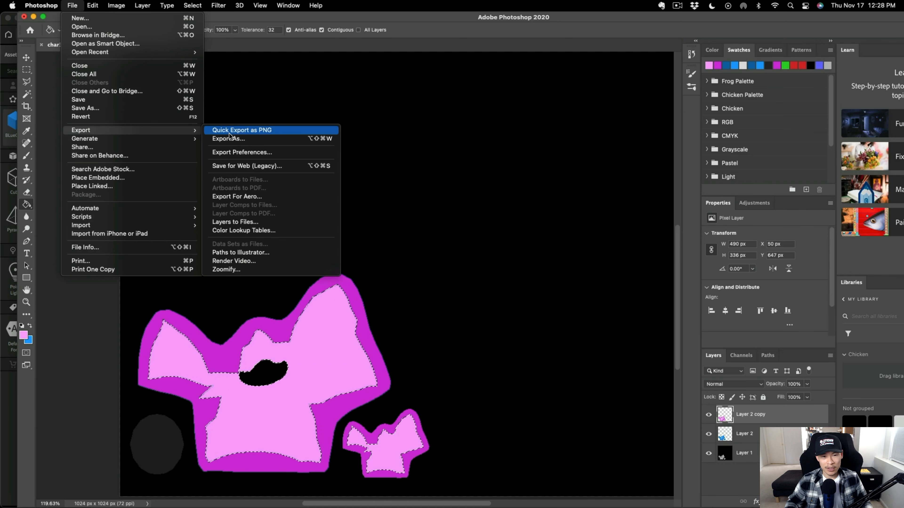
click(230, 131)
key(Right)
text(_)
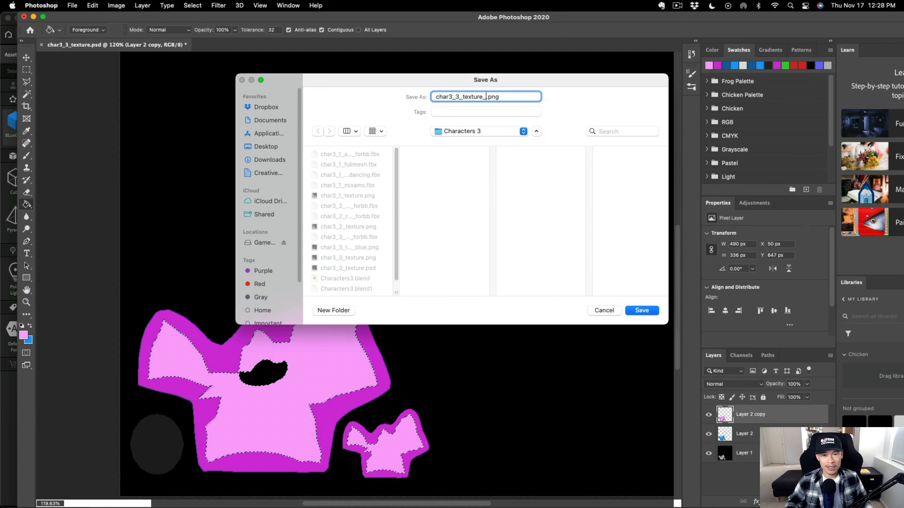
text(blue)
key(Return)
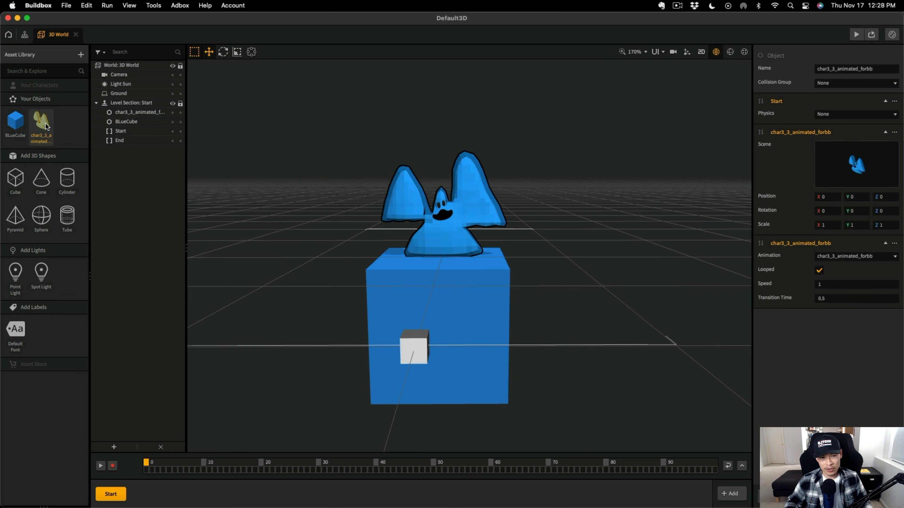
Switch to Buildbox, duplicate the char3_3_animated_forbb object, and rename the copy as char3_3_pink
key(super+d)
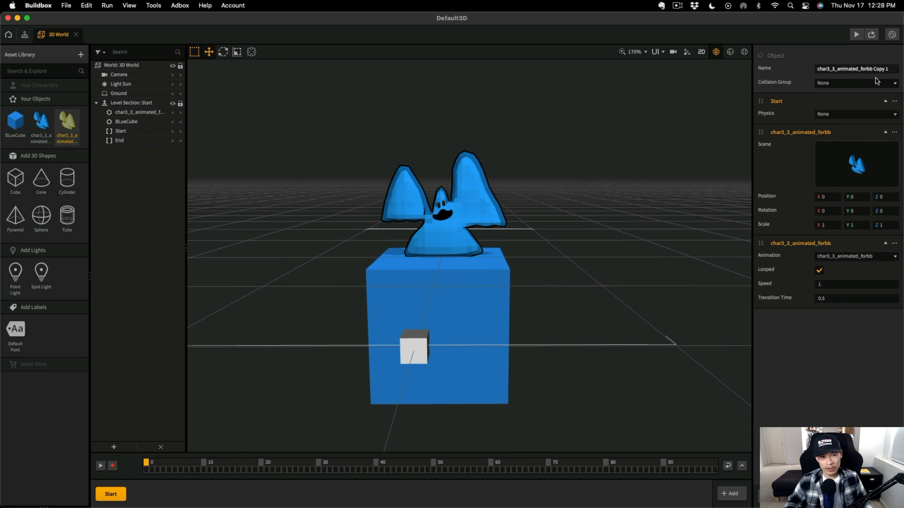
drag(837, 69, 901, 71)
text(pink)
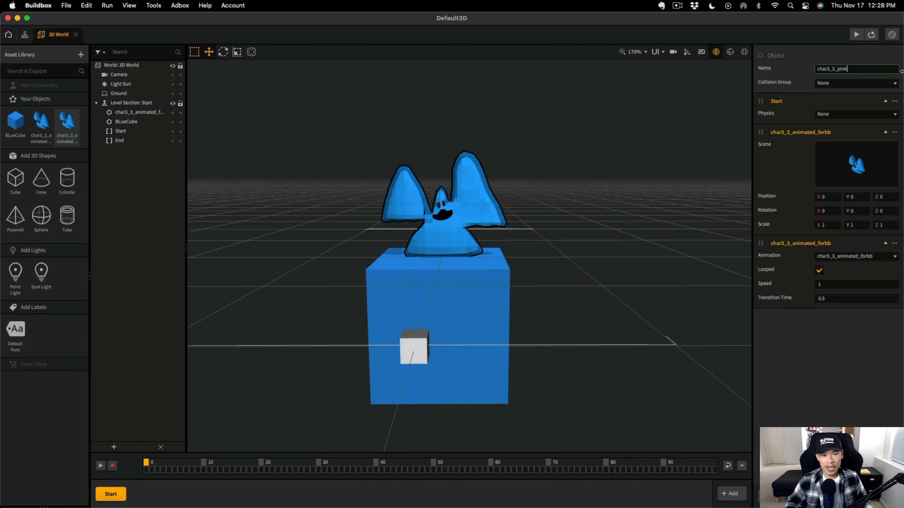
key(Return)
Rename the original char3_3_animated_forbb object as char3_3_blue
click(41, 123)
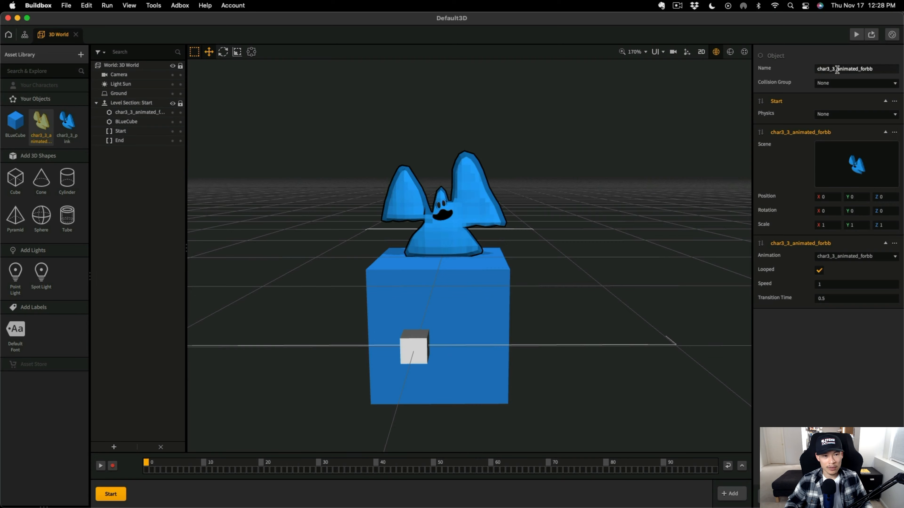
drag(837, 69, 896, 70)
text(blue)
key(Return)
Try recolouring the Body texture of char3_3_pink to magenta with a Hue of 54 in the Sprite Editor, and save it
click(67, 125)
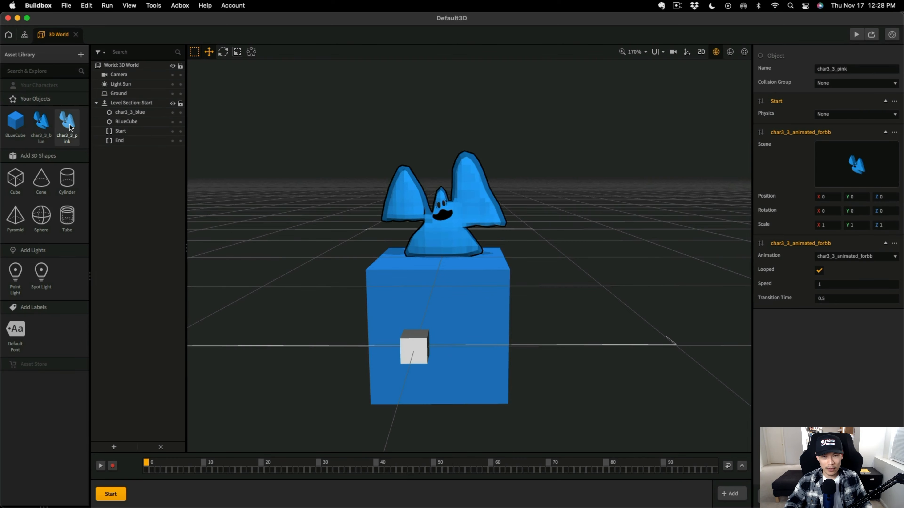
click(884, 148)
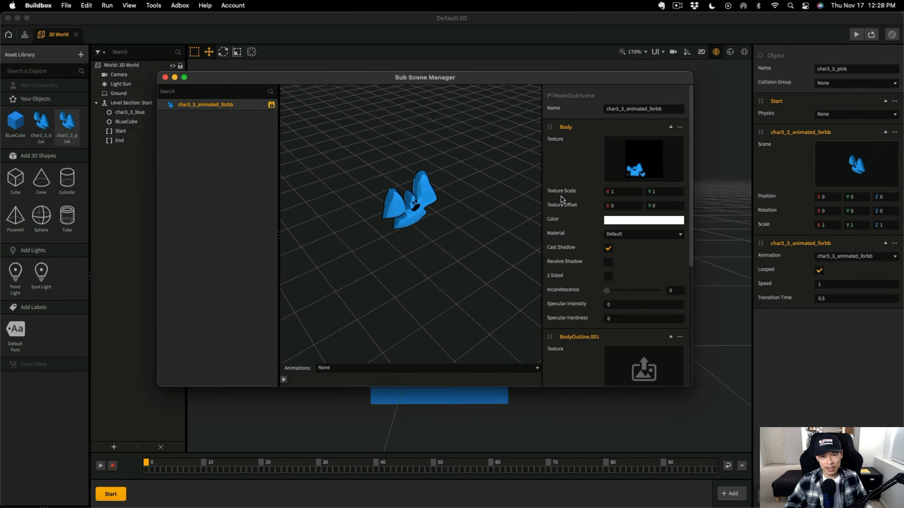
key(ctrl+Up)
click(609, 327)
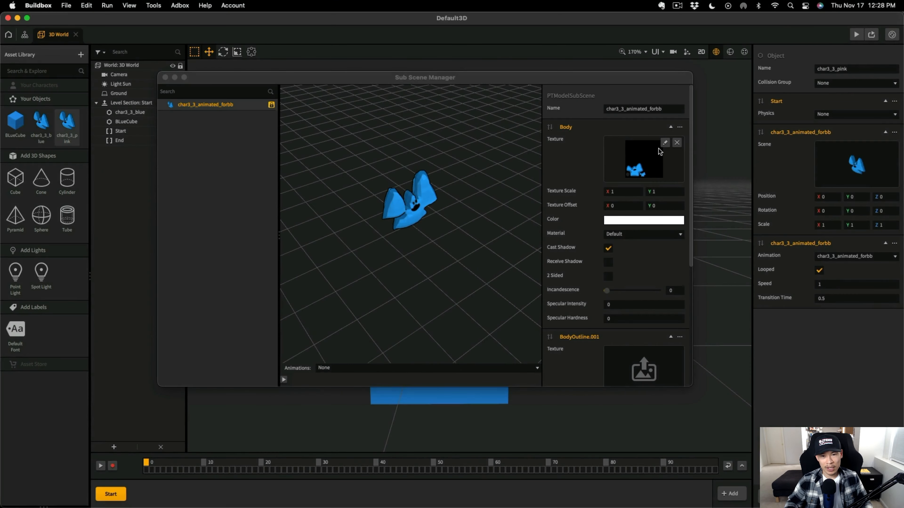
click(664, 143)
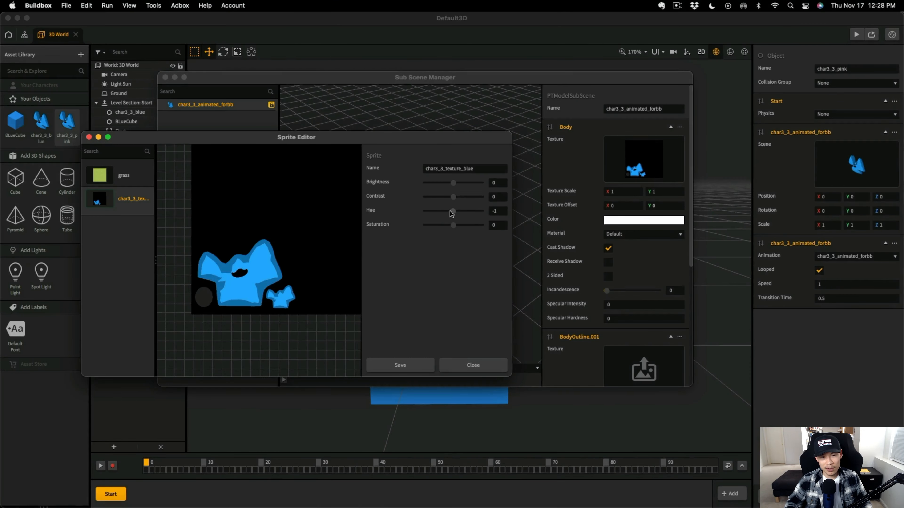
drag(451, 213, 469, 219)
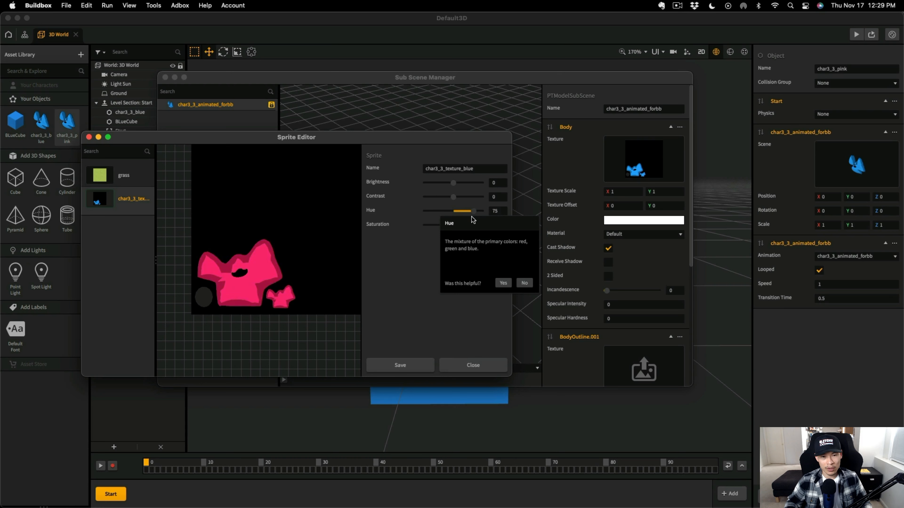
drag(469, 220, 466, 220)
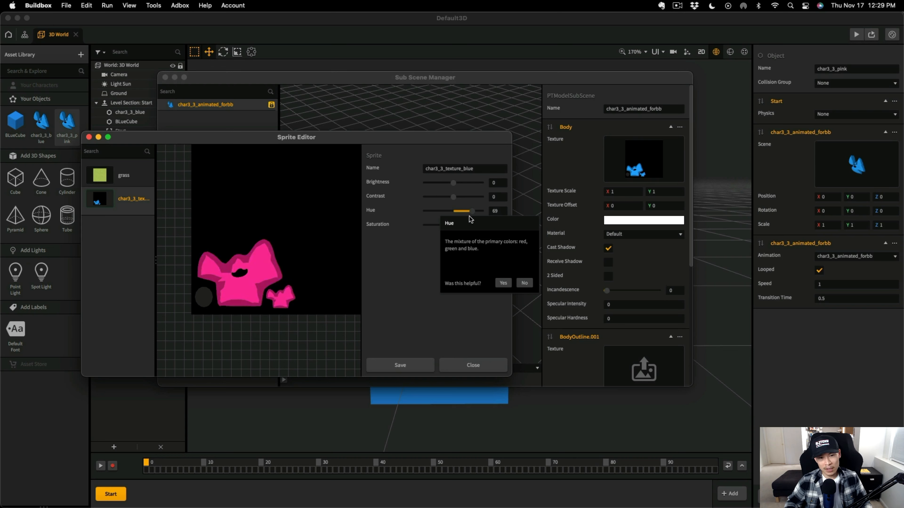
drag(468, 218, 465, 219)
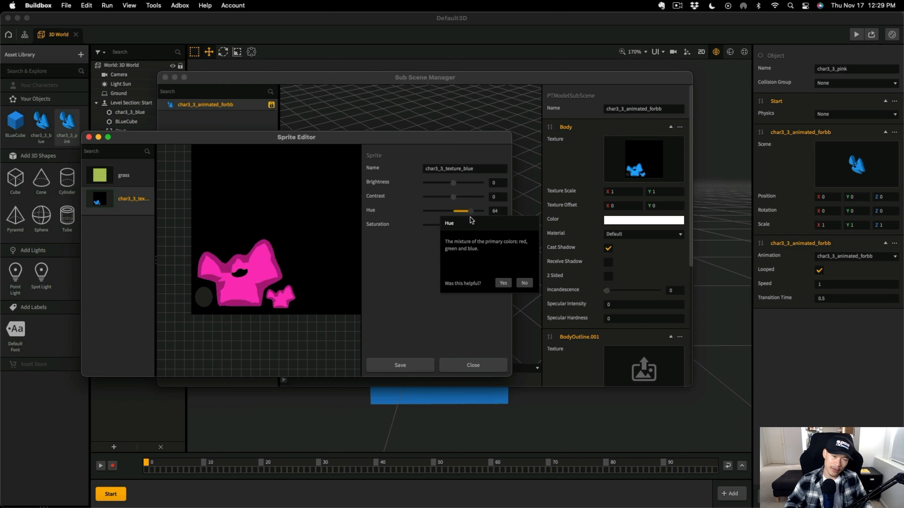
mouse_move(471, 220)
mouse_down()
mouse_move(490, 221)
mouse_move(467, 220)
mouse_up()
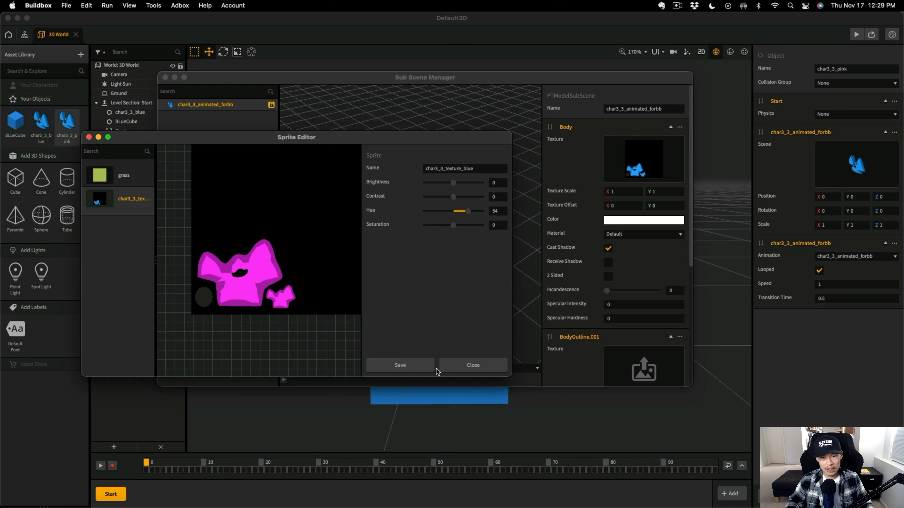
click(400, 365)
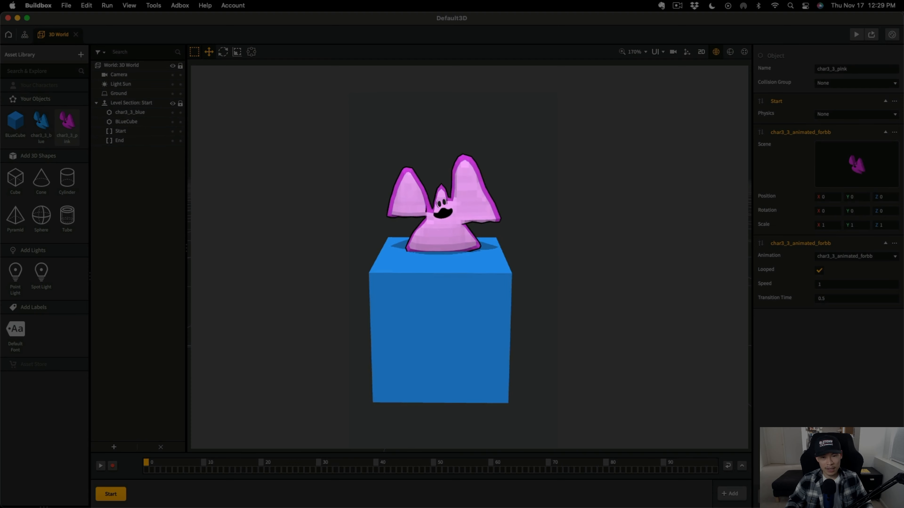
Restore the Hue of the Body texture on char3_3_pink to 0, save the sprite and close the Sub Scene Manager
click(43, 134)
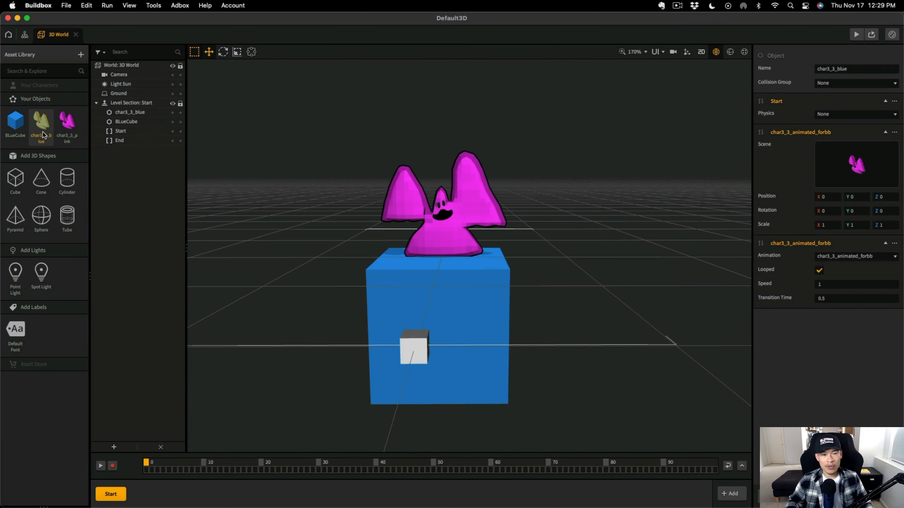
click(68, 131)
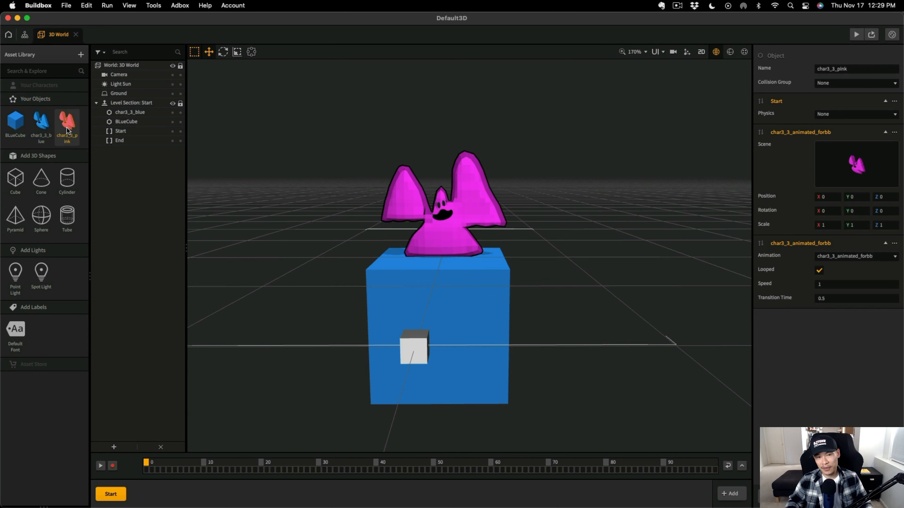
click(879, 148)
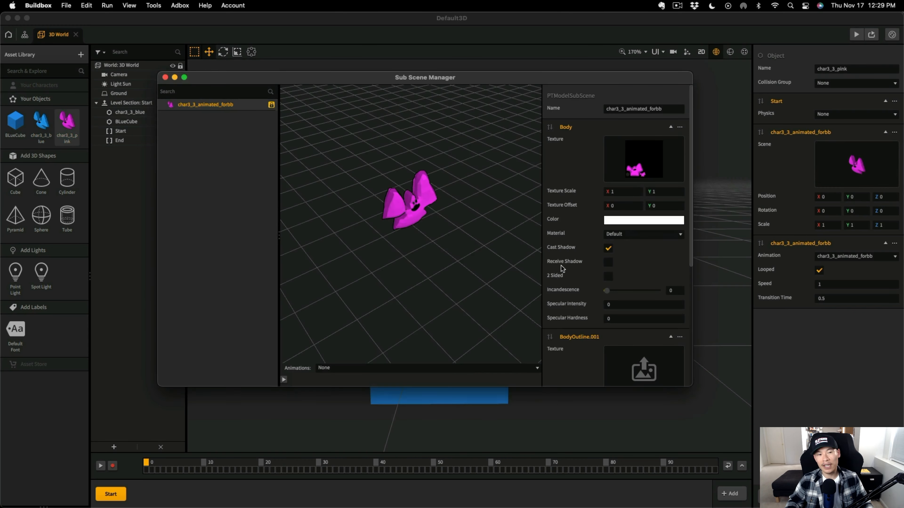
click(664, 147)
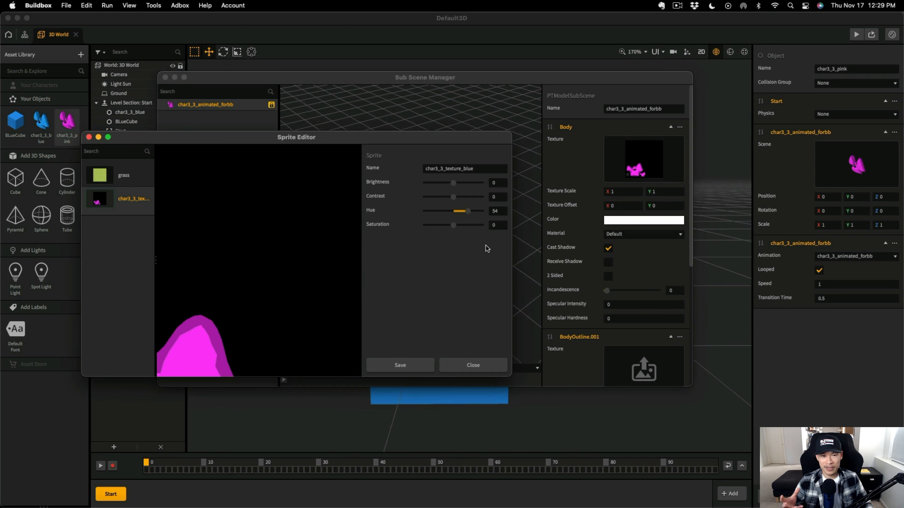
drag(468, 213, 453, 214)
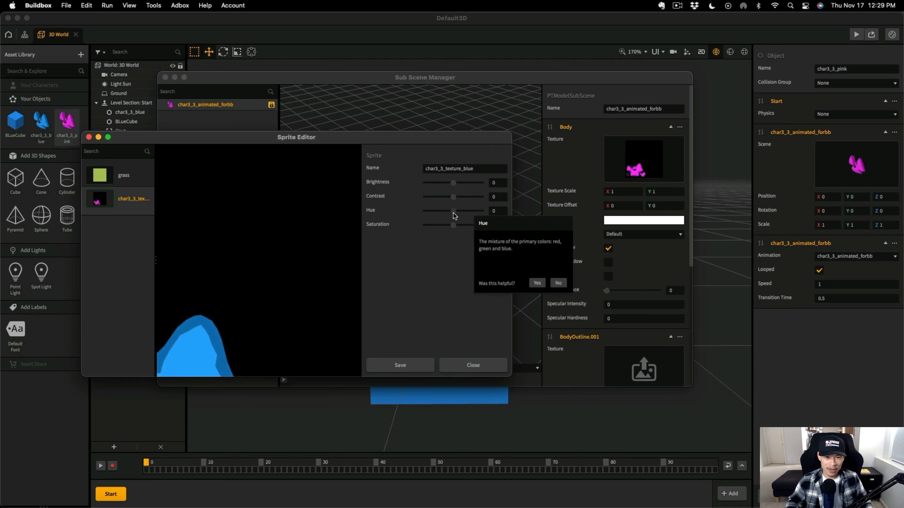
drag(453, 211, 468, 211)
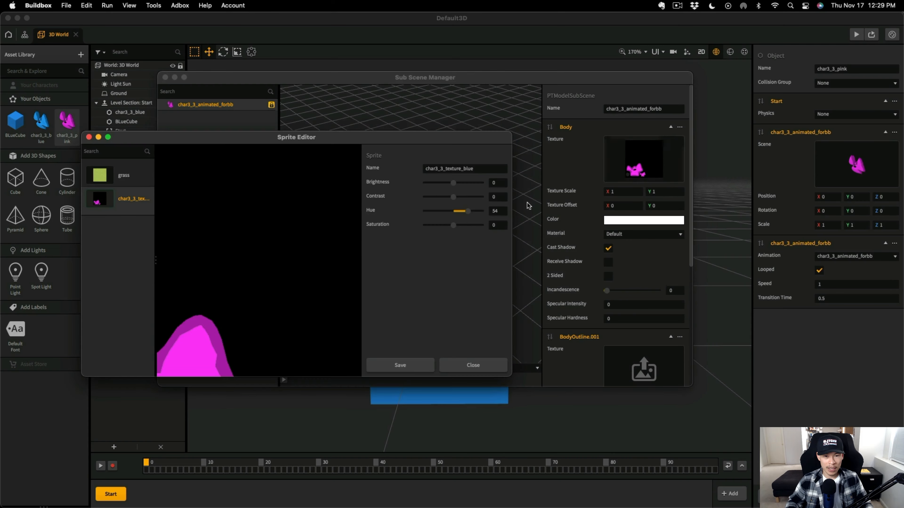
drag(468, 210, 454, 211)
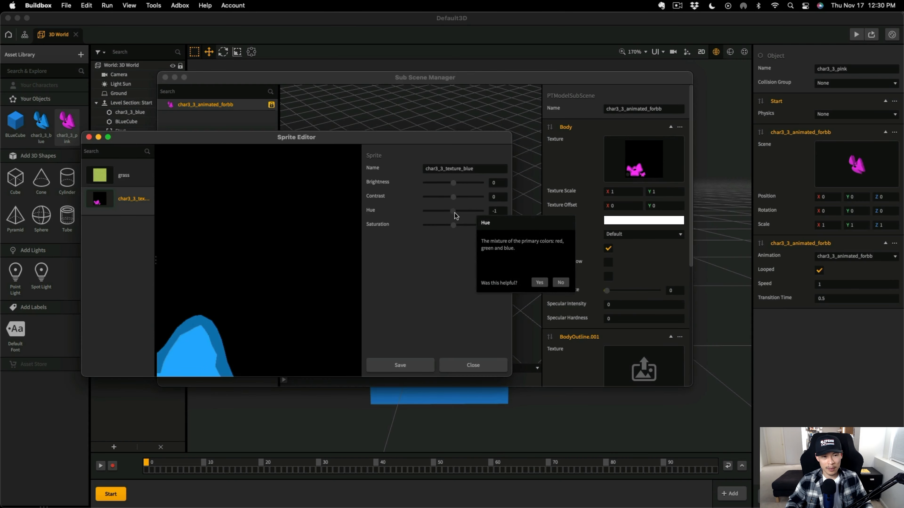
click(399, 364)
click(165, 78)
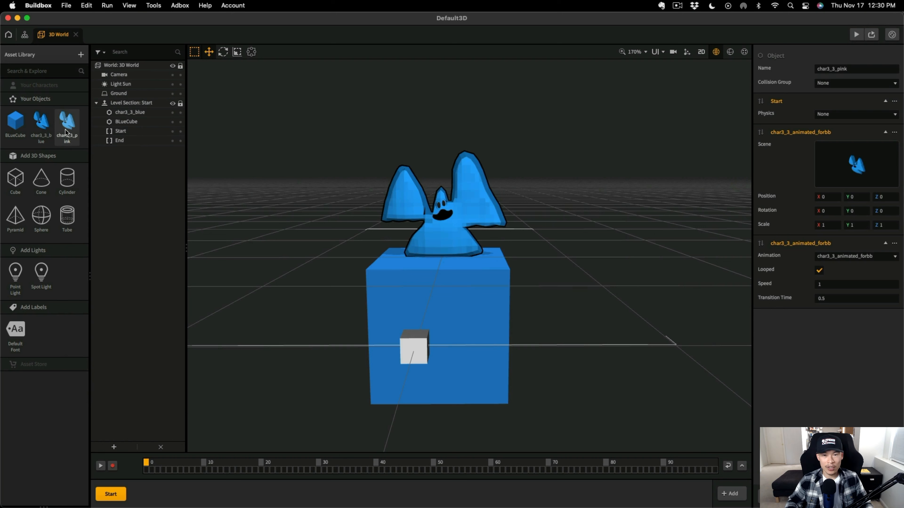
Try replacing the Body texture of char3_3_pink with char3_3_texture_pink.png from the Characters 3 folder
mouse_move(885, 152)
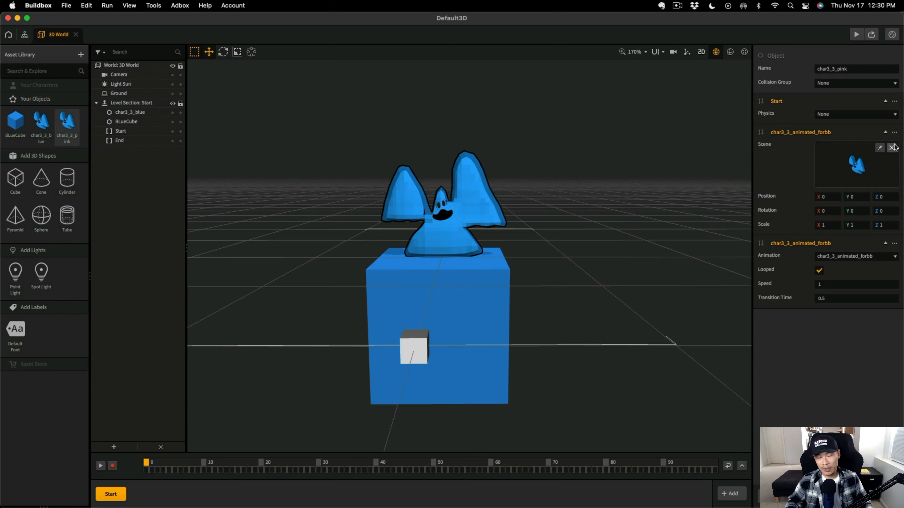
click(879, 150)
click(663, 144)
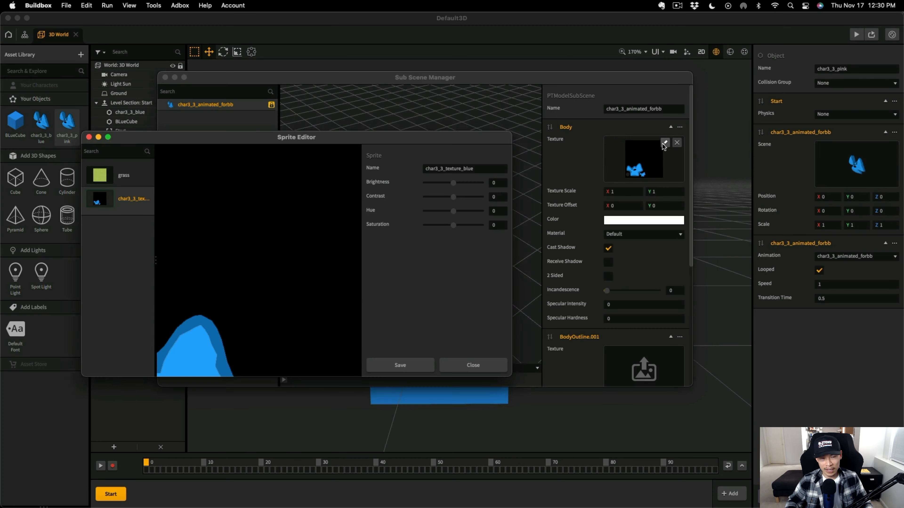
click(88, 137)
key(ctrl+Up)
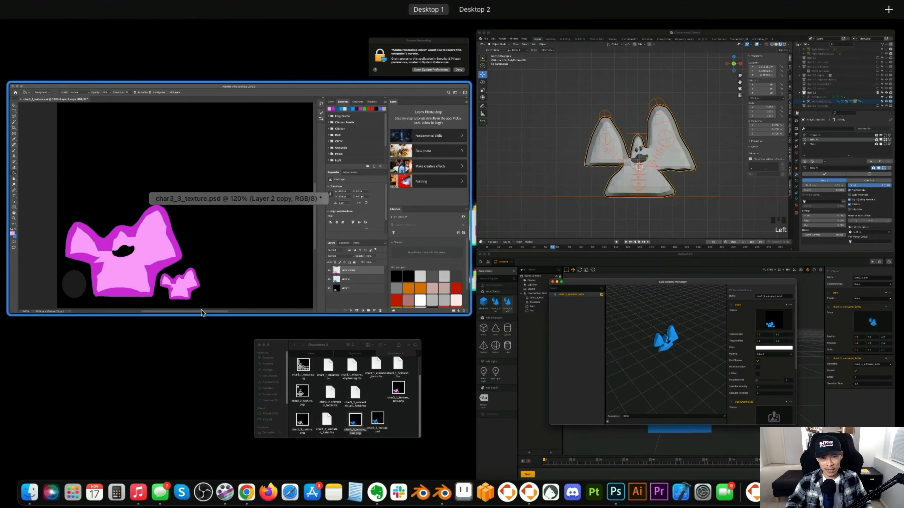
click(372, 384)
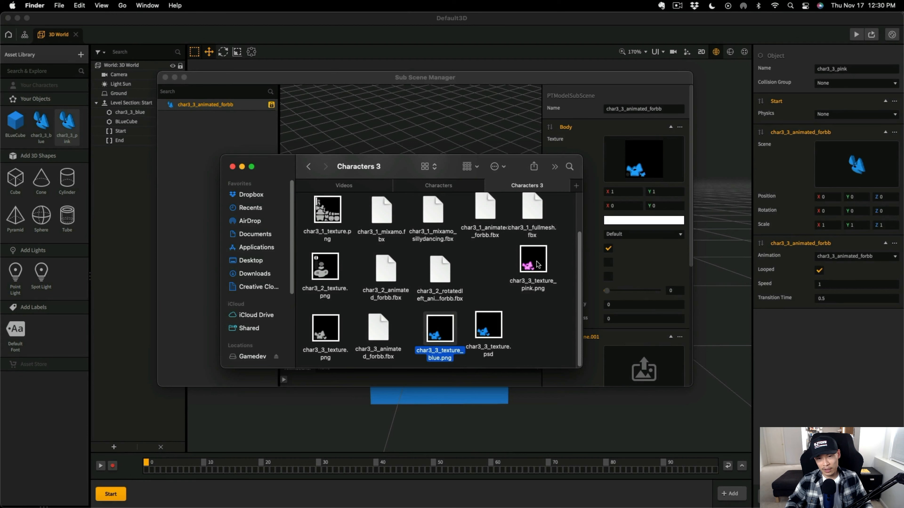
drag(537, 264, 640, 162)
click(584, 153)
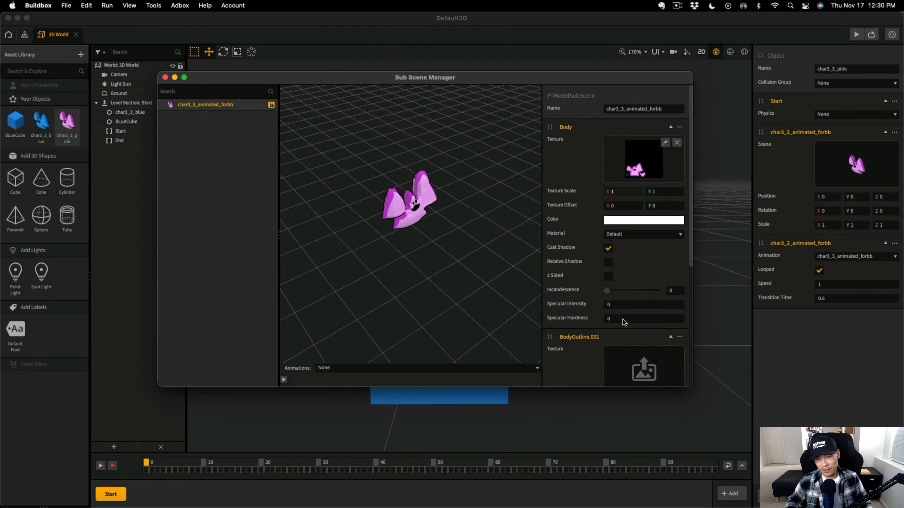
scroll(657, 271, down, 5)
click(648, 375)
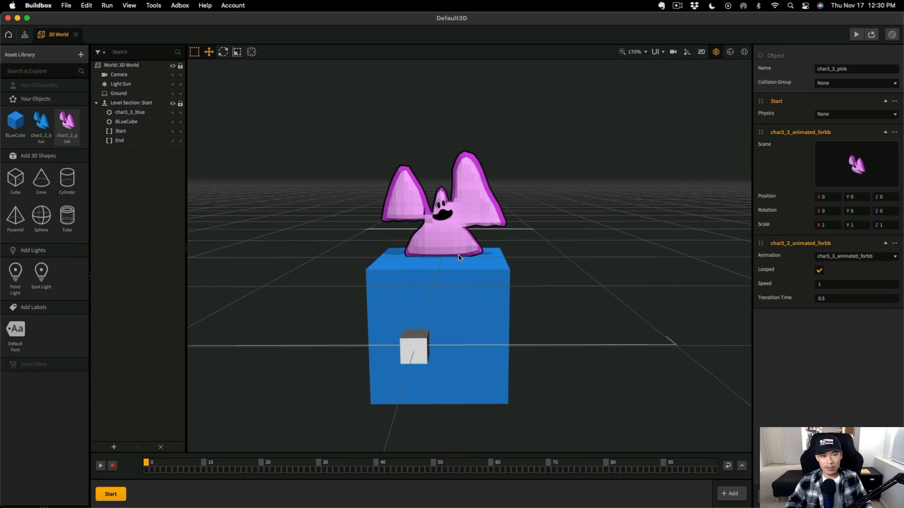
Delete the duplicated char3_3_pink object from the asset library
click(42, 128)
click(68, 132)
key(Delete)
key(Return)
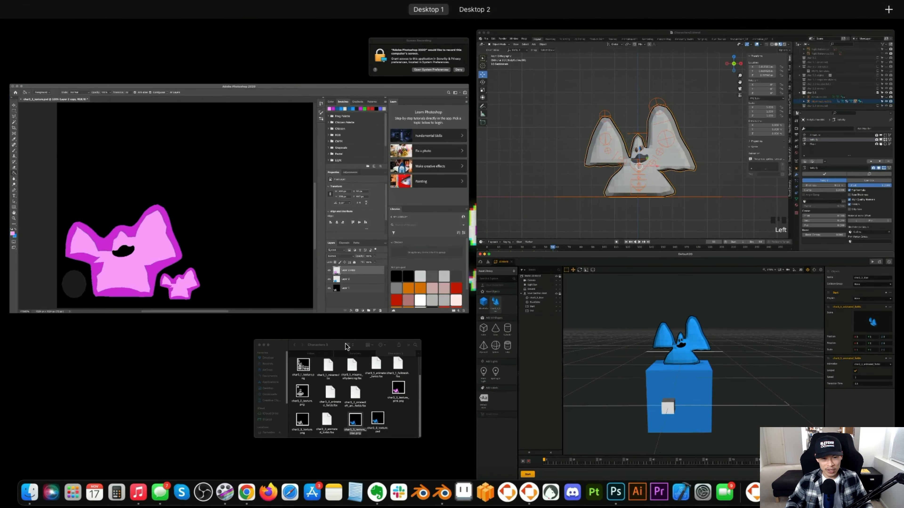
Import char3_3_animated_forbb.fbx from the Characters 3 folder into the Buildbox scene as a new asset using Create New, with Autoscale set to Small
click(345, 347)
drag(378, 328, 615, 199)
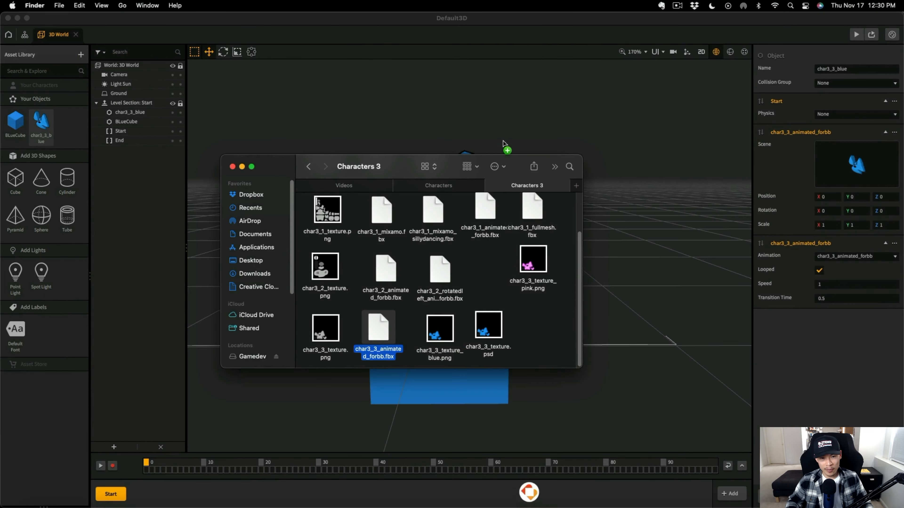
click(266, 65)
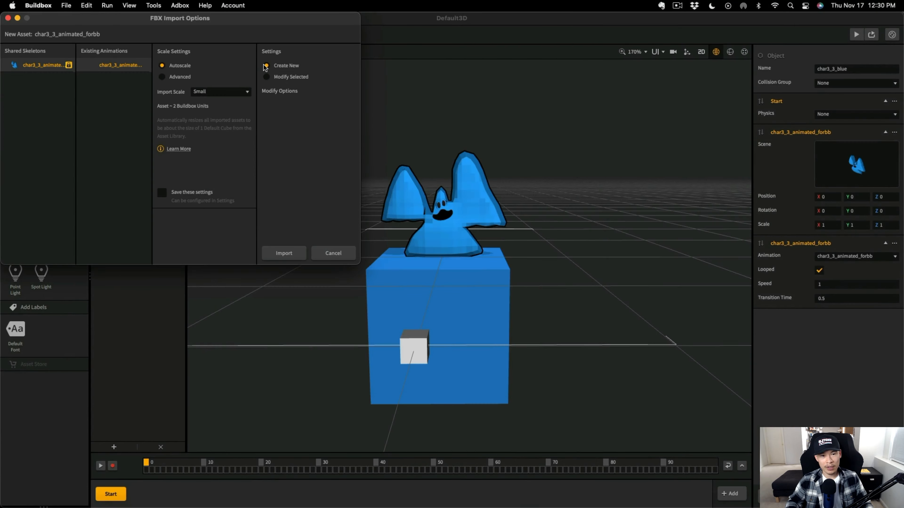
click(284, 253)
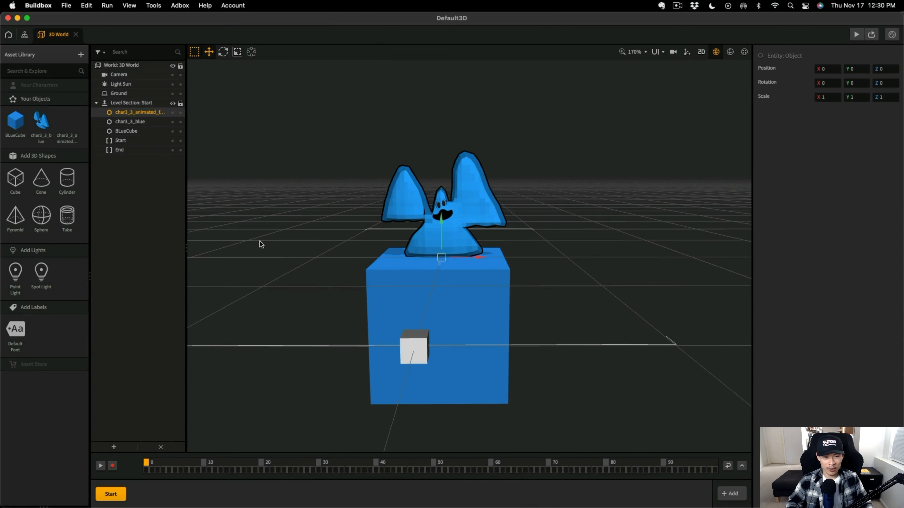
Rename the newly imported ghost object in the library as char3_3_pink
click(68, 126)
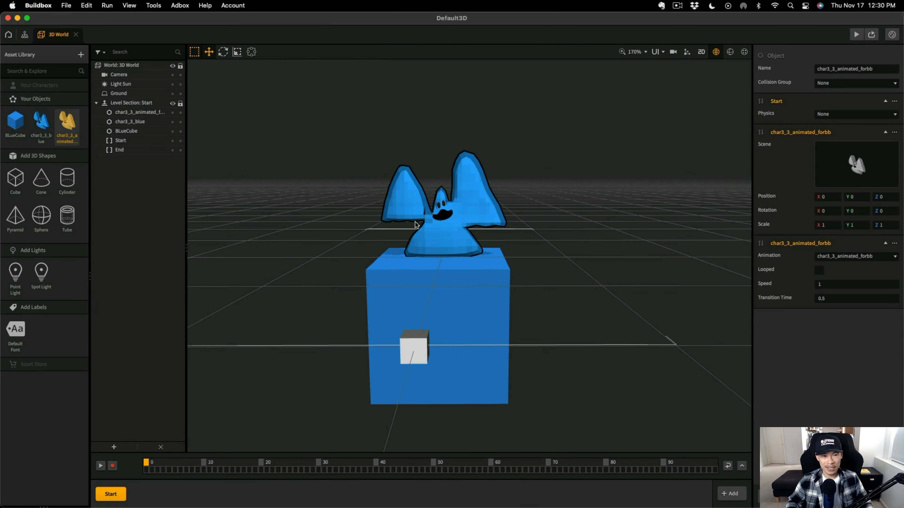
click(139, 112)
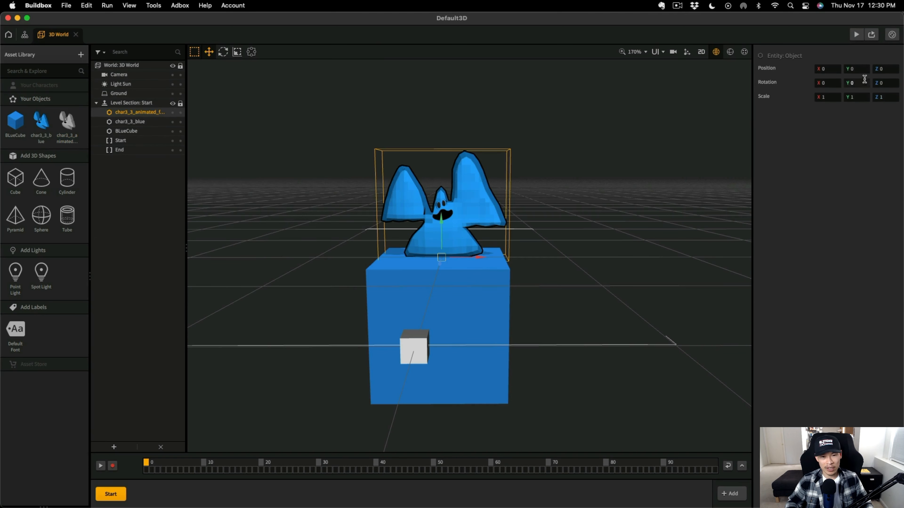
click(67, 126)
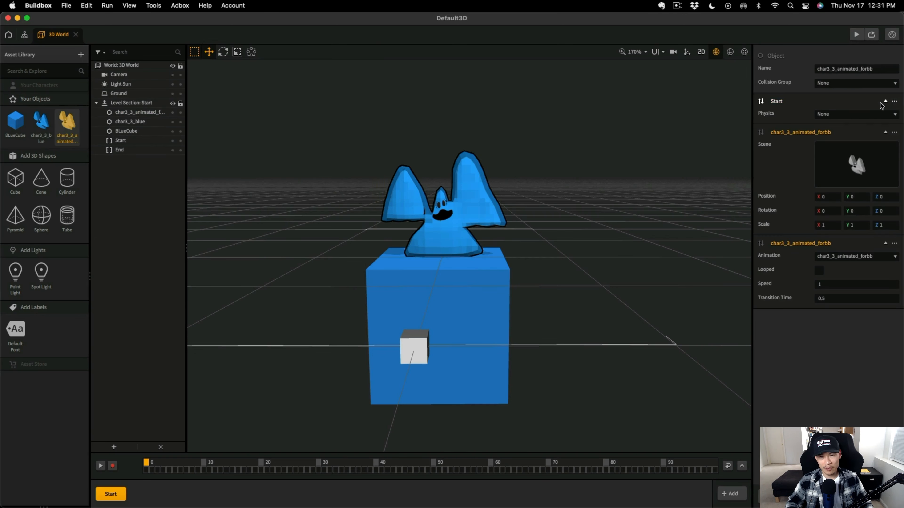
drag(837, 70, 884, 70)
text(pink)
key(Return)
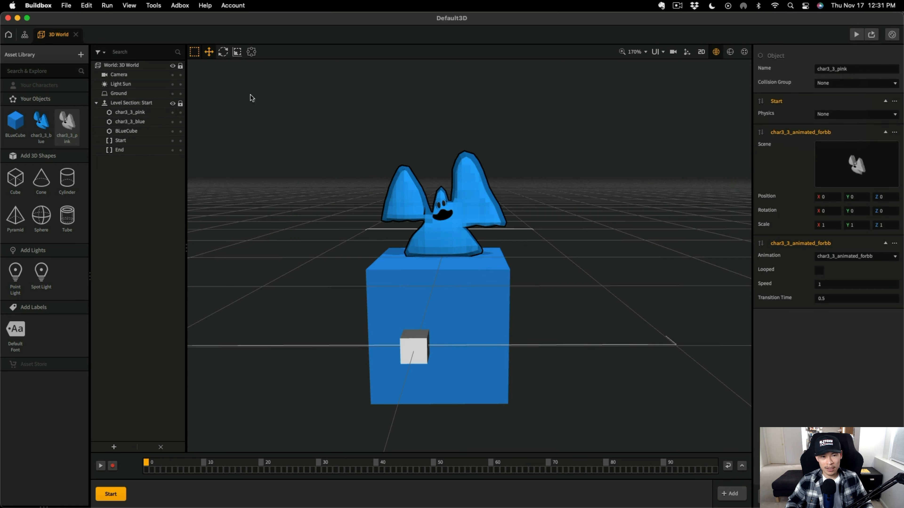
Move the char3_3_pink ghost along X to about 2.06, beside the blue ghost, and select its library object
click(142, 112)
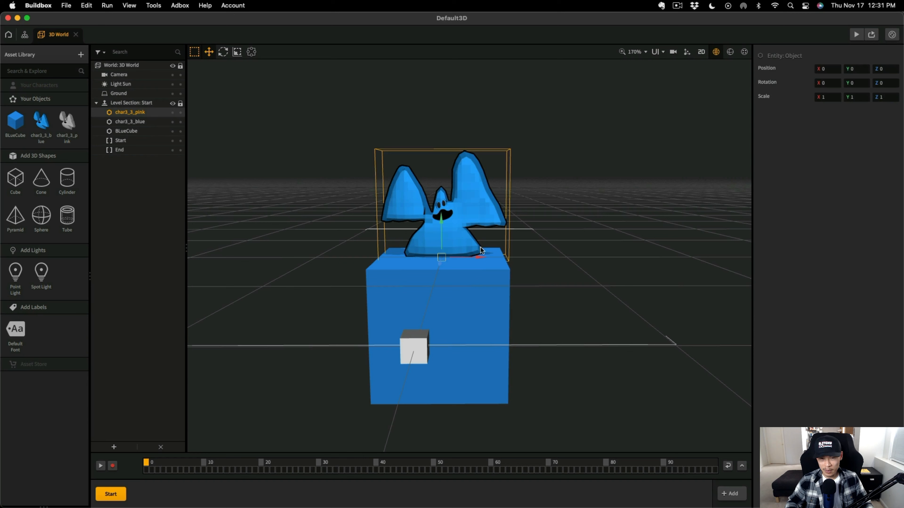
drag(481, 258, 601, 263)
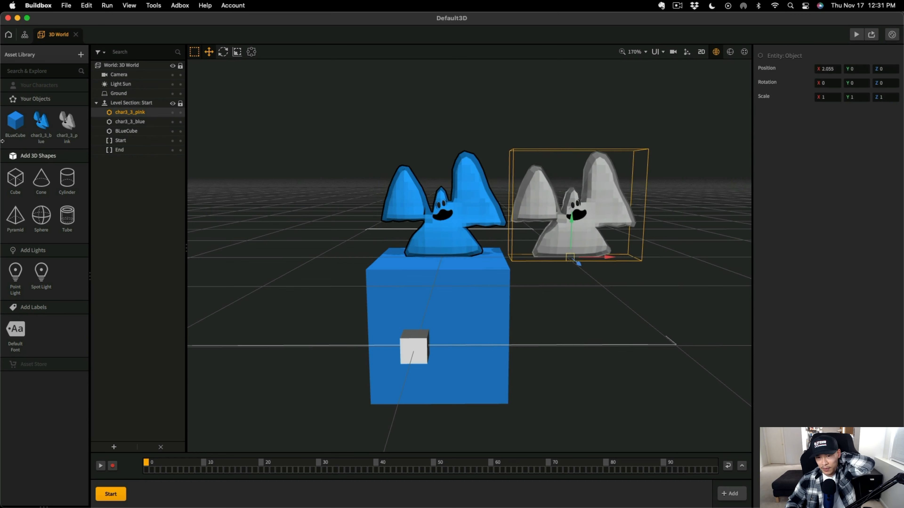
click(67, 123)
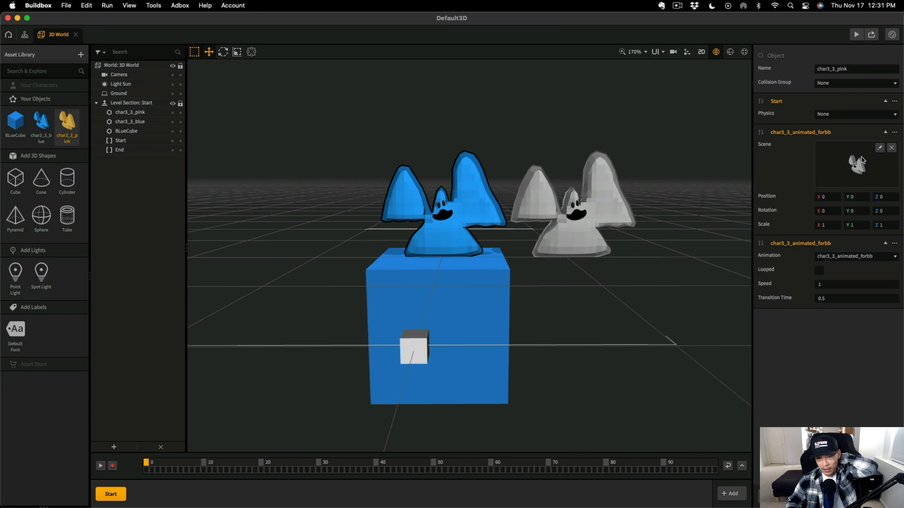
Set the BodyOutline.001 color in the char3_3_pink object's sub scene to black
click(878, 148)
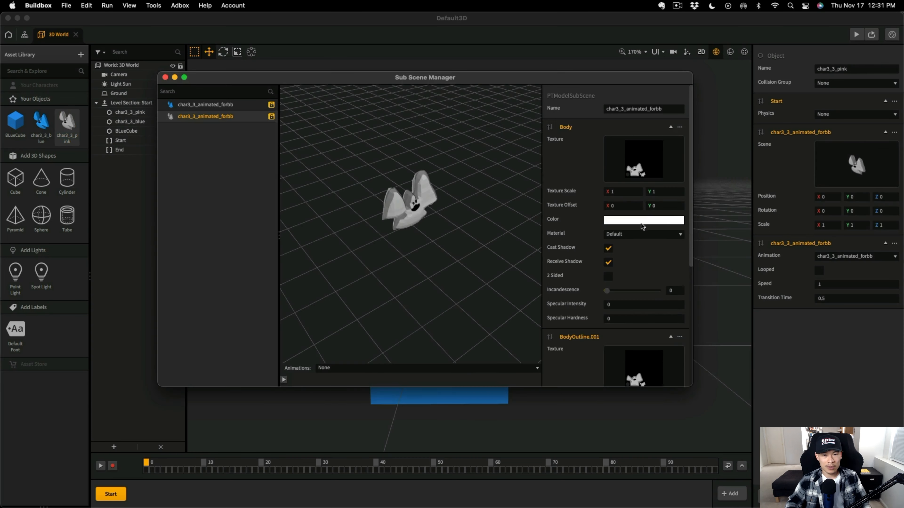
scroll(649, 243, down, 6)
click(643, 232)
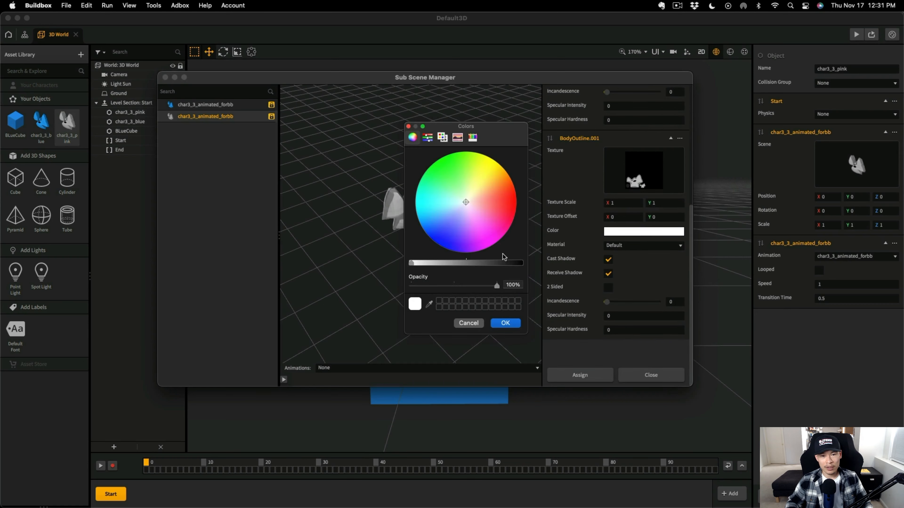
click(504, 263)
click(505, 323)
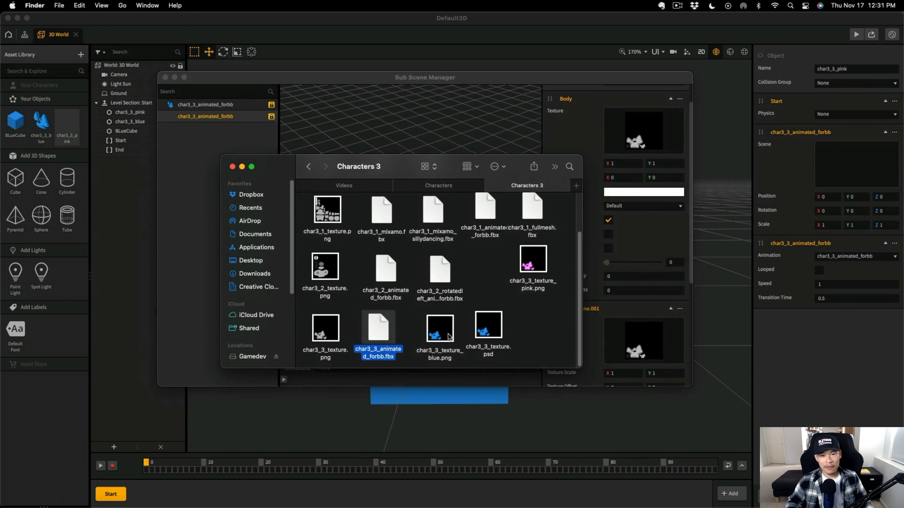
Apply char3_3_texture_blue.png to the pink ghost's Body, shift the sprite's hue to 57, save it and assign the sub scene
drag(440, 329, 657, 151)
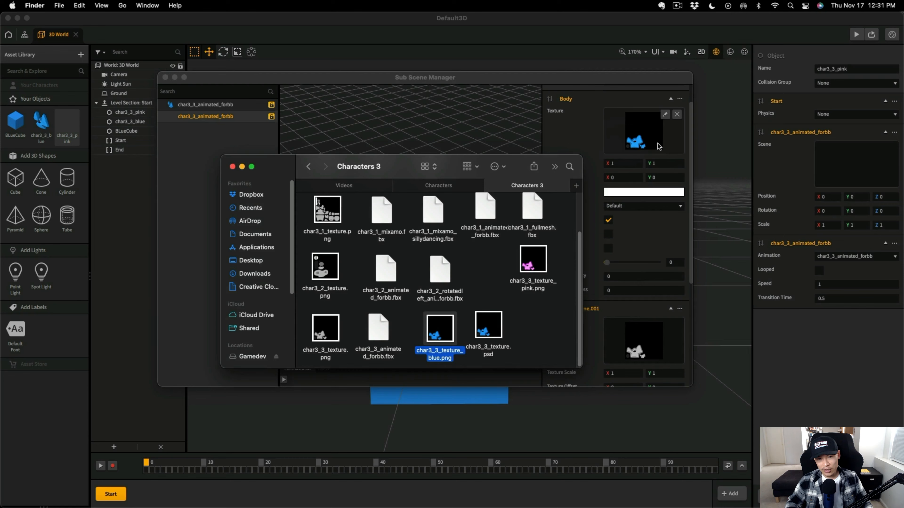
drag(454, 214, 469, 211)
scroll(277, 253, down, 3)
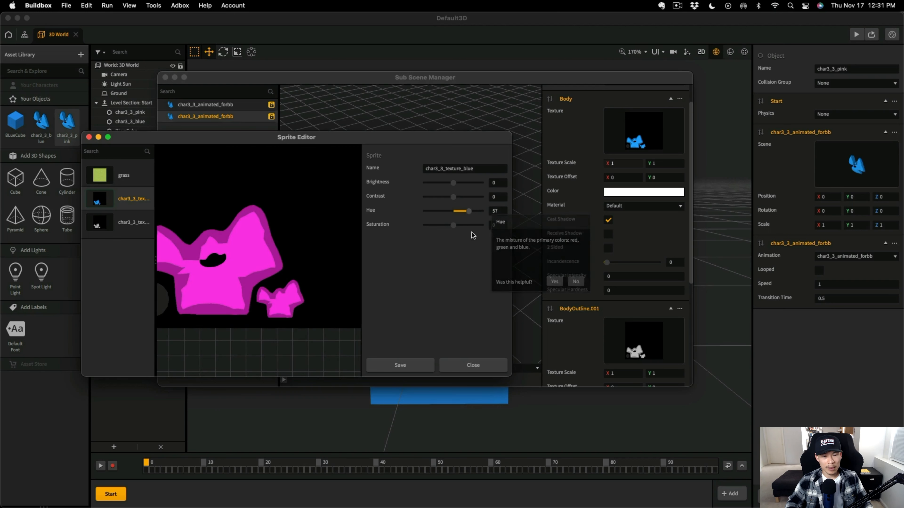
click(400, 365)
scroll(611, 338, down, 5)
click(607, 374)
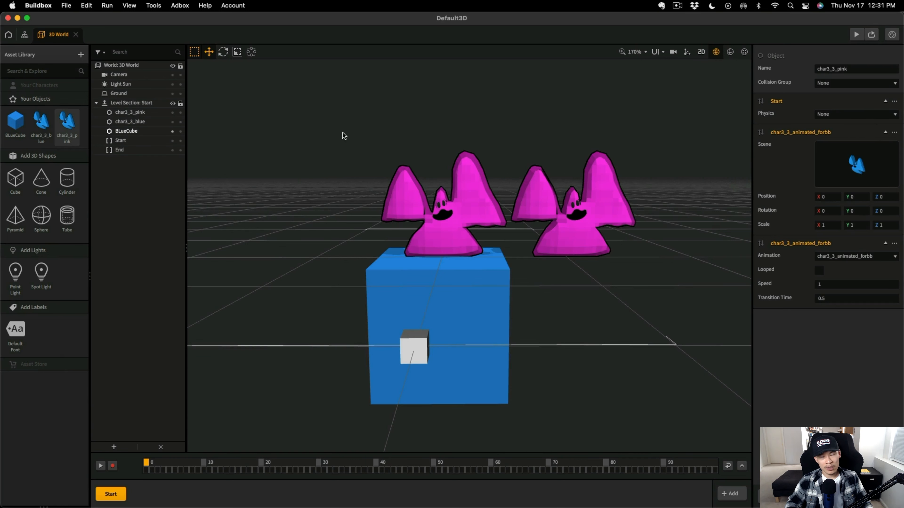
Reset the hue of the char3_3_texture_blue sprite to neutral from the Body texture of char3_3_pink and save it
click(829, 164)
click(665, 143)
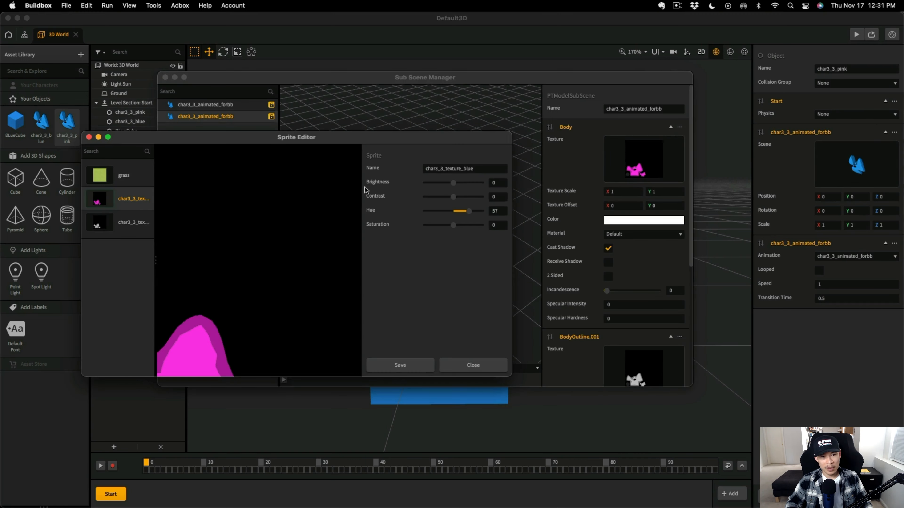
drag(469, 212, 453, 211)
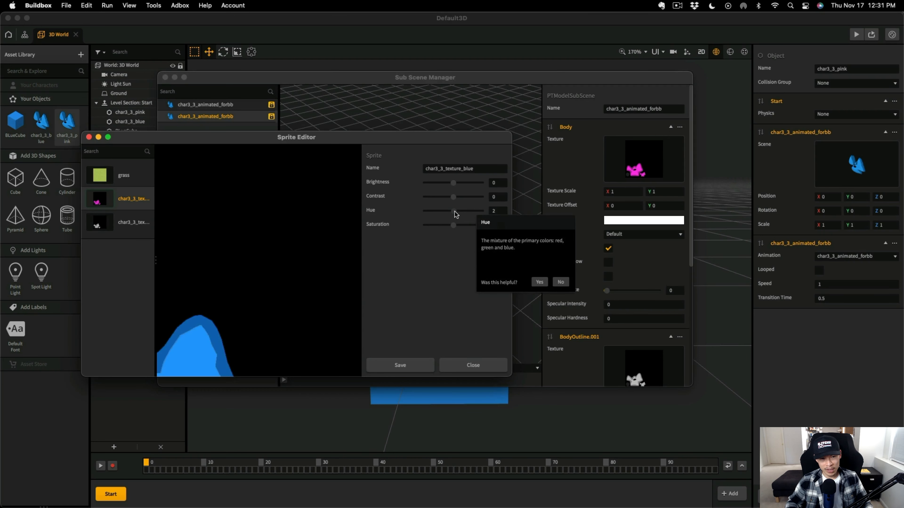
click(420, 364)
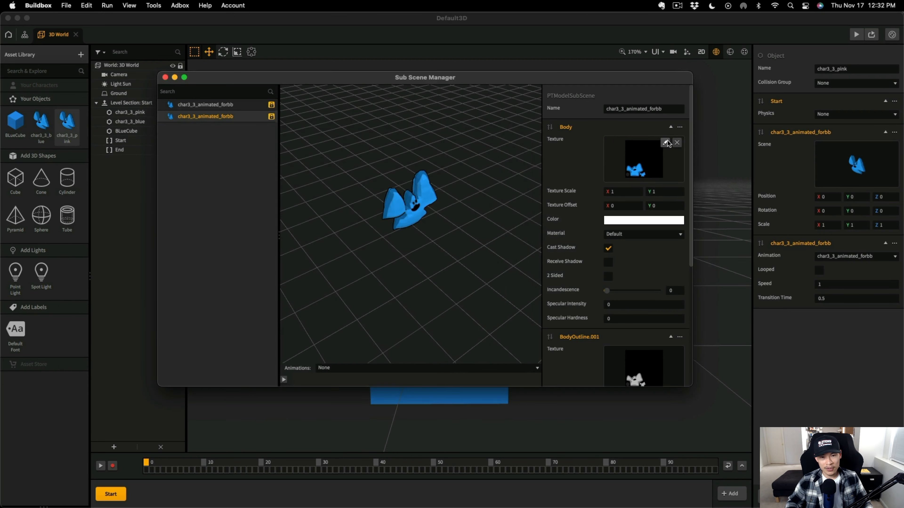
Switch the Body texture of char3_3_pink to the grey char3_3_texture sprite, save it and close the sub scene
click(667, 142)
click(133, 227)
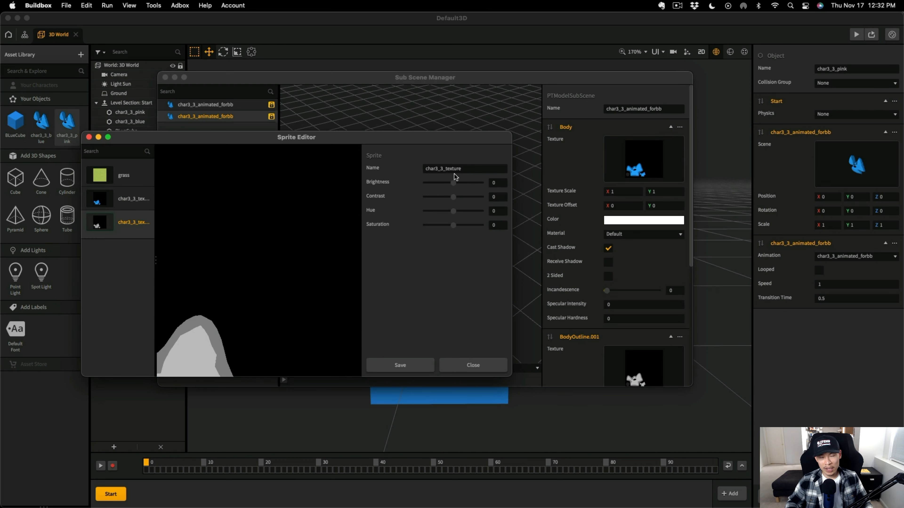
scroll(242, 291, down, 2)
click(421, 361)
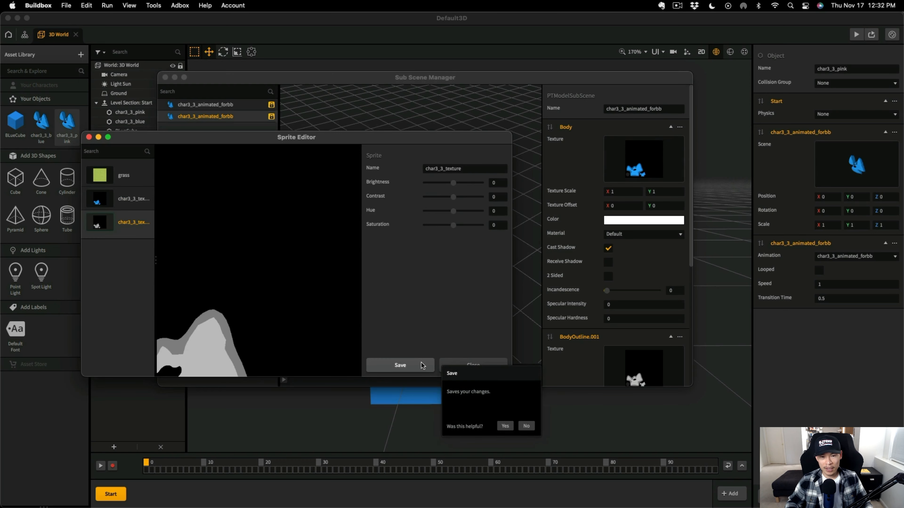
click(165, 77)
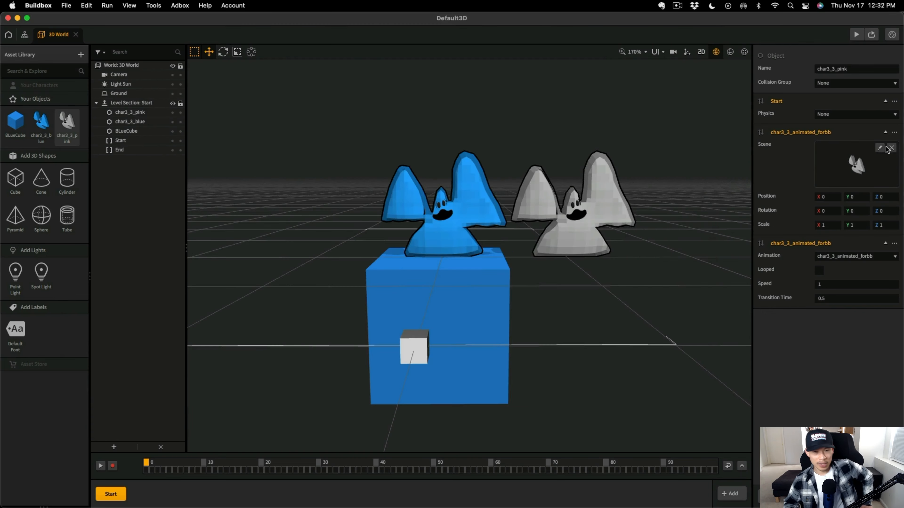
Apply char3_3_texture_pink.png from the Characters 3 folder as the Body texture in the char3_3_pink sub scene
double_click(46, 125)
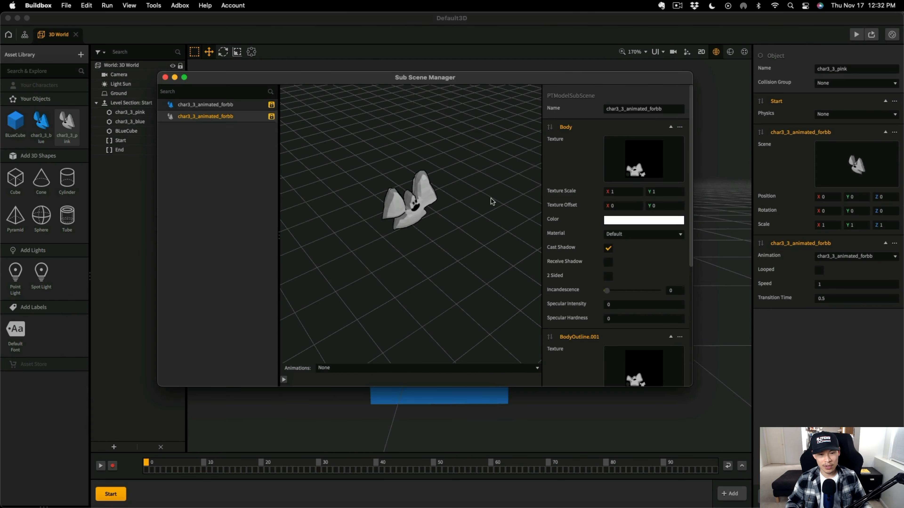
key(ctrl+Up)
click(338, 388)
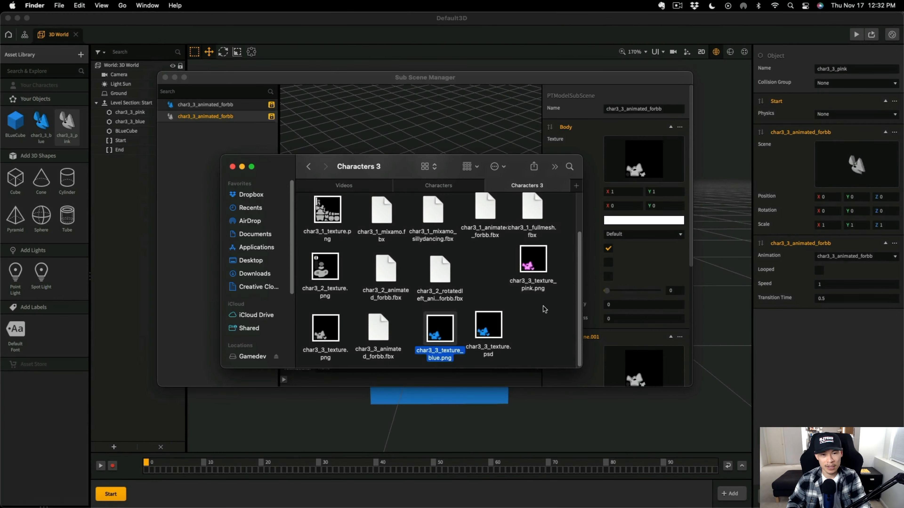
drag(533, 260, 619, 174)
scroll(592, 365, down, 10)
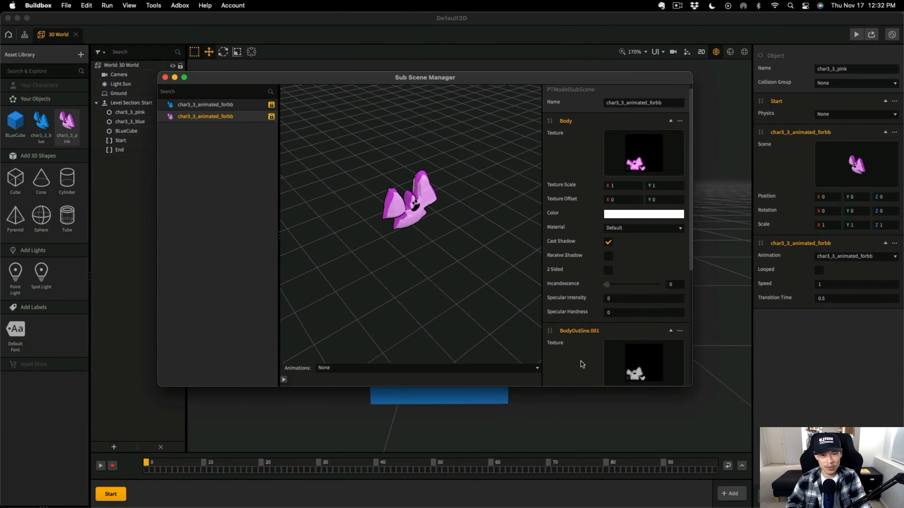
Clear the BodyOutline.001 texture of the pink ghost and assign the sub scene to the object
scroll(593, 365, down, 1)
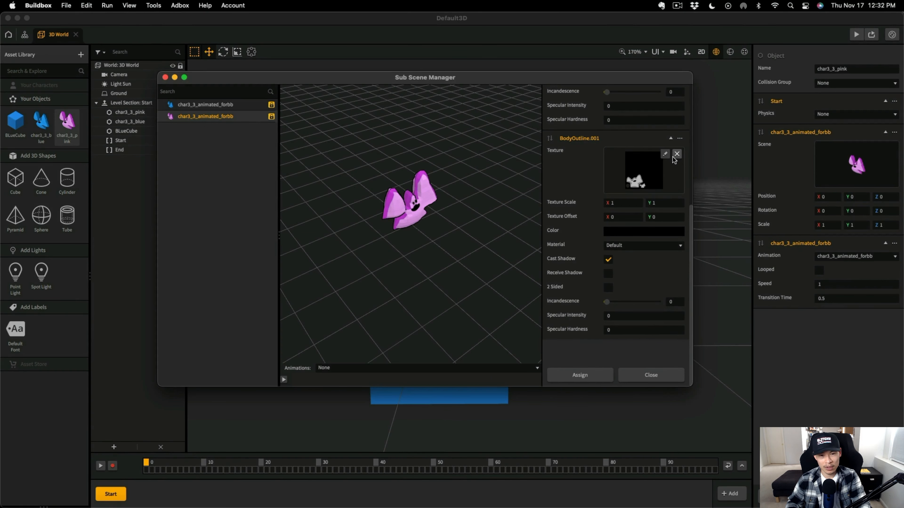
click(677, 156)
click(580, 375)
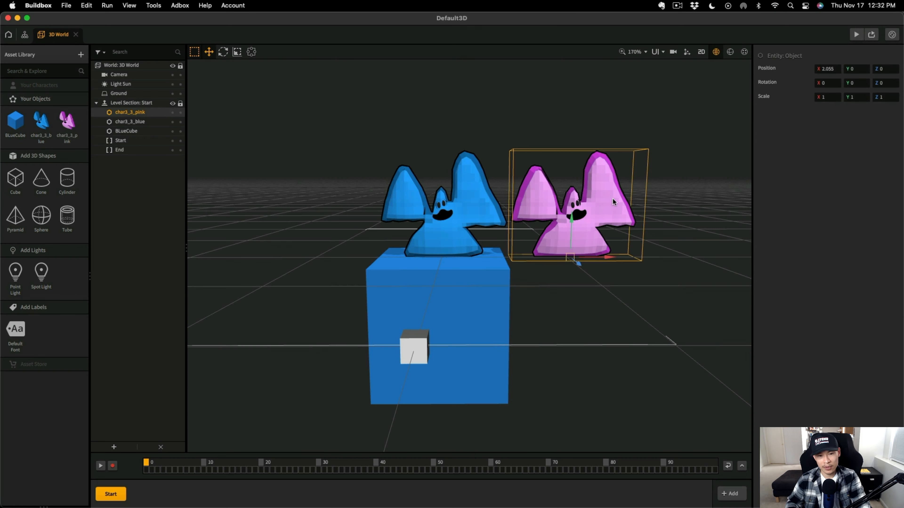
Delete the pink ghost from the Start section, and duplicate that section as a new level section named 1
key(Delete)
click(110, 493)
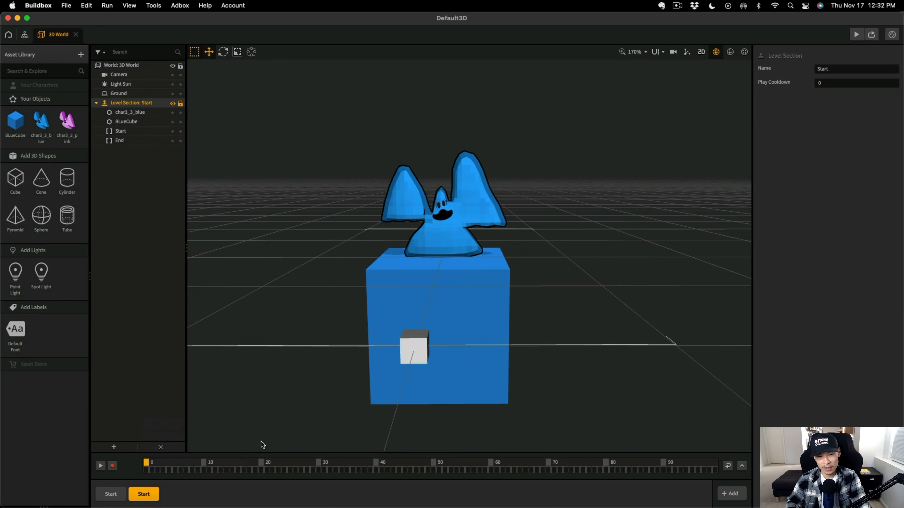
double_click(847, 68)
text(1)
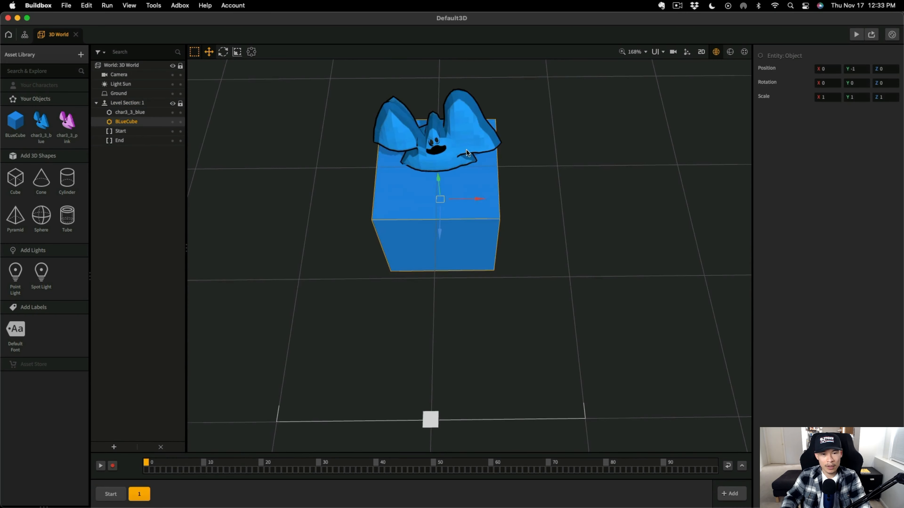
Delete the blue ghost from level section 1, keeping only the cube, and preview the game
click(434, 132)
click(441, 225)
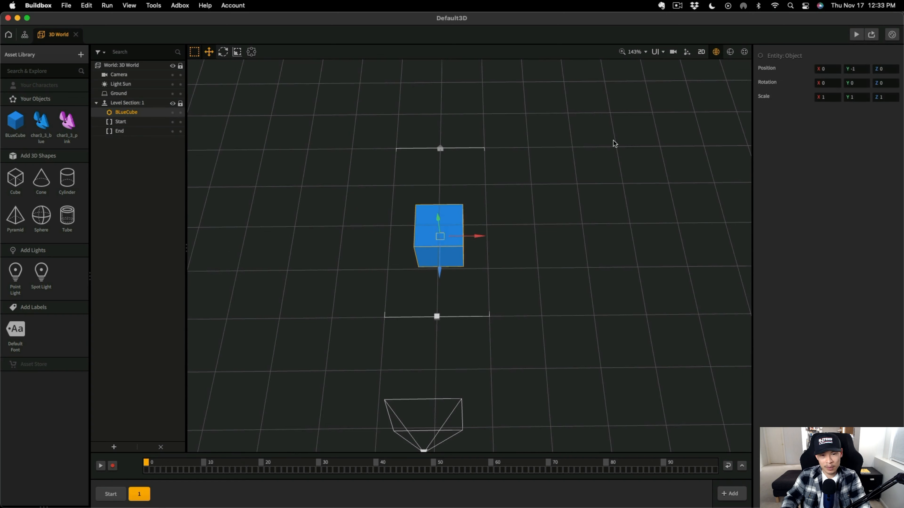
click(855, 35)
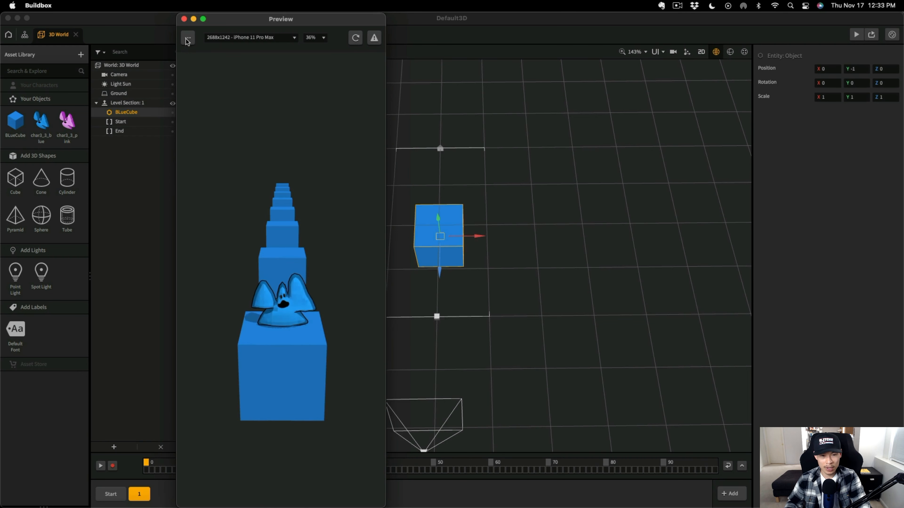
click(184, 18)
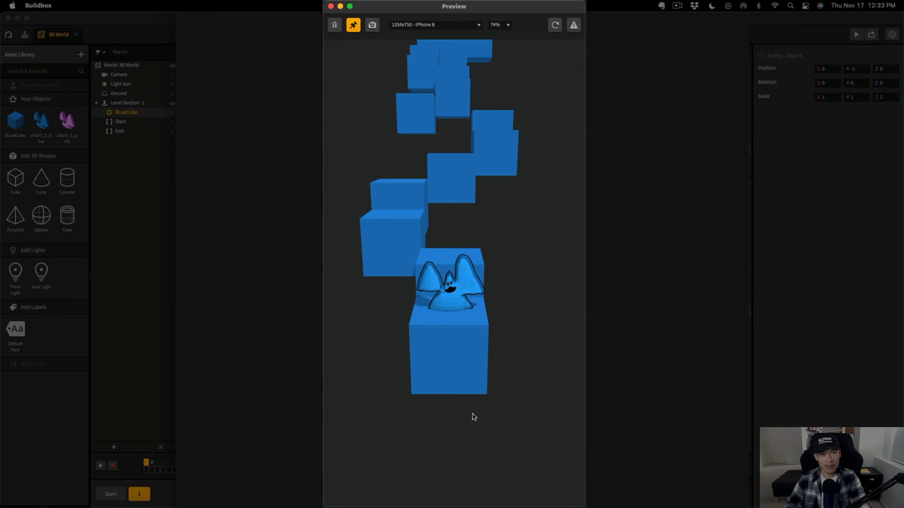
mouse_move(473, 417)
mouse_down()
mouse_move(369, 464)
mouse_move(523, 497)
mouse_up()
drag(430, 491, 505, 478)
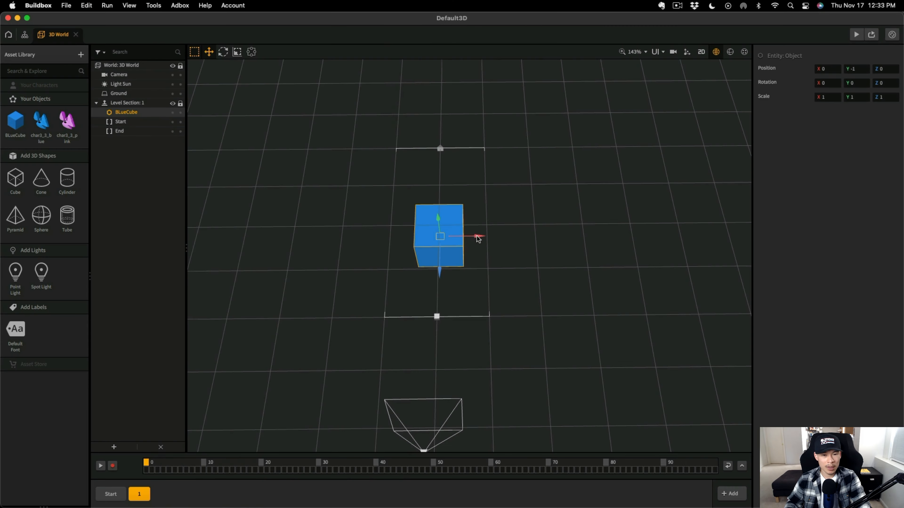
Set the X position of the BLueCube in level section 1 to -2
right_drag(477, 237, 485, 281)
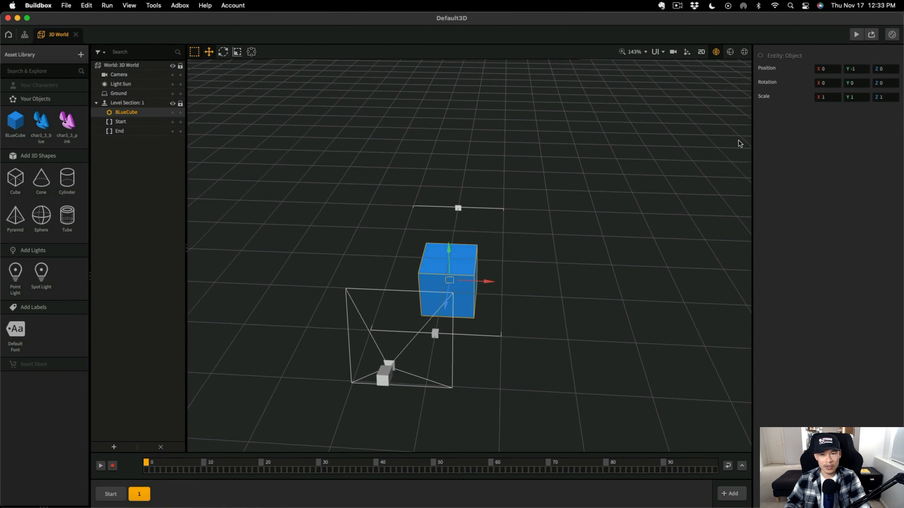
drag(500, 278, 478, 282)
click(825, 69)
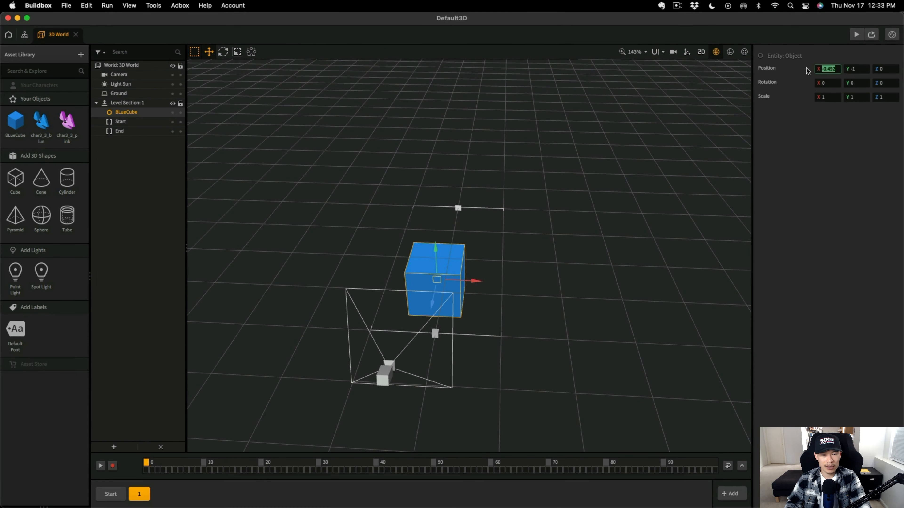
key(Return)
drag(838, 69, 814, 66)
text(-2)
key(Return)
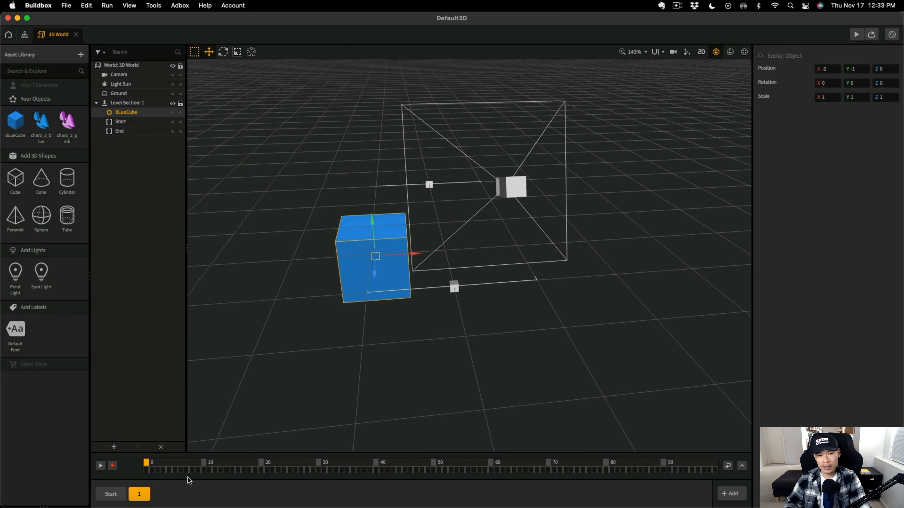
Duplicate level section 1 and rename the copy 2
click(145, 498)
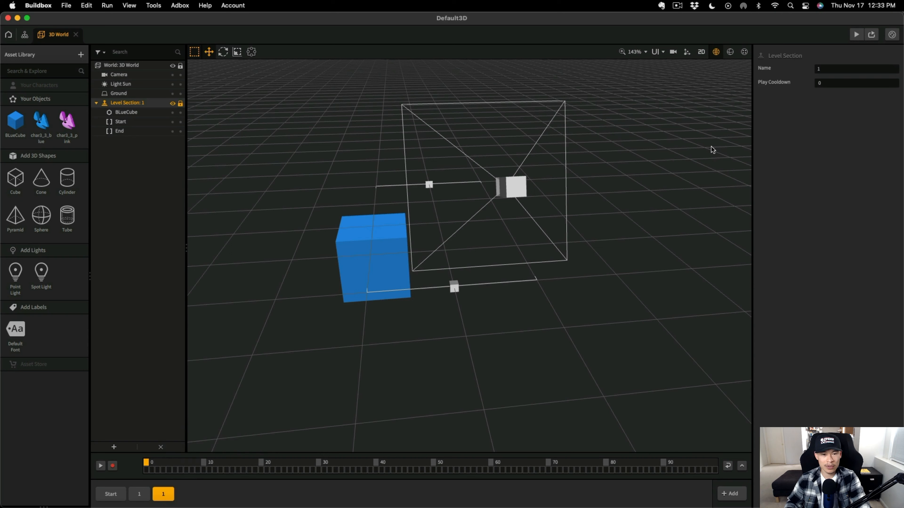
drag(831, 70, 814, 71)
text(2)
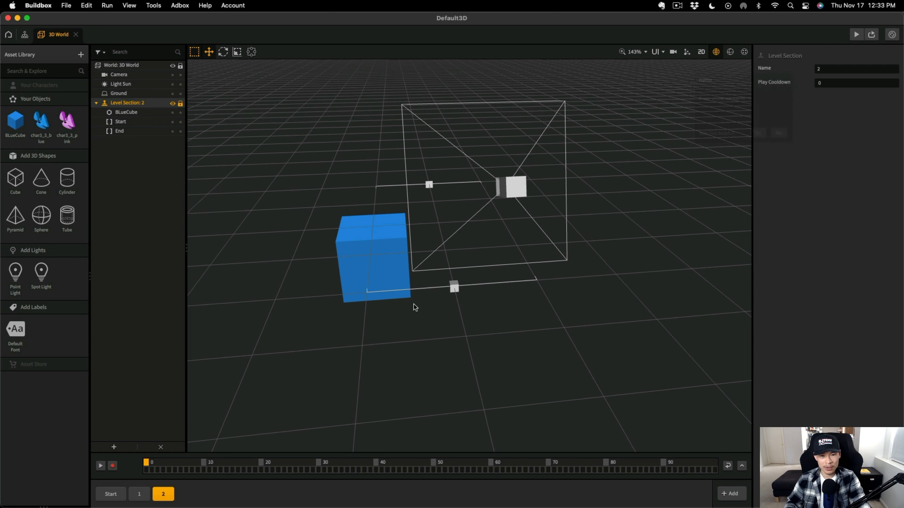
Set the X position of the BLueCube in level section 2 to 2 and preview the game
click(384, 243)
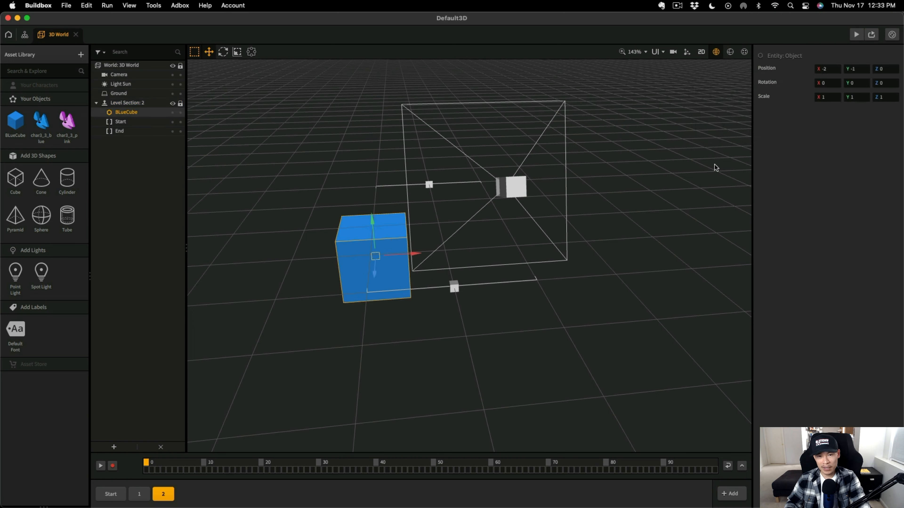
drag(829, 69, 820, 69)
text(2)
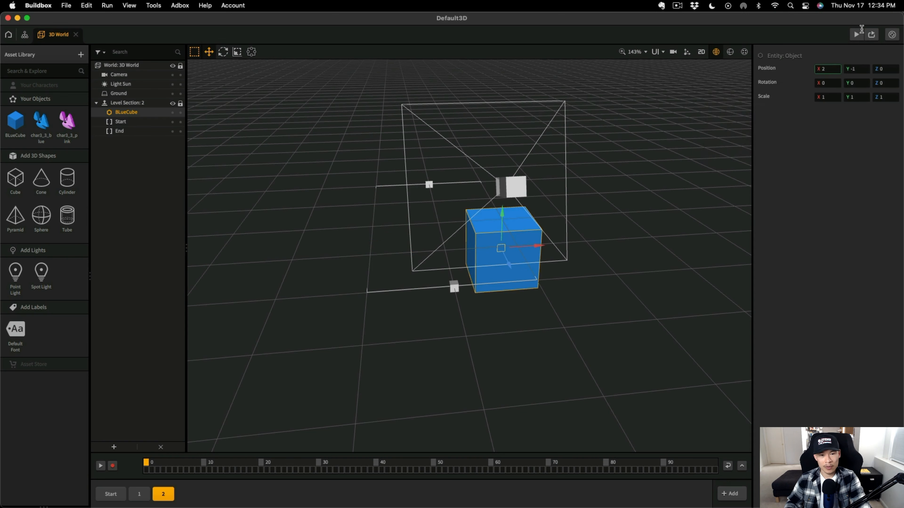
click(856, 34)
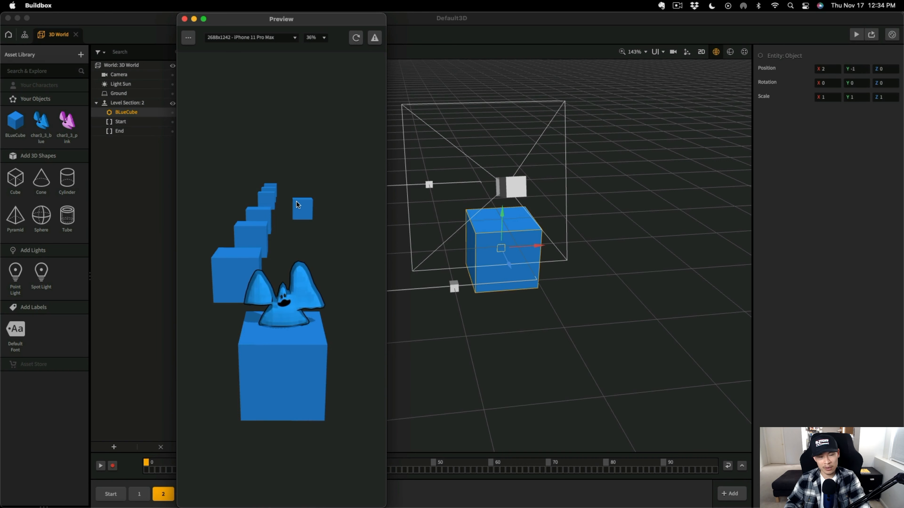
Open the node map of char3_3_blue, add a Touch node above Start, and connect Start's Created output to its Enabled input
click(50, 124)
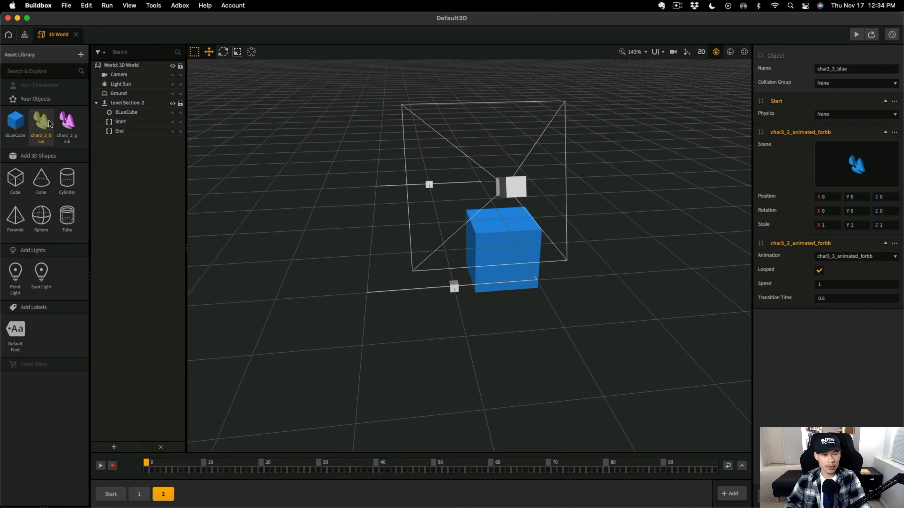
double_click(50, 124)
click(34, 52)
text(touch)
drag(30, 81, 244, 155)
drag(235, 259, 213, 170)
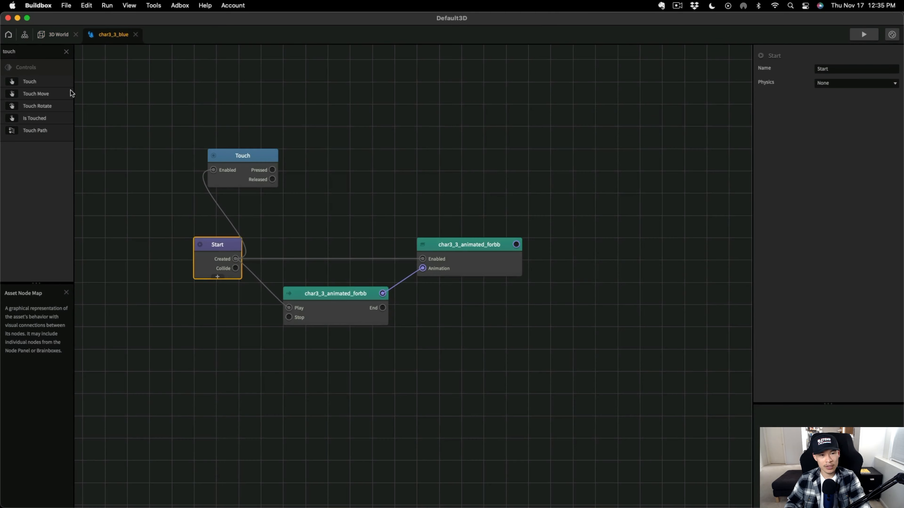
Find the Switch node and add it to the char3_3_blue node map beside the Touch node
click(66, 51)
click(62, 88)
click(62, 88)
click(62, 106)
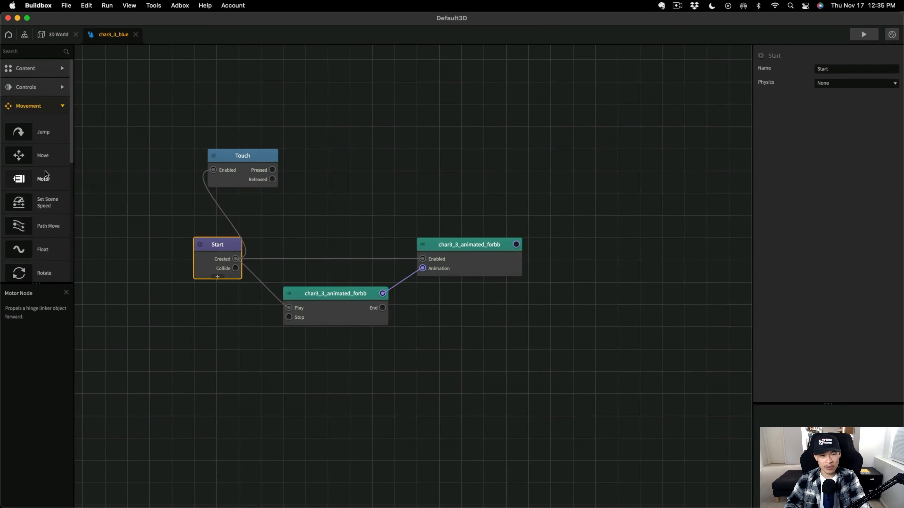
click(62, 106)
click(62, 126)
scroll(61, 127, down, 1)
click(28, 53)
text(switch)
drag(30, 81, 264, 109)
drag(306, 160, 350, 162)
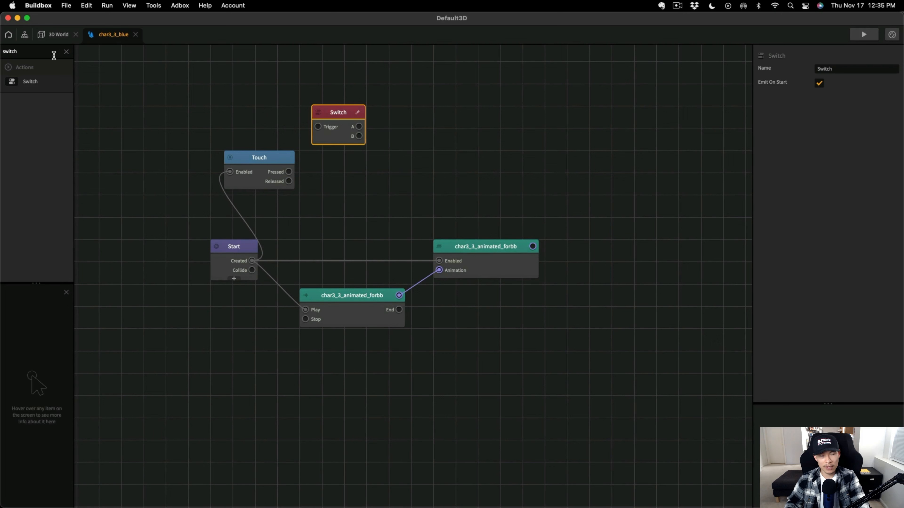
Add a UI Screen node to the mind map, connect it to the 3D World's UI output, and open it
drag(52, 55, 2, 53)
click(25, 35)
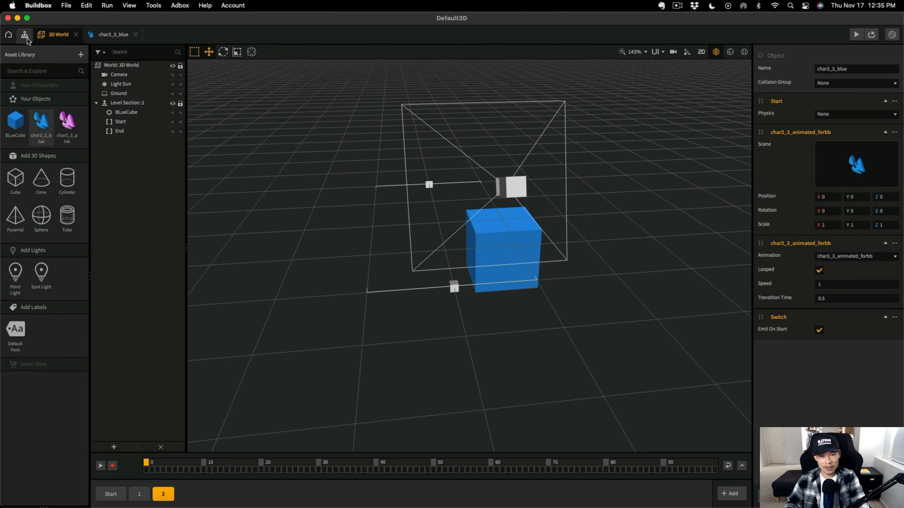
click(27, 39)
right_click(469, 328)
click(506, 349)
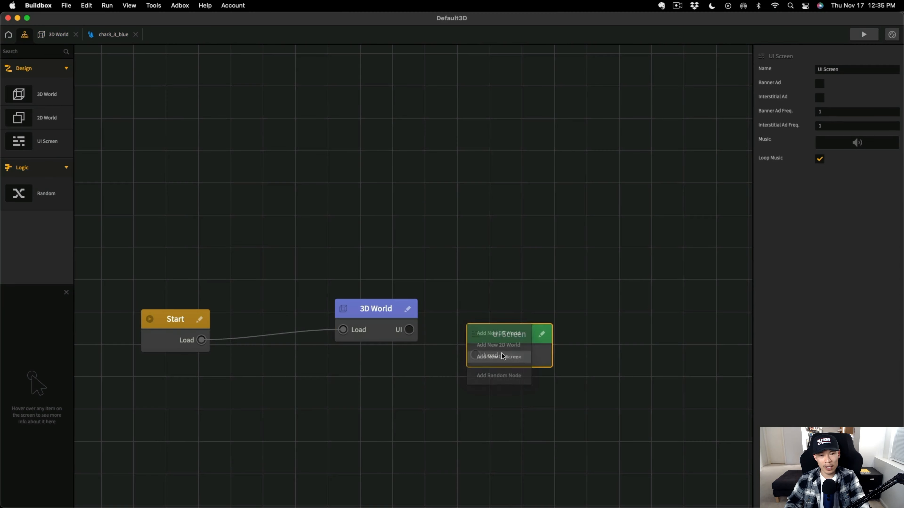
drag(409, 329, 474, 355)
double_click(489, 337)
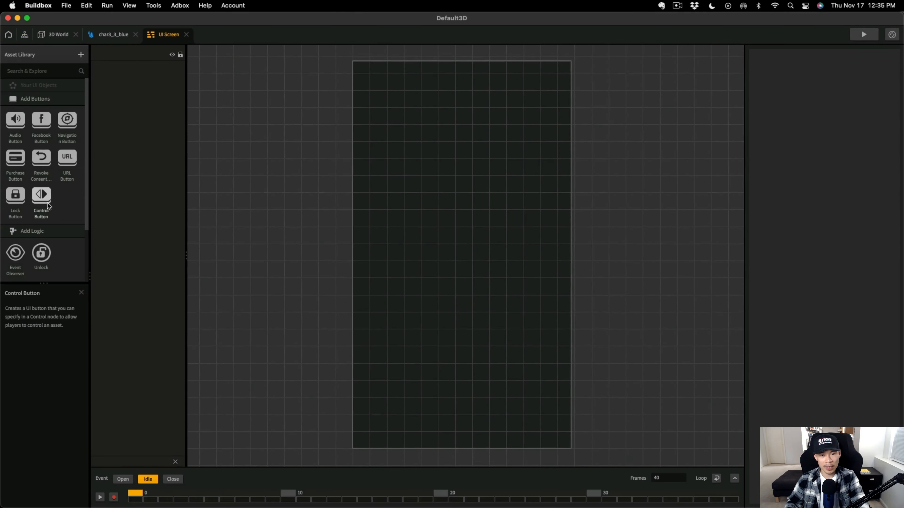
Add a Control Button and stretch it over the full height of the UI screen's left half
drag(48, 206, 405, 251)
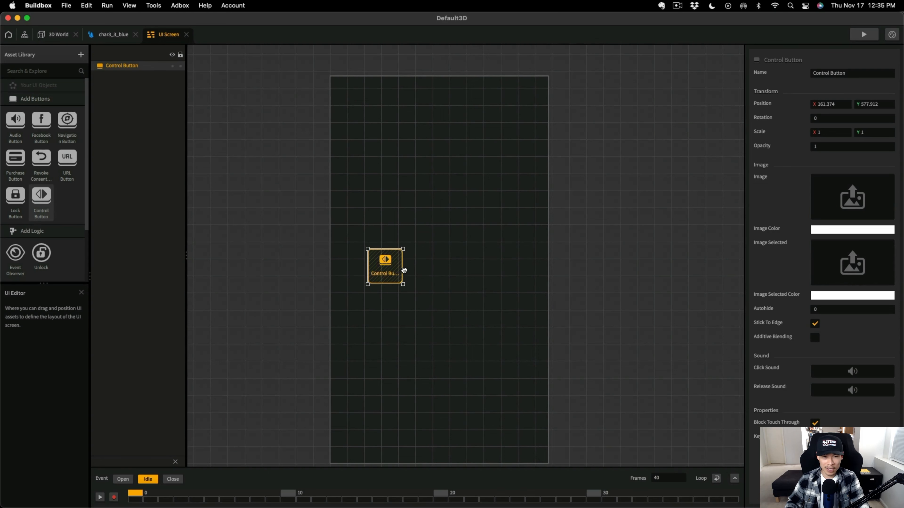
middle_drag(404, 271, 402, 270)
drag(394, 249, 391, 63)
drag(366, 122, 327, 122)
drag(401, 122, 429, 122)
scroll(418, 213, down, 3)
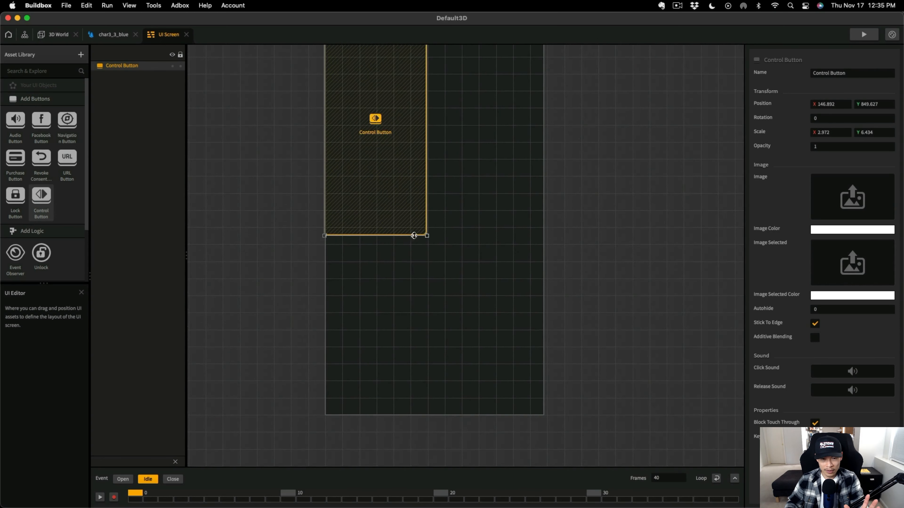
drag(416, 236, 413, 424)
scroll(405, 285, up, 5)
scroll(405, 285, right, 3)
drag(383, 141, 392, 141)
Rename the control button Left
double_click(835, 77)
text(Left)
key(Return)
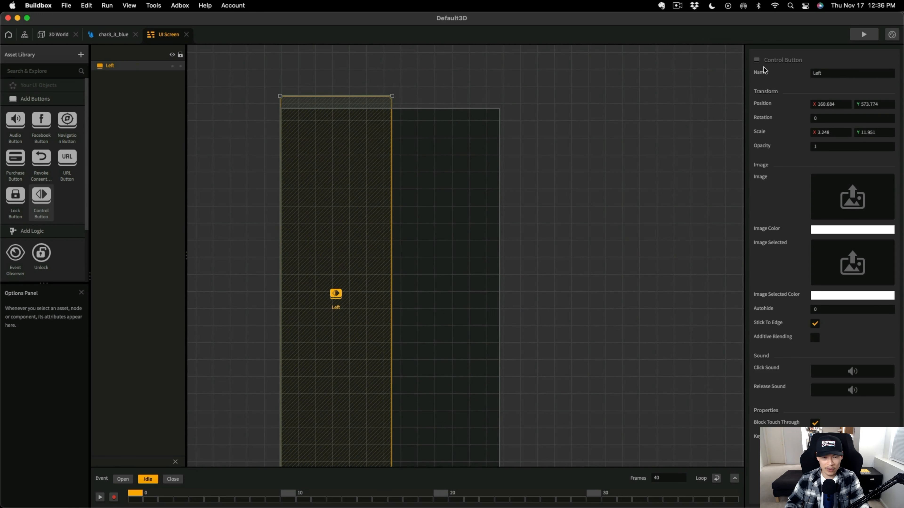
Duplicate the Left button onto the other half of the UI screen and name the copy right
alt+drag(364, 261, 388, 261)
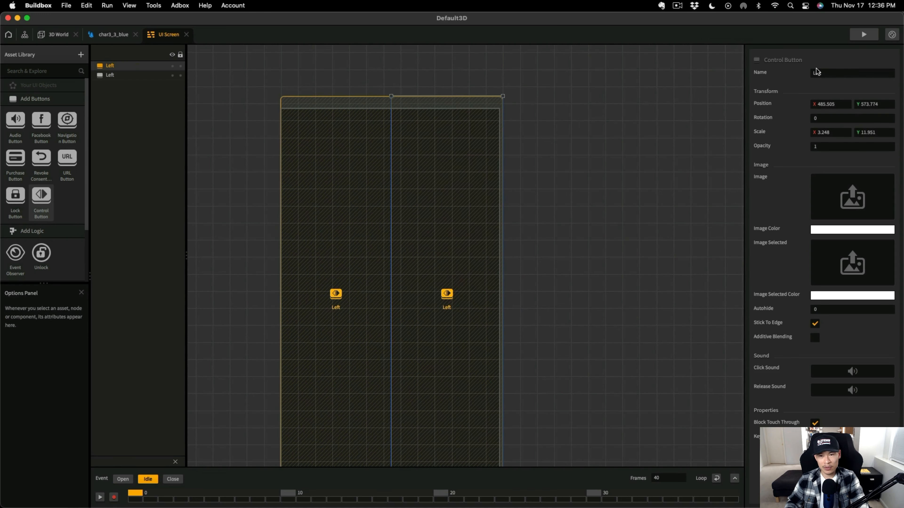
double_click(803, 70)
text(right)
key(Return)
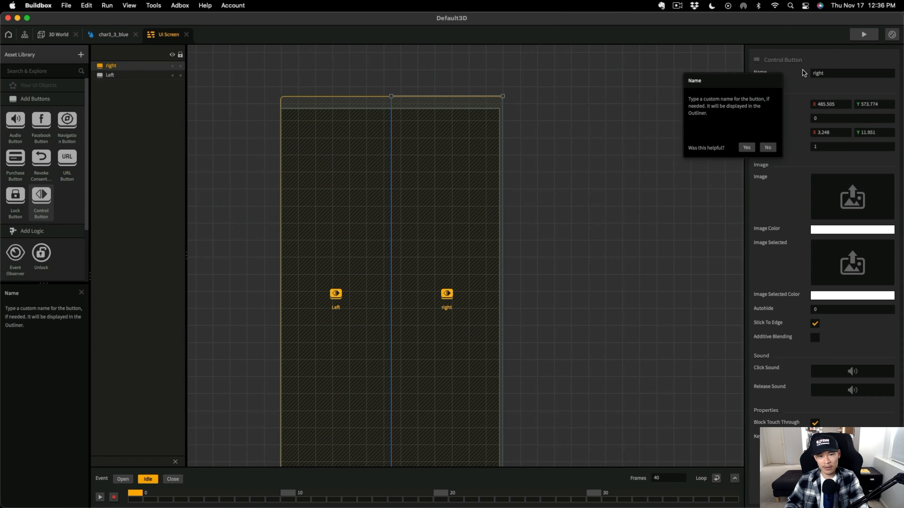
click(585, 334)
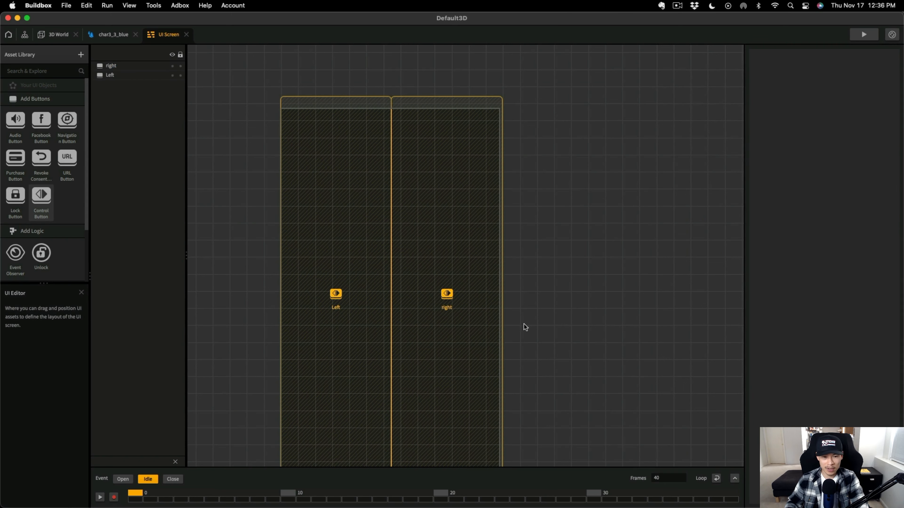
scroll(420, 270, down, 1)
middle_drag(418, 242, 415, 192)
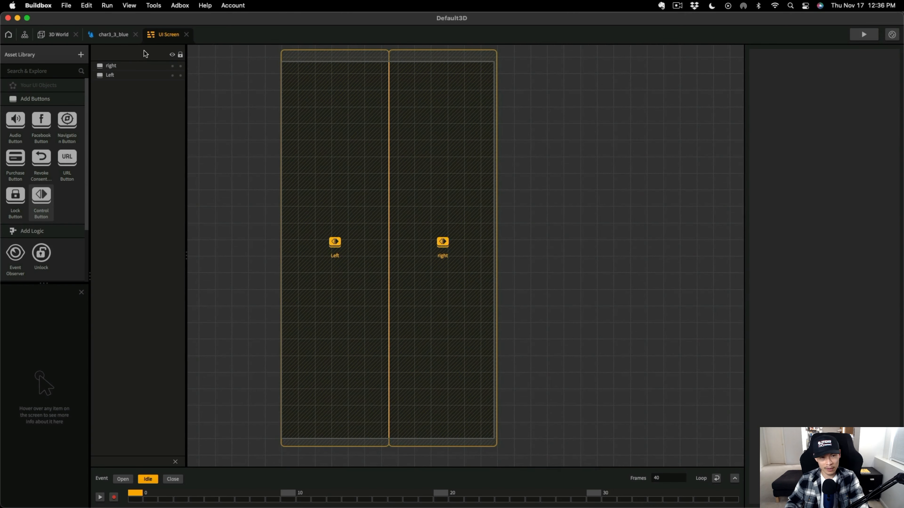
Add a UI Button node to the char3_3_blue node map, assign it the Left button, and place it above Touch
click(57, 35)
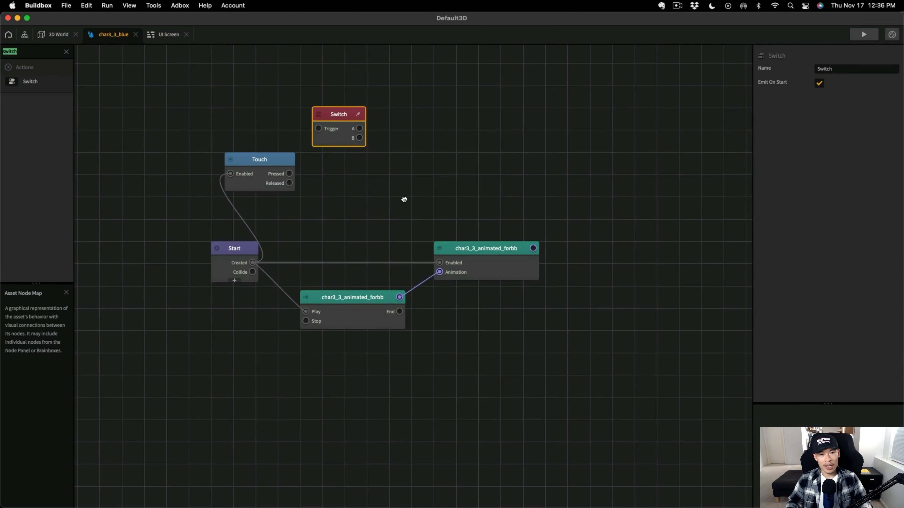
text(but)
drag(34, 94, 409, 94)
click(872, 83)
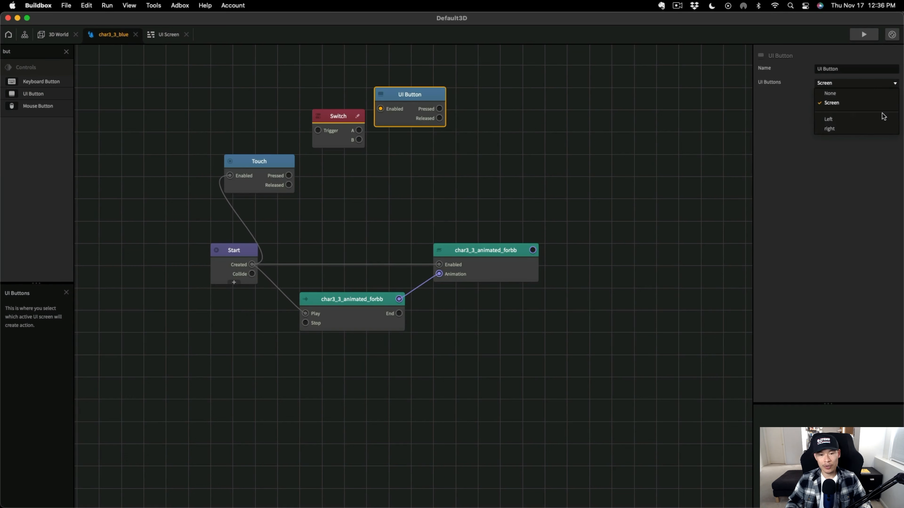
click(868, 119)
drag(412, 97, 223, 100)
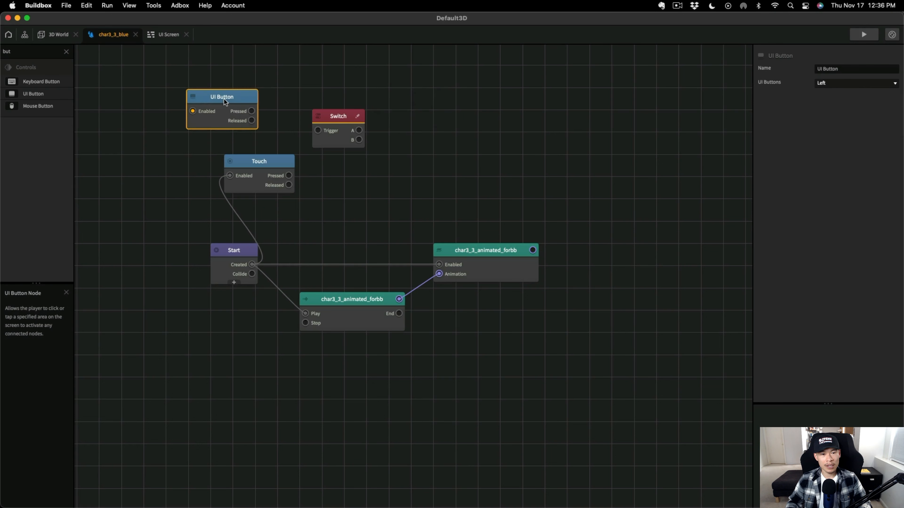
Replace the Start-to-Touch link with one from Start's Created output to the UI Button's Enabled input, spacing the nodes apart
click(263, 226)
click(249, 228)
key(Delete)
drag(253, 166, 96, 164)
drag(234, 250, 237, 237)
drag(222, 97, 249, 131)
drag(256, 251, 245, 95)
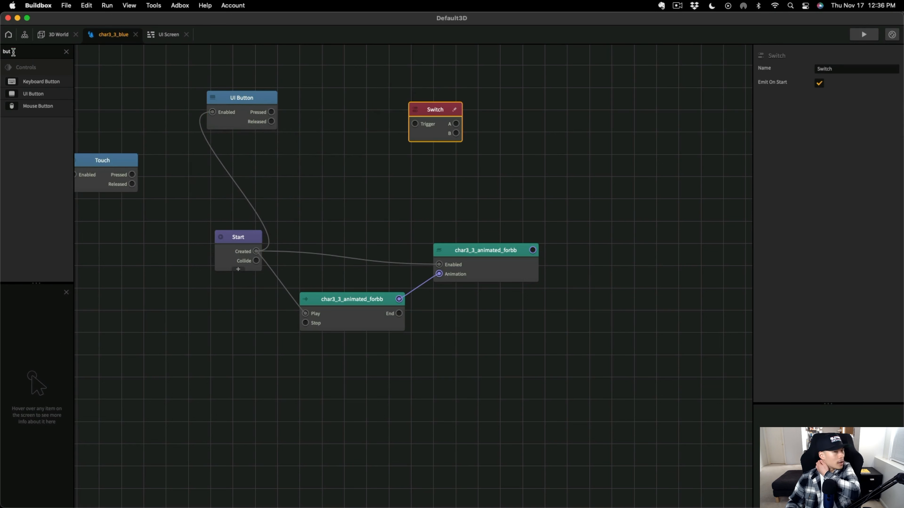
Find the Jump node, add it beside the UI Button node, and connect Pressed to its Jump input
key(BackSpace)
key(BackSpace)
key(BackSpace)
text(jump)
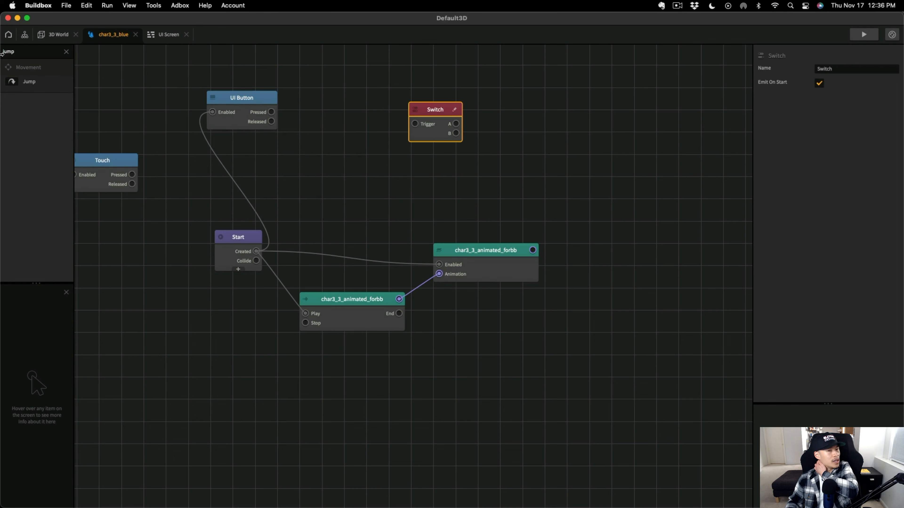
drag(29, 81, 377, 135)
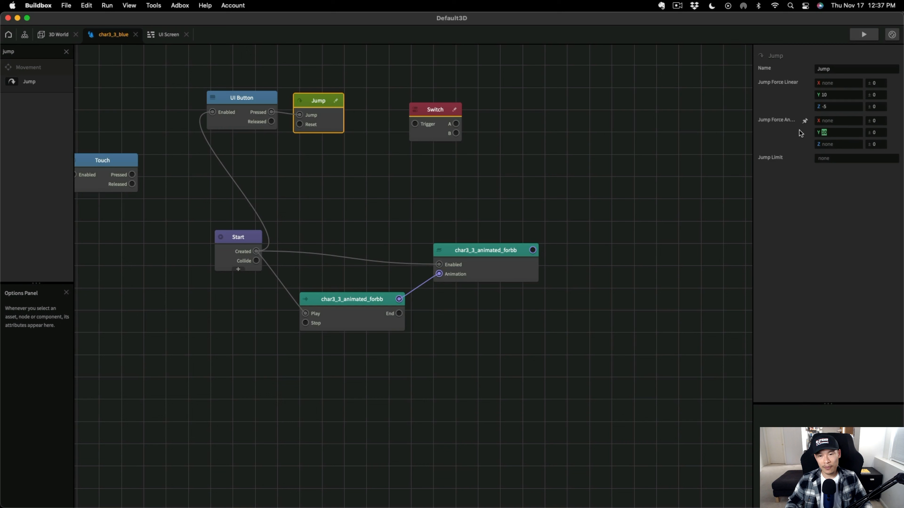
Set the Y value of the Jump node's Jump Force Angular to 2
click(861, 133)
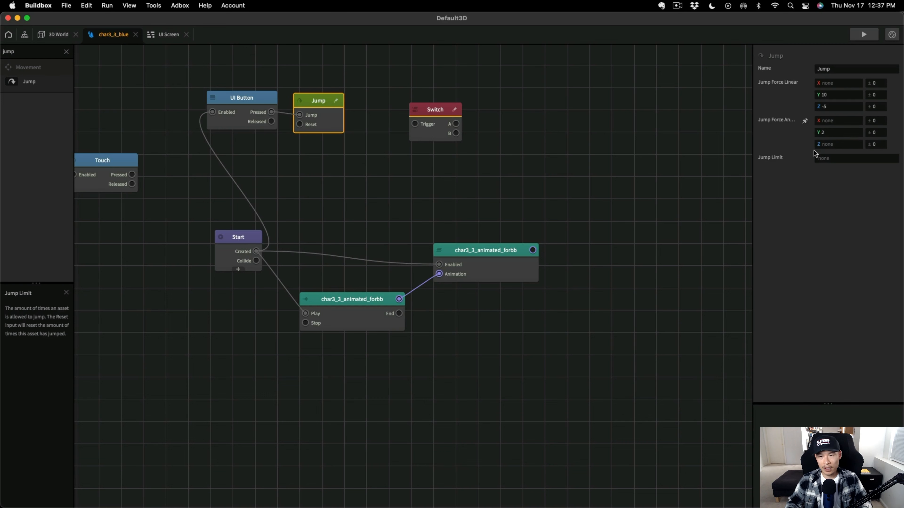
click(702, 148)
click(318, 101)
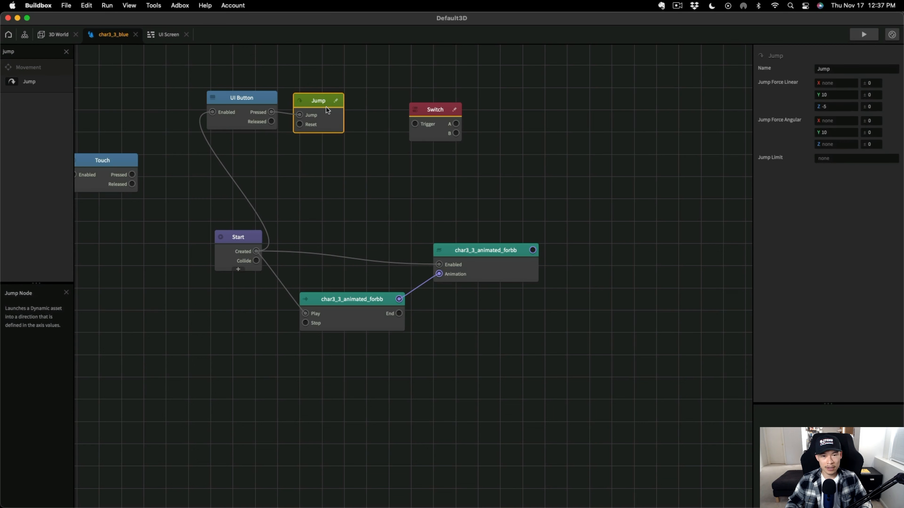
click(806, 132)
text(2)
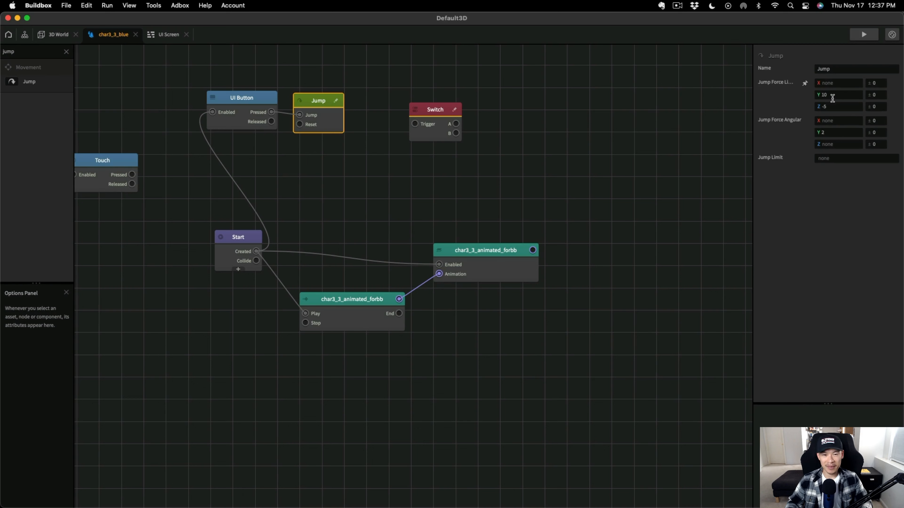
Set the Jump node's linear Y force to 5 and reopen its angular Y force for editing
click(832, 98)
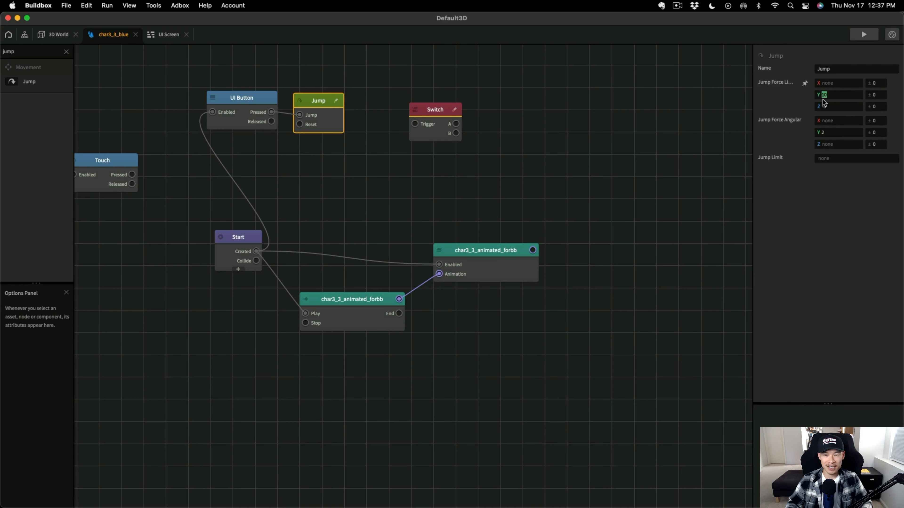
text(5)
key(Tab)
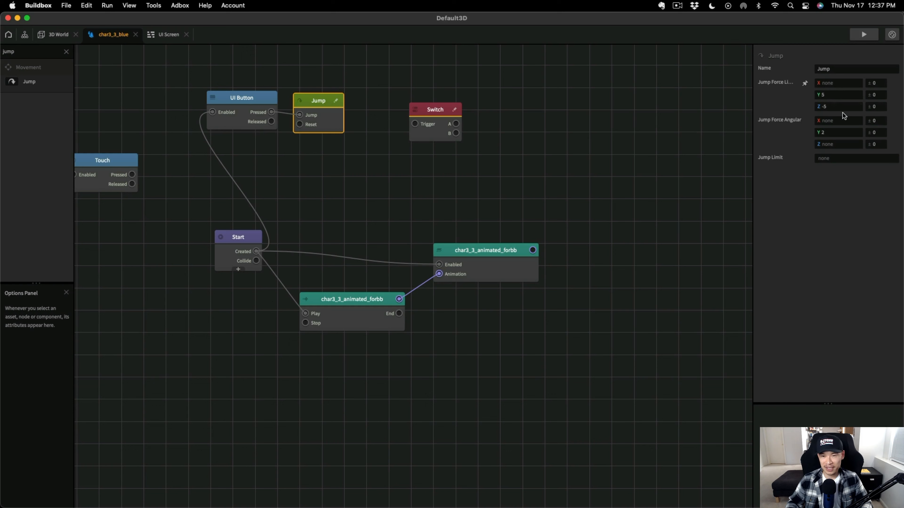
click(665, 145)
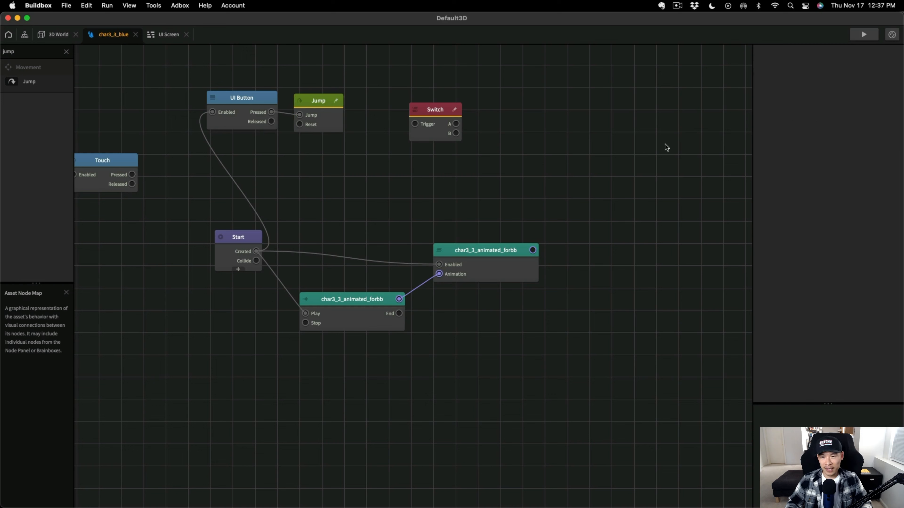
click(298, 123)
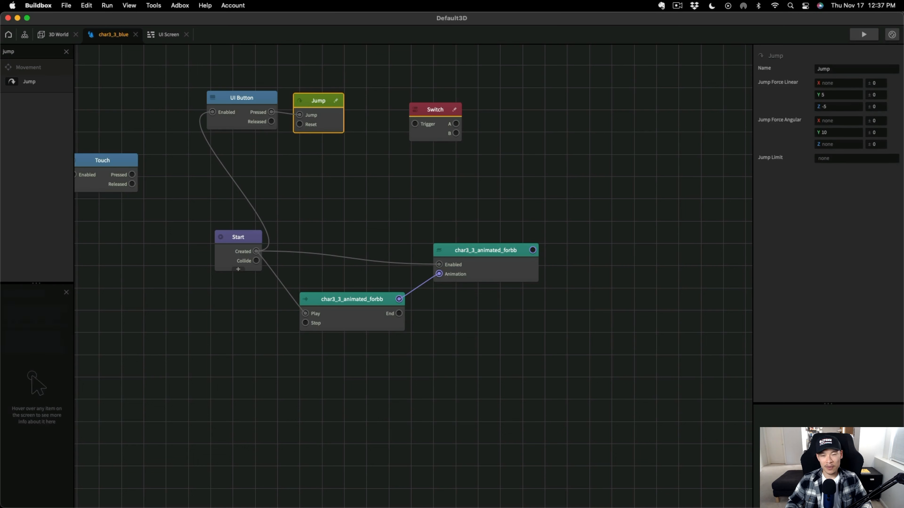
click(820, 132)
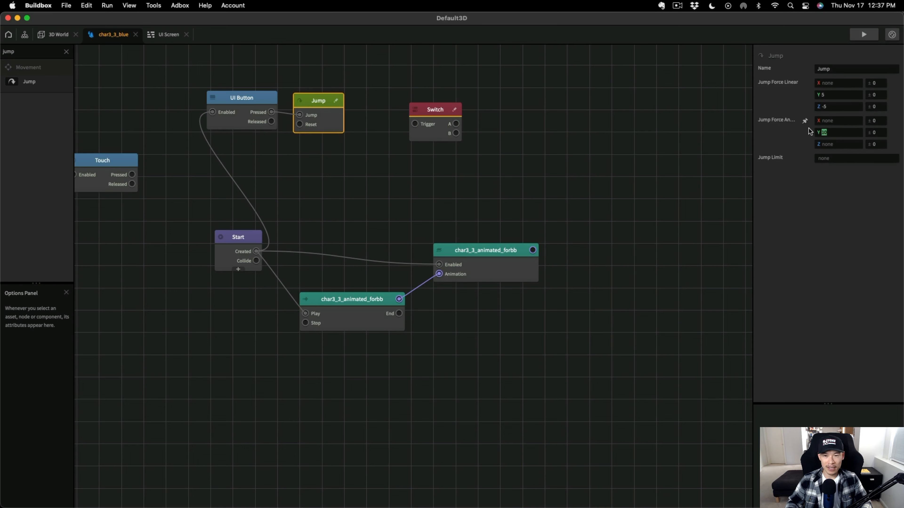
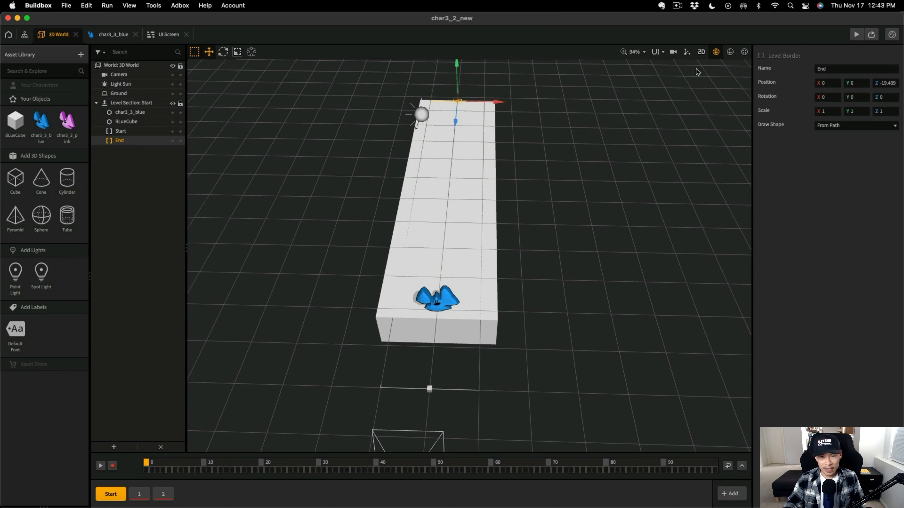
Preview the game, test the blue ghost's jumps with restarts in between, and close the preview
click(852, 31)
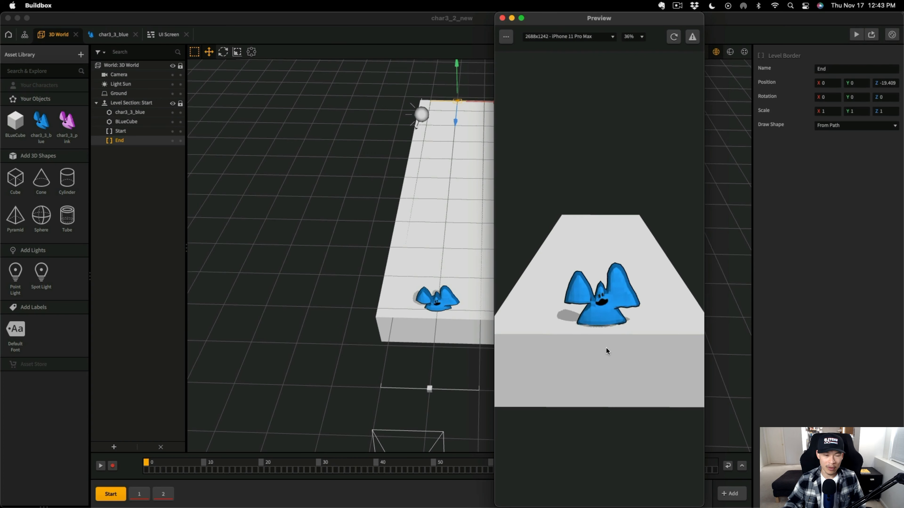
click(605, 351)
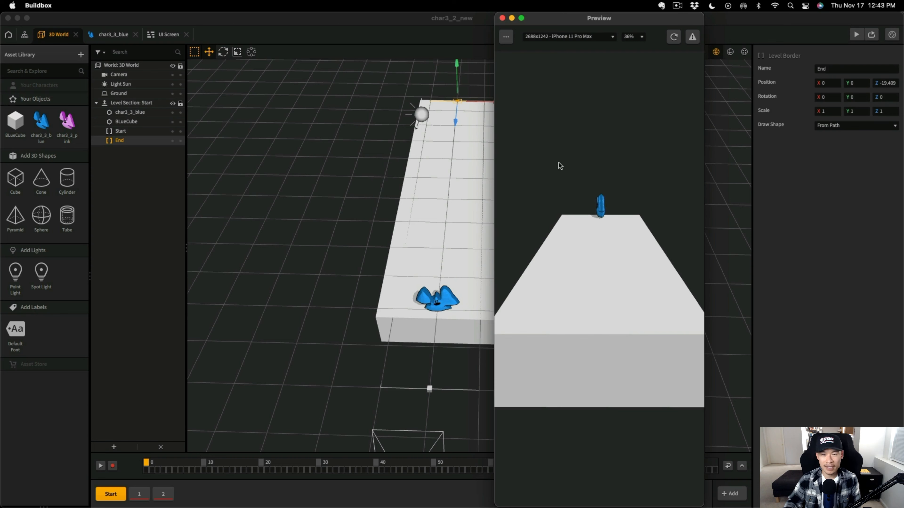
click(613, 354)
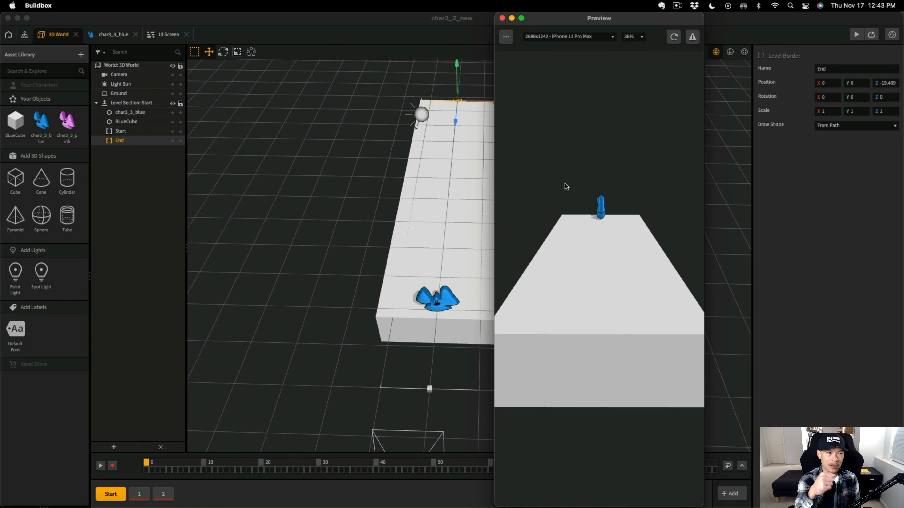
click(672, 41)
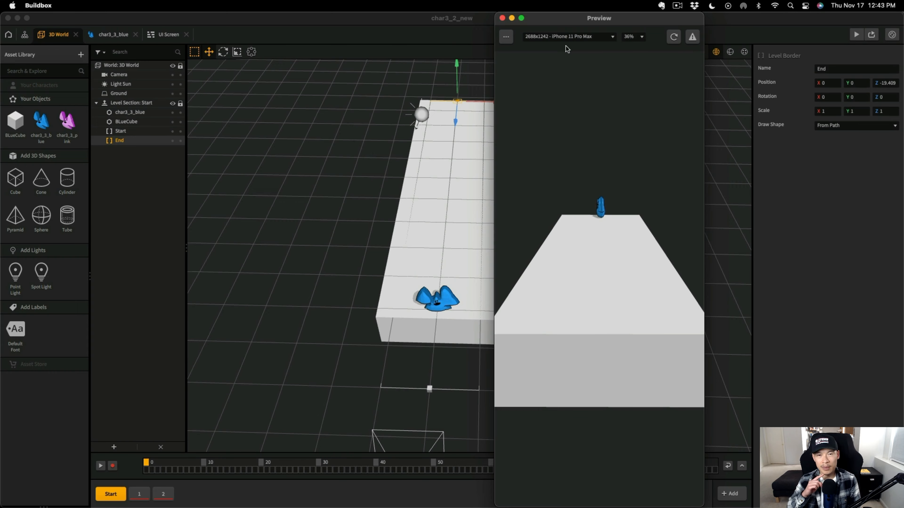
click(673, 37)
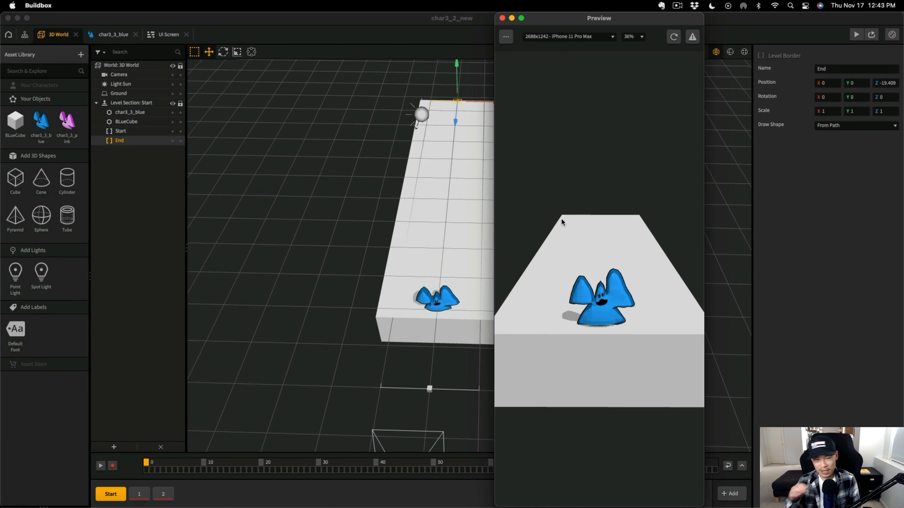
click(592, 81)
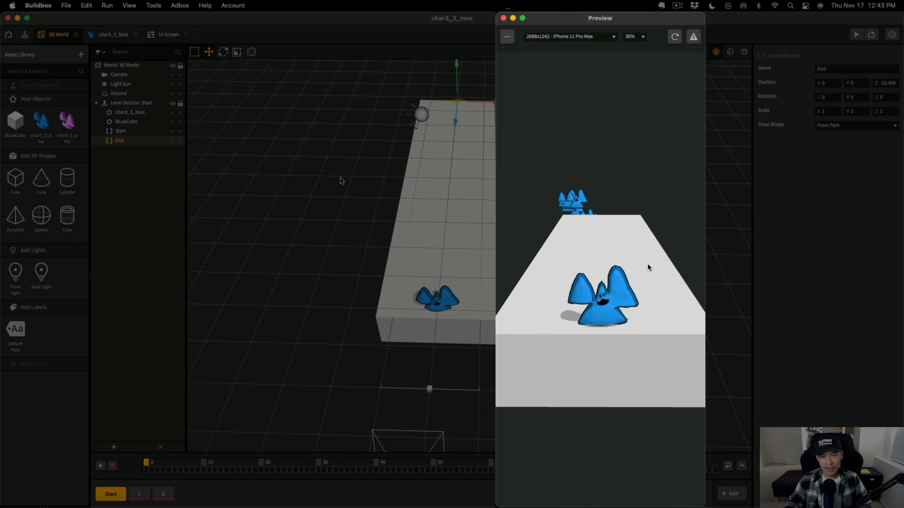
click(628, 306)
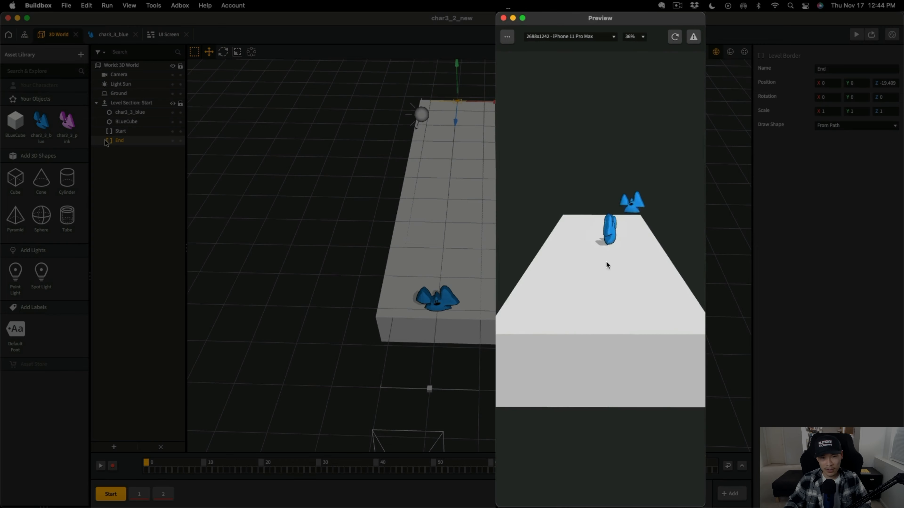
click(606, 263)
key(Escape)
Open the node map of char3_3_blue and clear the Y value of the Jump node's Jump Force Angular
click(41, 123)
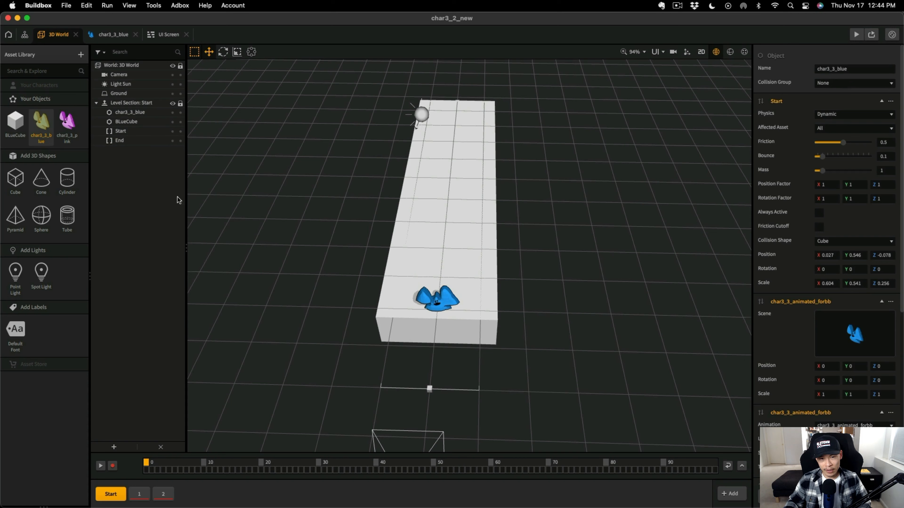
double_click(41, 123)
click(398, 170)
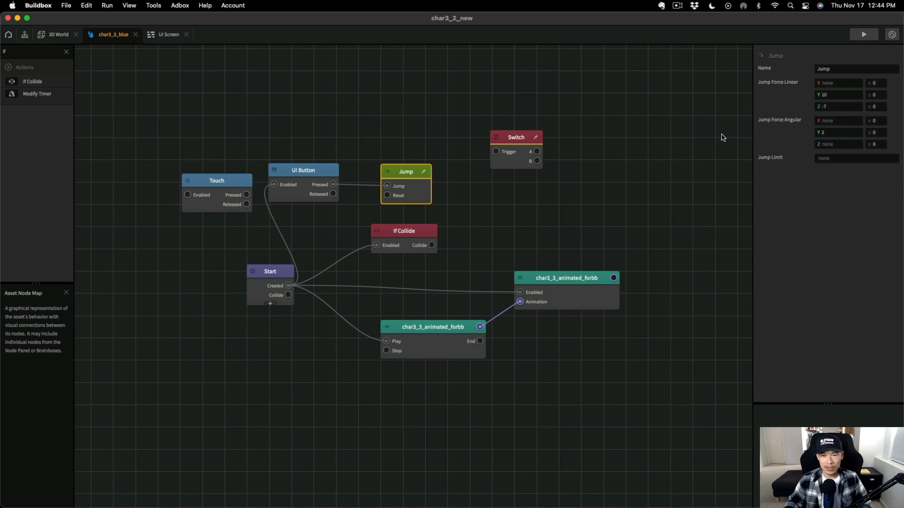
drag(841, 133, 814, 134)
key(BackSpace)
click(683, 159)
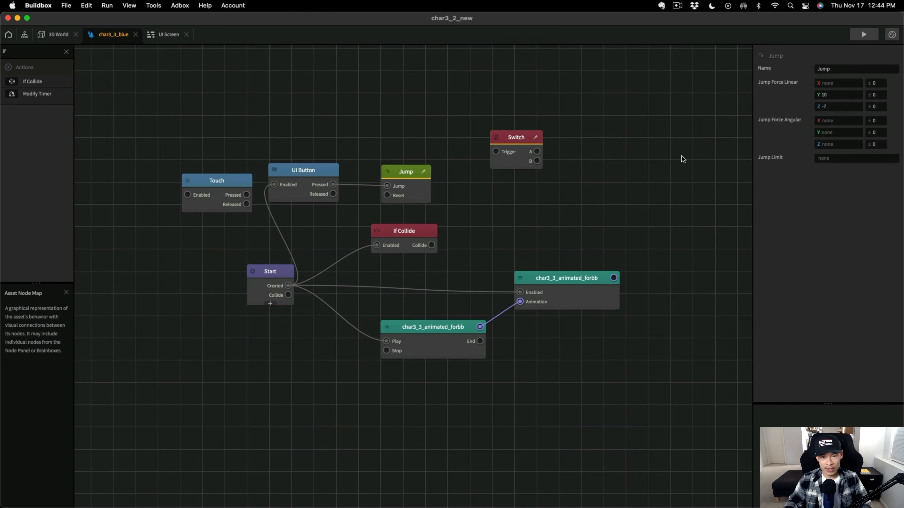
Return to the 3D World, preview the game and test the blue ghost's jump
click(405, 171)
click(57, 34)
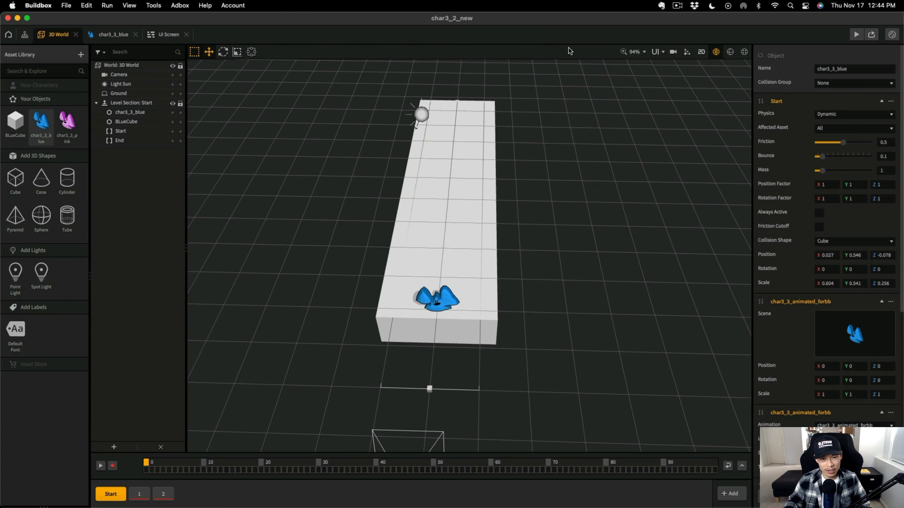
click(855, 34)
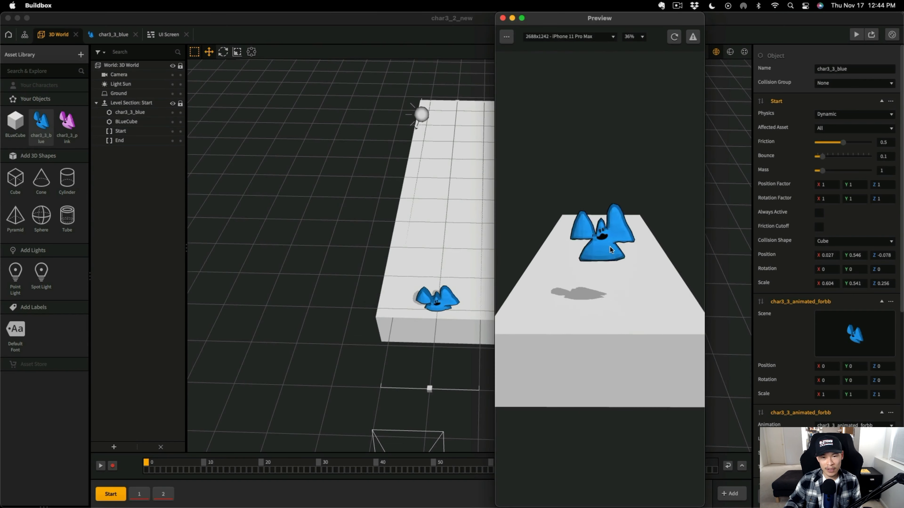
click(609, 246)
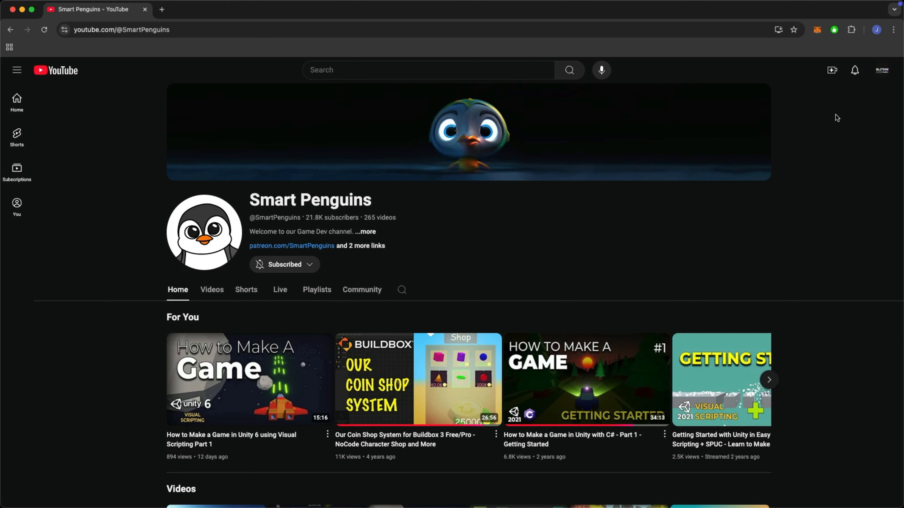
Browse the videos and playlists on the Smart Penguins YouTube channel
scroll(835, 114, down, 9)
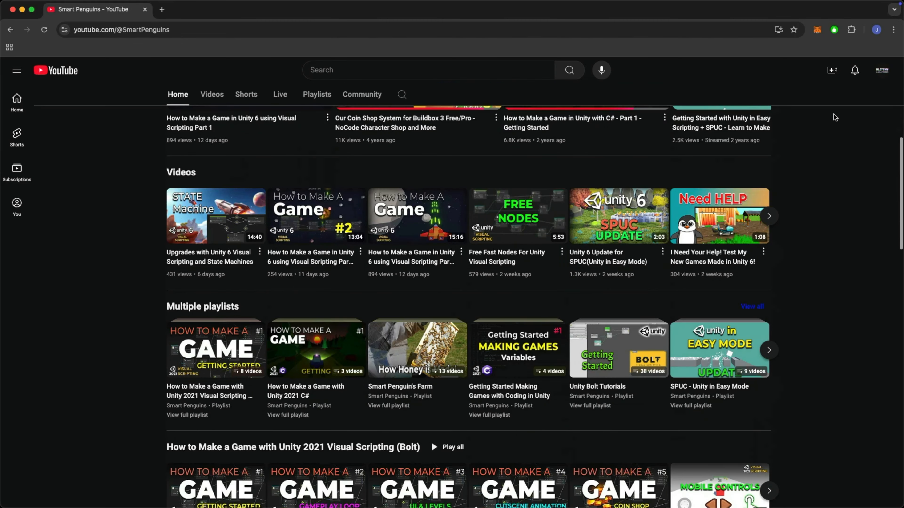
scroll(833, 115, down, 2)
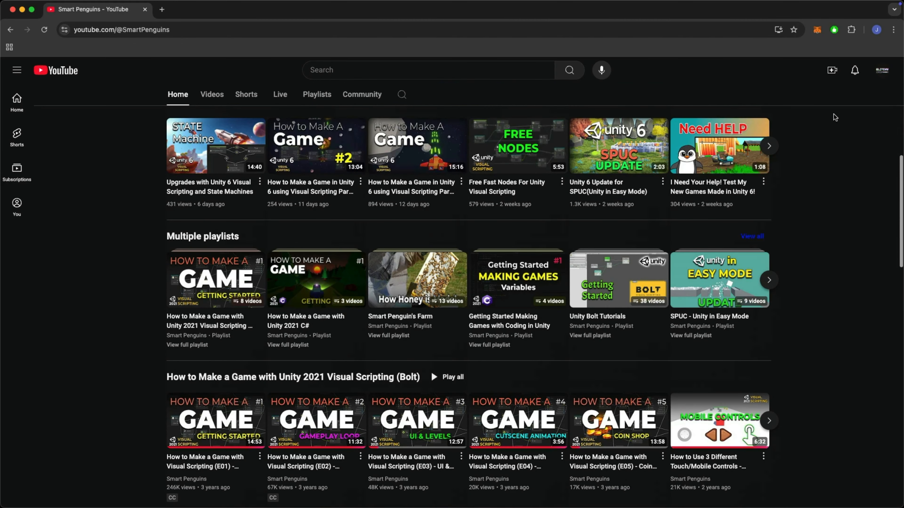
scroll(834, 115, down, 4)
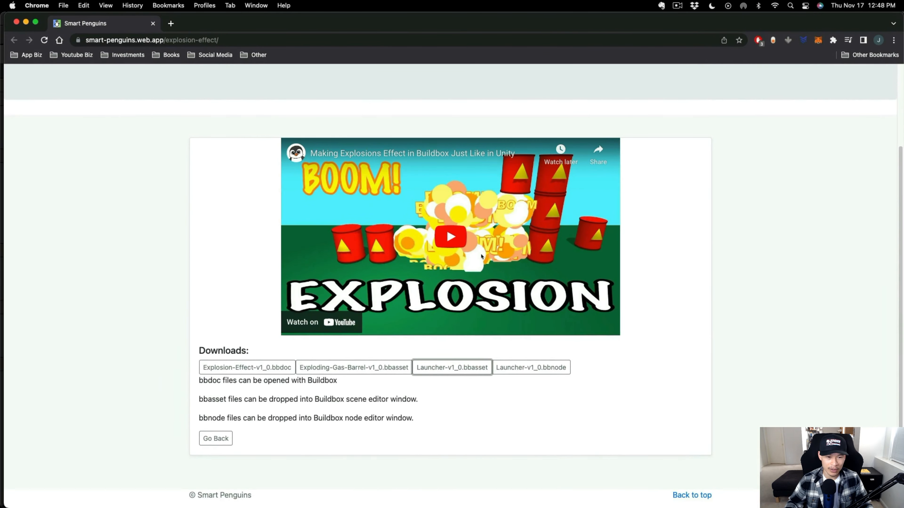
Import the downloaded Launcher-v1_0.bbasset file into the char3_2_new project's 3D World in Buildbox
key(super+Tab)
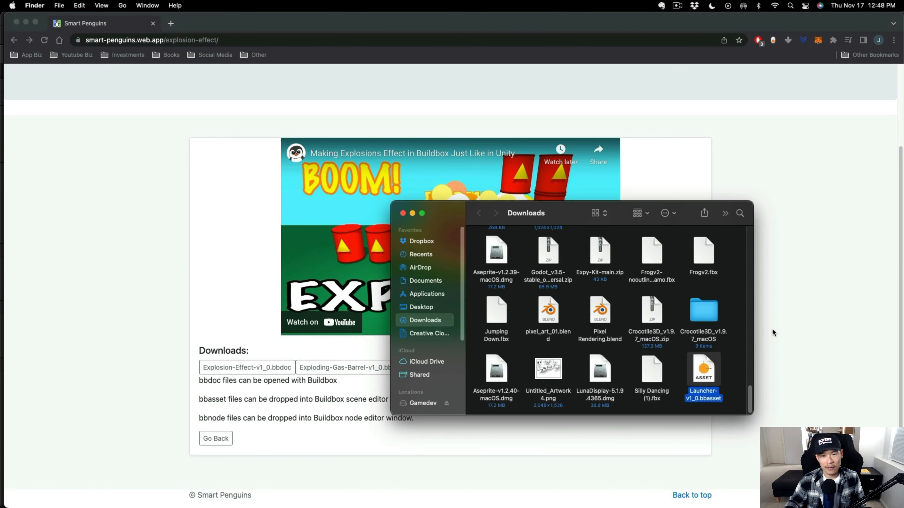
drag(401, 19, 903, 42)
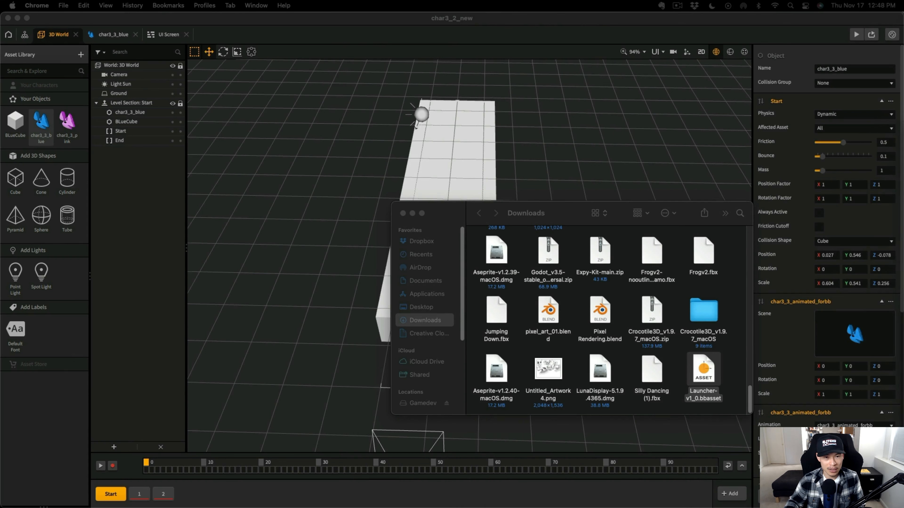
drag(703, 368, 366, 107)
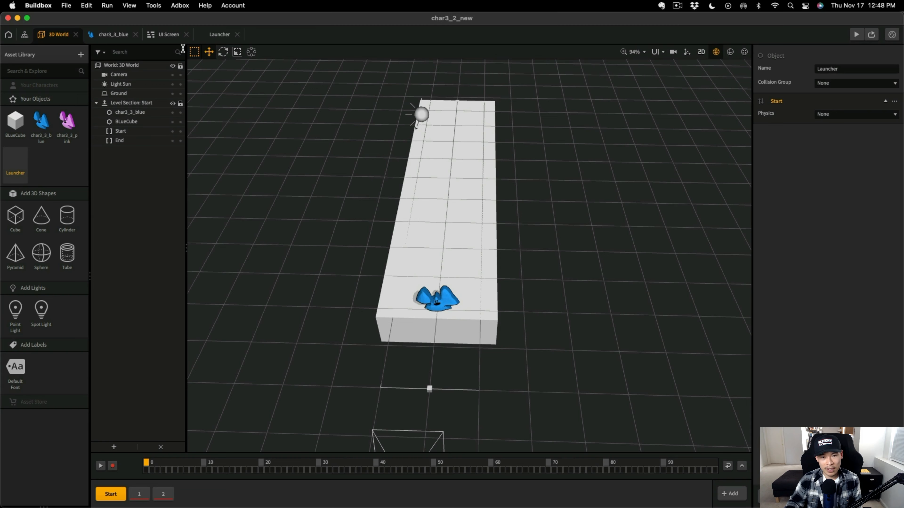
Assign char3_3_blue as the asset of the Launcher node in the Launcher's node map
click(227, 40)
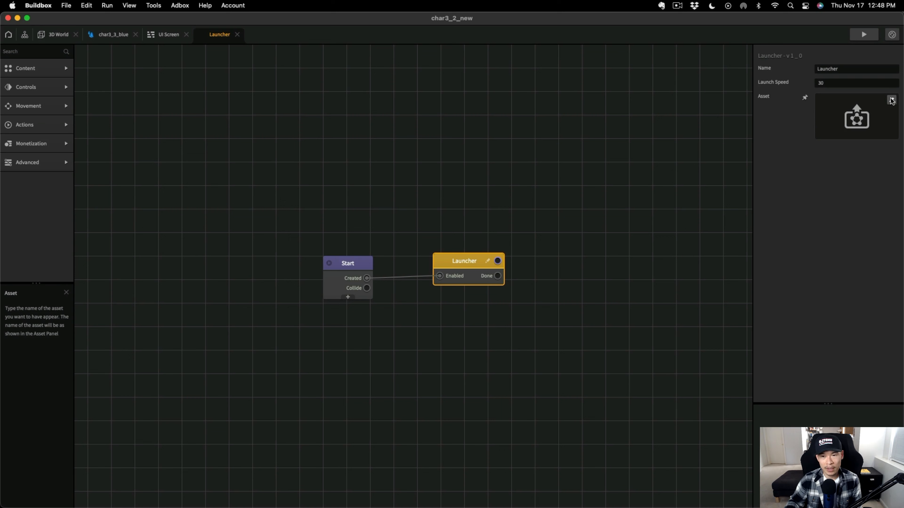
click(891, 100)
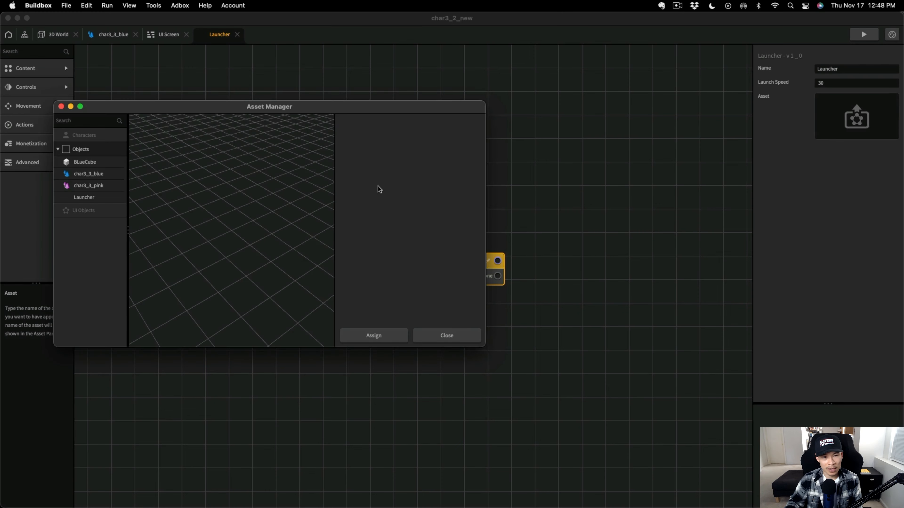
click(88, 174)
scroll(444, 263, down, 10)
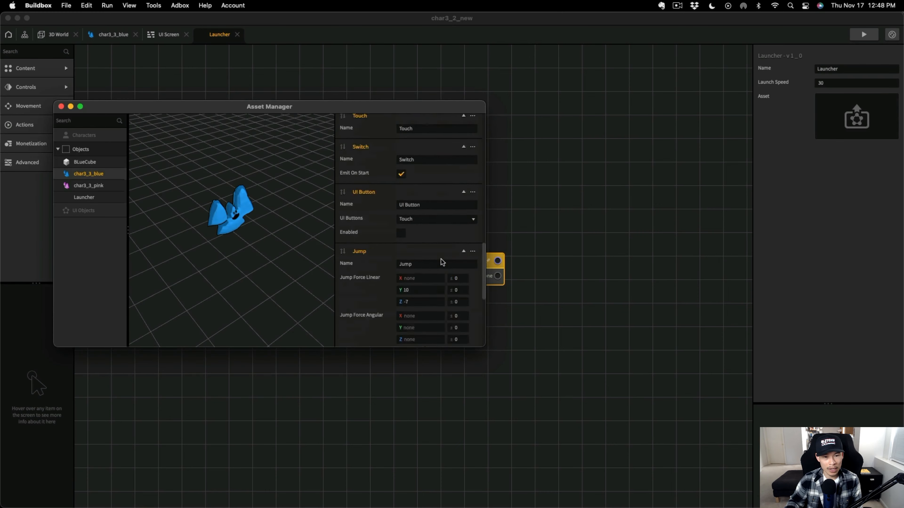
click(397, 333)
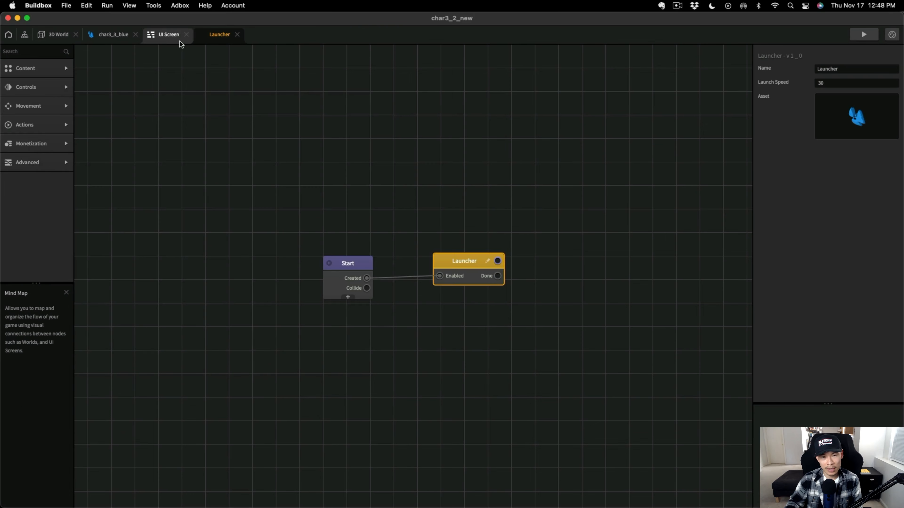
Place the Launcher in the 3D World above the blue ghost, at about X 0.063, Y 1.317, Z -0.853
click(57, 34)
drag(15, 164, 435, 278)
drag(429, 243, 430, 245)
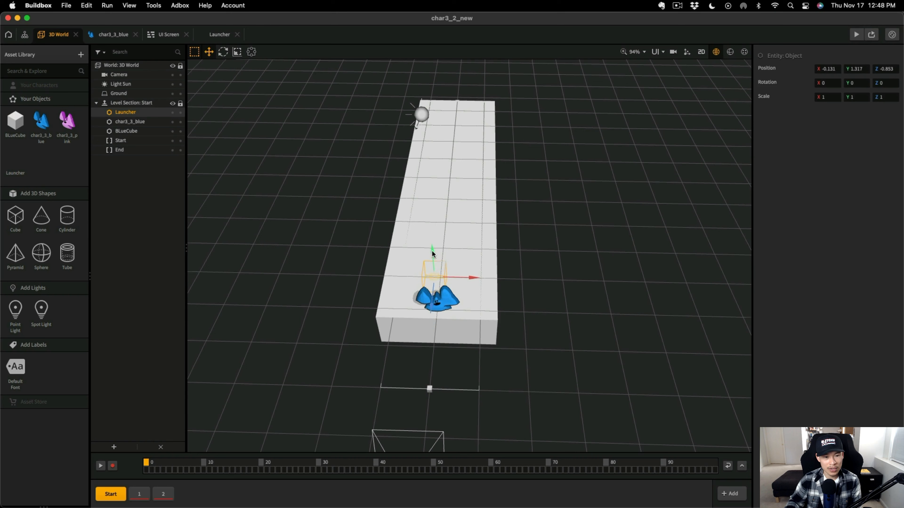
drag(467, 277, 471, 277)
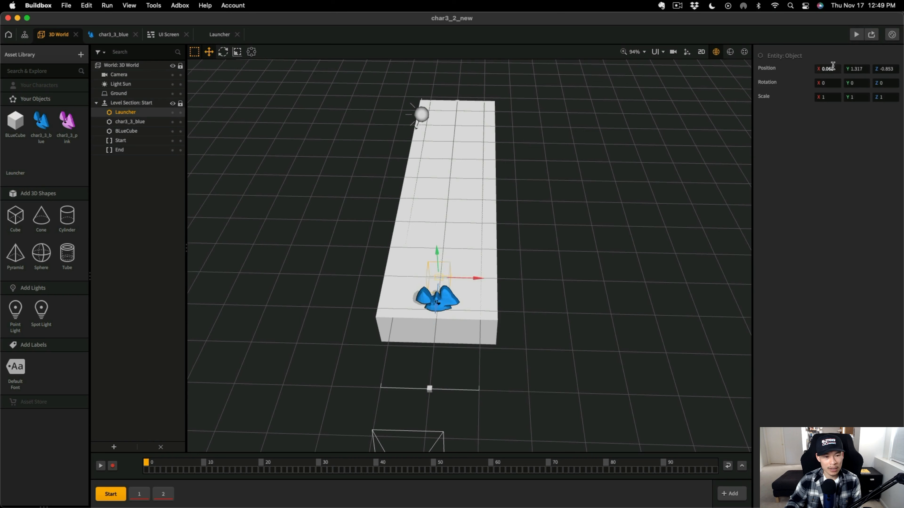
Preview the game with the Launcher in place, then check the Launcher's node map and close it
click(856, 34)
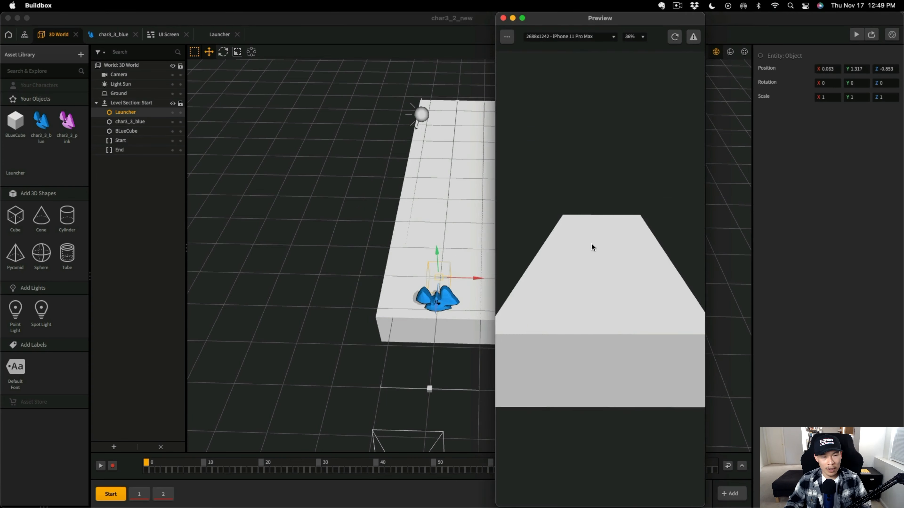
click(503, 18)
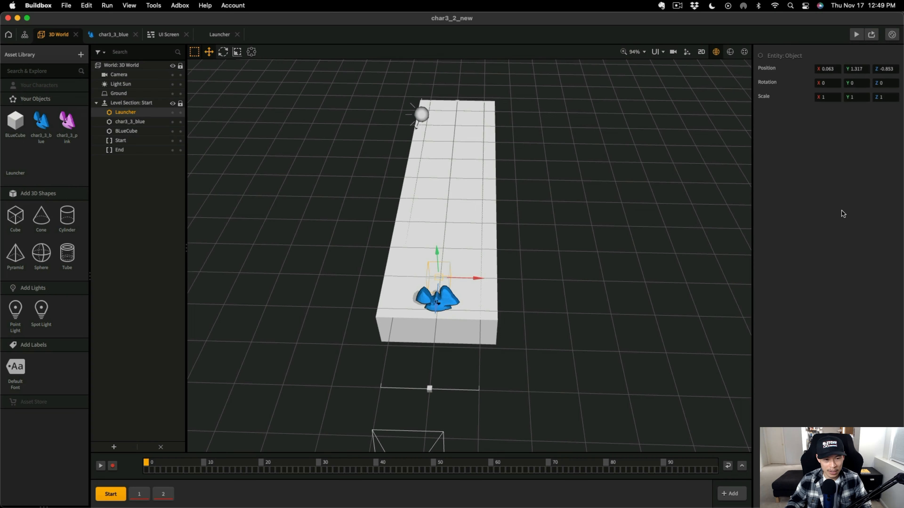
double_click(125, 112)
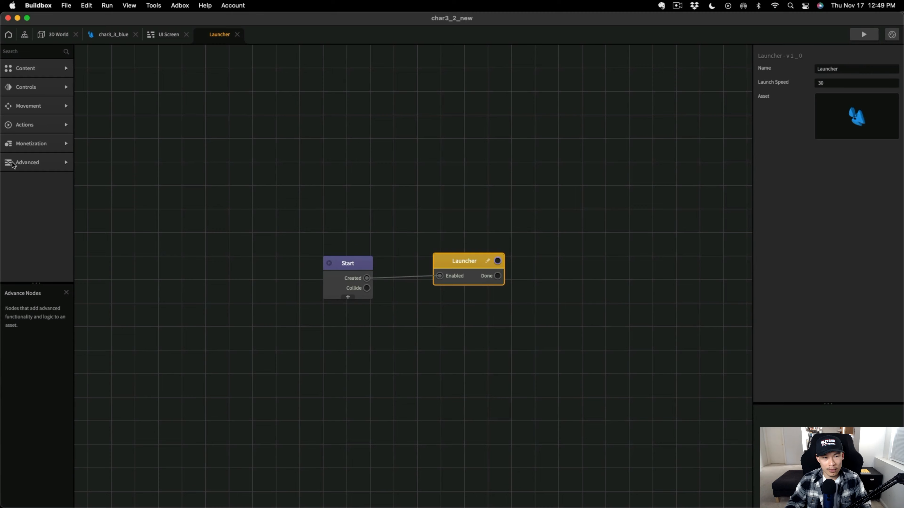
click(237, 35)
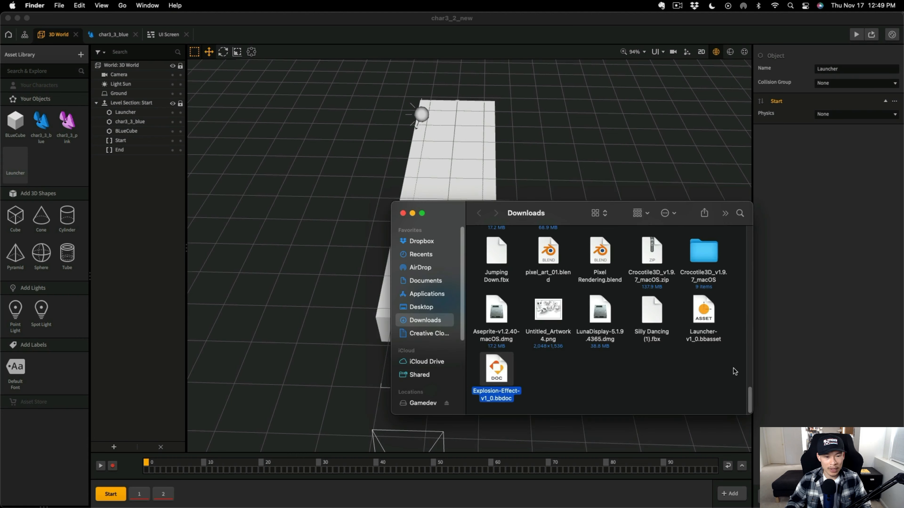
Open the downloaded Explosion-Effect-v1_0.bbdoc project with Buildbox 348
right_click(500, 373)
mouse_move(611, 315)
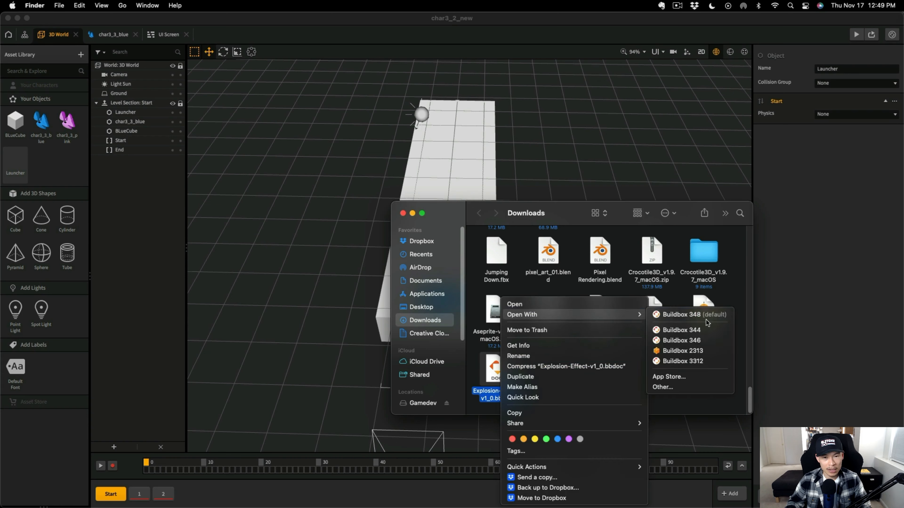
click(711, 320)
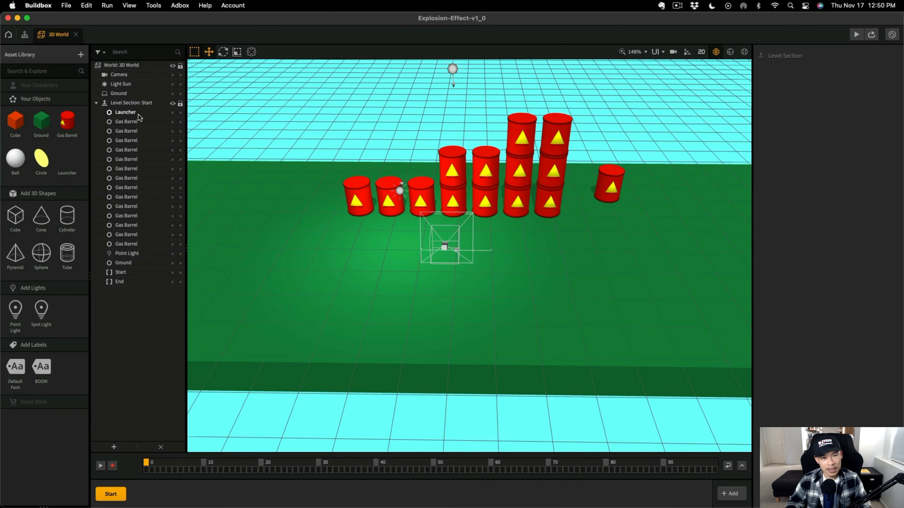
Examine from several angles where the Launcher sits relative to the camera and gas barrels
click(138, 113)
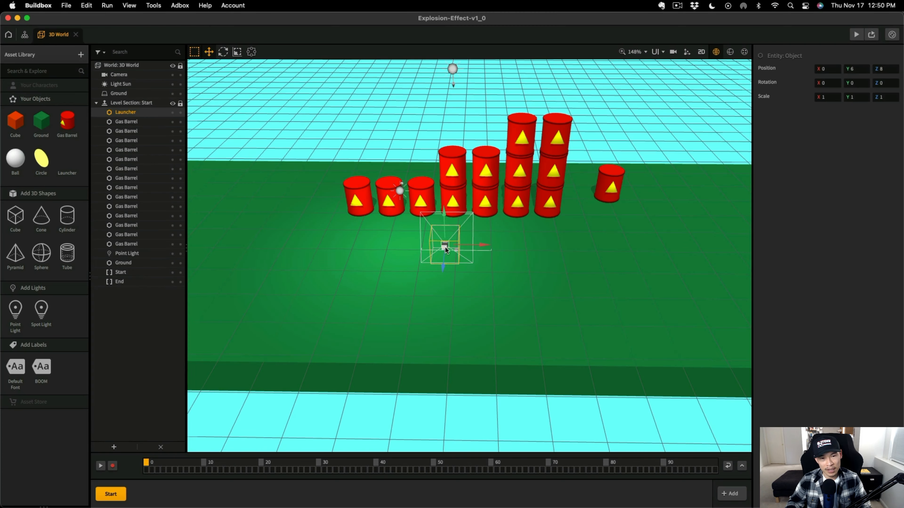
right_drag(445, 249, 351, 175)
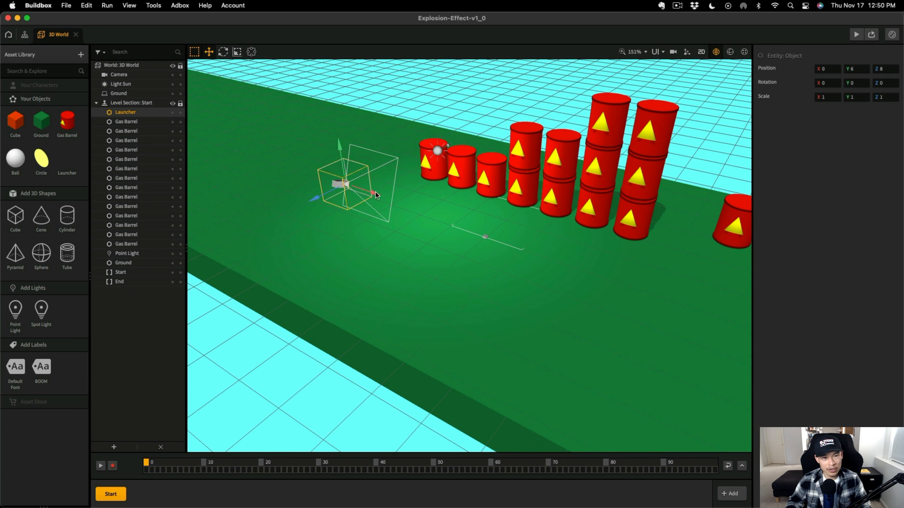
key(super+z)
right_drag(391, 213, 453, 247)
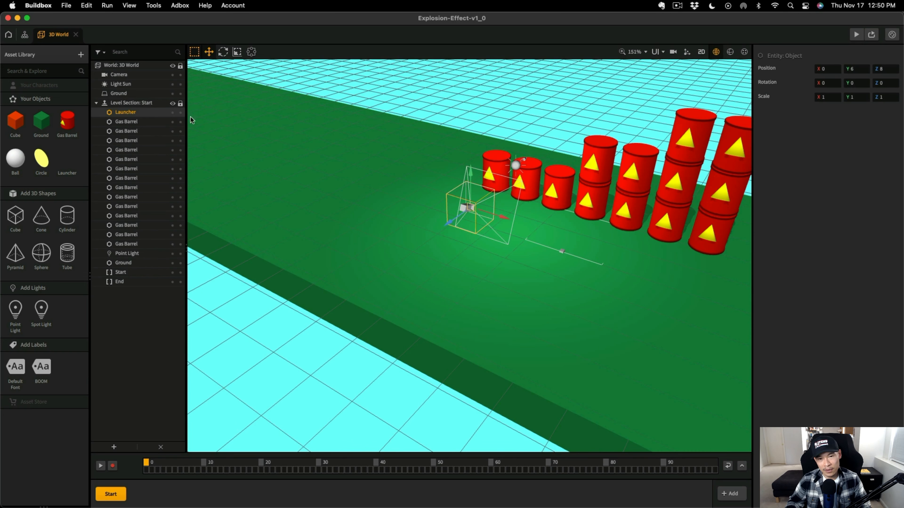
Inspect the node maps of the Launcher and the Ball, closing each one
double_click(125, 112)
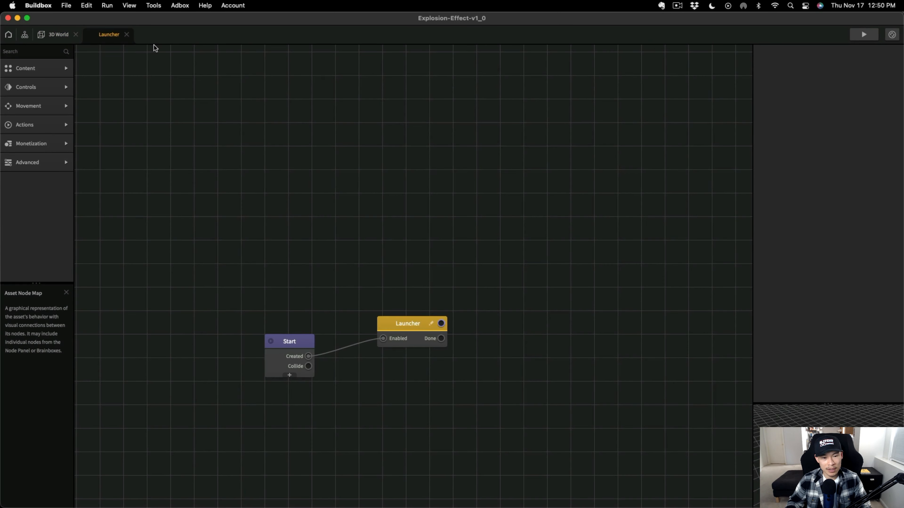
click(126, 34)
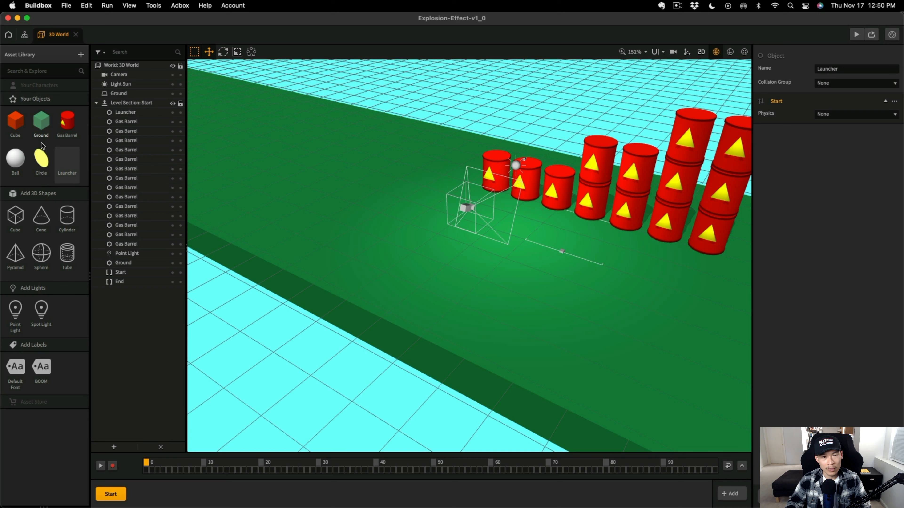
double_click(17, 159)
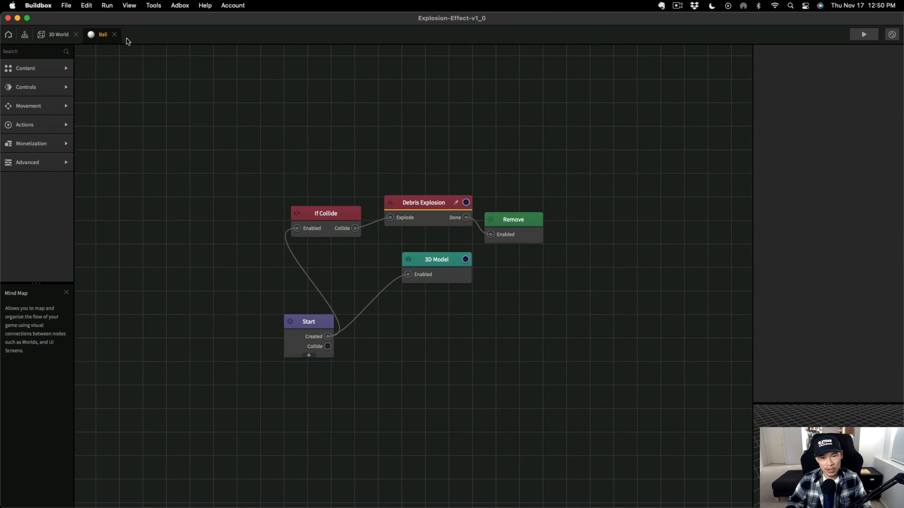
click(114, 35)
Preview the Explosion-Effect game and test launching balls at the ground and into the sky beside the barrels
key(super+p)
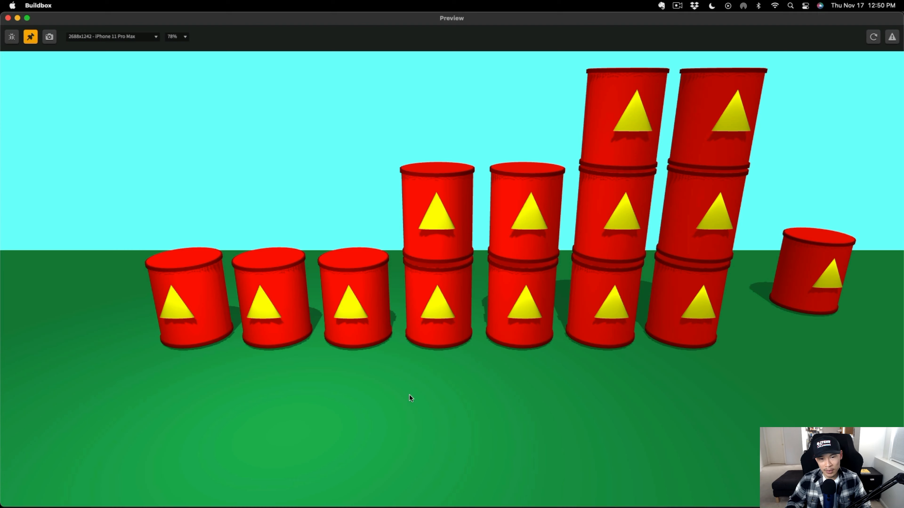
click(409, 394)
click(409, 395)
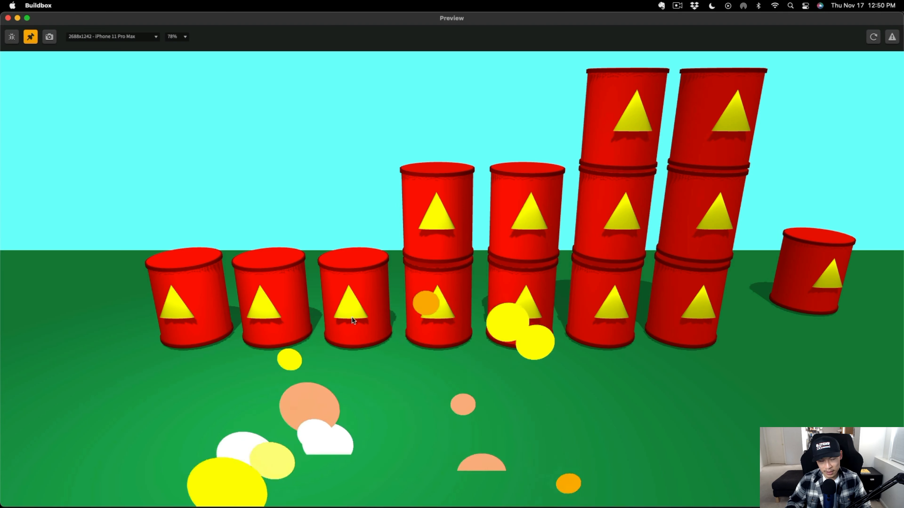
click(407, 394)
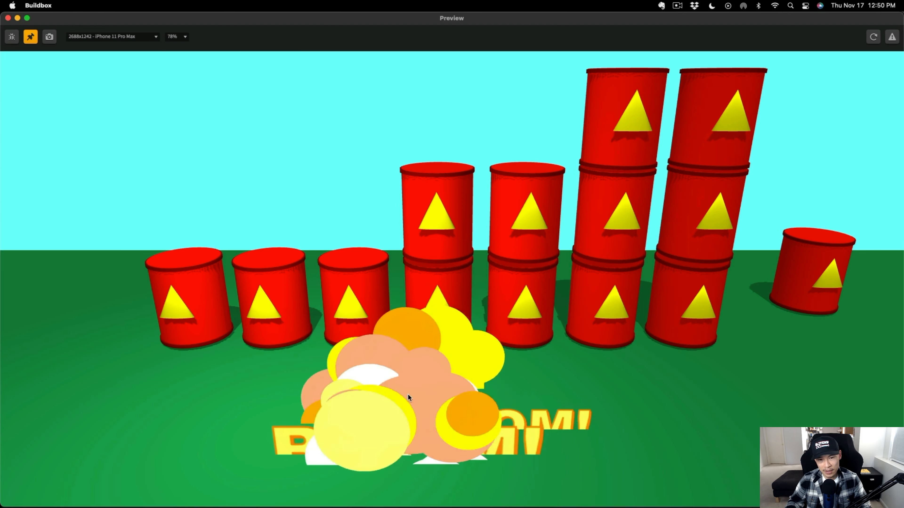
click(231, 149)
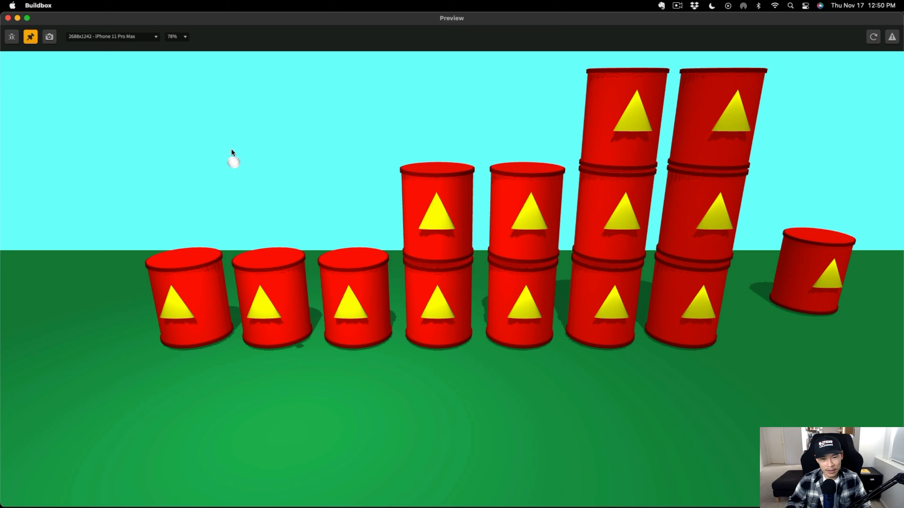
click(231, 149)
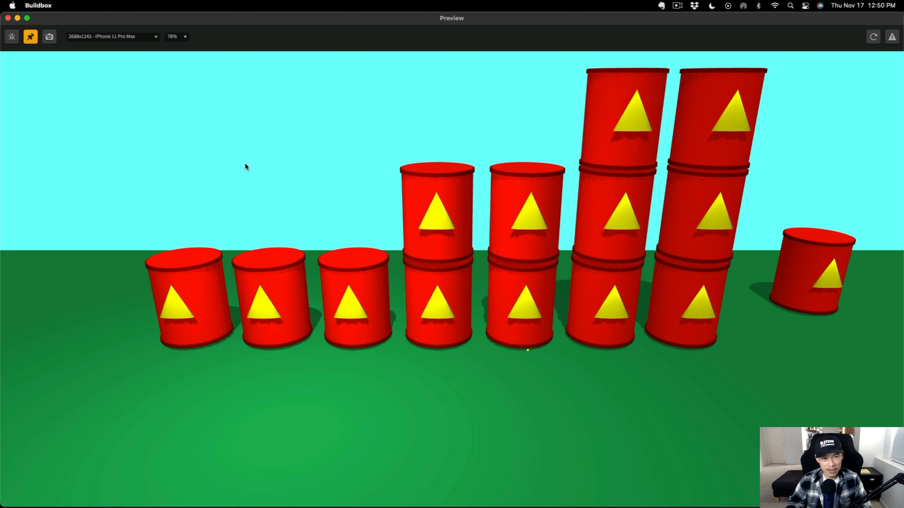
click(231, 148)
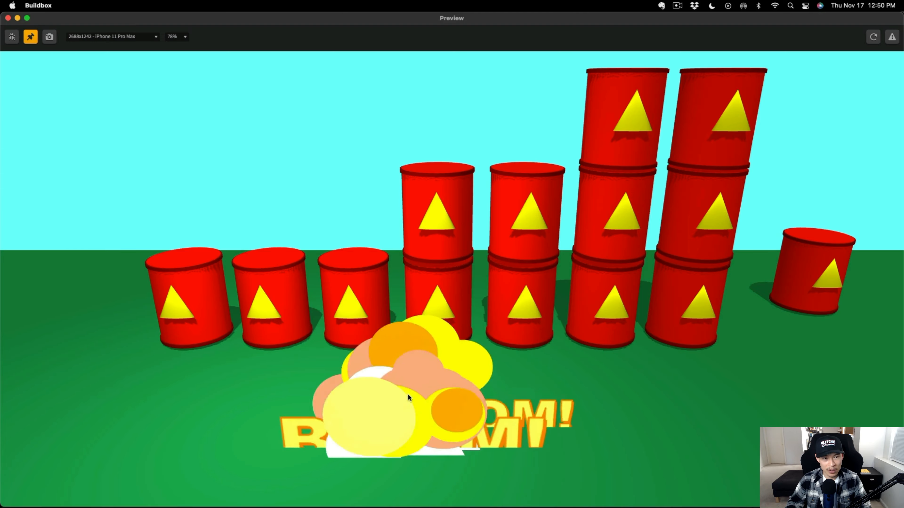
click(228, 147)
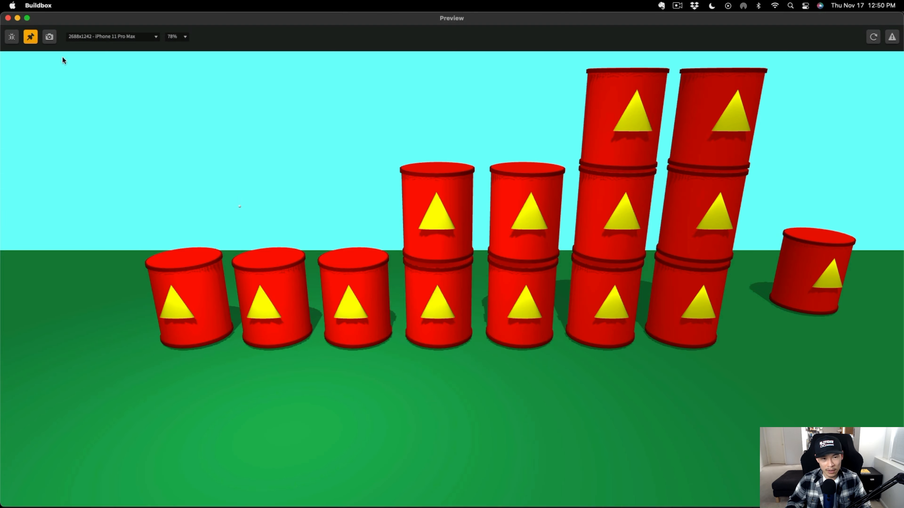
click(231, 149)
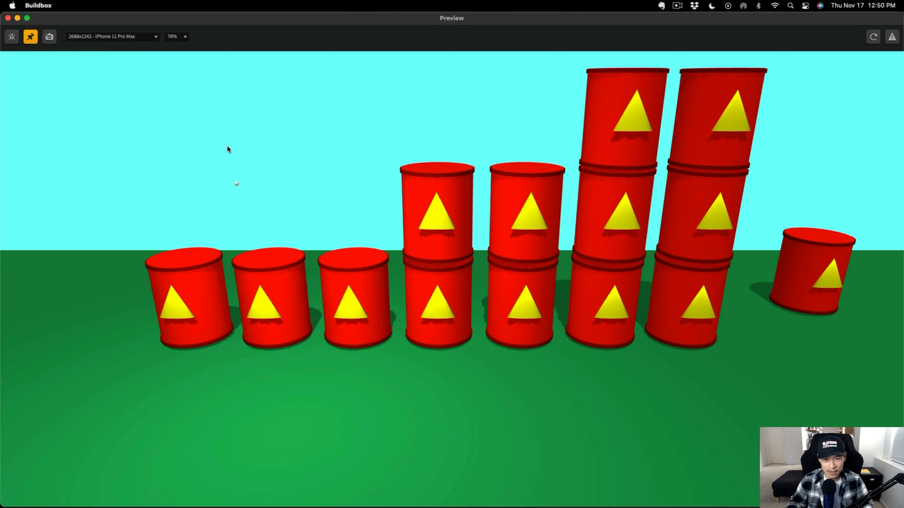
Switch back to the recent project char3_2_new
click(66, 6)
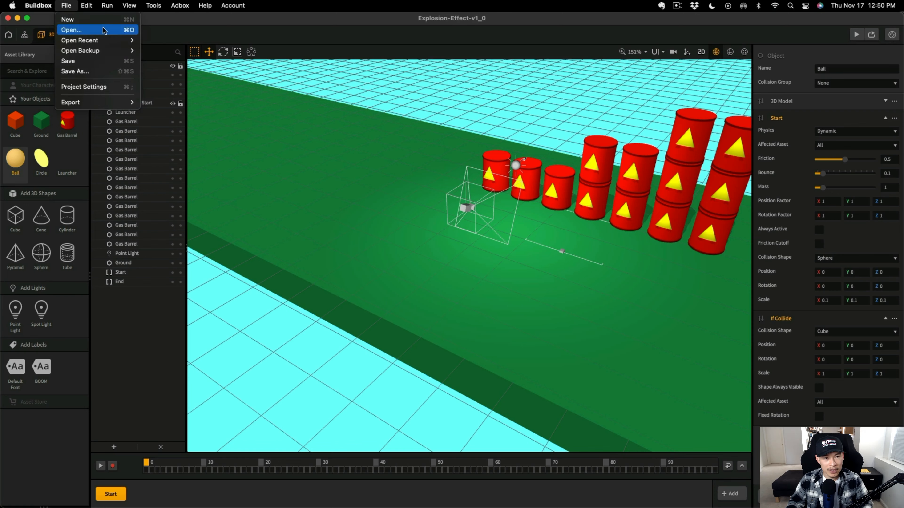
mouse_move(106, 40)
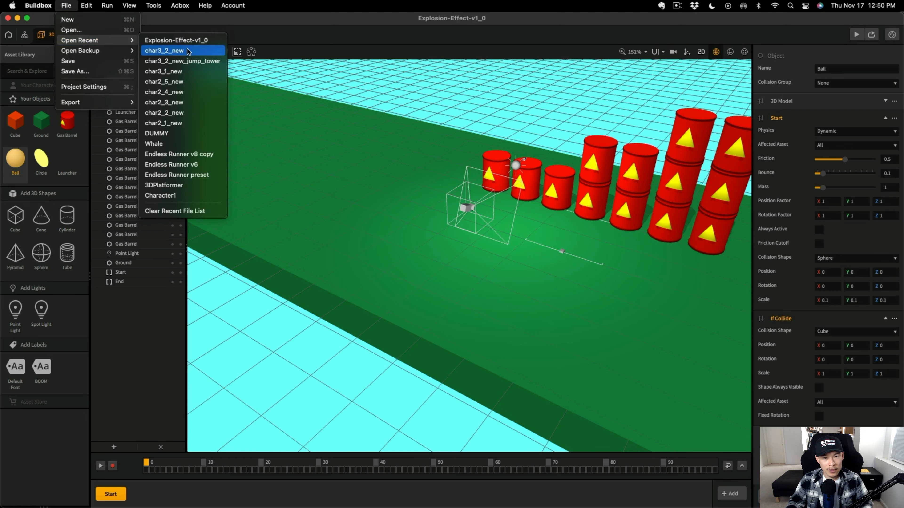
click(188, 51)
click(505, 271)
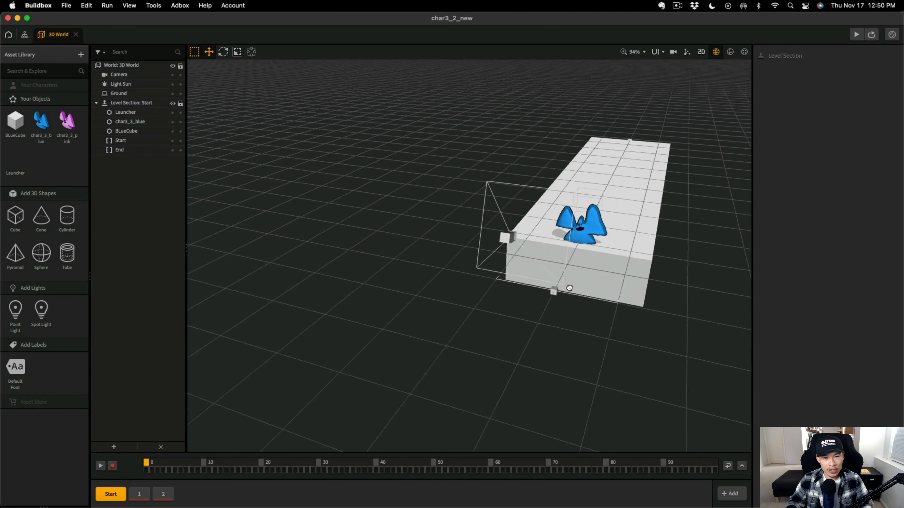
Check the Camera's position, and set the Launcher's position to match it at X 0, Y 4, Z 9
click(543, 208)
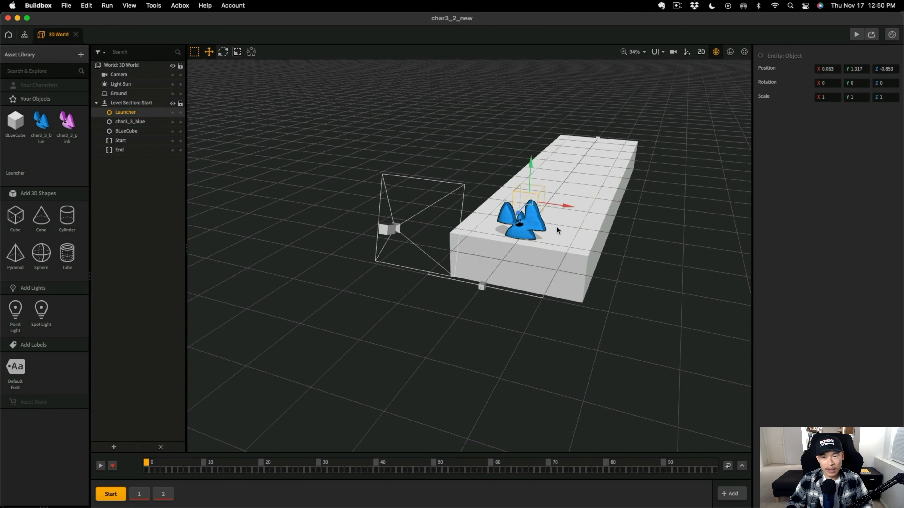
click(119, 75)
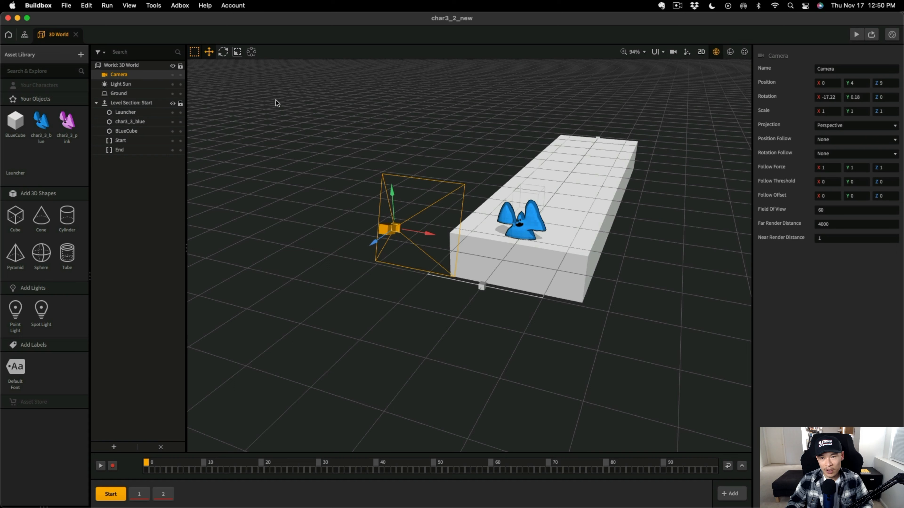
click(530, 196)
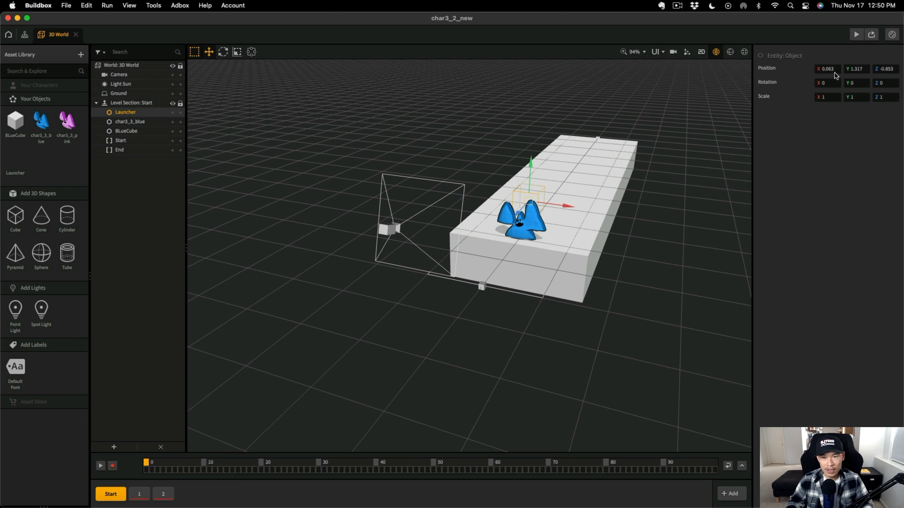
text(0)
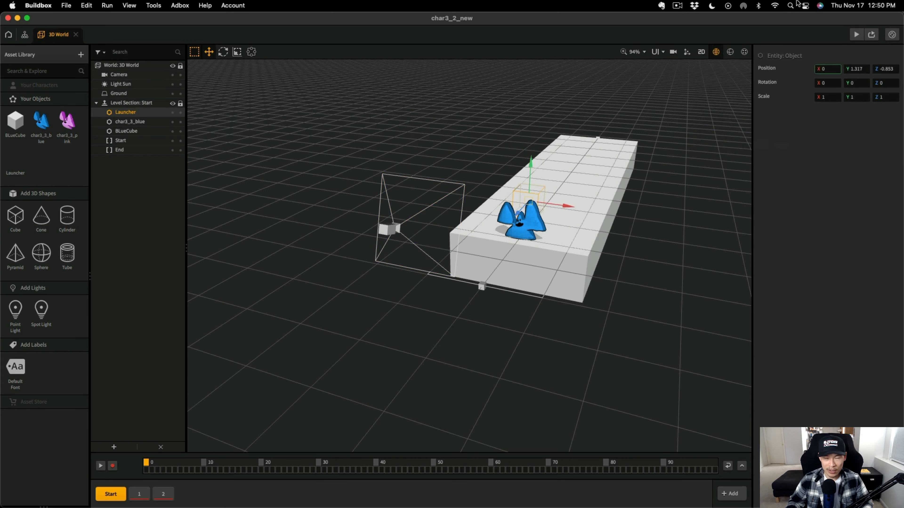
text(4)
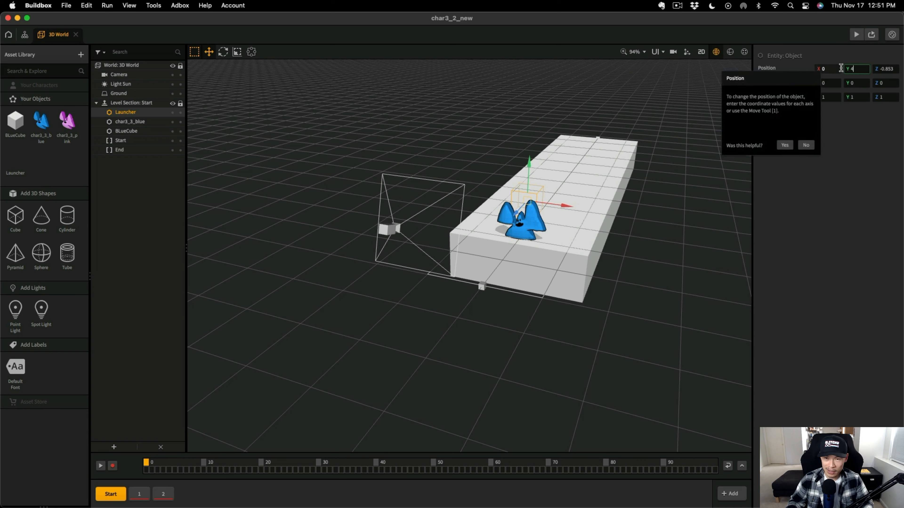
click(887, 68)
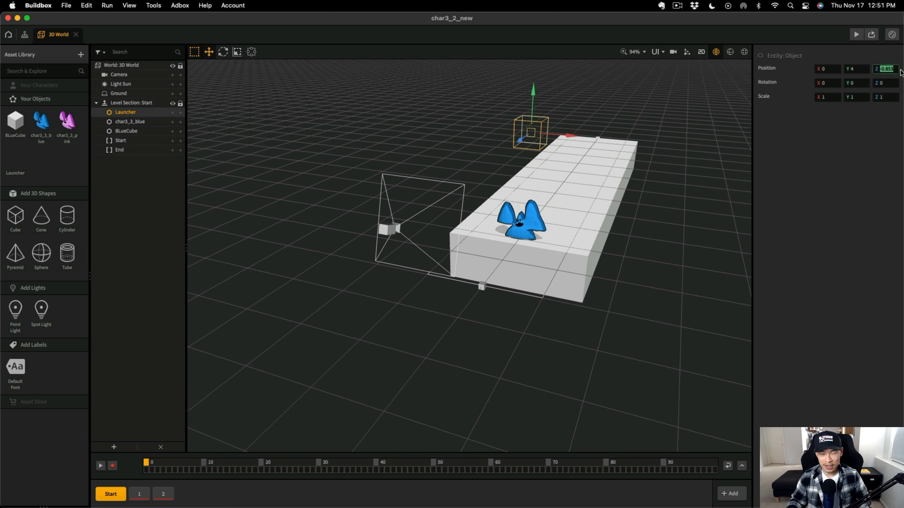
text(9)
key(Return)
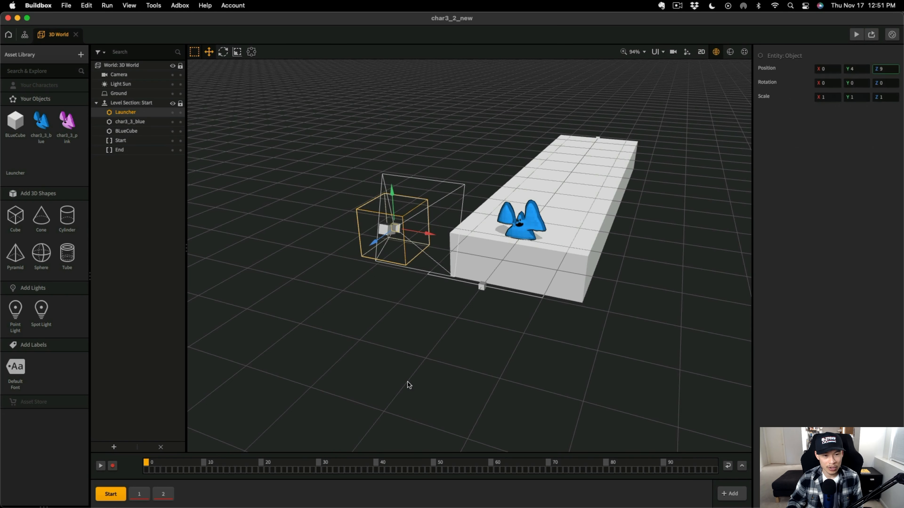
Preview the ghost game, test a touch on the platform beside the blue ghost, and close the preview
right_drag(494, 323, 540, 331)
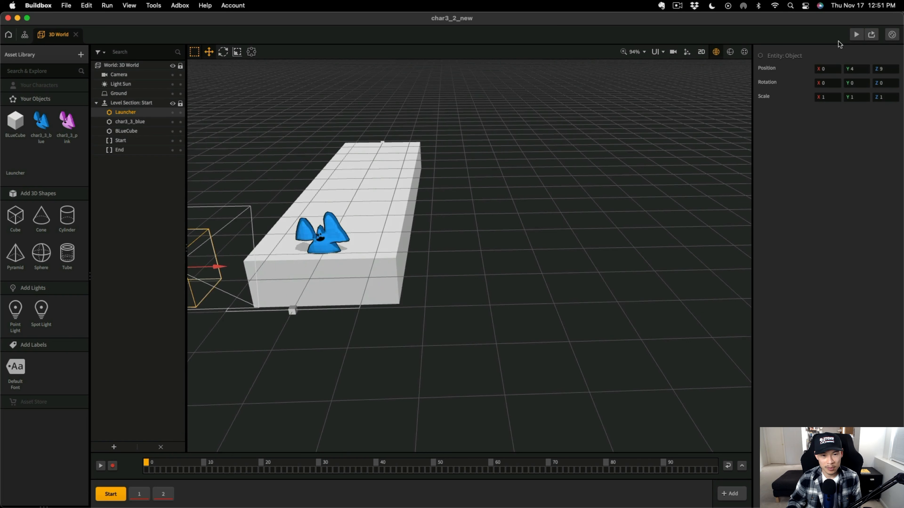
click(855, 35)
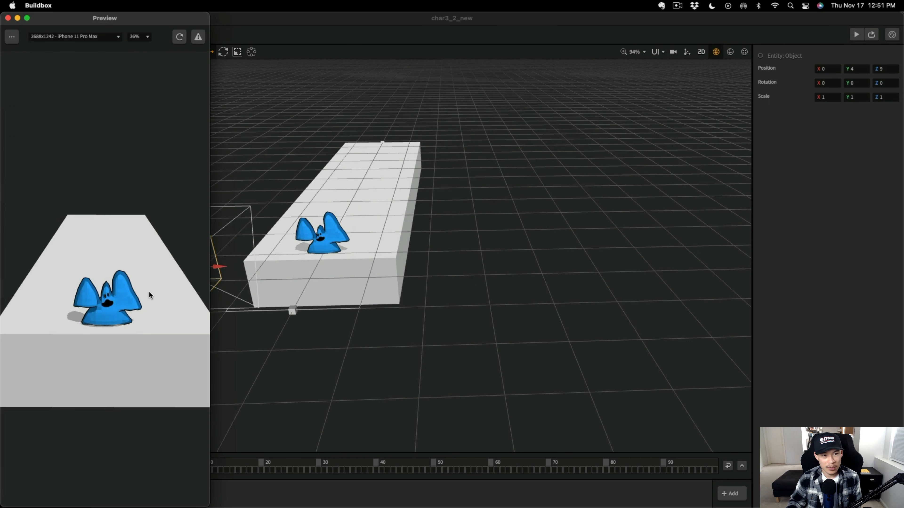
click(149, 295)
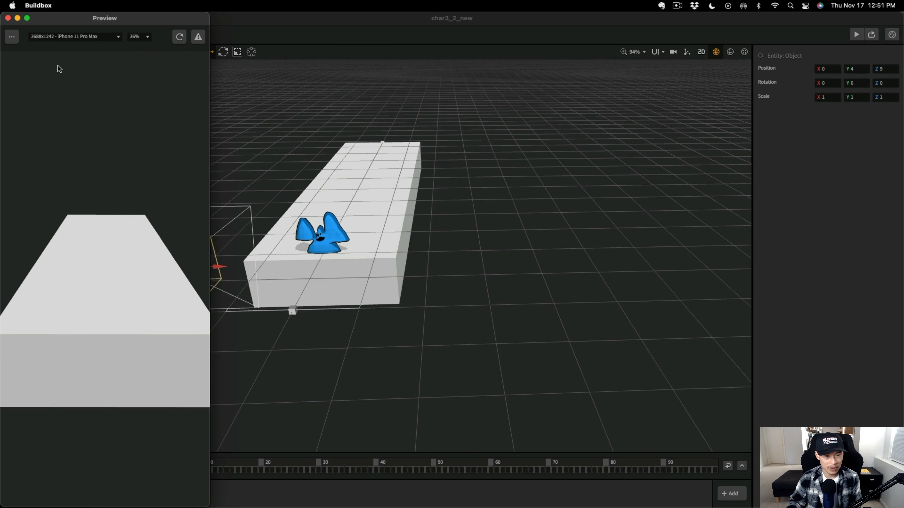
click(8, 18)
Open the UI screen and move the Touch control button out of the visible screen area, to about X -419, Y 571
click(25, 34)
double_click(603, 319)
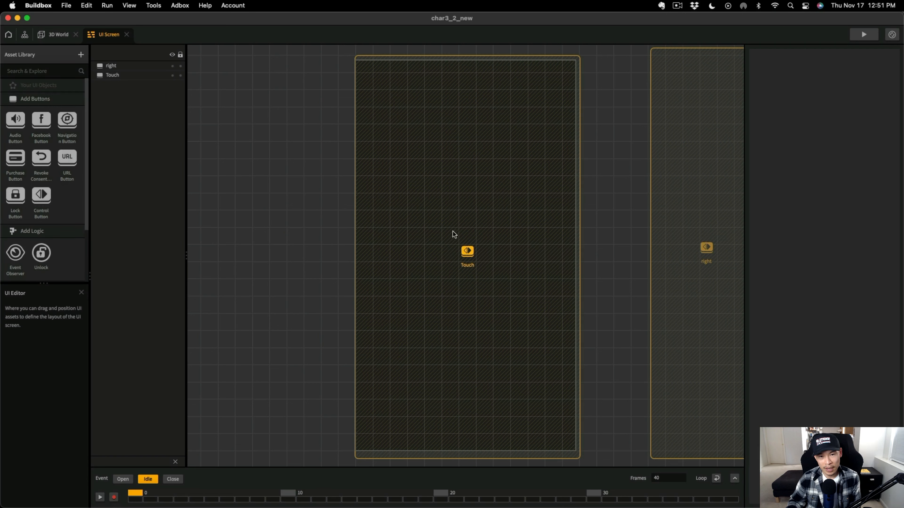
click(455, 234)
drag(560, 246, 269, 243)
Preview the game and test launching blue ghosts at various spots on the platform's surface and front face, including in quick succession
click(863, 35)
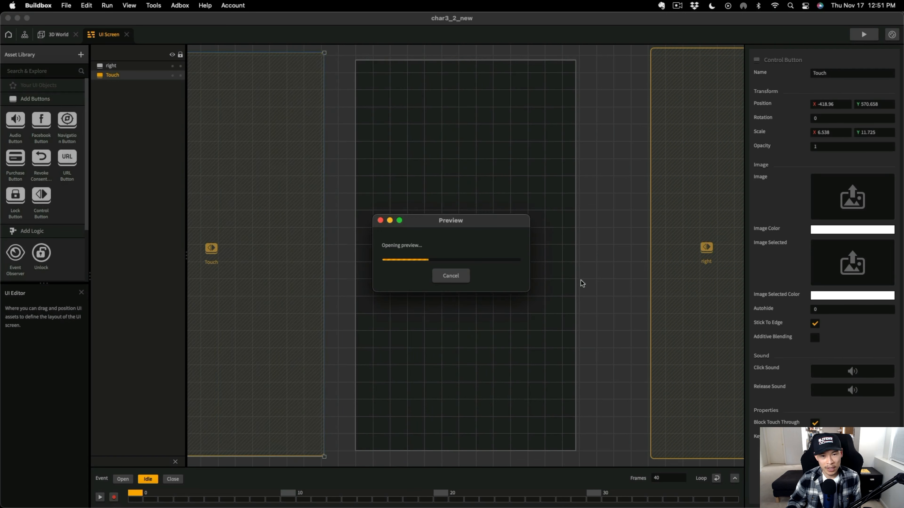
click(114, 357)
click(122, 255)
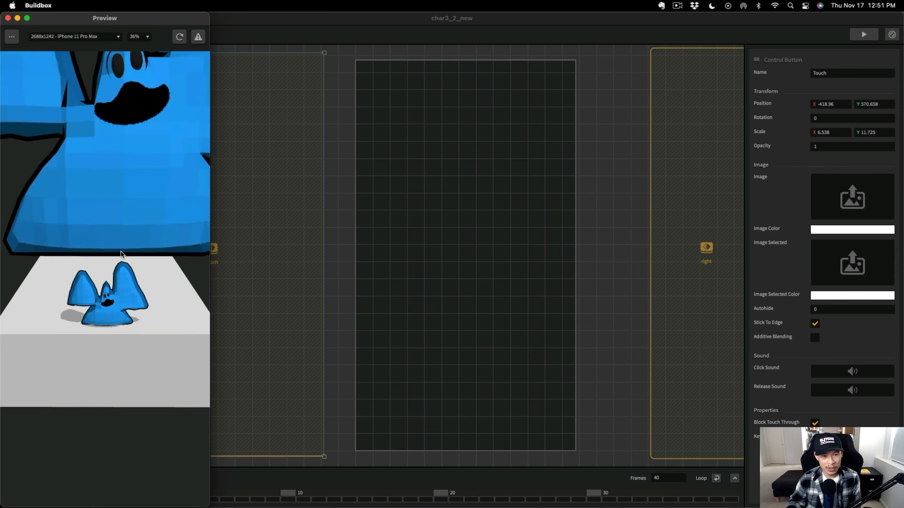
click(142, 252)
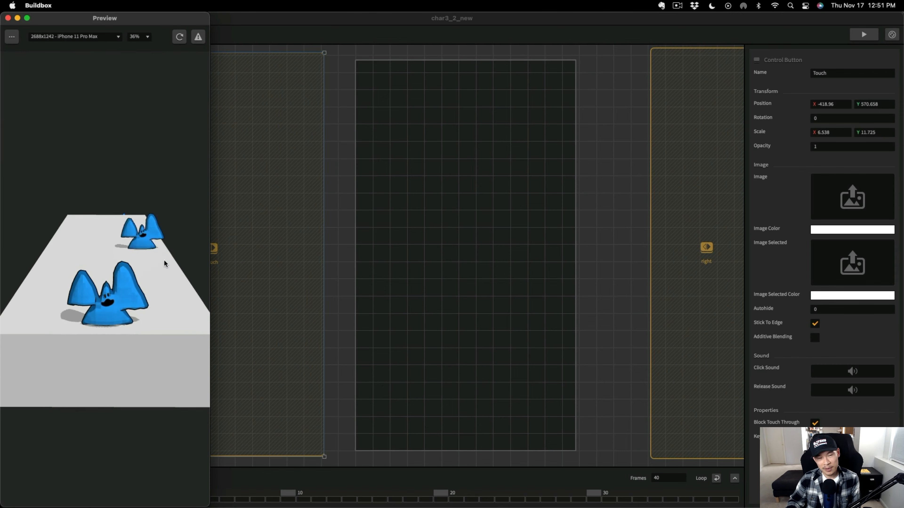
click(93, 255)
click(105, 335)
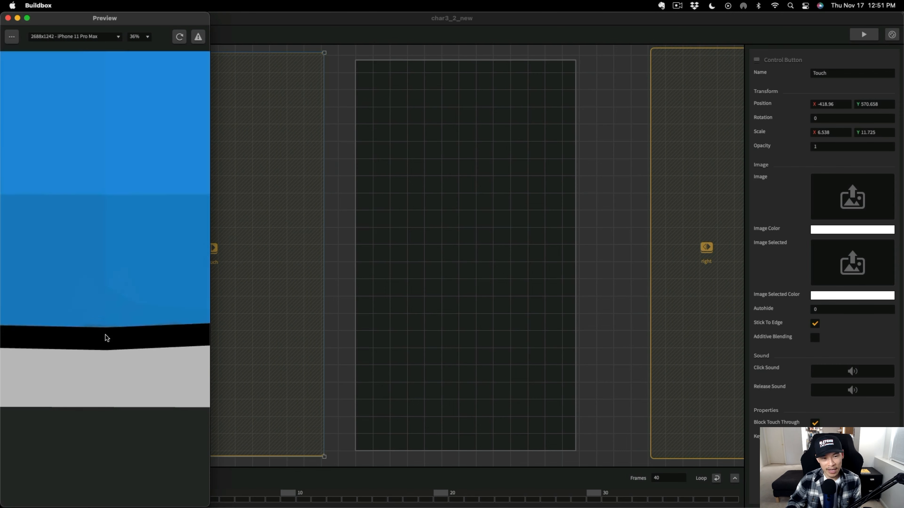
click(122, 254)
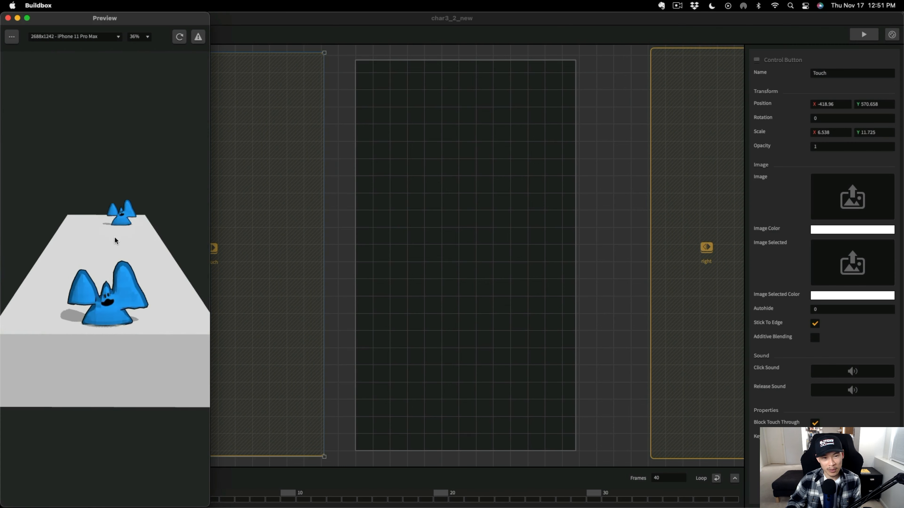
click(143, 250)
click(82, 253)
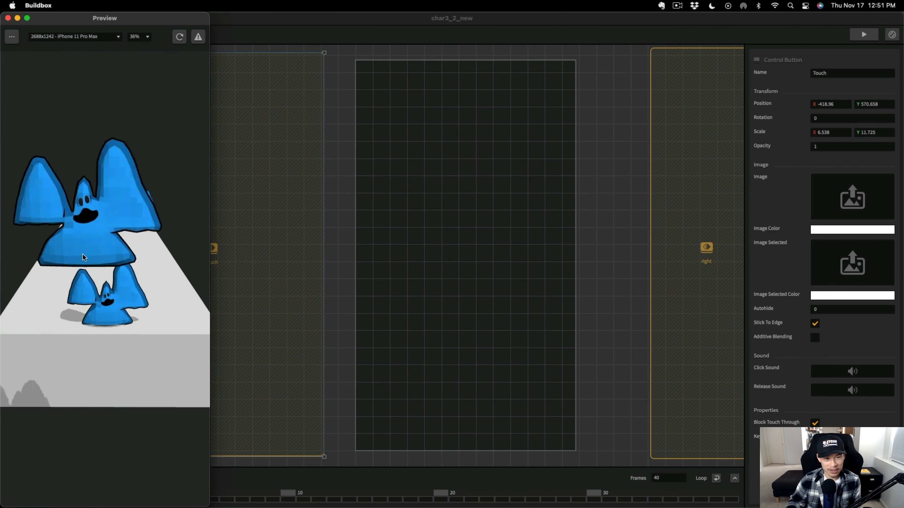
click(100, 347)
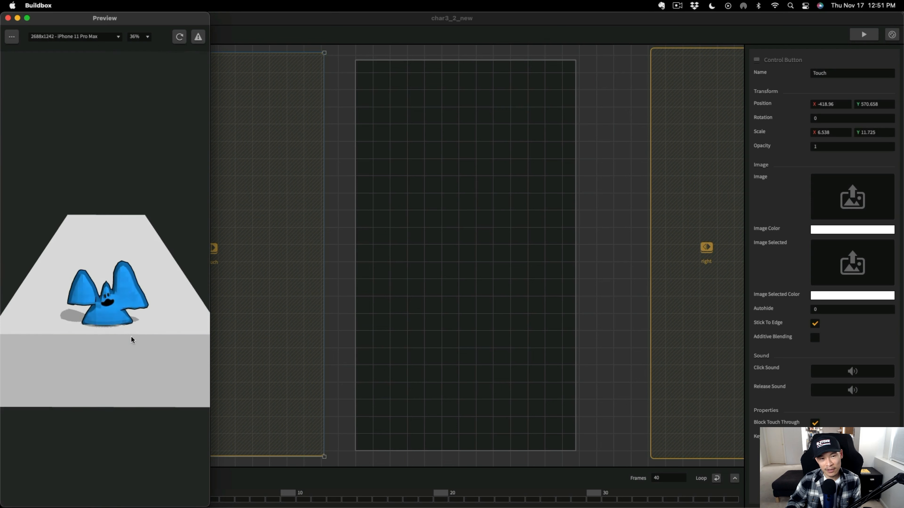
click(121, 255)
click(144, 250)
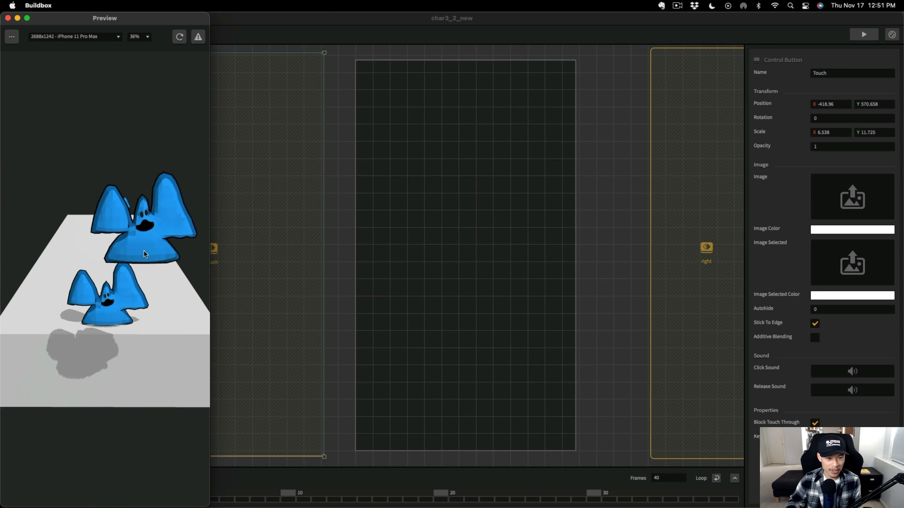
click(85, 257)
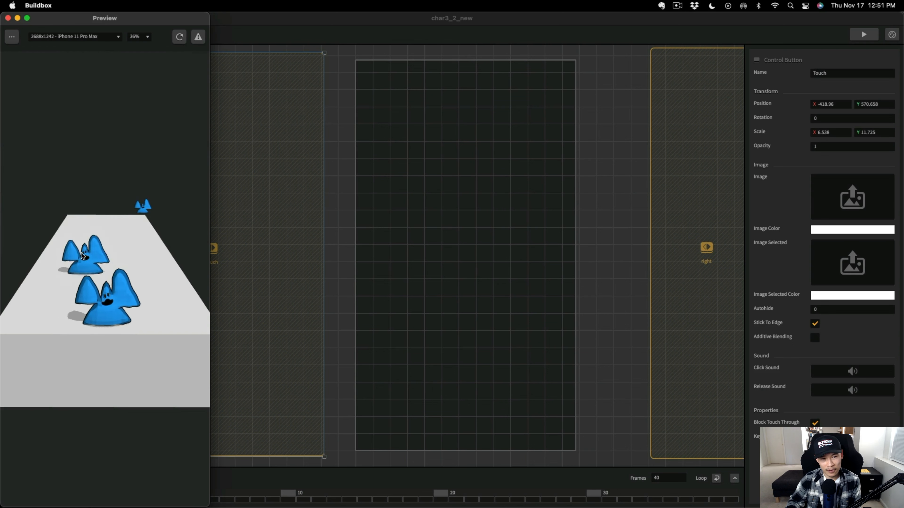
click(105, 365)
click(143, 277)
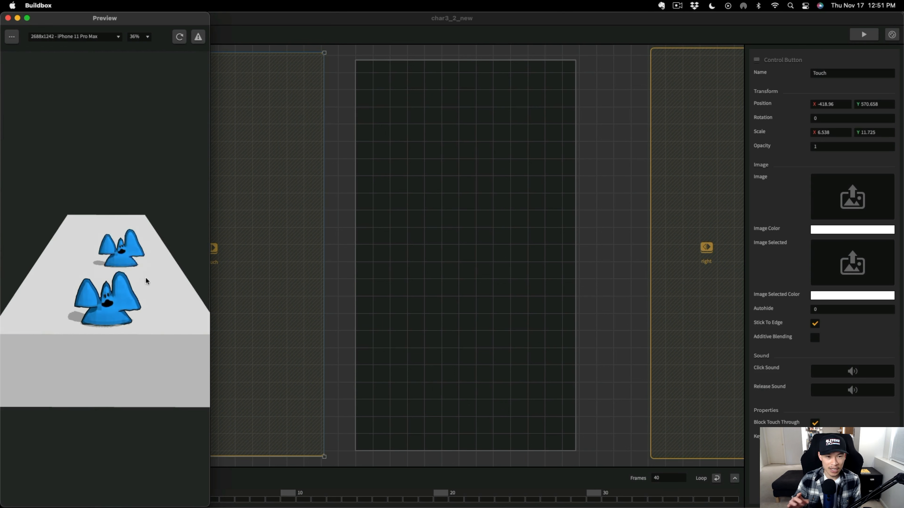
click(132, 243)
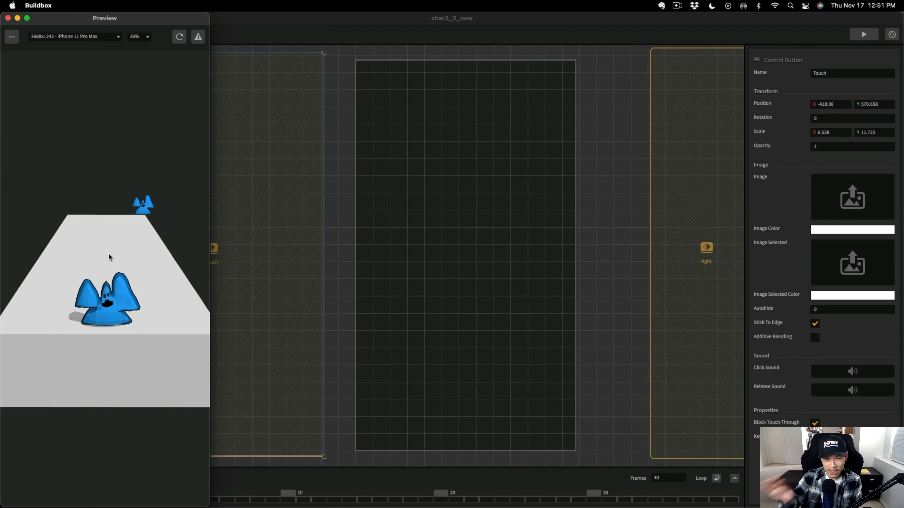
click(108, 257)
click(114, 351)
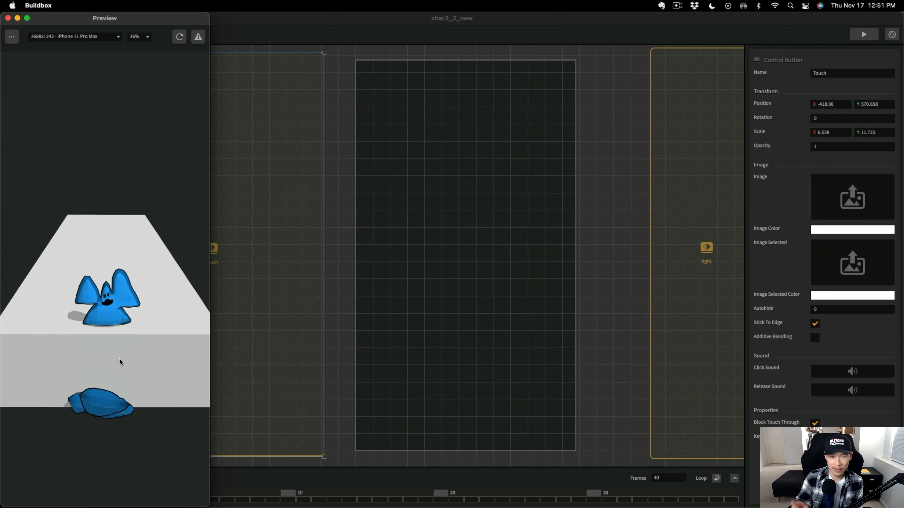
click(128, 266)
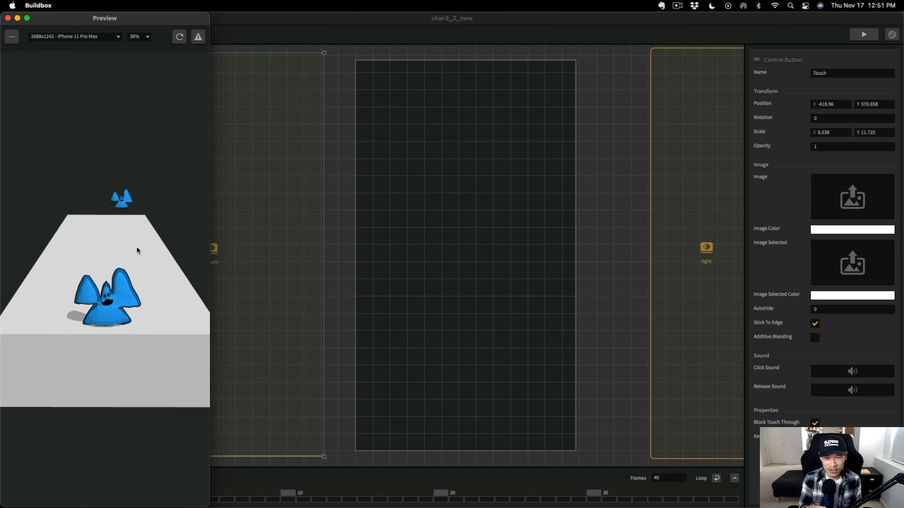
click(137, 250)
click(107, 256)
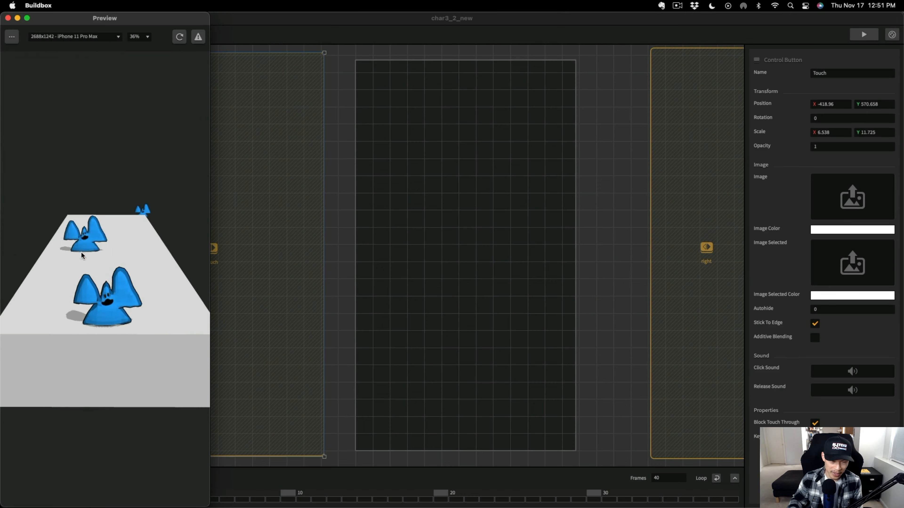
click(105, 335)
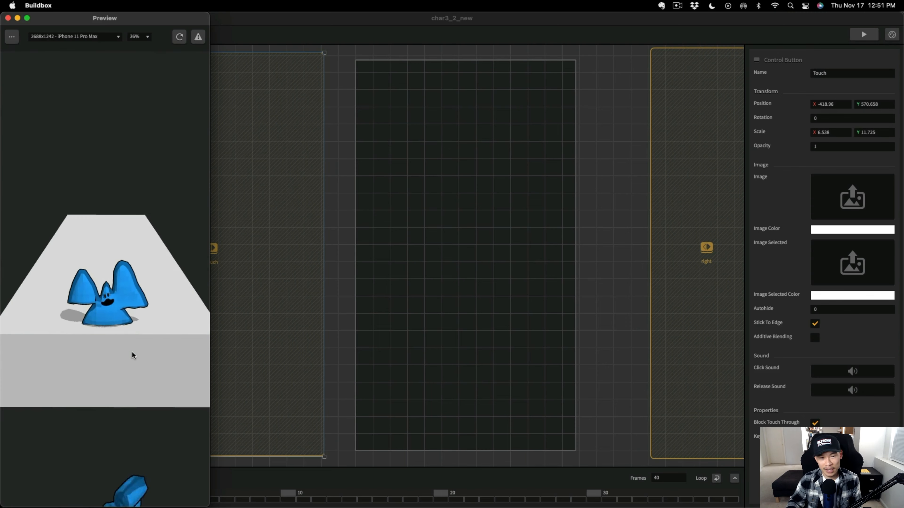
click(121, 255)
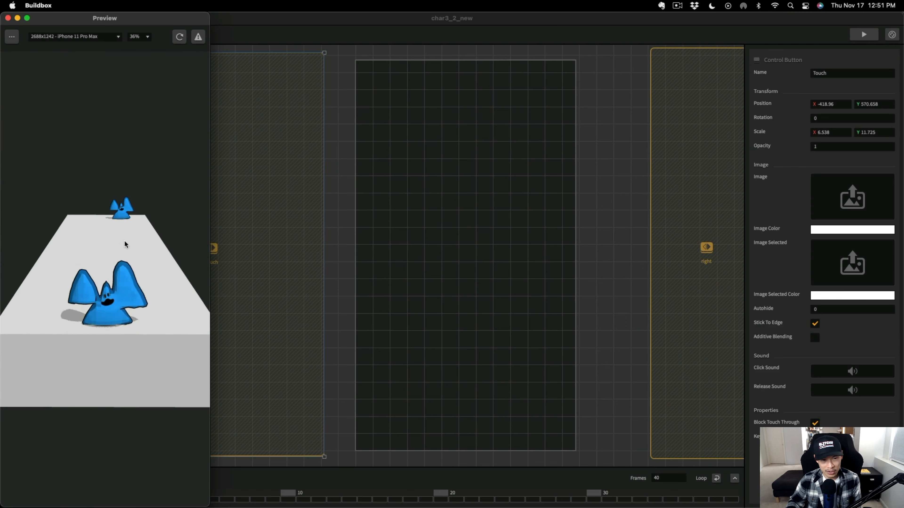
click(142, 250)
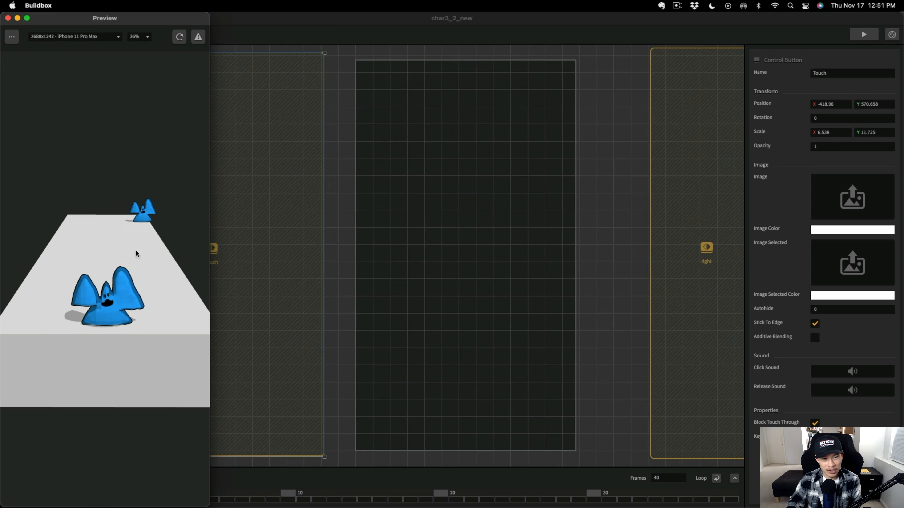
click(85, 256)
click(135, 242)
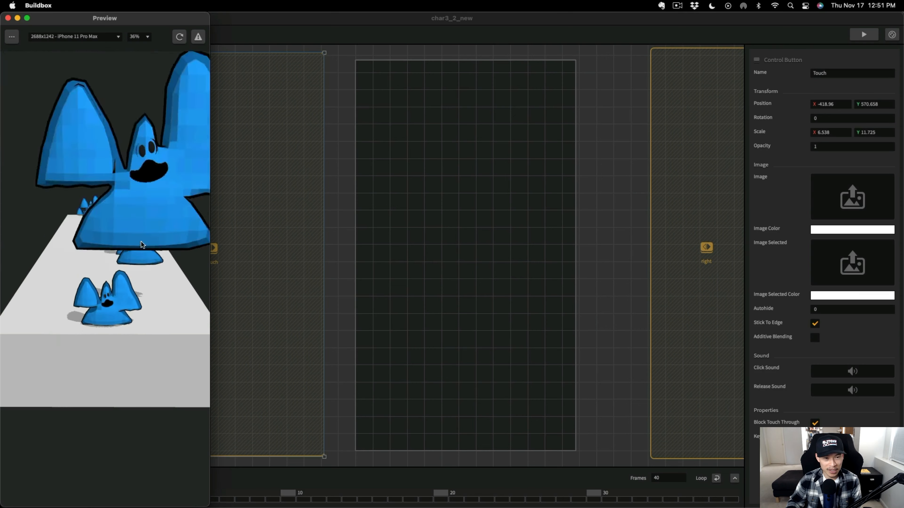
click(89, 232)
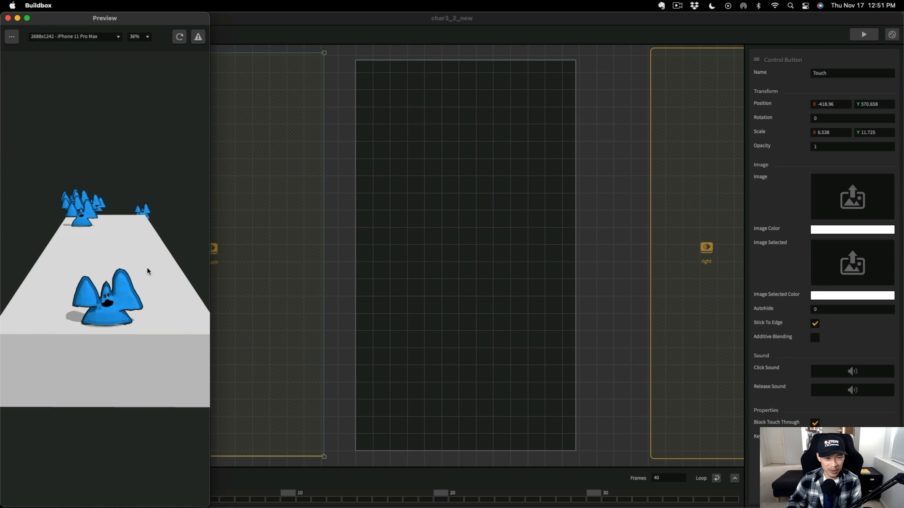
click(96, 249)
click(129, 247)
click(139, 246)
click(126, 241)
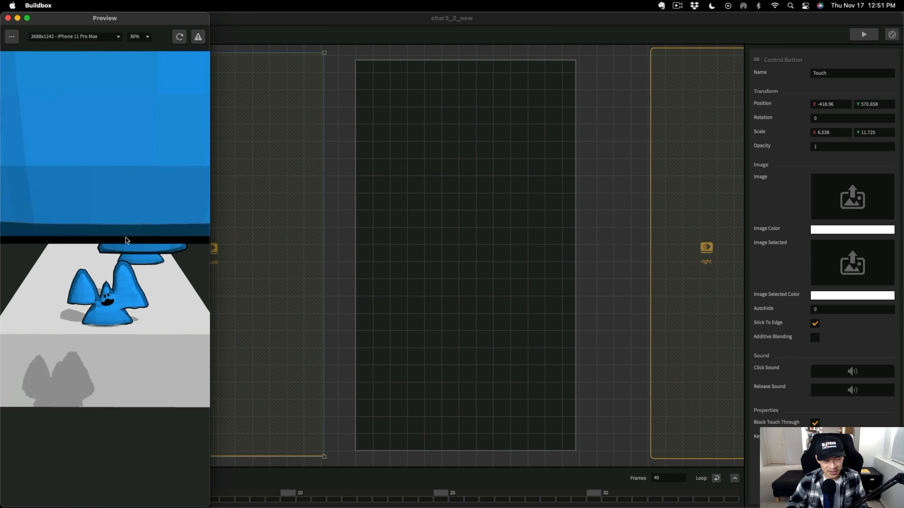
click(125, 240)
click(122, 244)
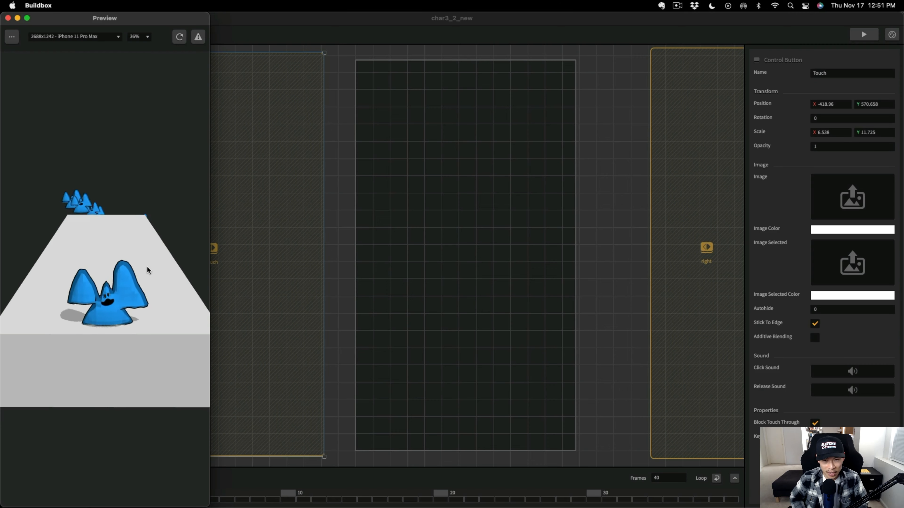
Continue launching blue ghosts at the far part, side and middle of the platform's surface, and close the preview
click(132, 243)
click(91, 232)
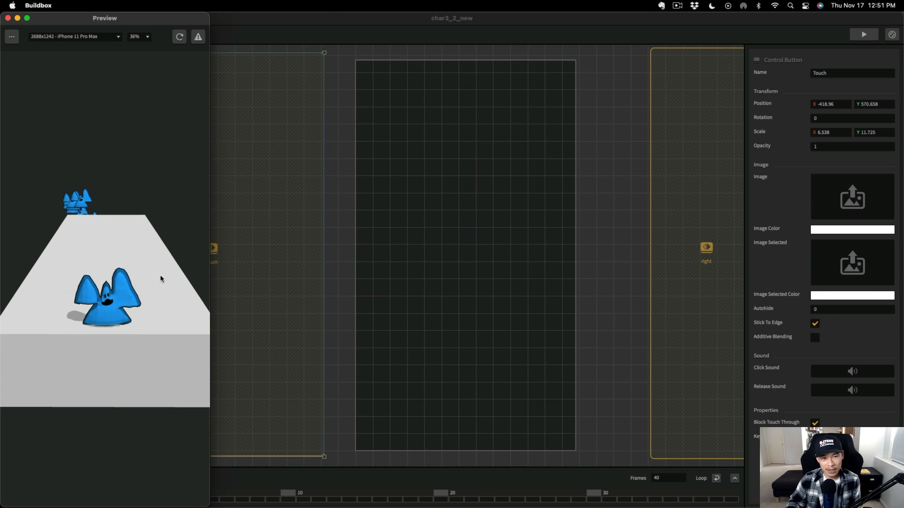
click(159, 277)
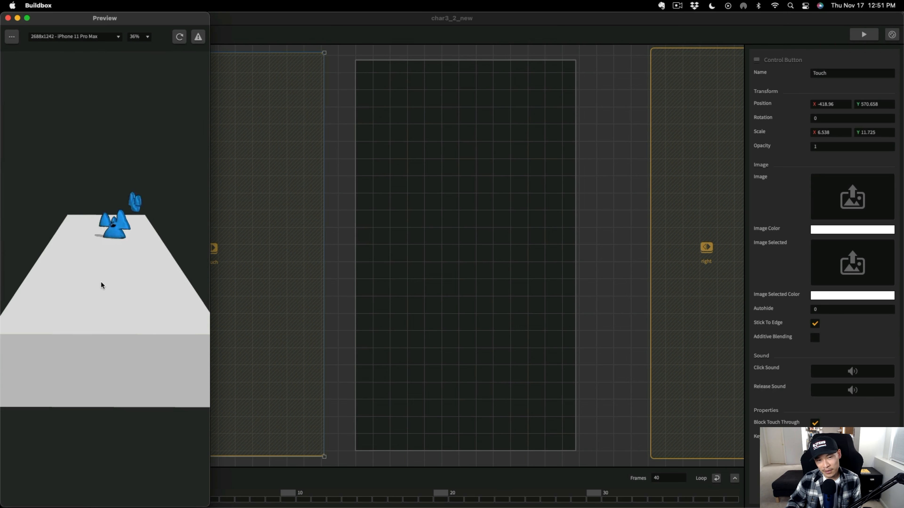
click(103, 283)
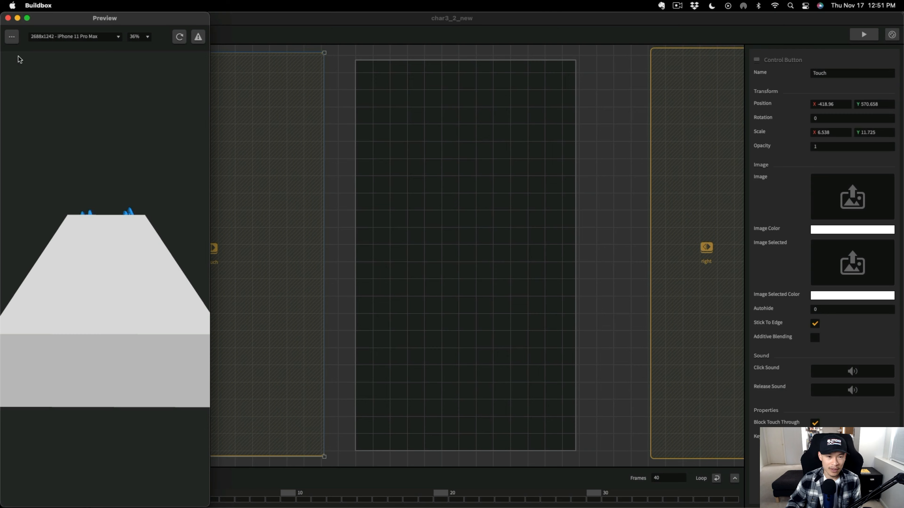
click(8, 17)
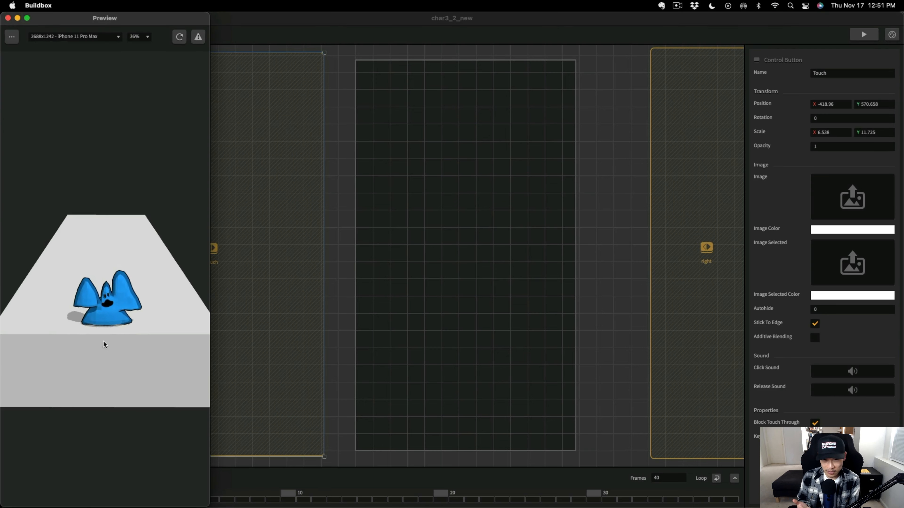
Preview the game in two more runs, launching blue ghosts at the platform's front face and at spots across its surface
click(105, 345)
click(121, 258)
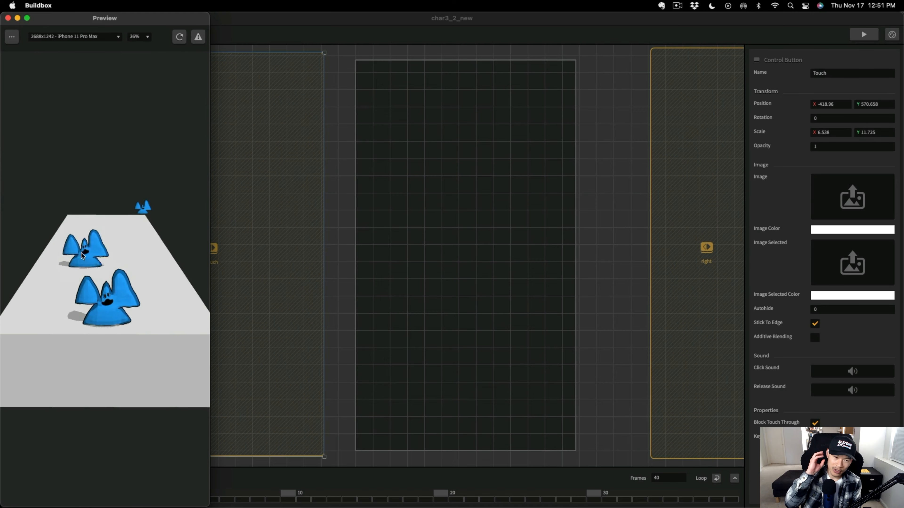
click(140, 245)
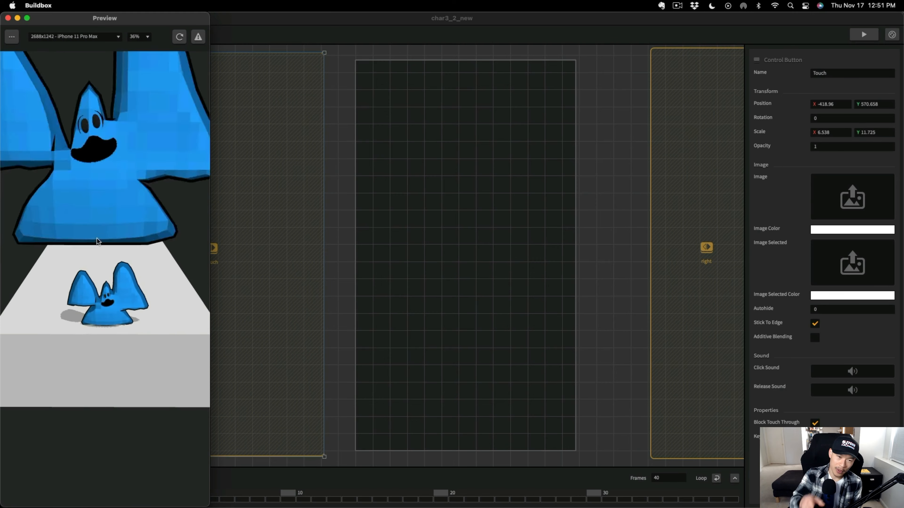
click(141, 244)
click(81, 238)
click(78, 236)
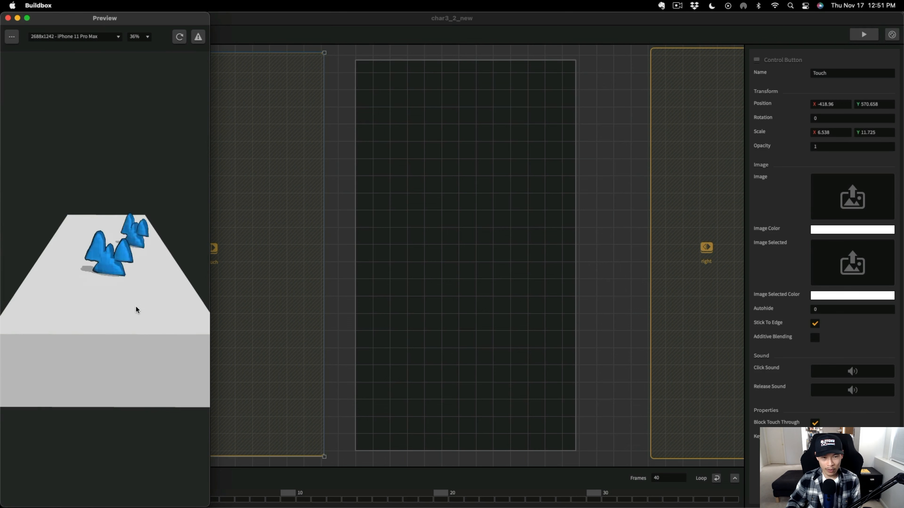
click(100, 284)
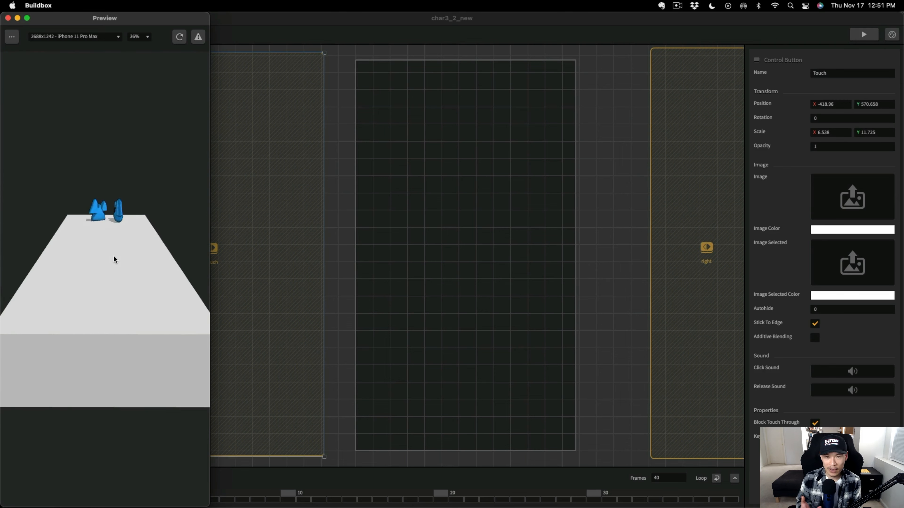
click(8, 18)
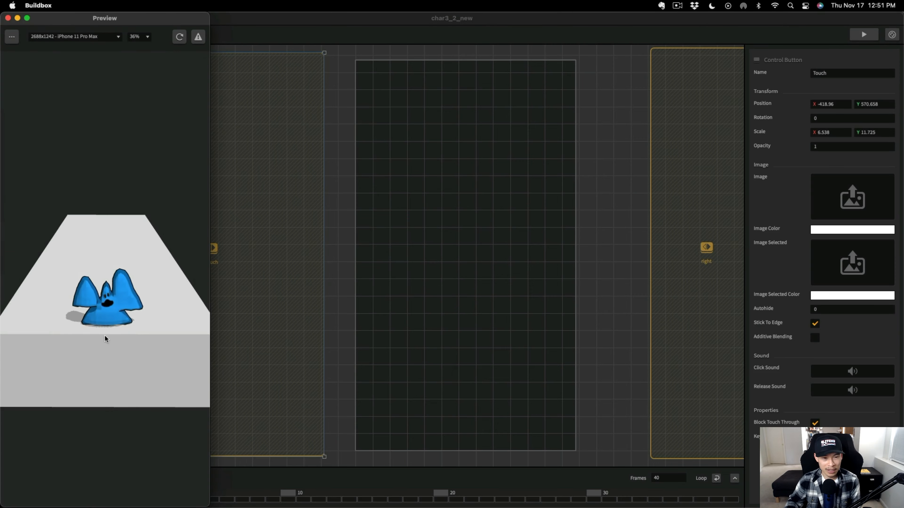
click(106, 340)
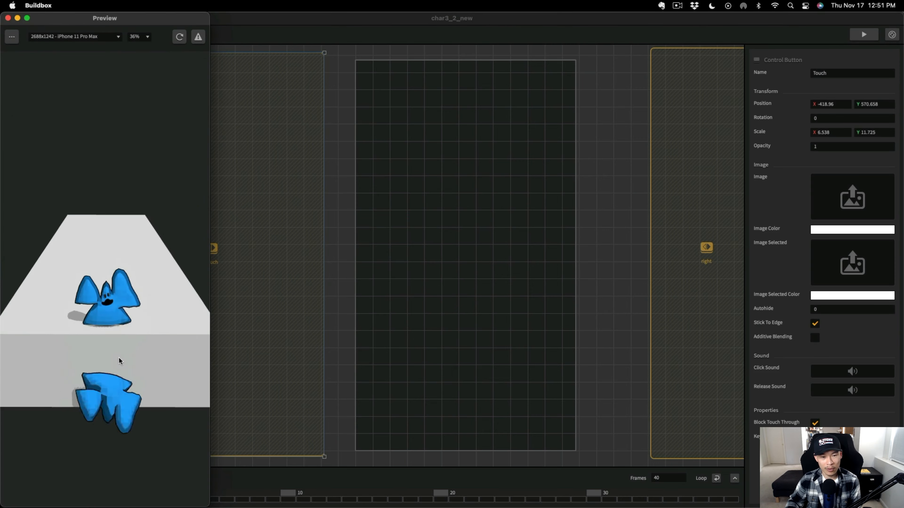
click(122, 260)
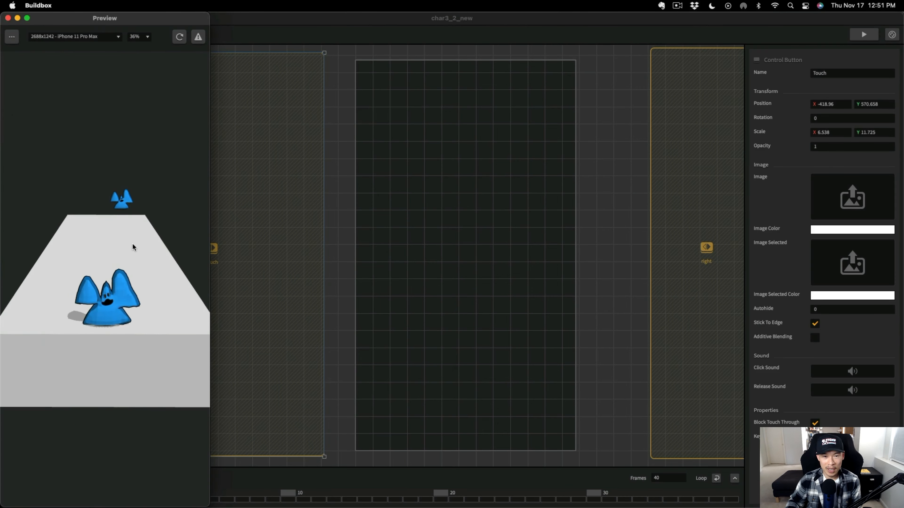
click(133, 246)
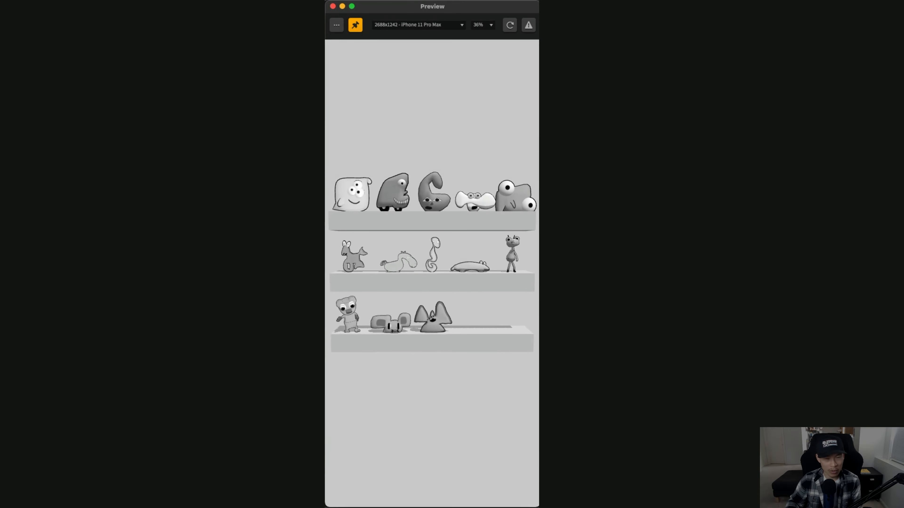
Play the shelf demo, launching balls at the characters on all three shelves to knock them off
click(346, 195)
click(512, 257)
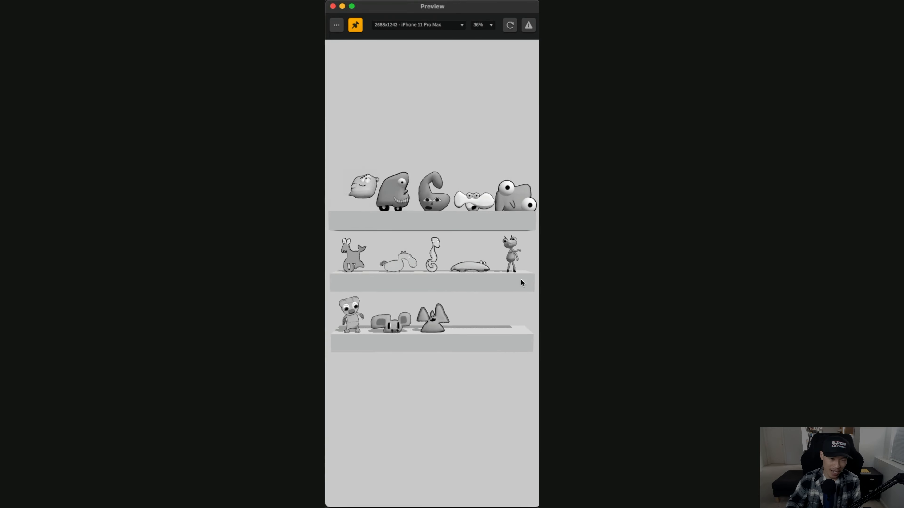
click(516, 195)
click(399, 261)
click(349, 314)
click(429, 322)
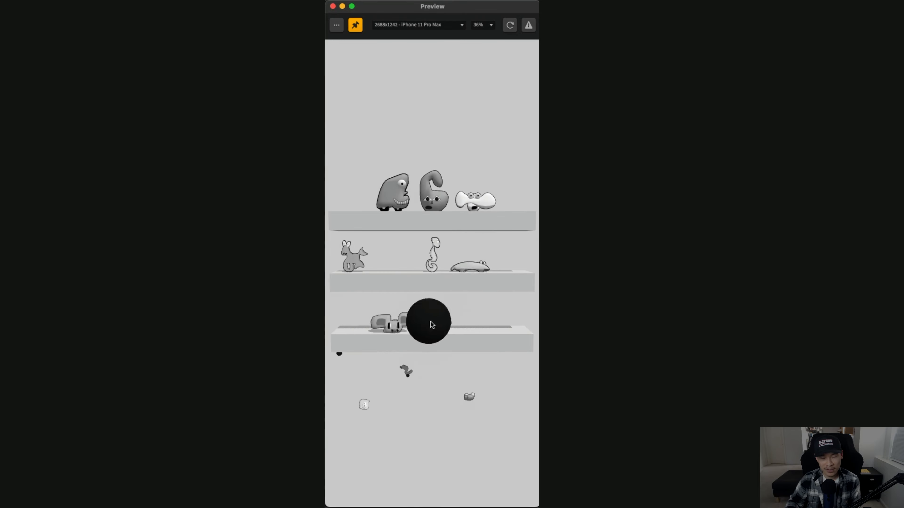
click(350, 252)
click(430, 189)
click(476, 208)
click(475, 267)
click(391, 194)
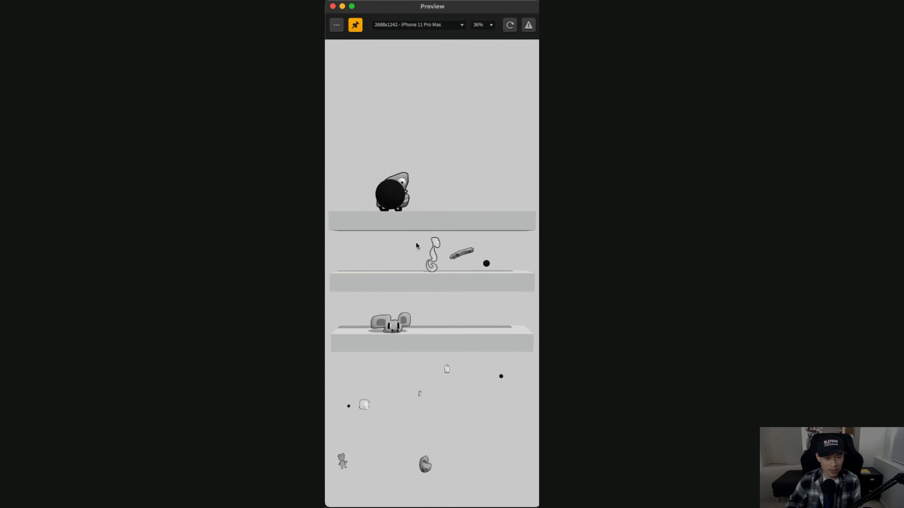
click(435, 253)
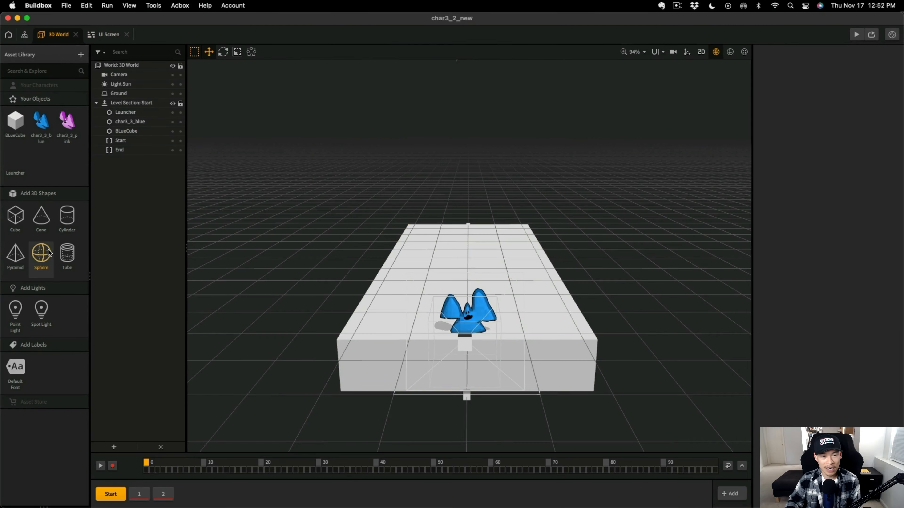
Add a sphere to the project's own objects as a new projectile
drag(41, 161, 42, 165)
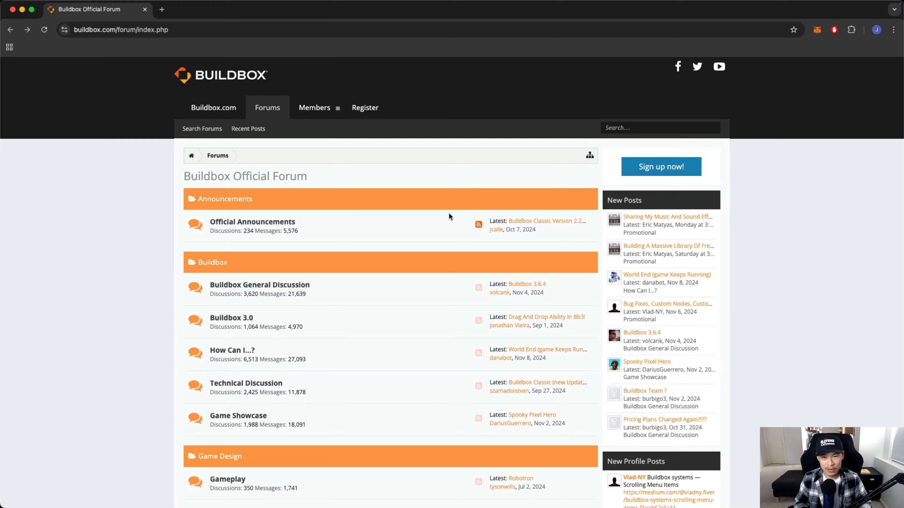
Browse the sections of the Buildbox Official Forum and look through the Templates folder inside the Buildbox 3 folder
scroll(478, 188, down, 8)
click(228, 288)
scroll(418, 299, down, 4)
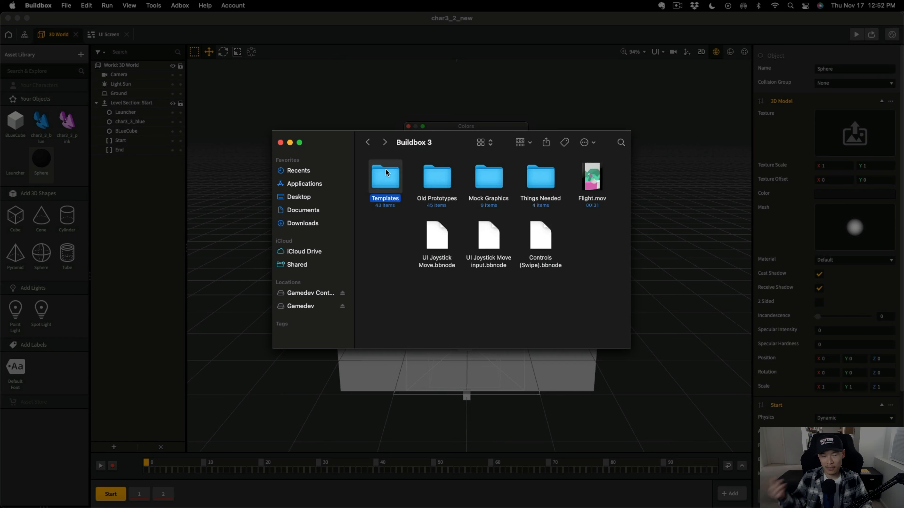
double_click(385, 169)
scroll(485, 242, down, 3)
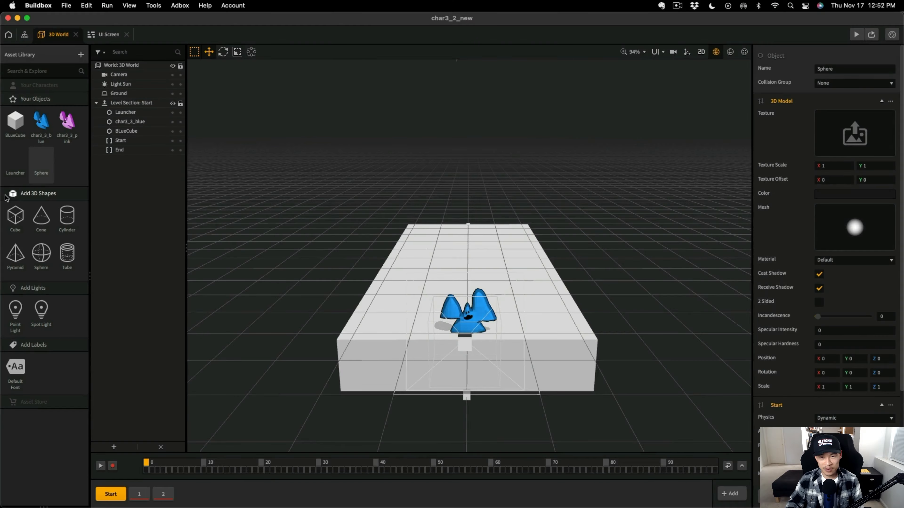
Open the Launcher object's node map and replace the blue ghost in the Launcher node's asset slot with the Sphere
click(16, 164)
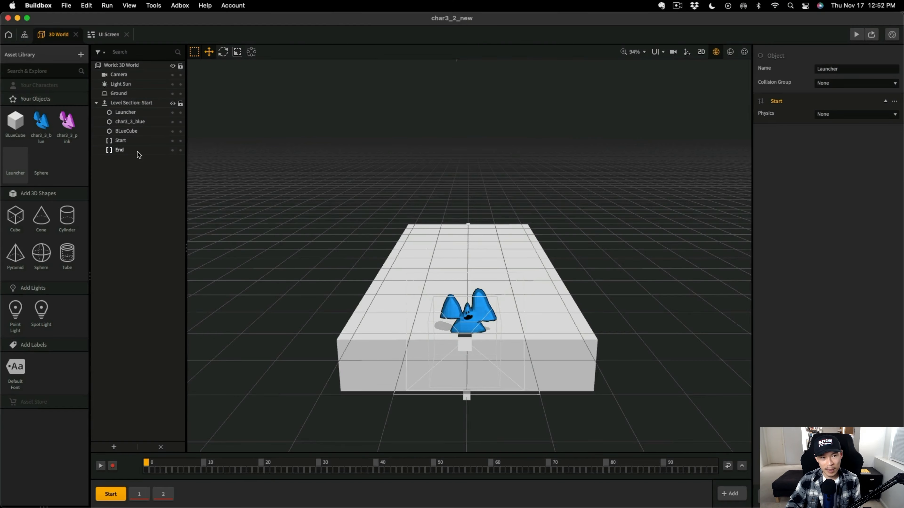
double_click(21, 161)
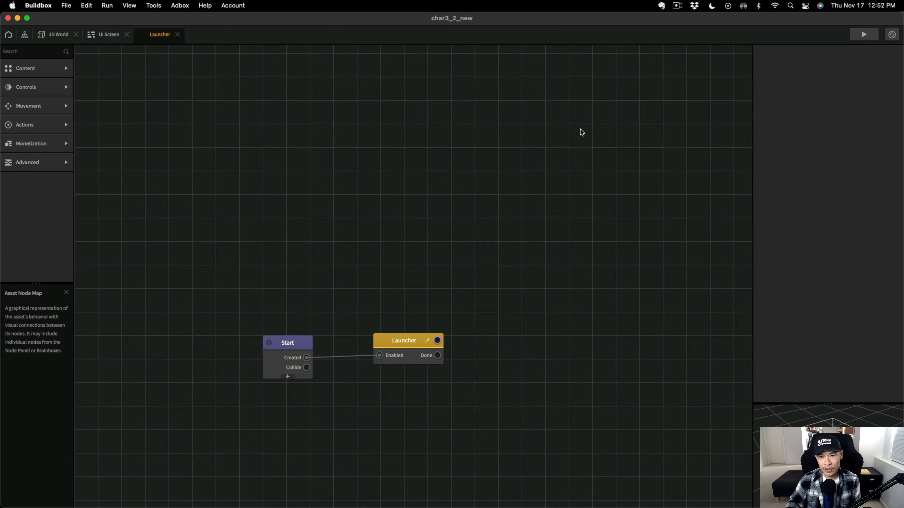
click(410, 341)
click(879, 102)
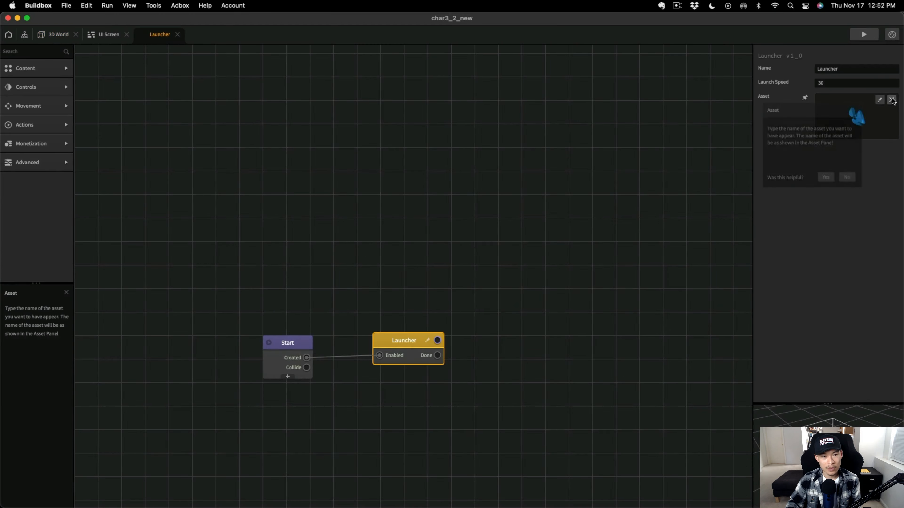
click(82, 206)
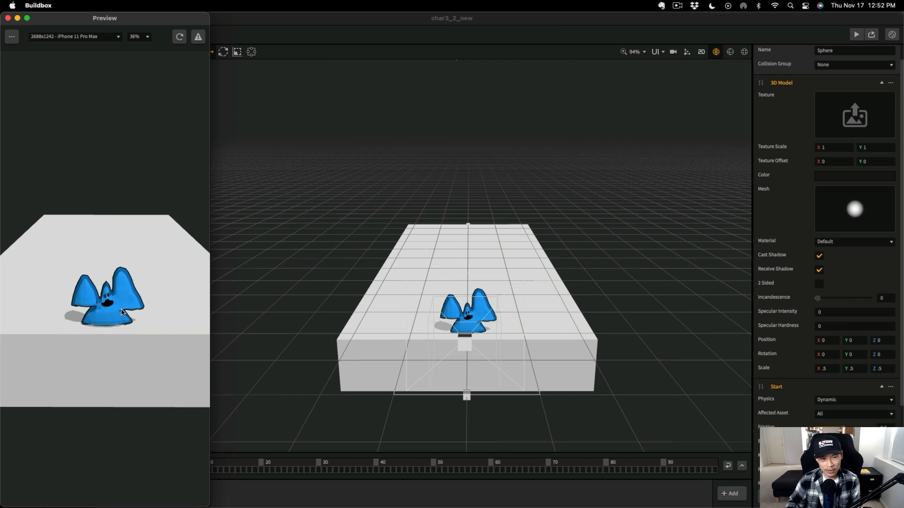
Test launching spheres at the blue ghost in the preview, restarting the game between attempts
click(114, 303)
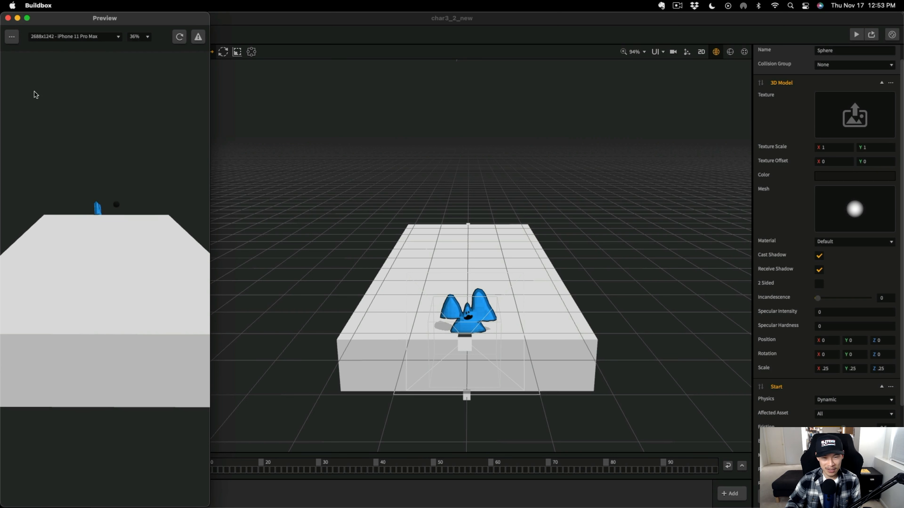
click(180, 36)
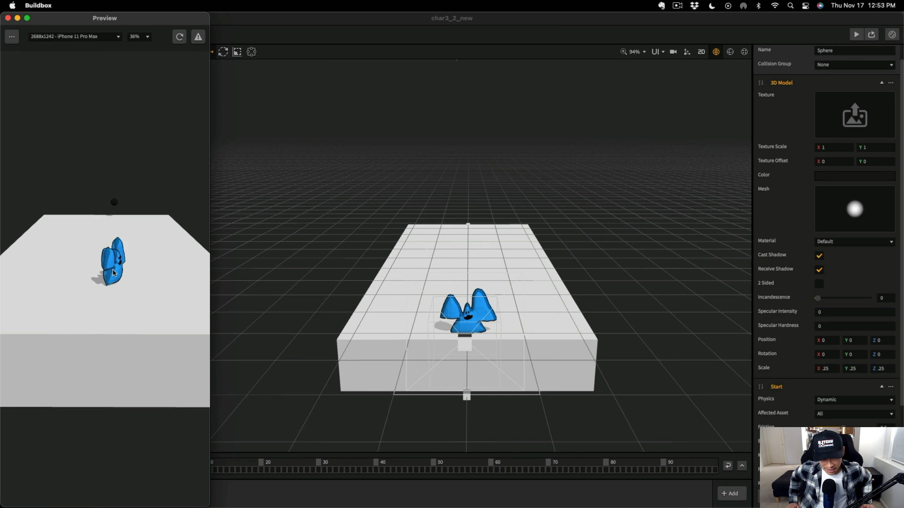
click(115, 268)
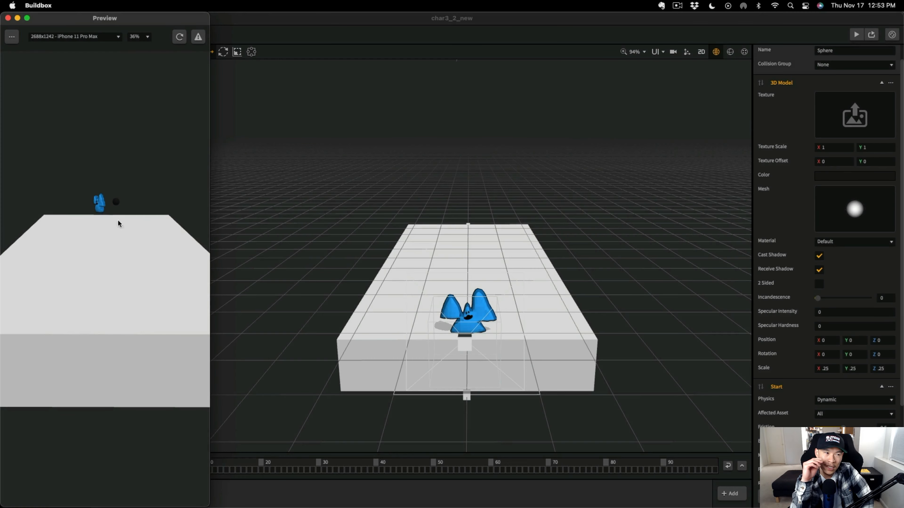
click(178, 37)
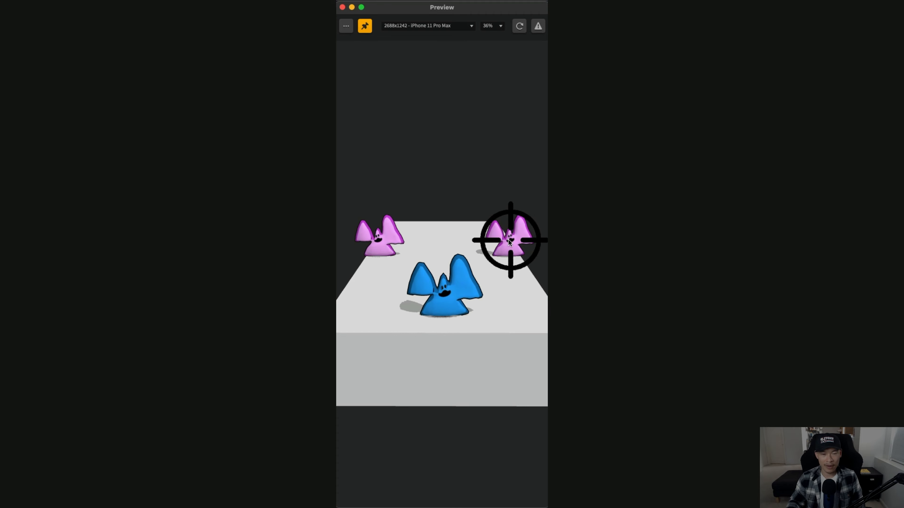
Play the crosshair version of the game, shooting spheres at the blue ghost and both pink ghosts in two runs
click(442, 291)
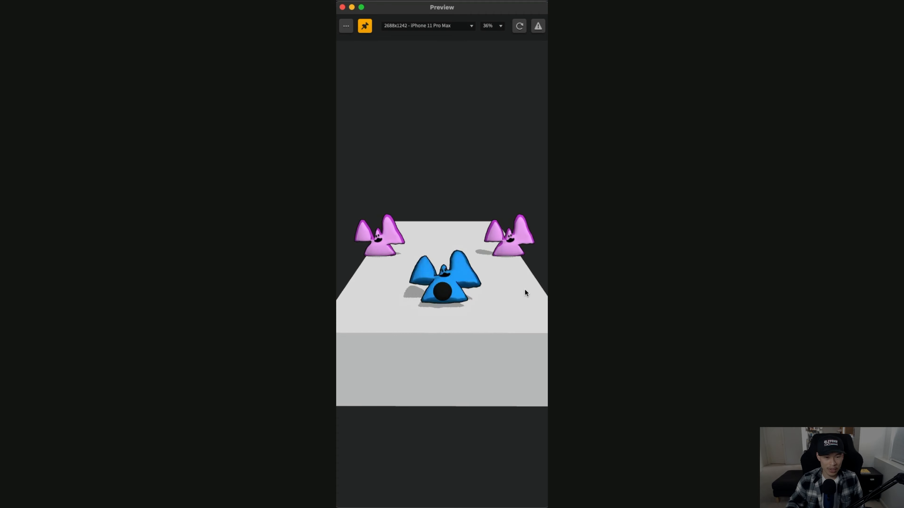
click(509, 243)
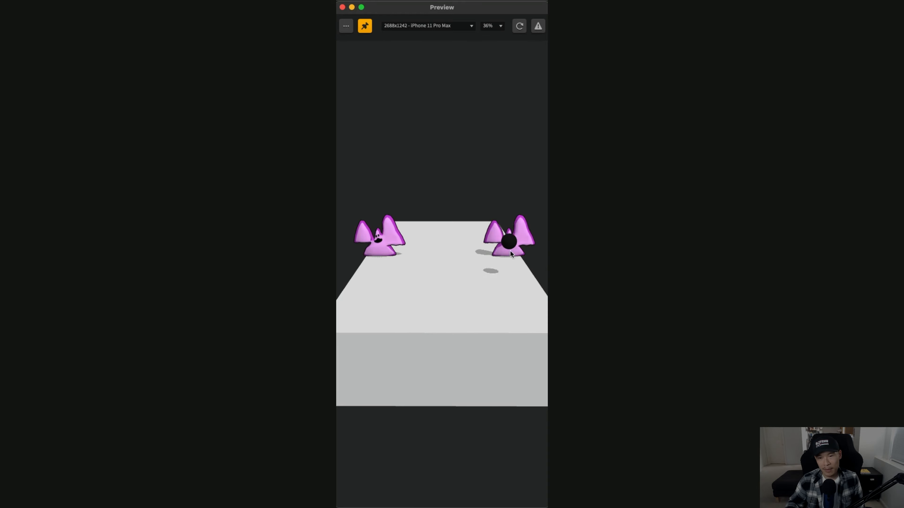
click(378, 236)
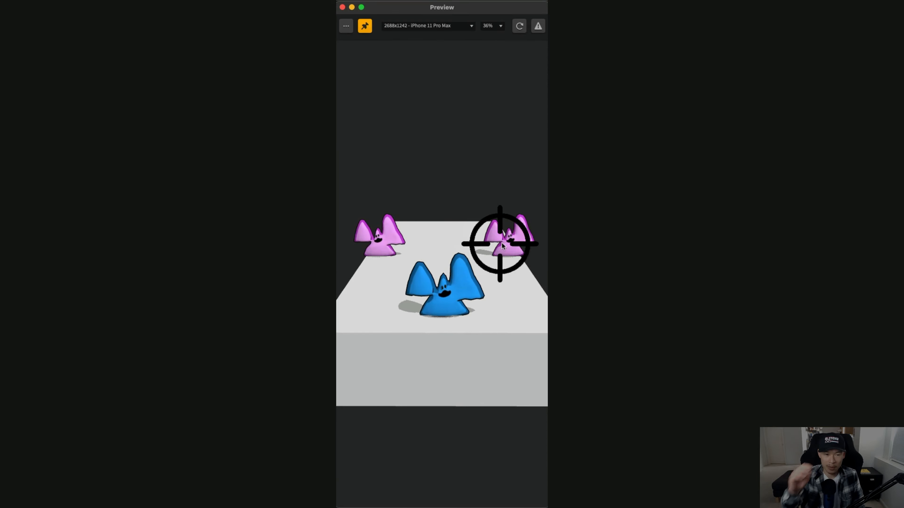
click(444, 290)
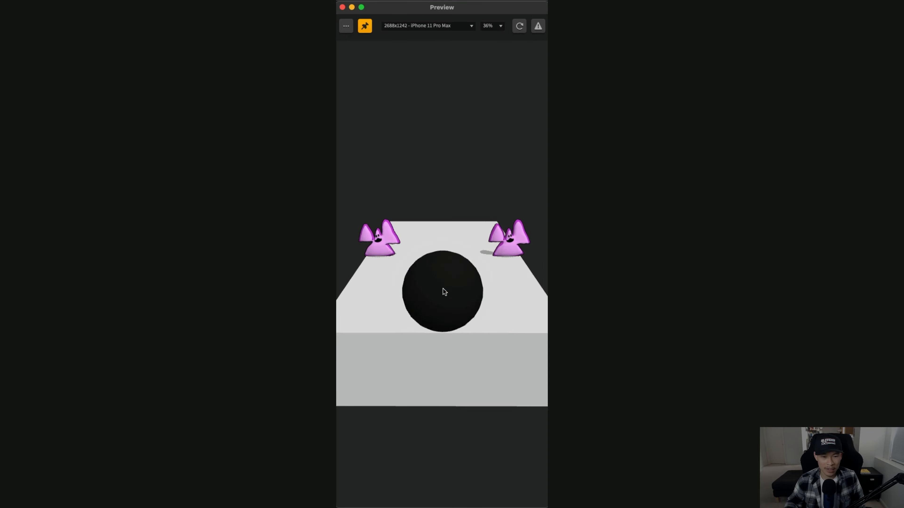
click(508, 239)
click(379, 237)
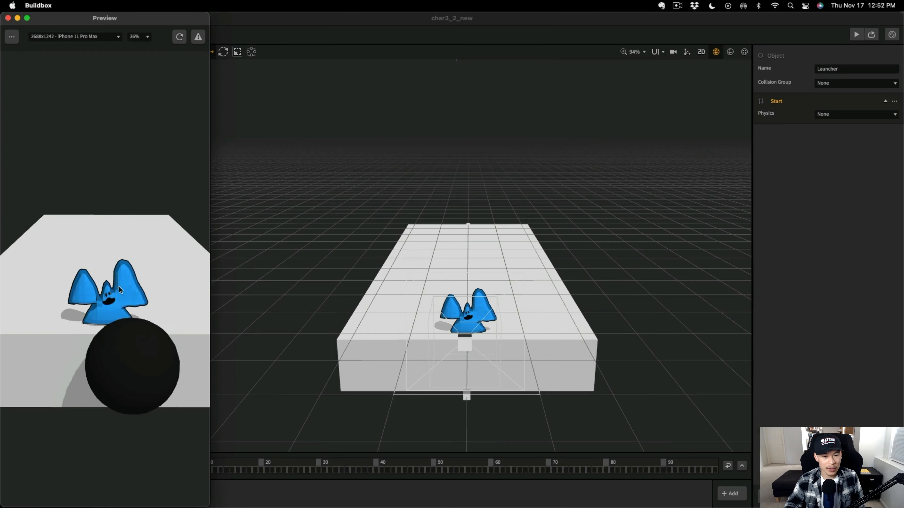
Test launching the full-size sphere at the blue ghost and close the preview
click(121, 299)
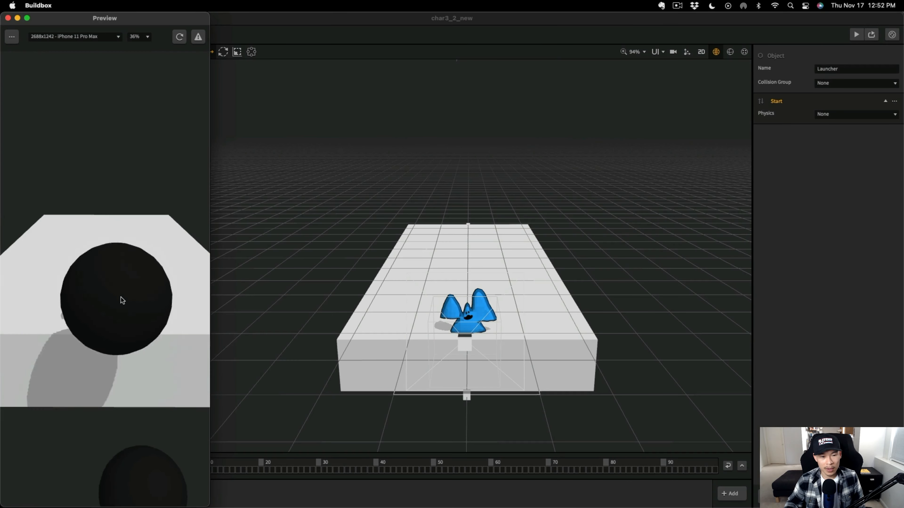
click(8, 18)
Set the Sphere's scale to .5 on X, Y and Z, and preview the game
click(45, 166)
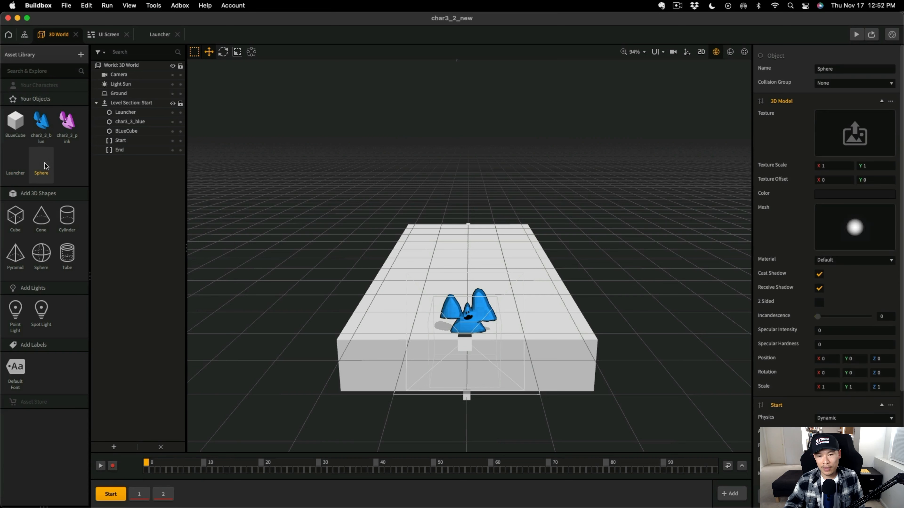
click(19, 164)
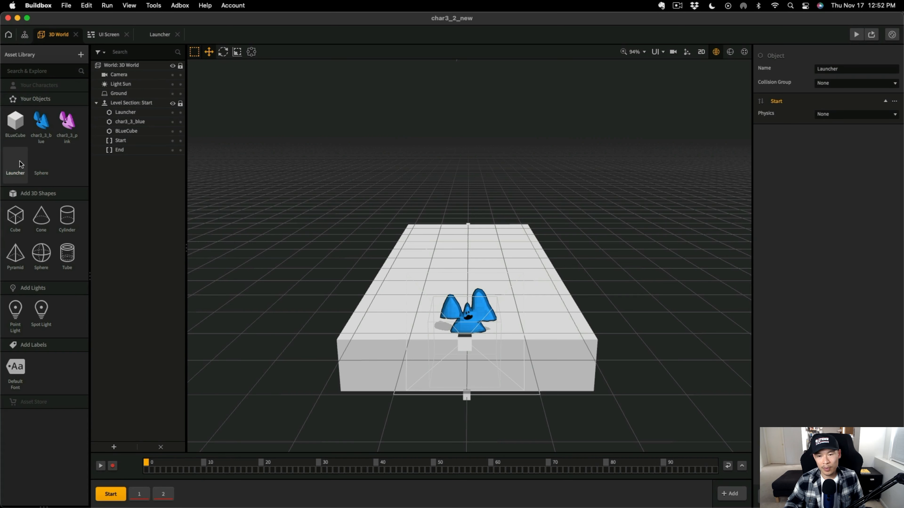
click(42, 164)
scroll(827, 333, down, 1)
mouse_move(831, 368)
mouse_down()
mouse_move(812, 369)
mouse_move(841, 369)
mouse_up()
text(.5.5)
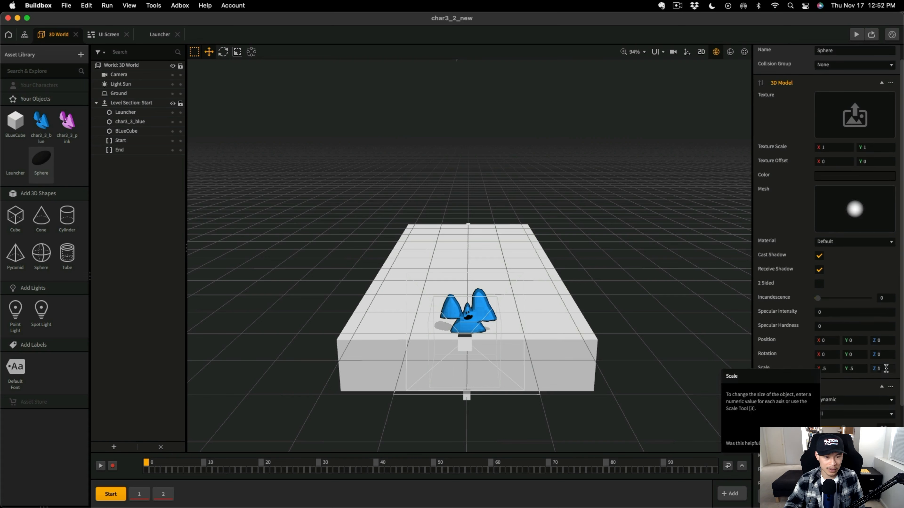
drag(885, 369, 868, 369)
text(.5)
click(856, 35)
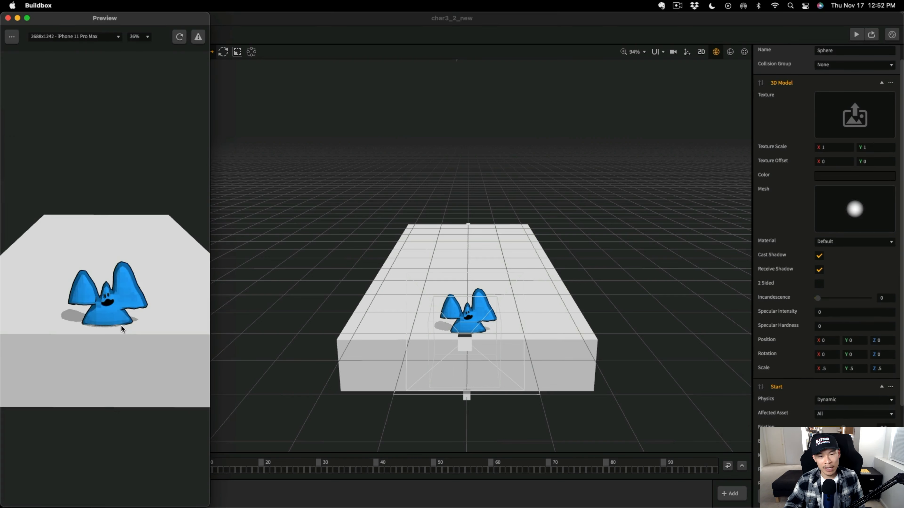
Test-launch a ball in the preview, close it, and set the Sphere's model scale to .25 on X, Y and Z
click(113, 300)
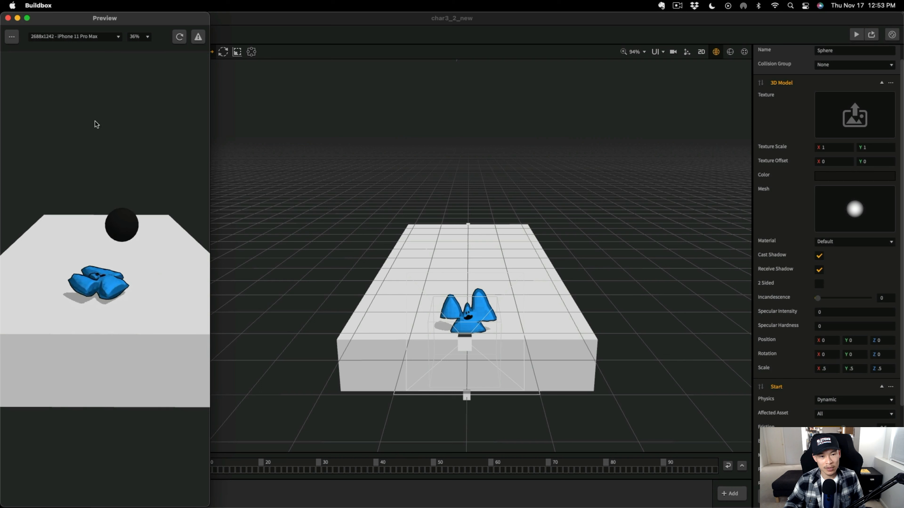
click(7, 18)
double_click(825, 368)
text(.25)
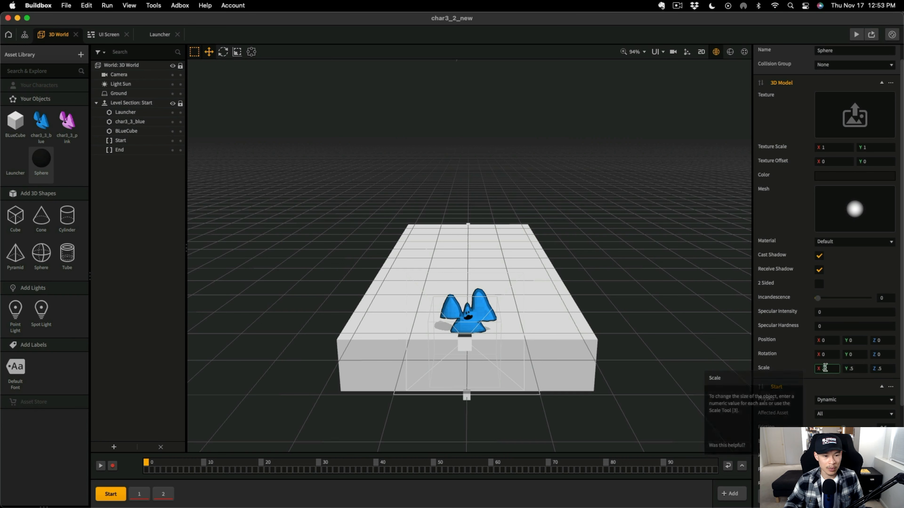
double_click(855, 369)
text(.25)
double_click(883, 370)
text(.25)
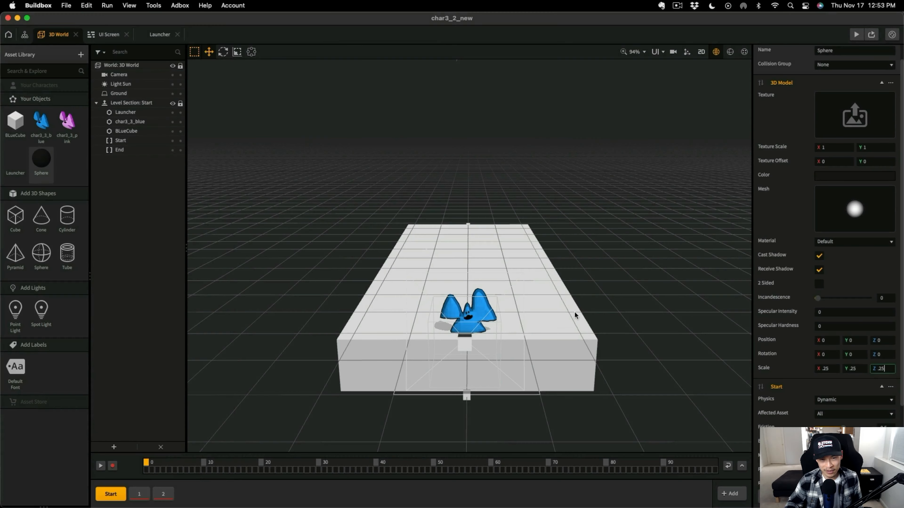
Shorten the BLueCube platform under the blue character to a Z scale of about 1.16
scroll(558, 295, down, 3)
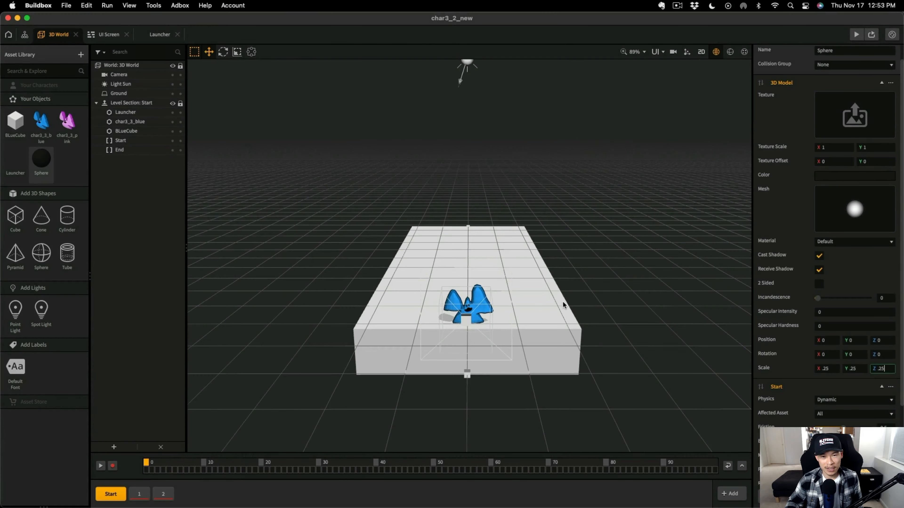
drag(562, 304, 492, 278)
scroll(493, 279, down, 1)
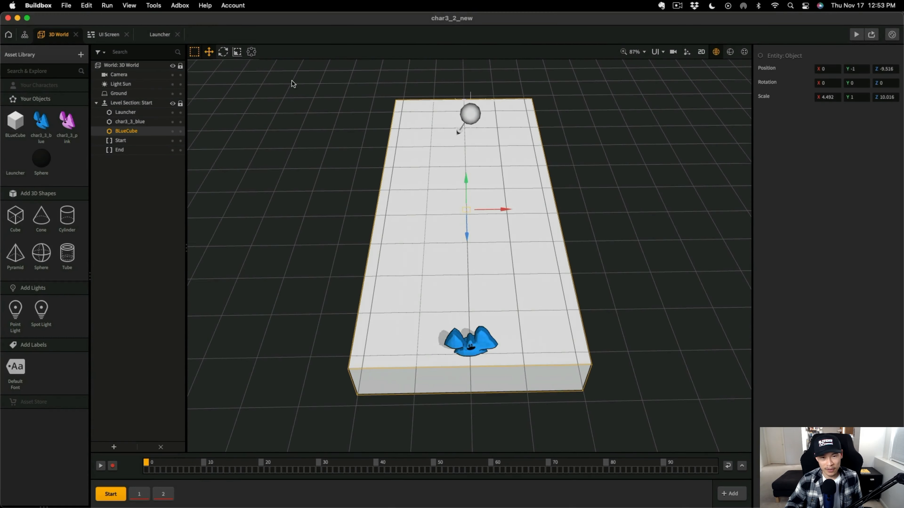
click(251, 53)
drag(464, 108, 474, 302)
drag(555, 356, 512, 308)
Duplicate the BLueCube platform above the character, flatten the copy to about 0.43 in Y scale and position it at about Y 2.4
key(w)
alt+drag(476, 264, 476, 164)
drag(550, 331, 570, 256)
click(507, 200)
key(r)
drag(477, 168, 477, 193)
drag(548, 249, 525, 296)
key(w)
drag(469, 120, 469, 144)
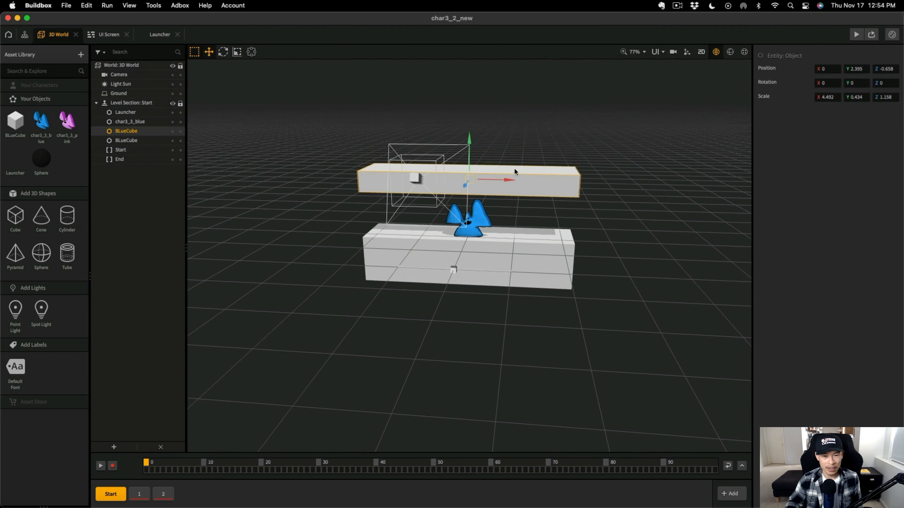
Set the upper cube's Y scale to 0.45
drag(570, 221, 565, 199)
click(821, 97)
click(864, 97)
text(0.45)
drag(674, 284, 665, 264)
Set the X scale to 4.5 and the Z scale to 1 on both the upper and lower cubes
click(526, 257)
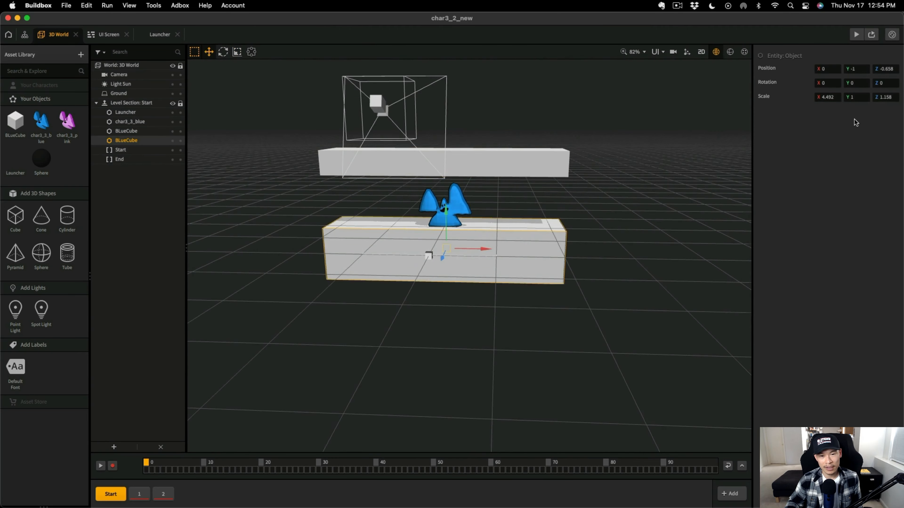
click(885, 96)
text(1)
click(534, 163)
text(4.5)
click(540, 246)
click(822, 97)
click(518, 171)
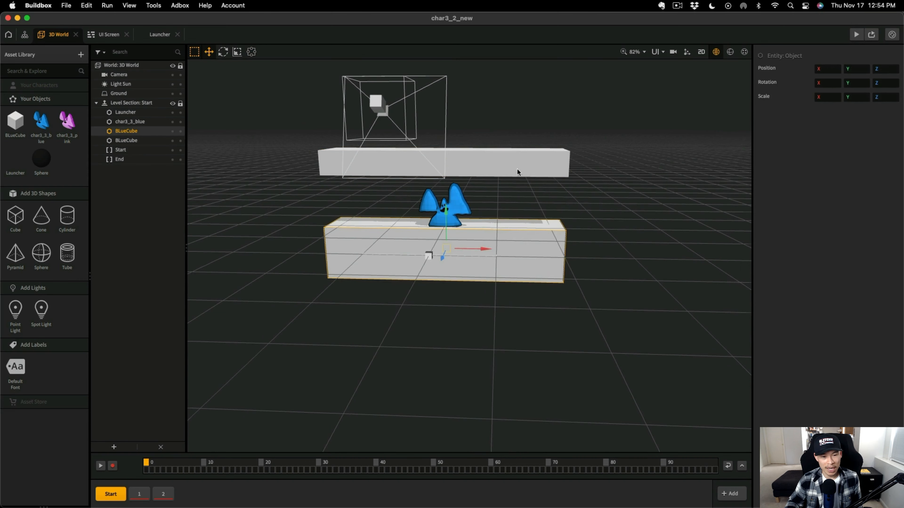
click(534, 246)
right_drag(584, 328, 575, 297)
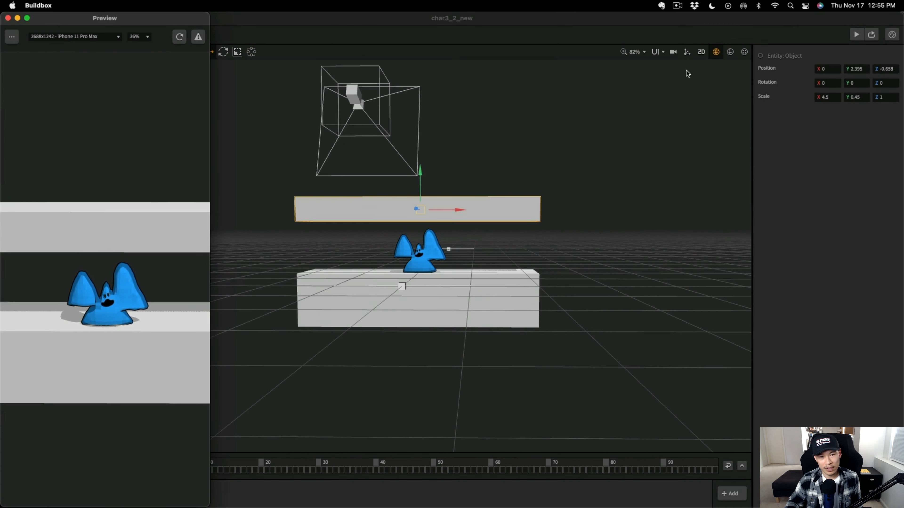
Pull the scene camera back and set its position to X 0, Y 1, Z 18 and its X rotation to 0
click(673, 52)
scroll(511, 262, down, 5)
scroll(511, 263, down, 5)
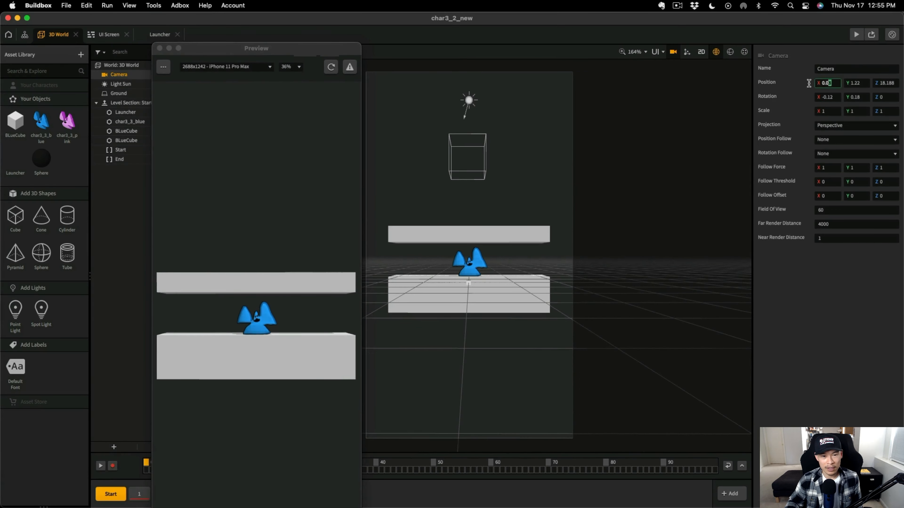
drag(855, 83, 835, 81)
text(321)
drag(898, 84, 823, 98)
text(180)
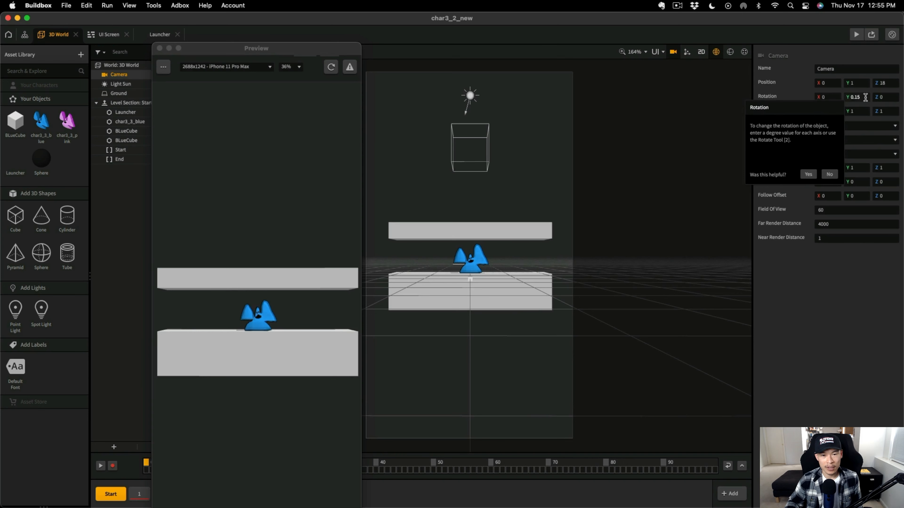
Move the camera in to about Z 17.1 so the two cubes span the width of the preview
scroll(488, 281, up, 2)
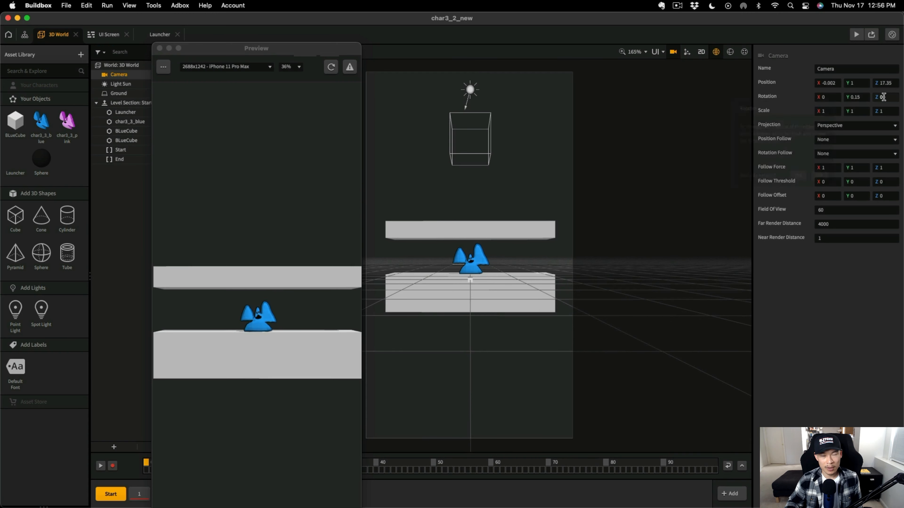
text(40)
drag(884, 97, 868, 96)
text(0)
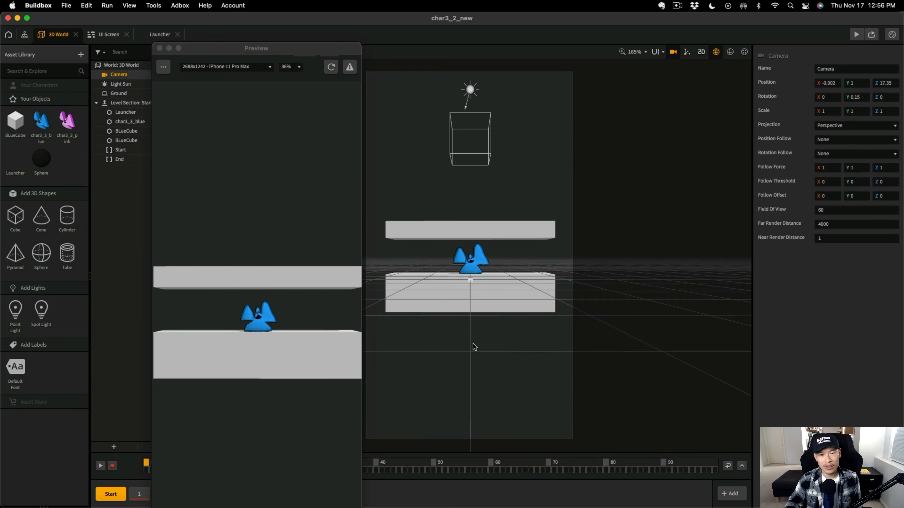
click(260, 312)
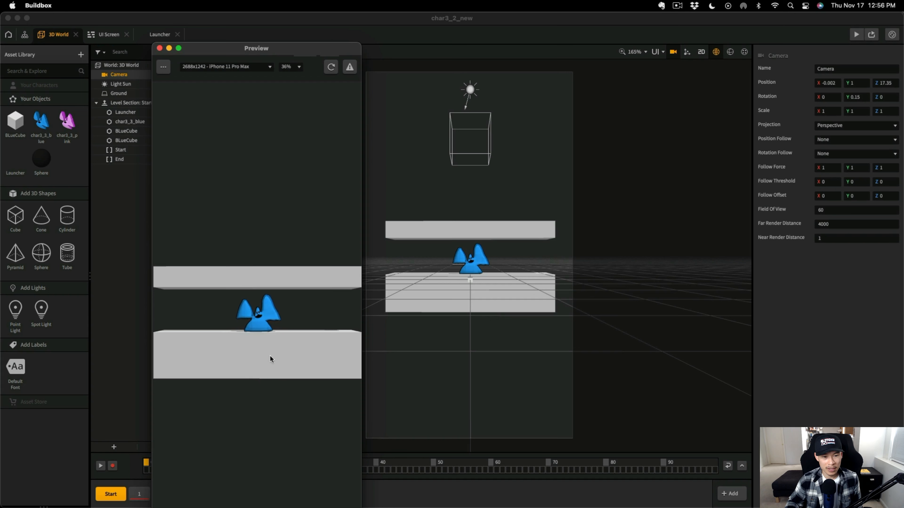
scroll(501, 161, down, 1)
scroll(501, 162, up, 2)
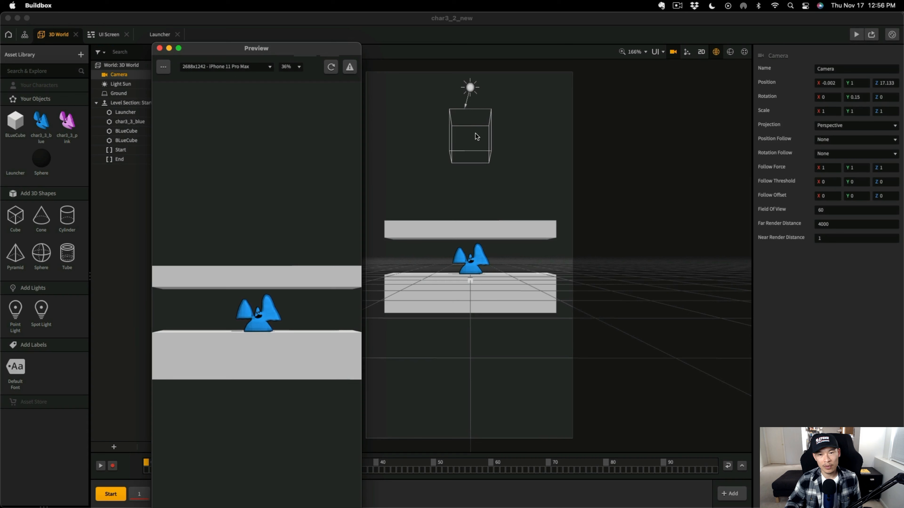
Lower the Launcher to about Y 0.92, level with the blue character
click(476, 137)
click(262, 312)
drag(467, 106, 471, 226)
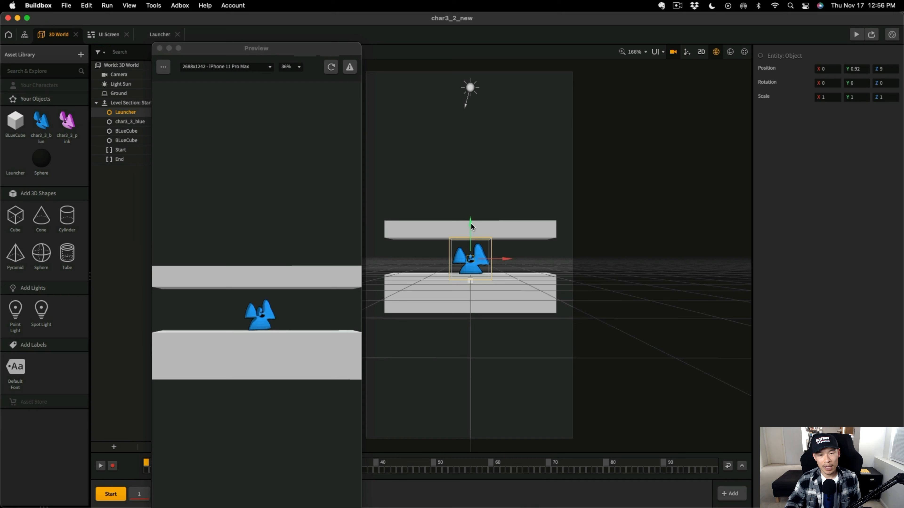
Test shots at the character in the preview, restarting it between tries, and close the preview
click(261, 309)
click(331, 69)
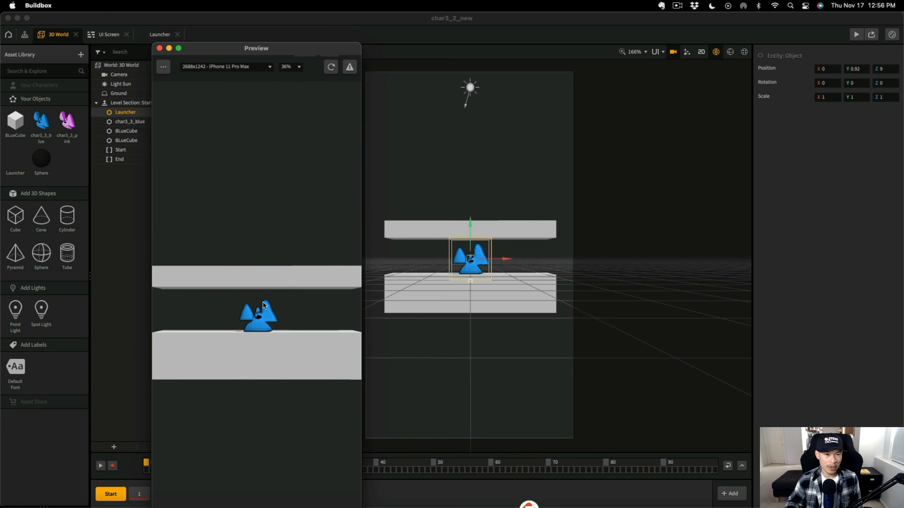
click(329, 68)
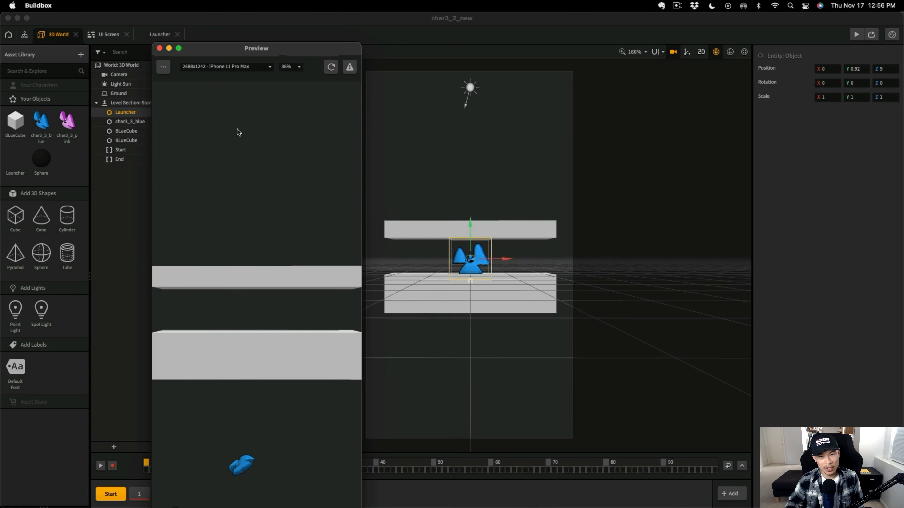
click(160, 48)
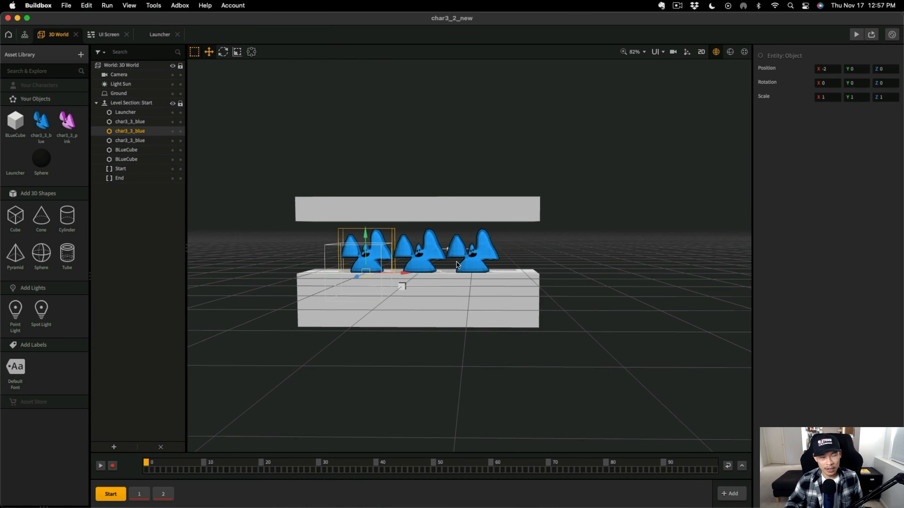
Duplicate the blue character into a row of five on the lower cube, spaced 2 units apart along X
click(366, 257)
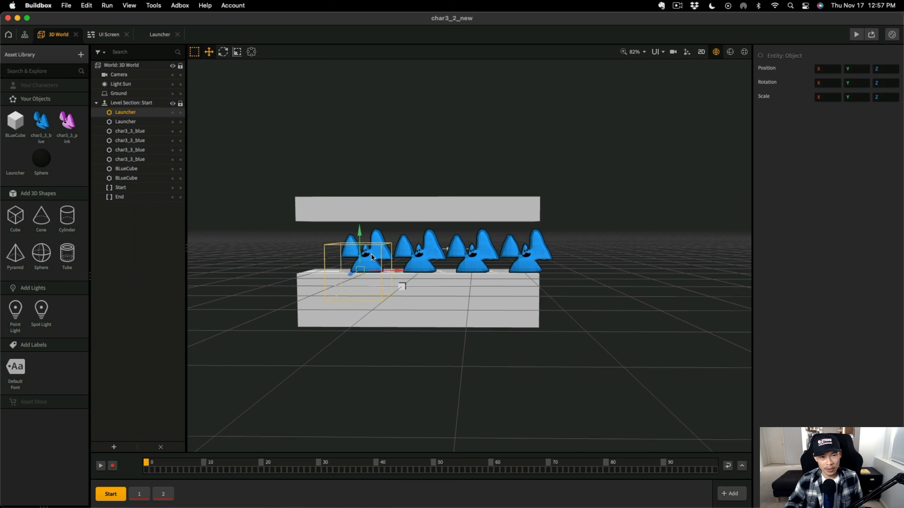
click(366, 257)
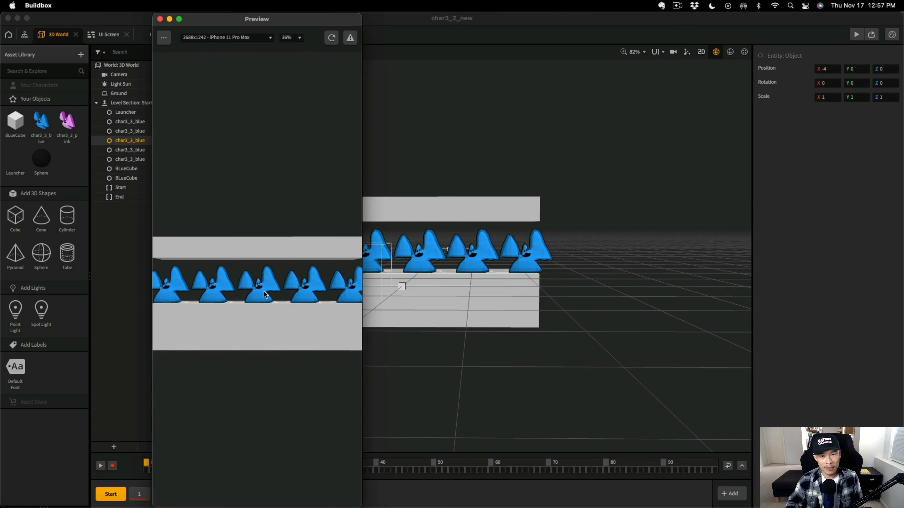
Set the X scale of both the upper and lower cubes to 5 so they fit the row of characters
click(677, 53)
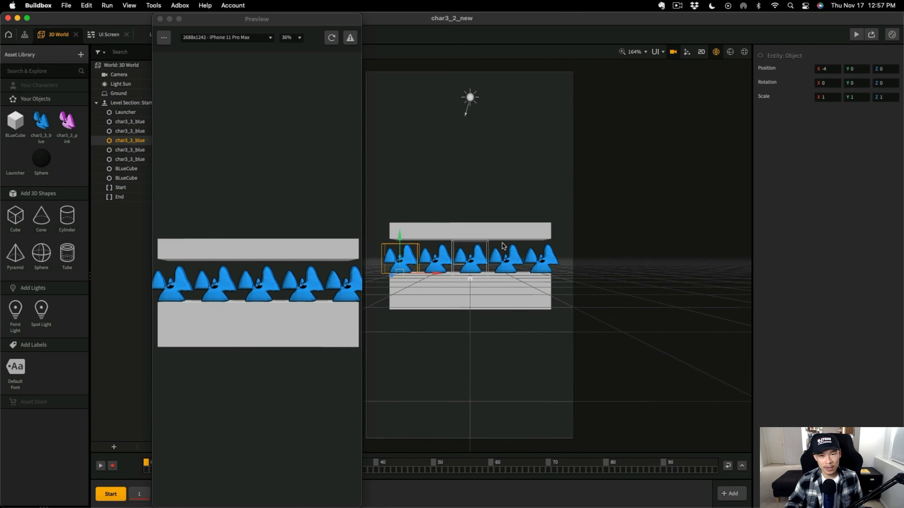
click(515, 235)
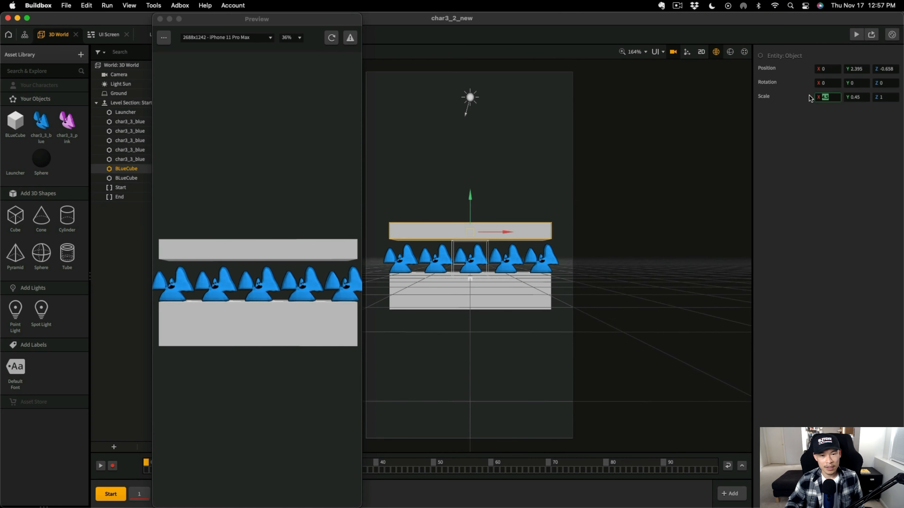
text(5)
key(Return)
click(533, 289)
click(814, 98)
text(5)
key(Return)
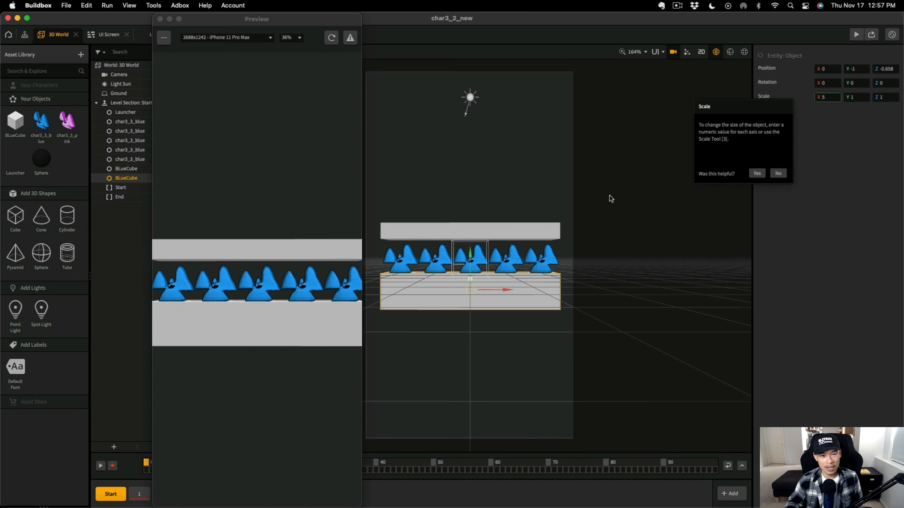
Test shots at the row of characters in the preview and restart it with collision shapes displayed to examine the sphere's collision size
click(261, 283)
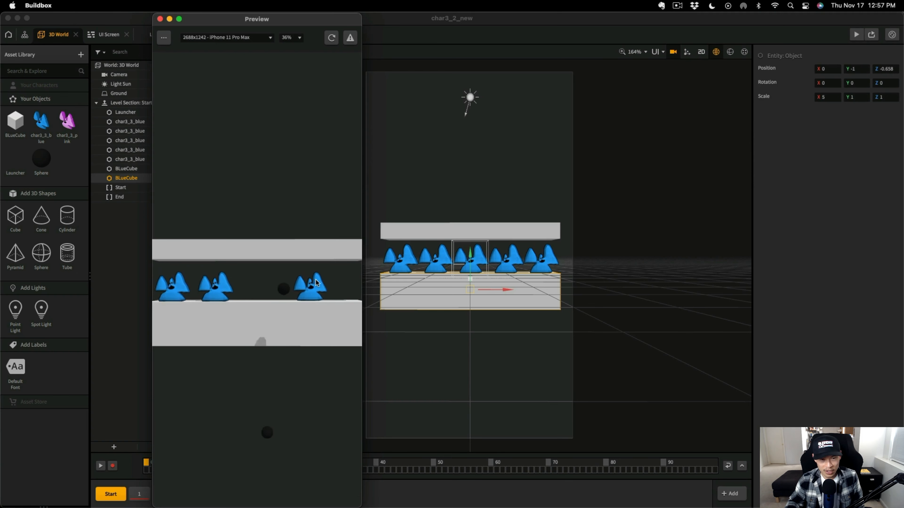
click(261, 284)
click(261, 283)
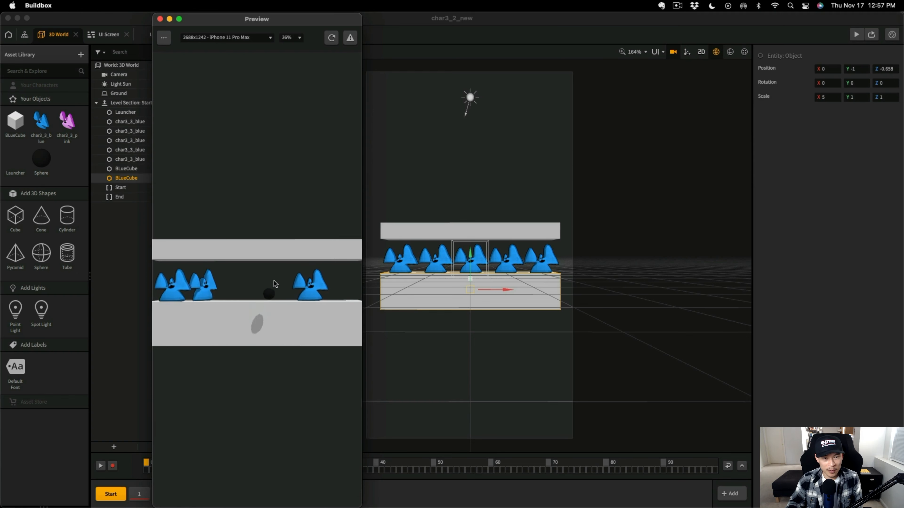
click(163, 38)
click(330, 37)
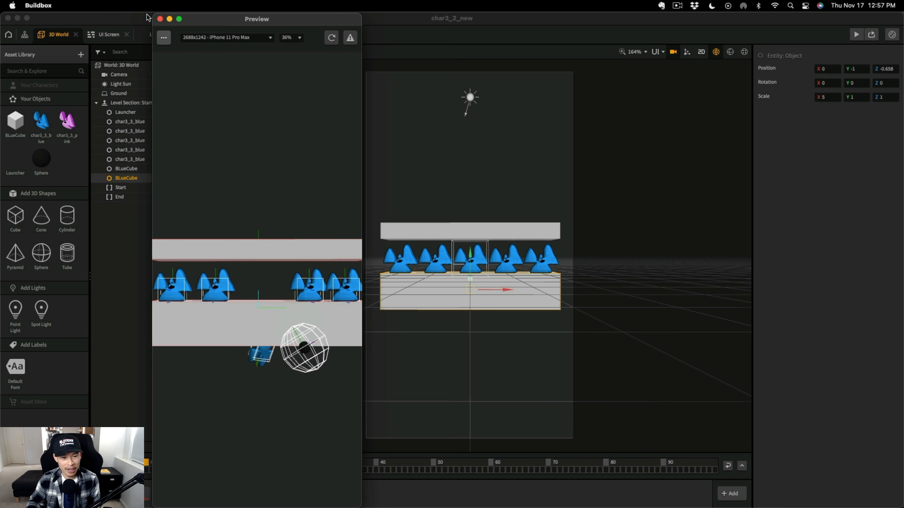
click(160, 19)
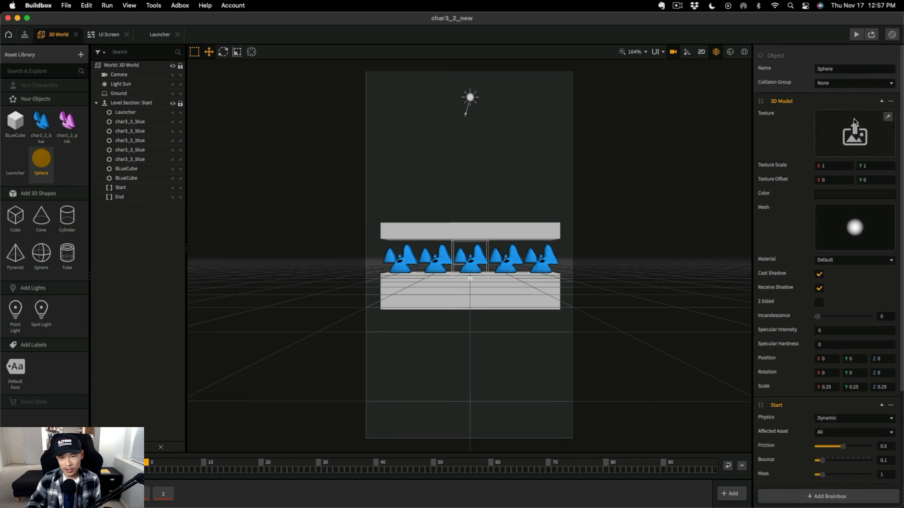
Set the Sphere's collision shape scale to .25 on X, Y and Z and test a shot in the preview
click(716, 52)
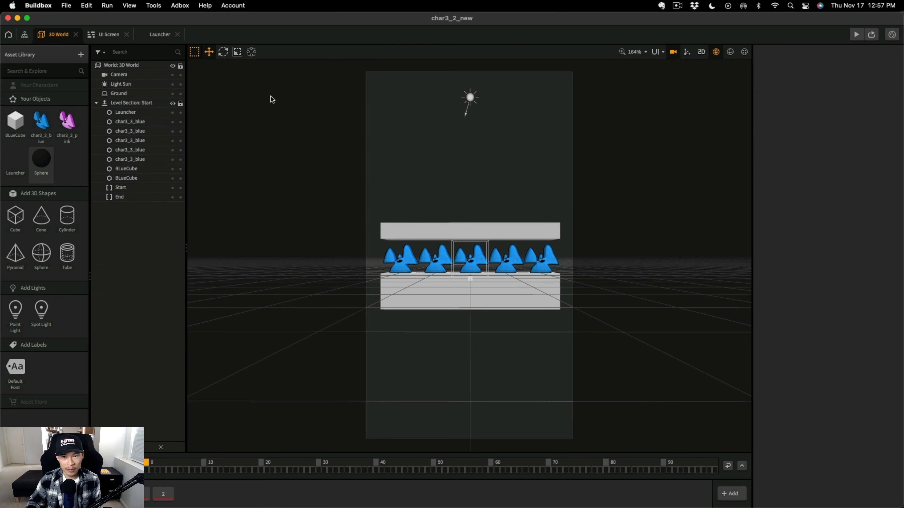
click(42, 160)
scroll(796, 356, down, 5)
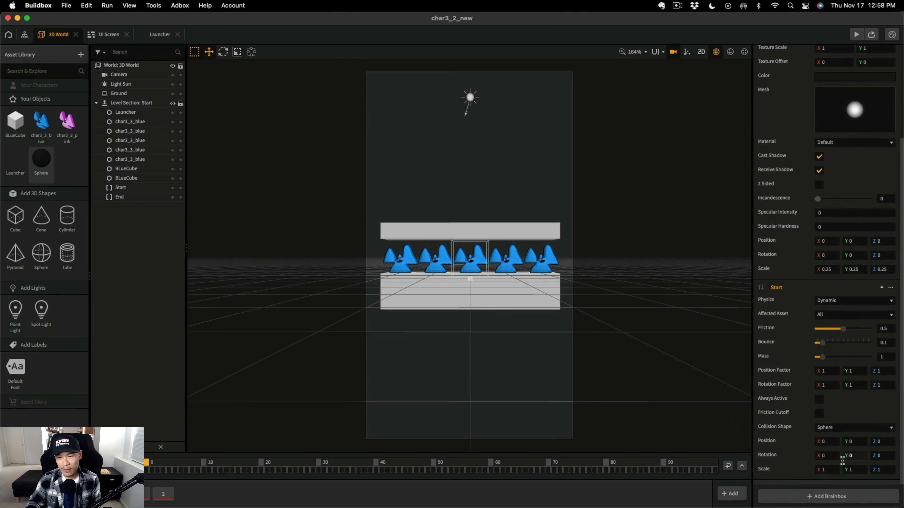
click(832, 470)
text(.25)
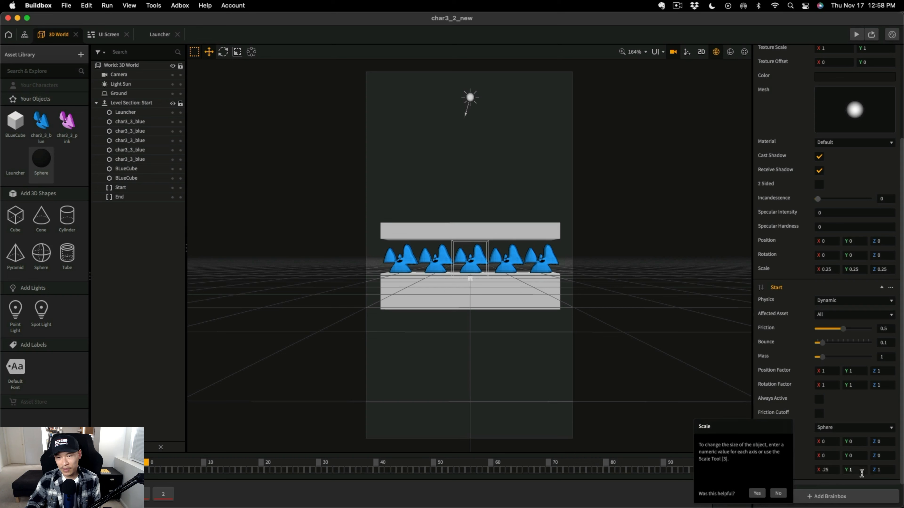
click(847, 469)
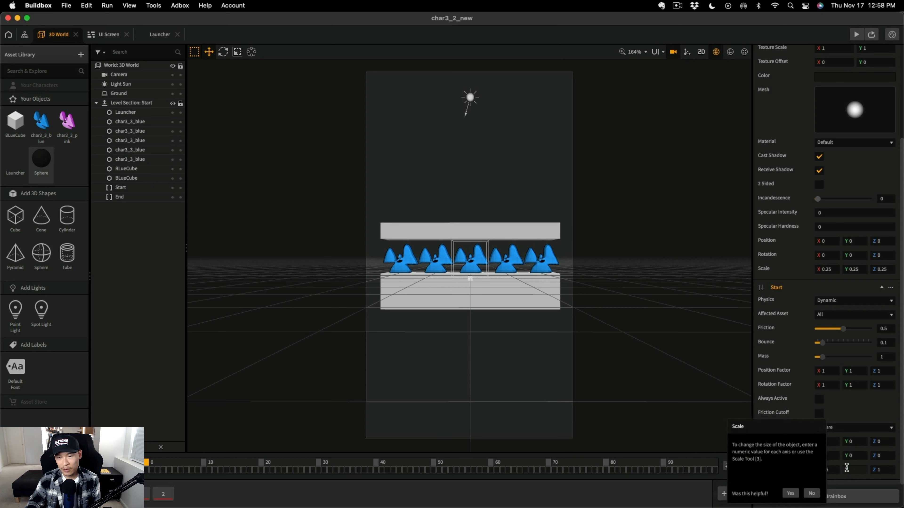
click(883, 469)
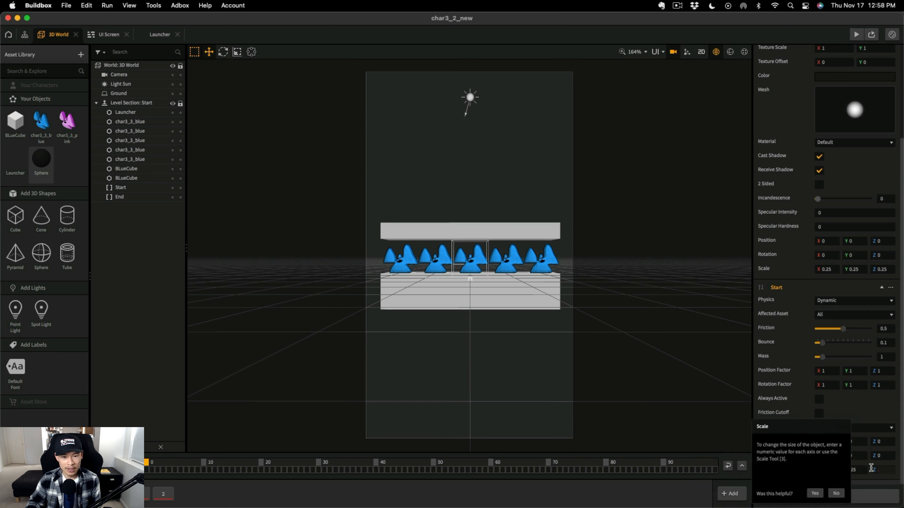
key(super+p)
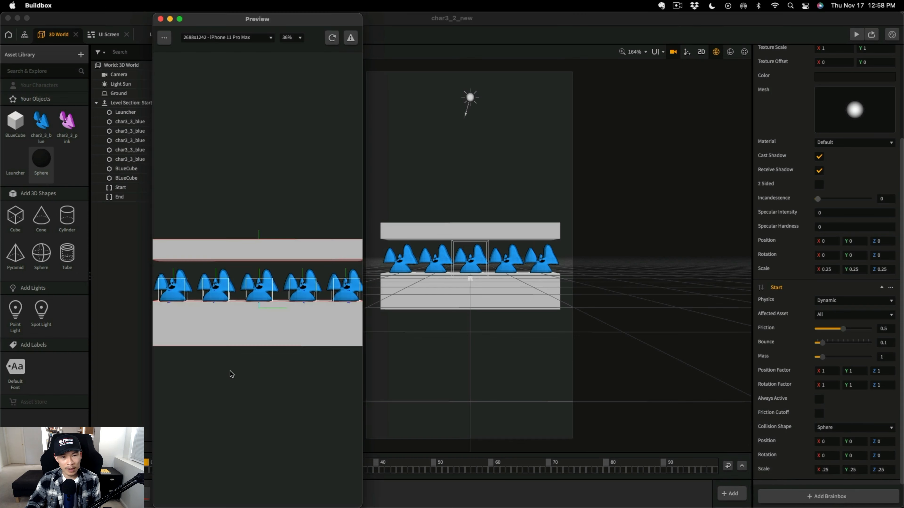
click(261, 285)
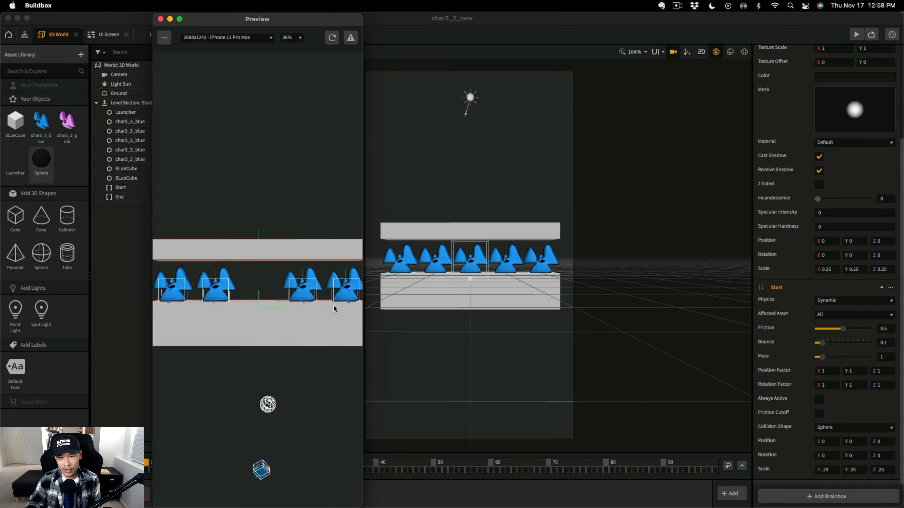
In the Sphere's Start node, set the collision shape scale to .25 on X and Y and return to the 3D World
double_click(41, 160)
drag(350, 20, 629, 39)
click(269, 380)
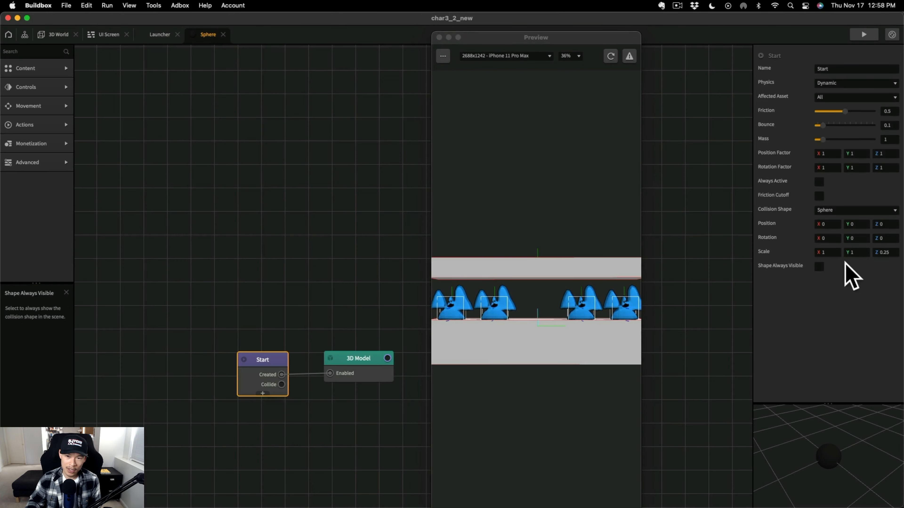
click(851, 252)
text(.25)
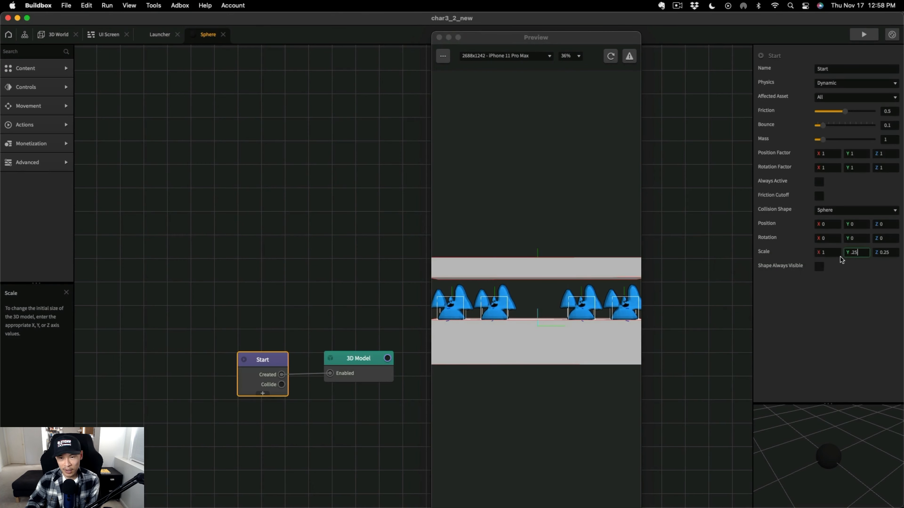
key(BackSpace)
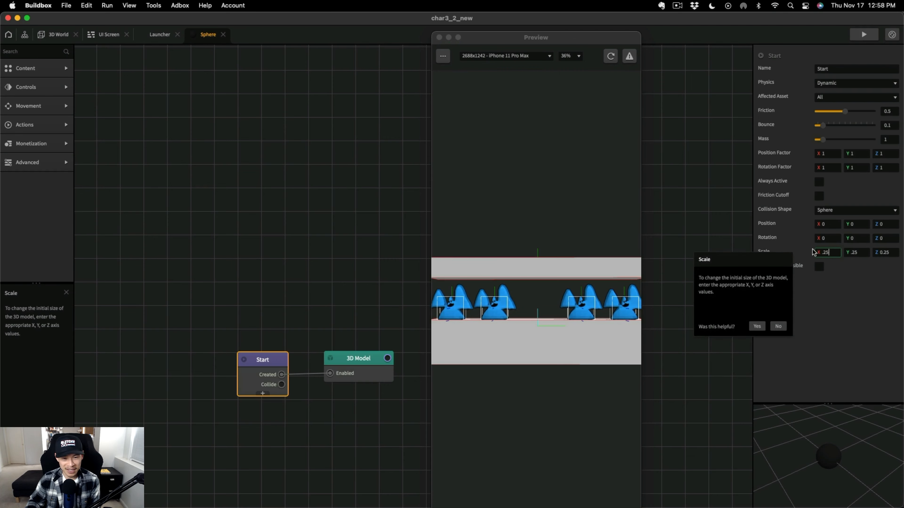
click(57, 34)
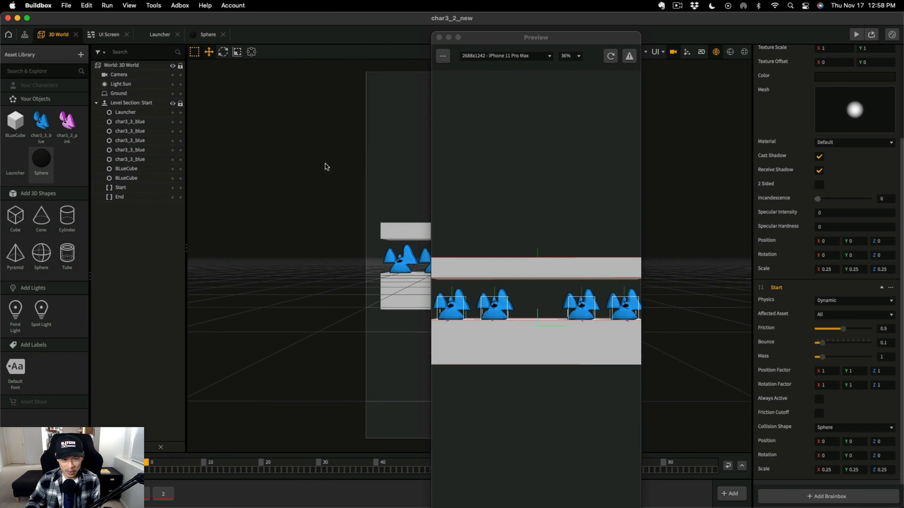
Turn off the collision shape display in the preview, test a shot at the characters and close the preview
click(439, 54)
click(475, 74)
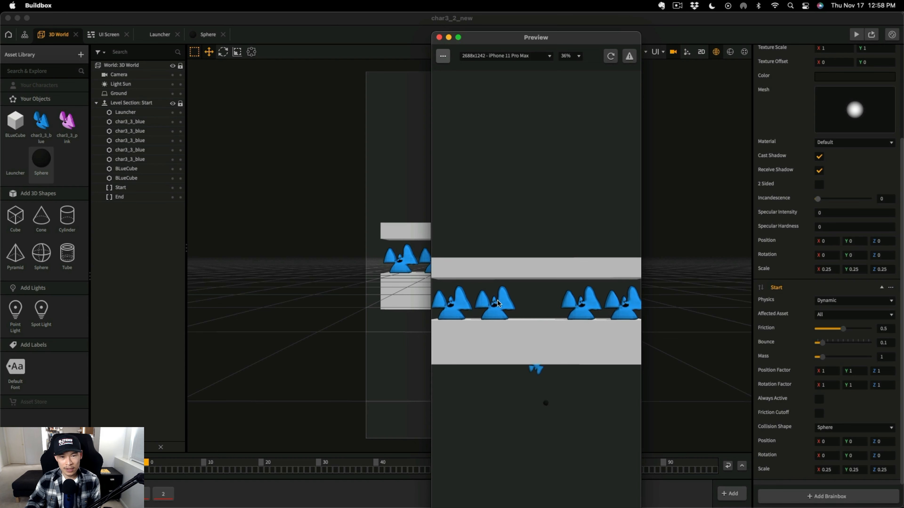
click(439, 37)
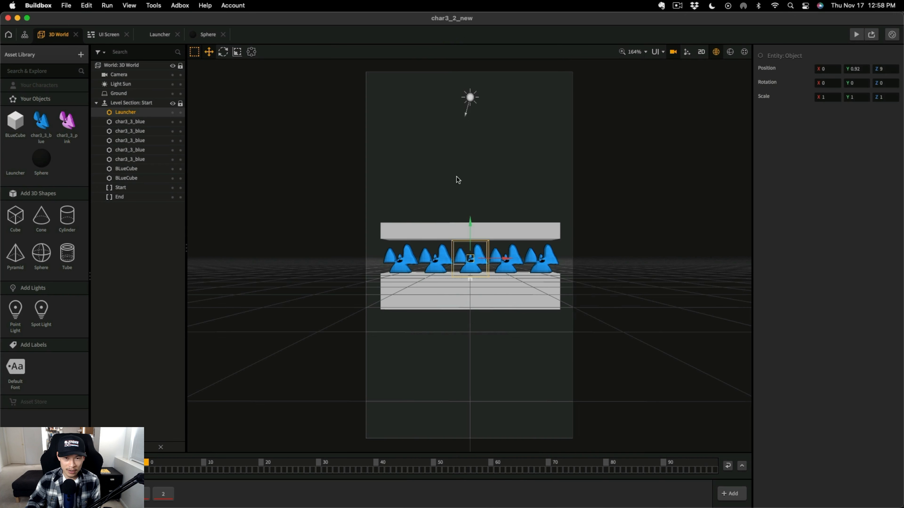
Check the Camera's position outside camera view and move the Launcher onto it by setting its position to Y 1 and Z 18
click(132, 77)
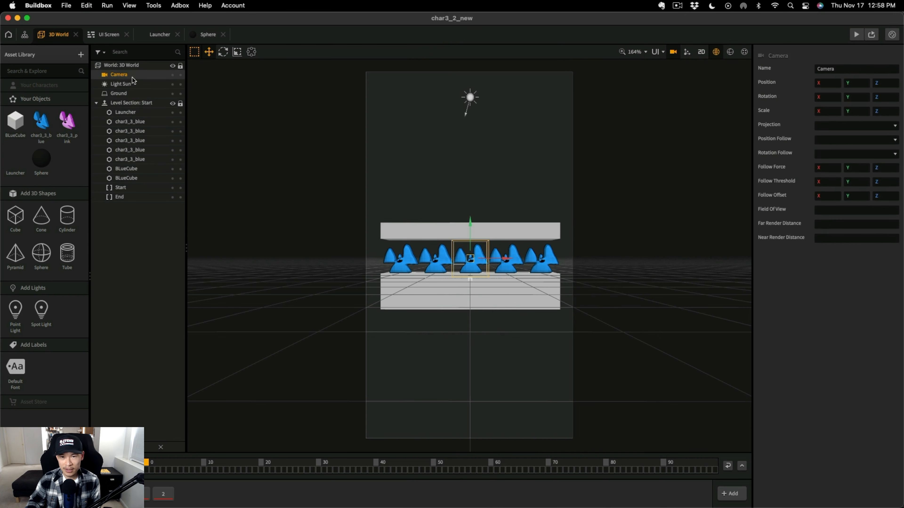
click(675, 54)
scroll(436, 258, down, 10)
scroll(424, 279, up, 4)
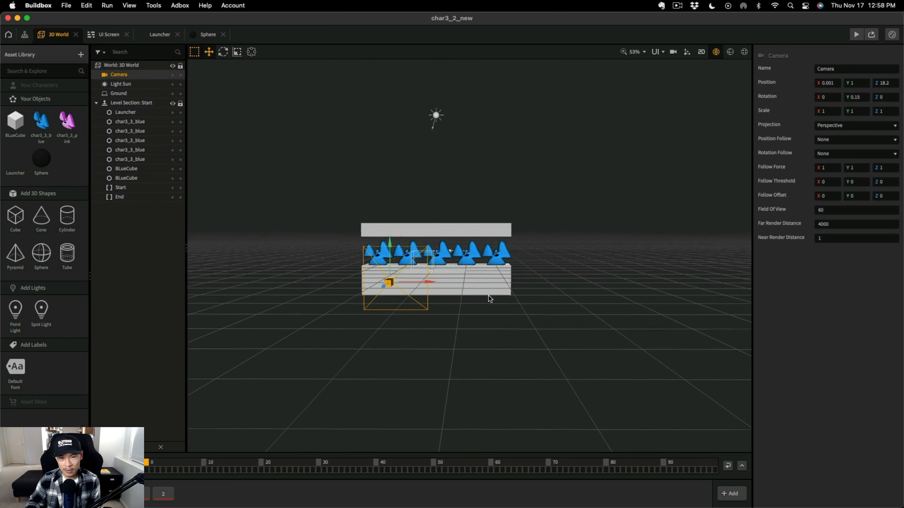
mouse_move(489, 296)
right_down()
mouse_move(508, 288)
mouse_move(510, 272)
mouse_move(465, 293)
mouse_move(479, 294)
right_up()
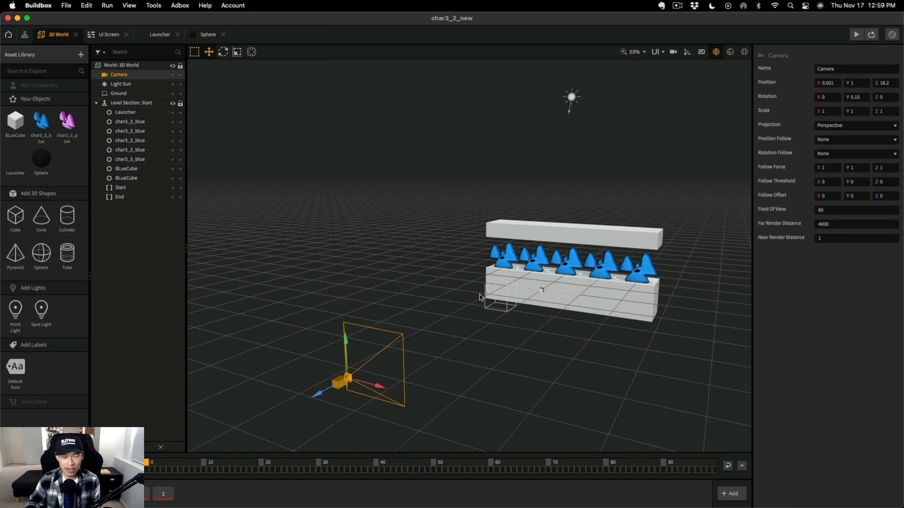
click(823, 69)
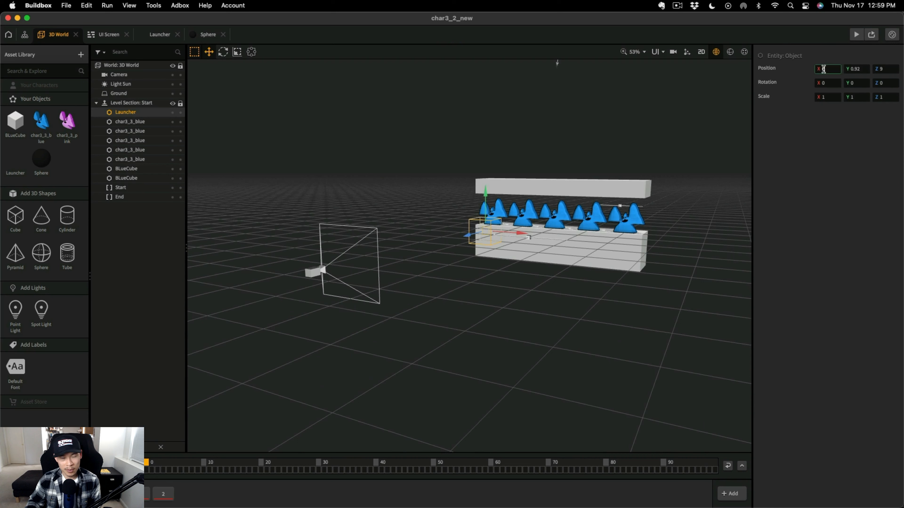
text(1)
key(Return)
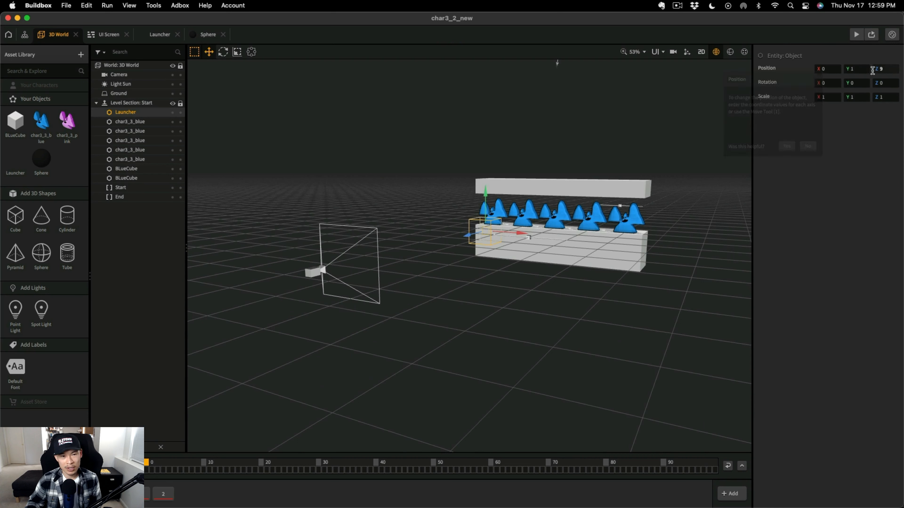
click(885, 70)
text(18)
key(Return)
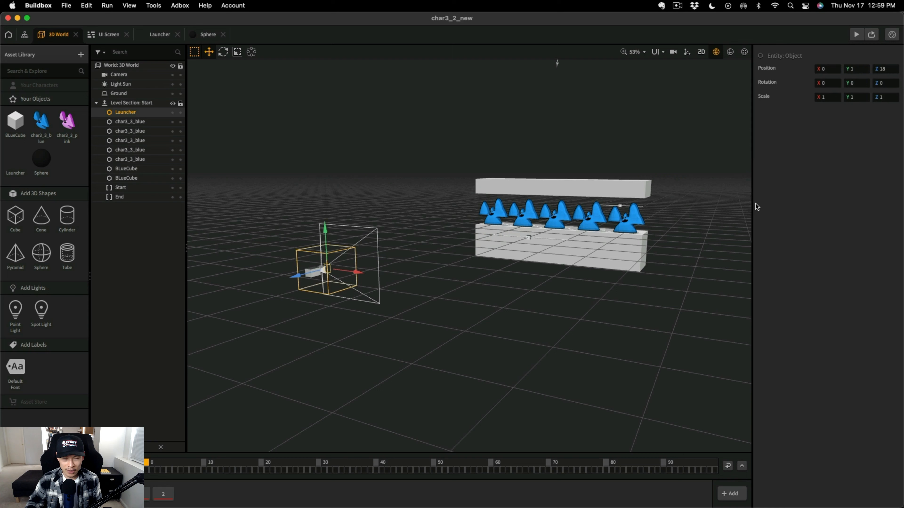
Set the Camera's position to X 0 and Z 18 so it lines up with the Launcher
click(377, 264)
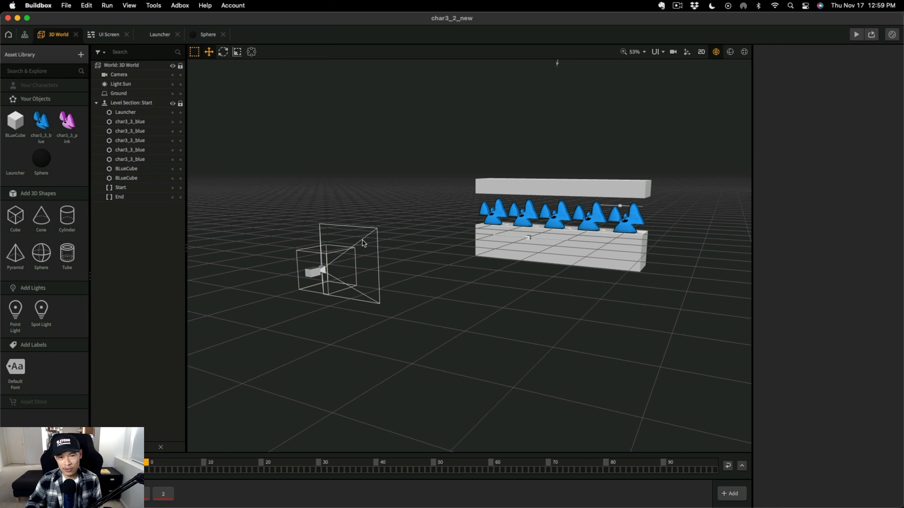
click(145, 77)
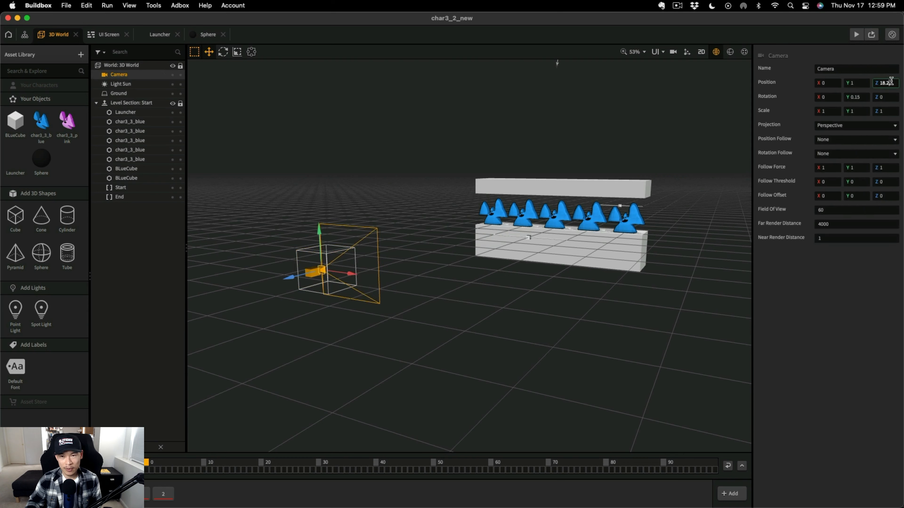
key(BackSpace)
key(BackSpace)
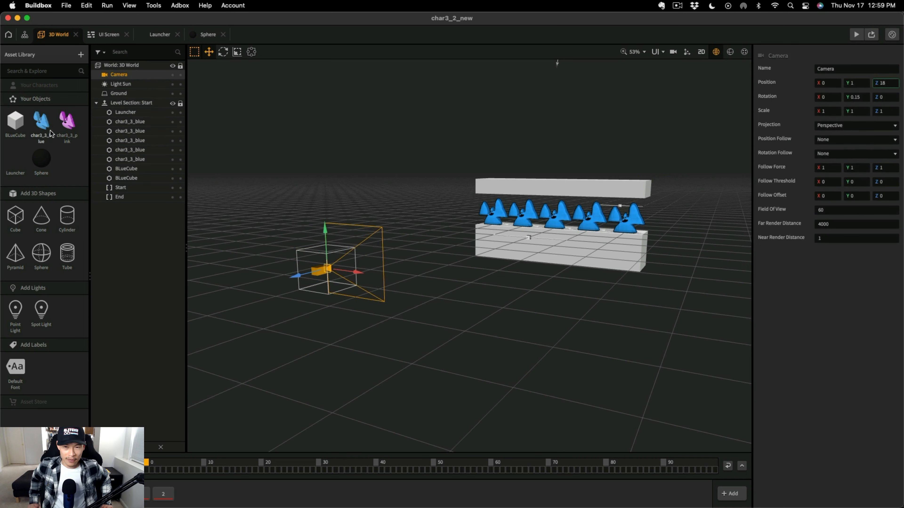
Run the preview and fire repeated rounds of test shots at the five blue characters to check the launcher's aim from the camera position
click(856, 36)
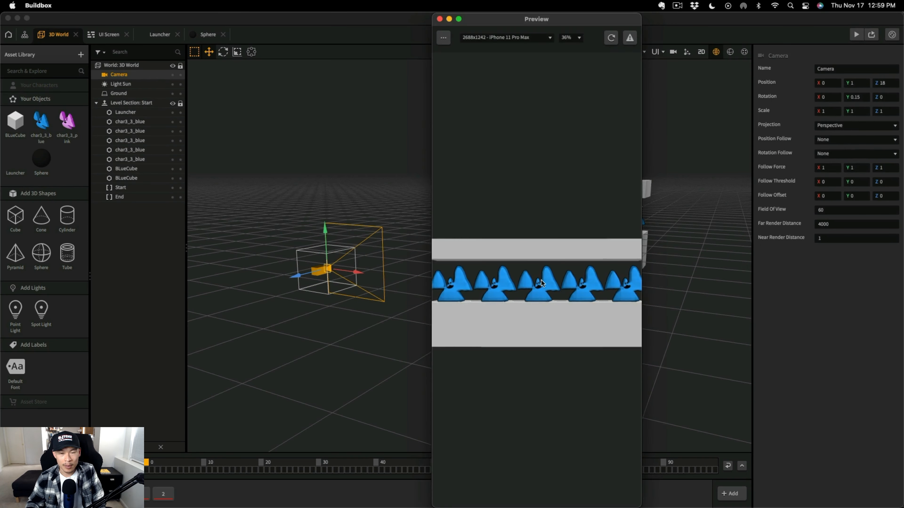
click(537, 269)
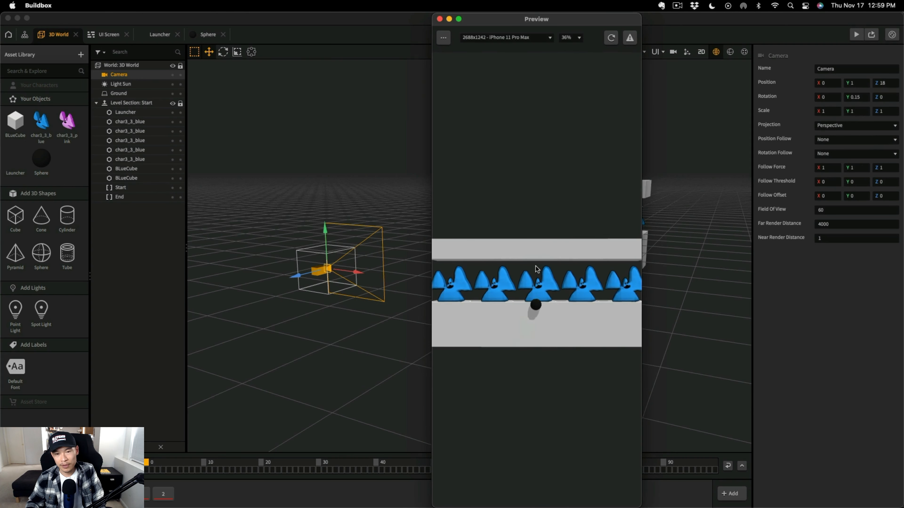
click(536, 242)
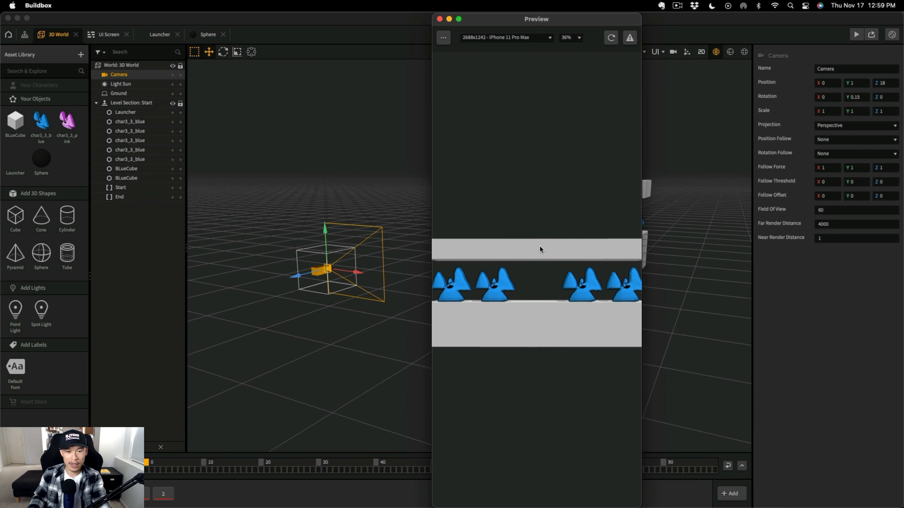
click(540, 245)
click(584, 246)
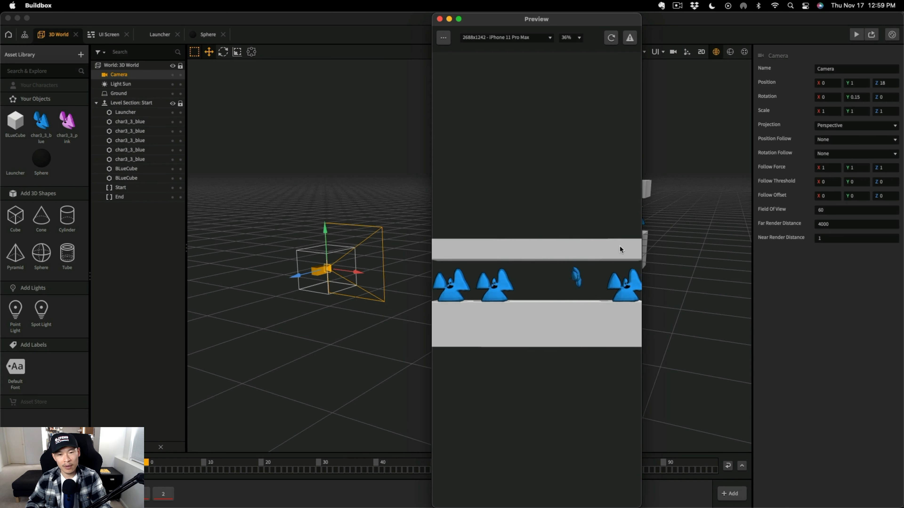
click(620, 247)
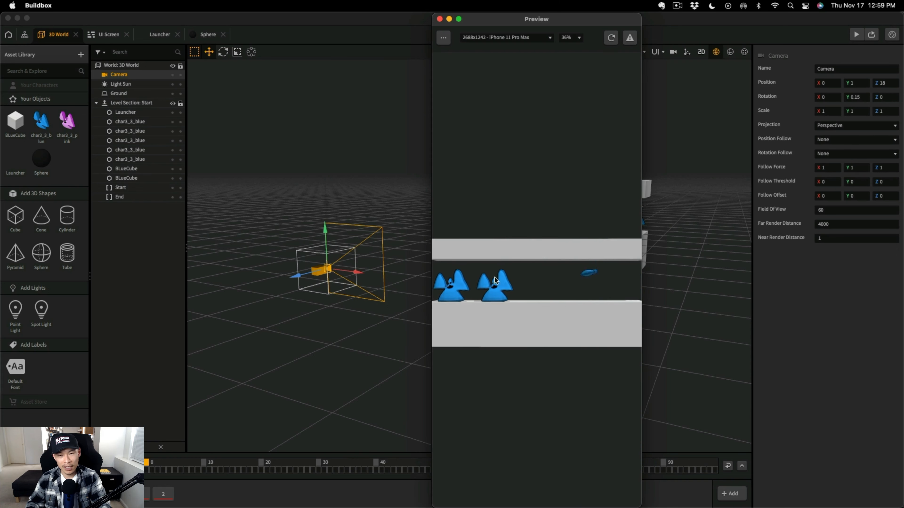
click(490, 252)
click(452, 246)
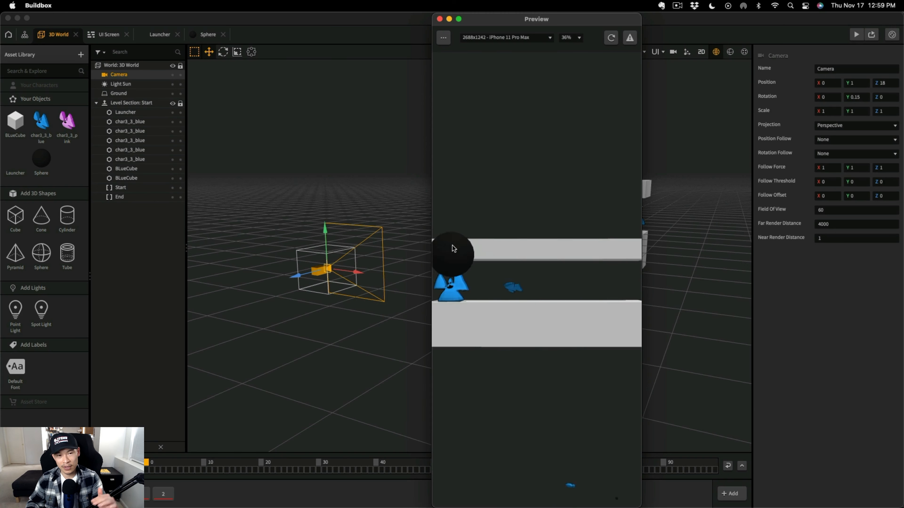
click(459, 277)
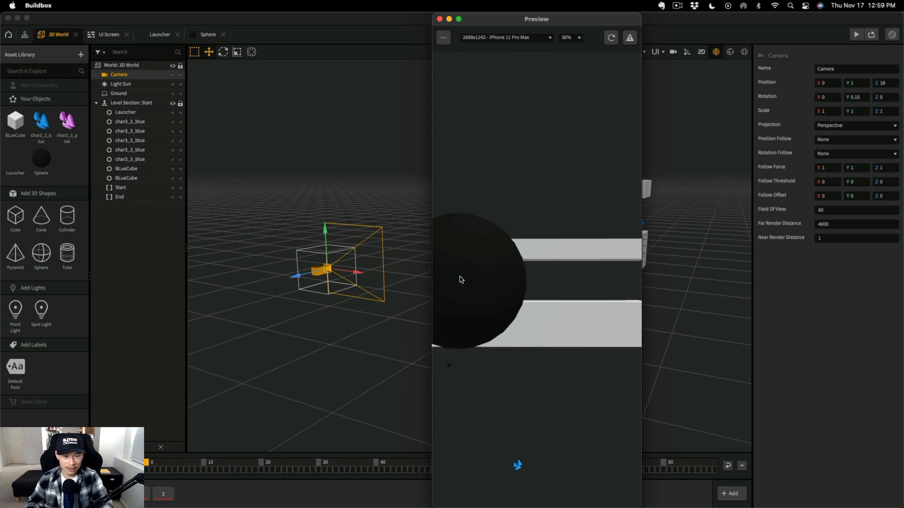
click(459, 281)
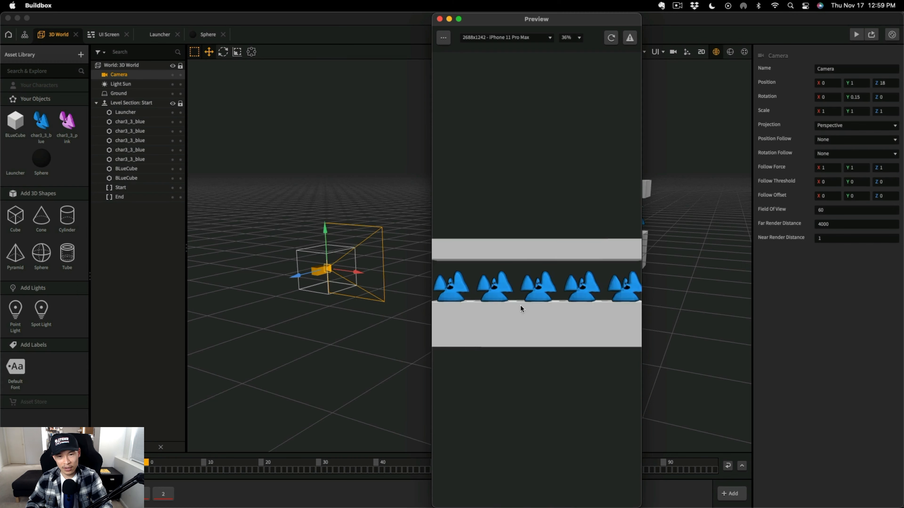
click(540, 281)
click(538, 247)
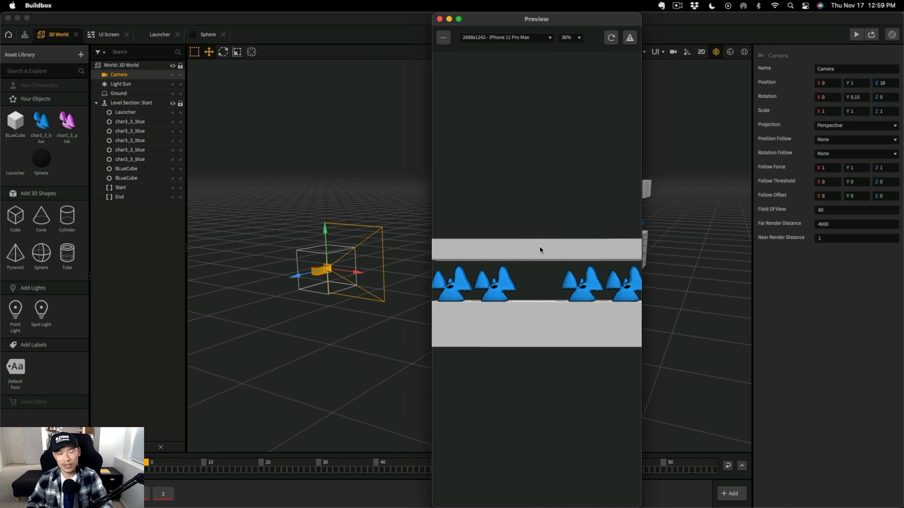
click(539, 246)
click(583, 244)
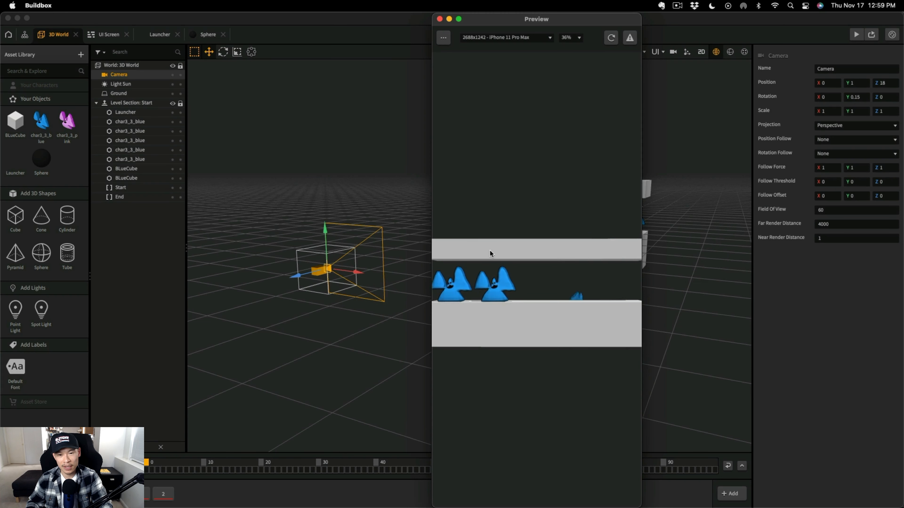
click(450, 247)
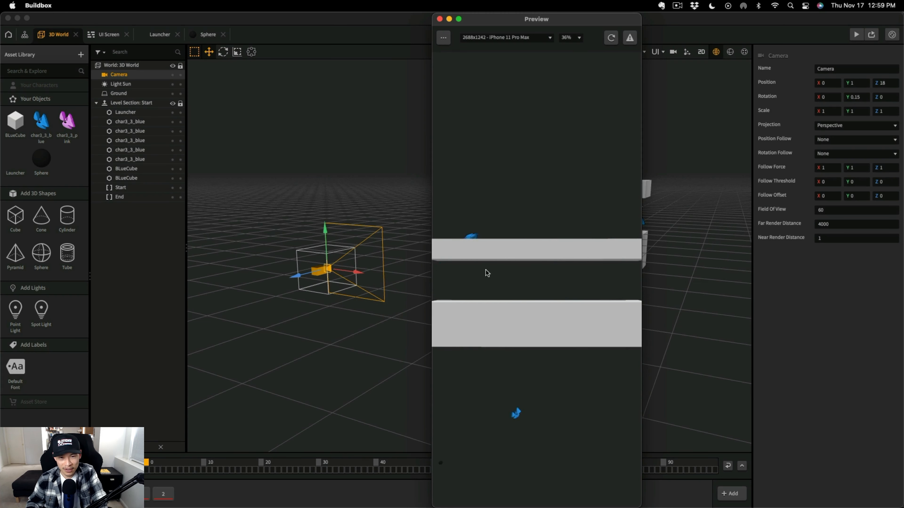
click(460, 277)
click(540, 281)
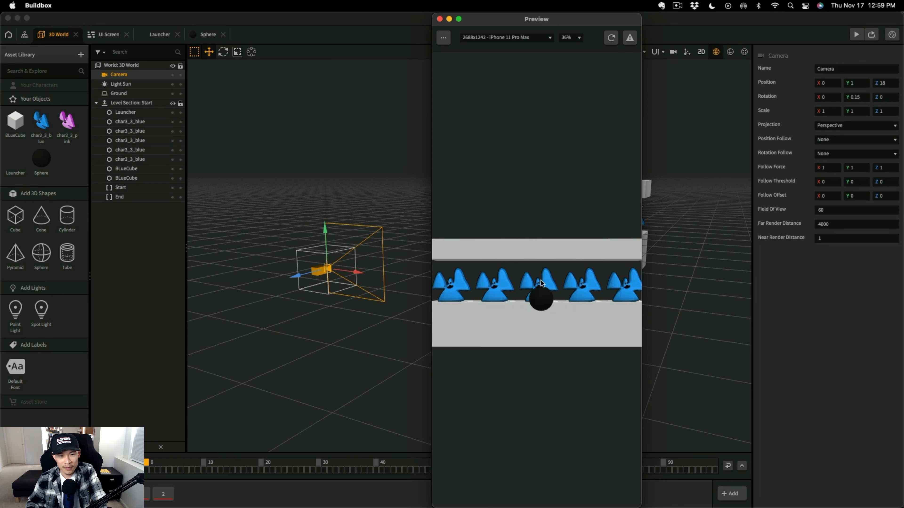
click(535, 266)
click(536, 241)
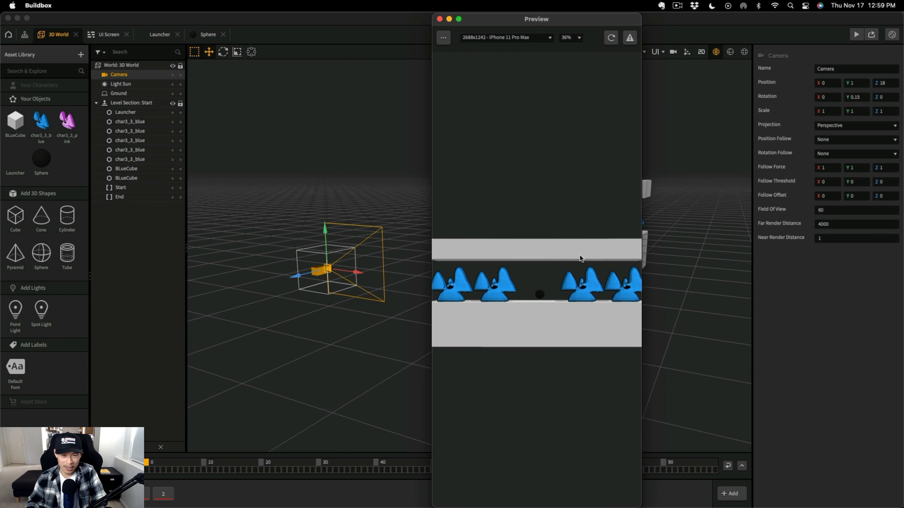
click(584, 246)
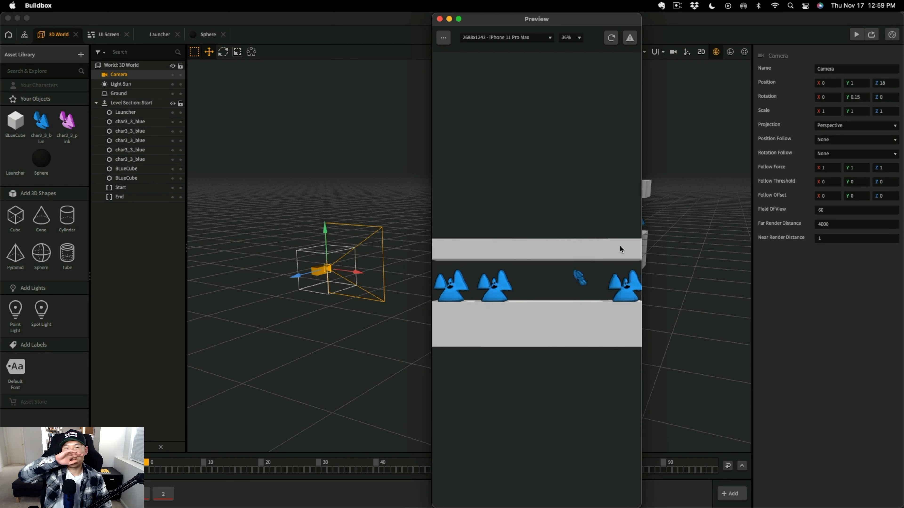
click(490, 250)
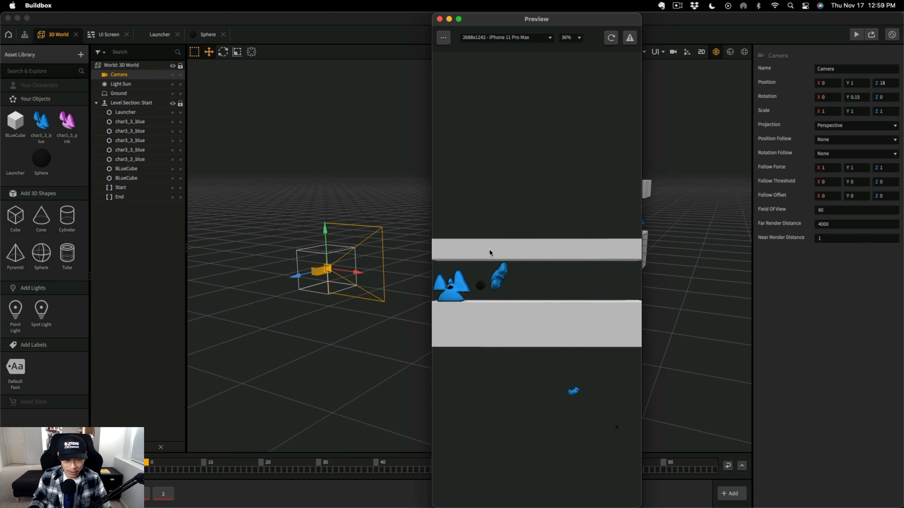
click(459, 276)
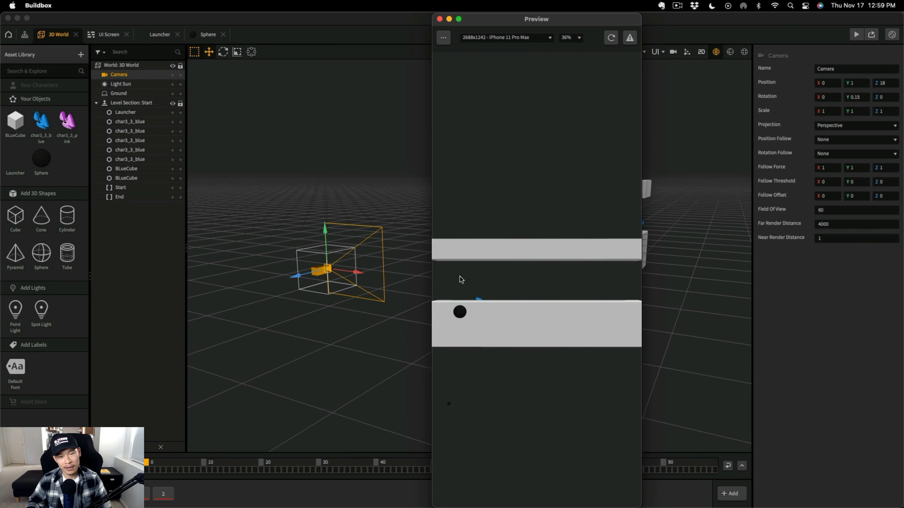
click(459, 279)
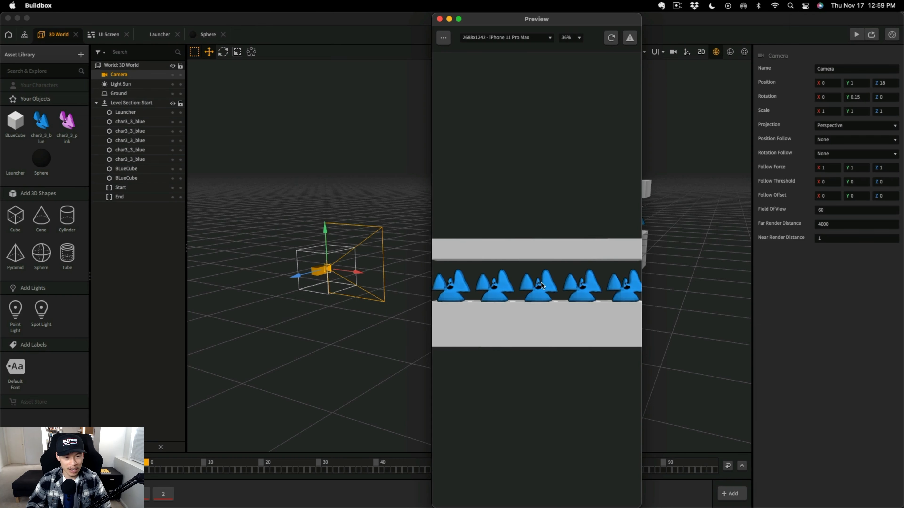
click(541, 280)
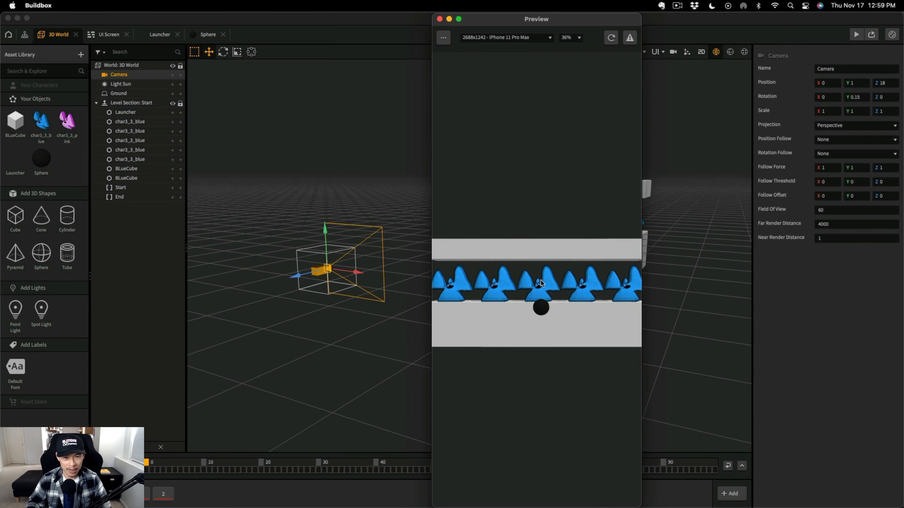
click(539, 264)
click(539, 246)
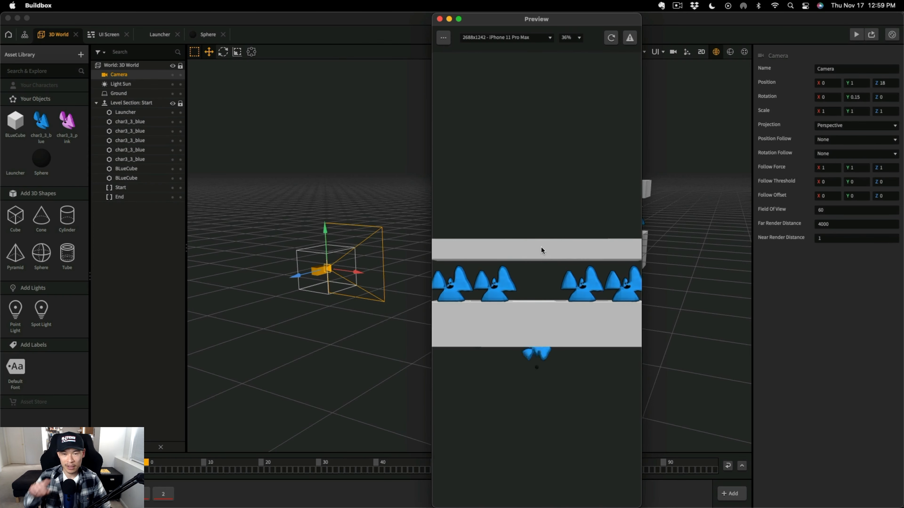
click(540, 247)
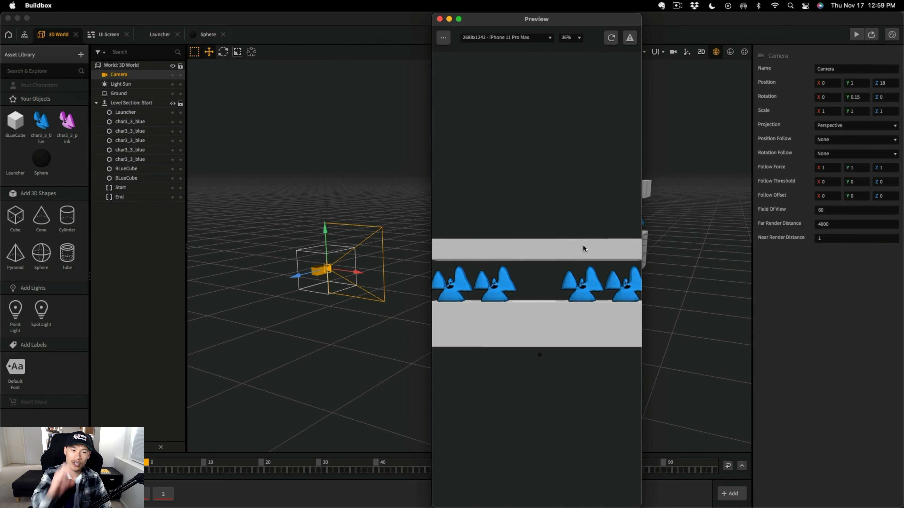
Fire test shots at the remaining blue characters until the ledge is cleared
click(583, 245)
click(621, 250)
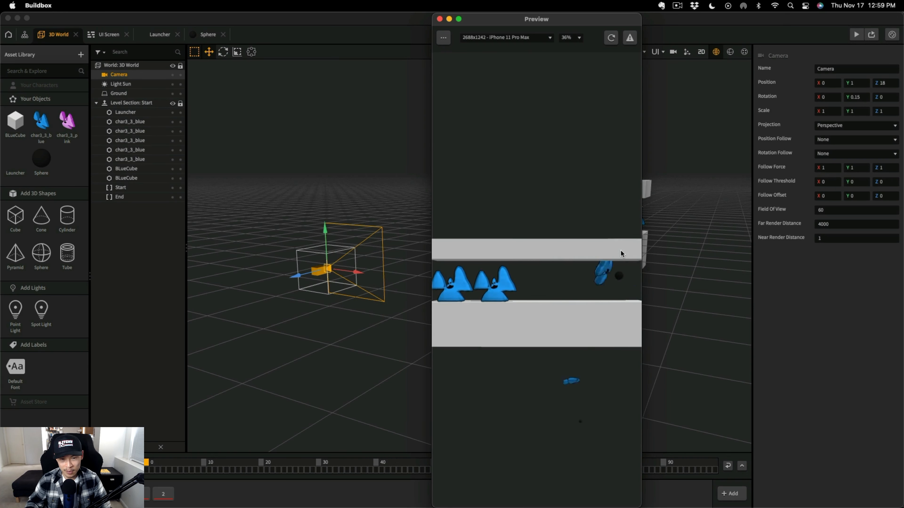
click(490, 252)
click(461, 252)
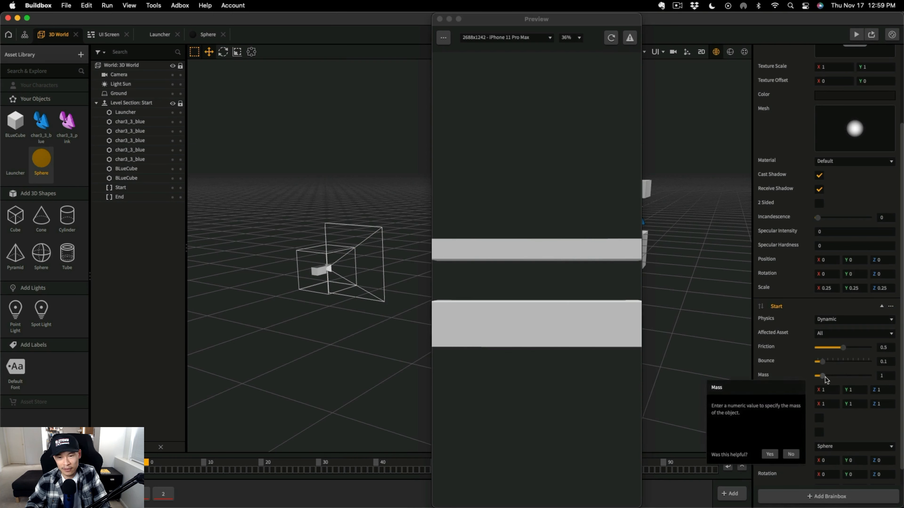
Try a mass of 0 on the Sphere, set it to 0.5, and fire test shots at the blue characters
drag(822, 377, 796, 380)
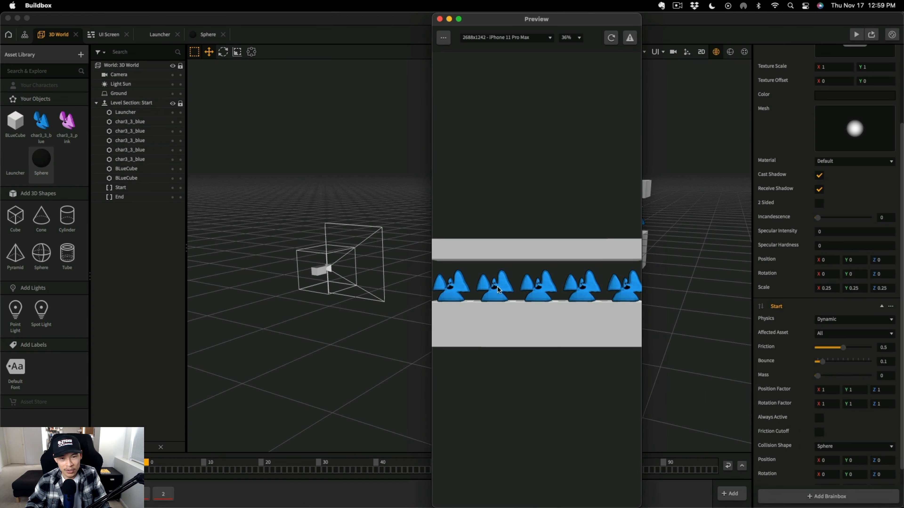
click(495, 278)
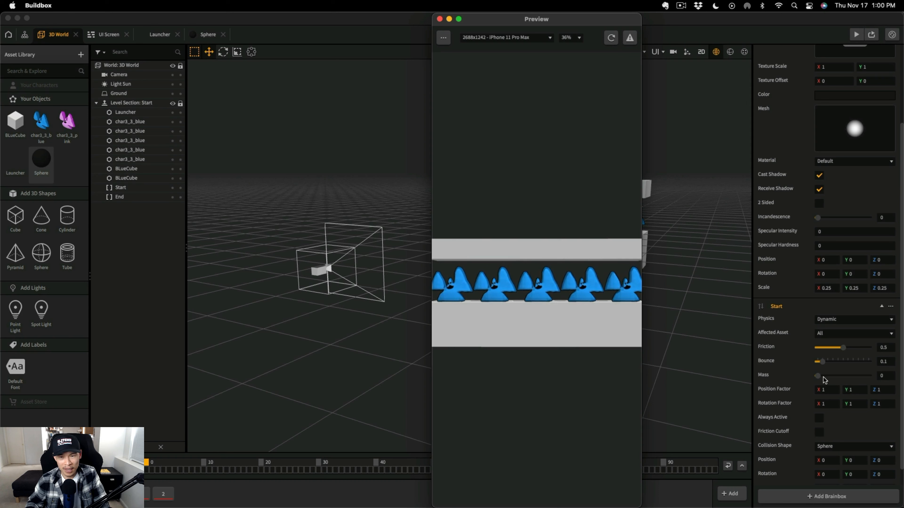
click(882, 378)
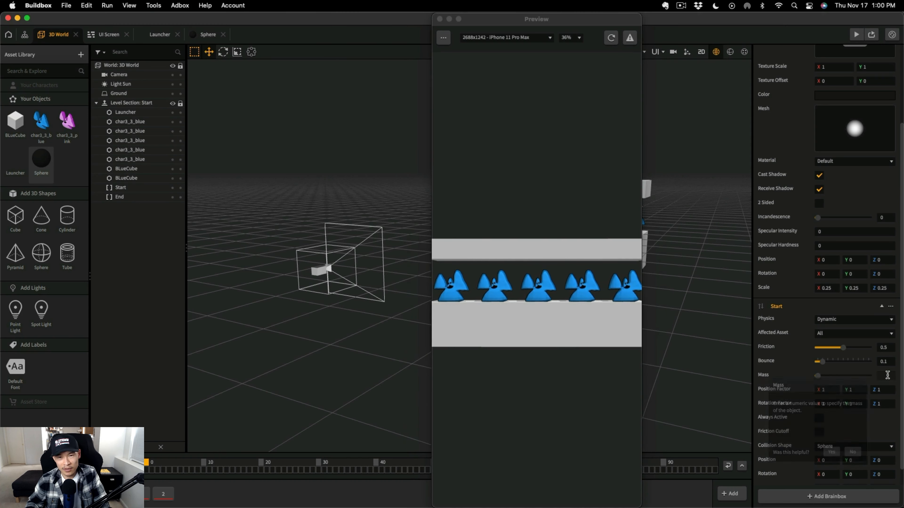
click(494, 287)
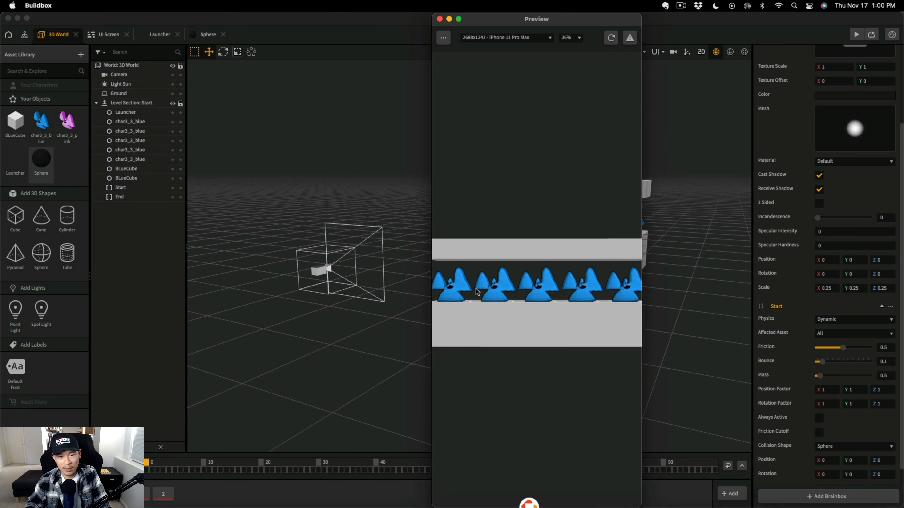
click(494, 287)
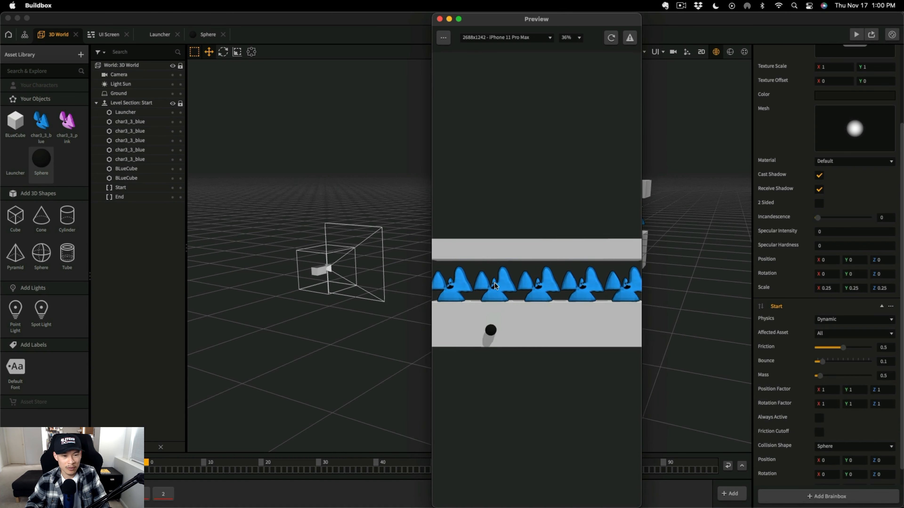
click(495, 281)
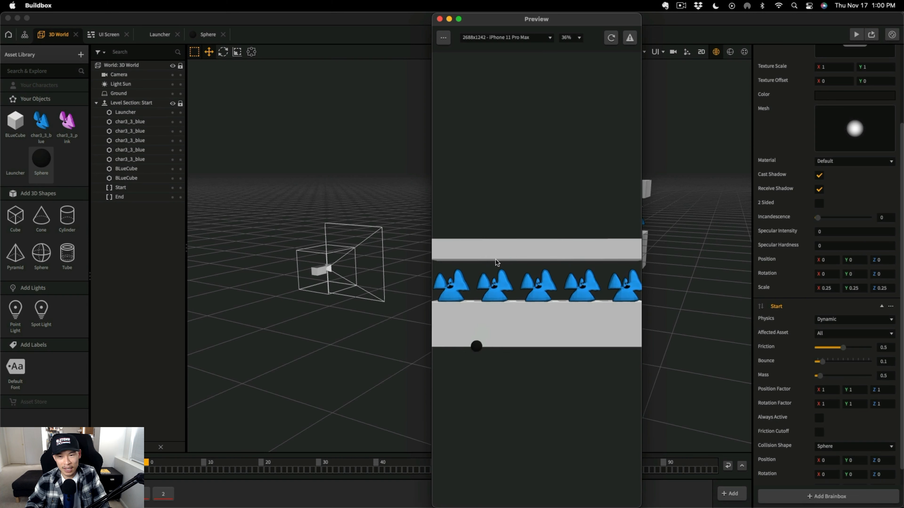
click(494, 250)
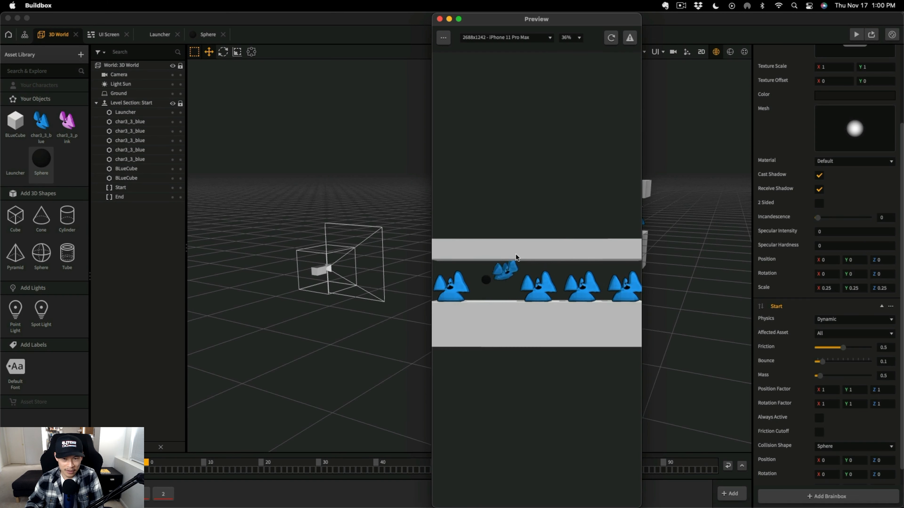
click(536, 250)
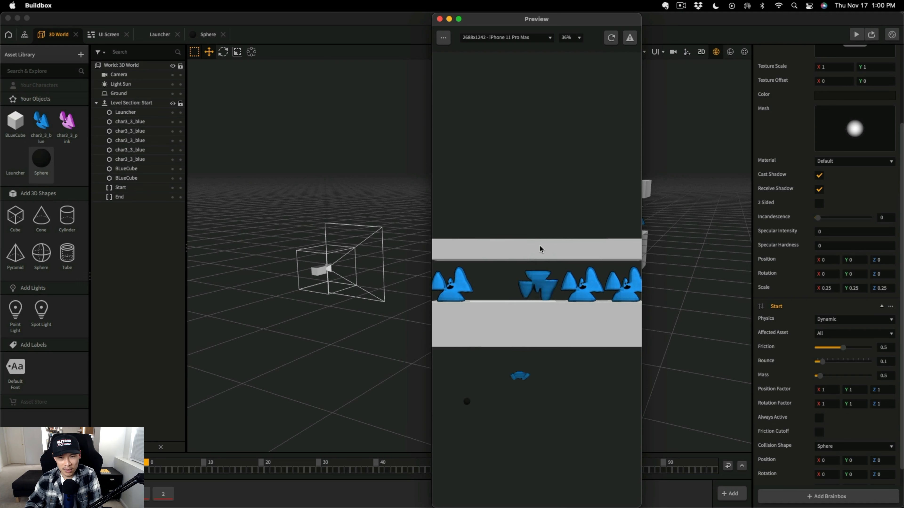
click(571, 249)
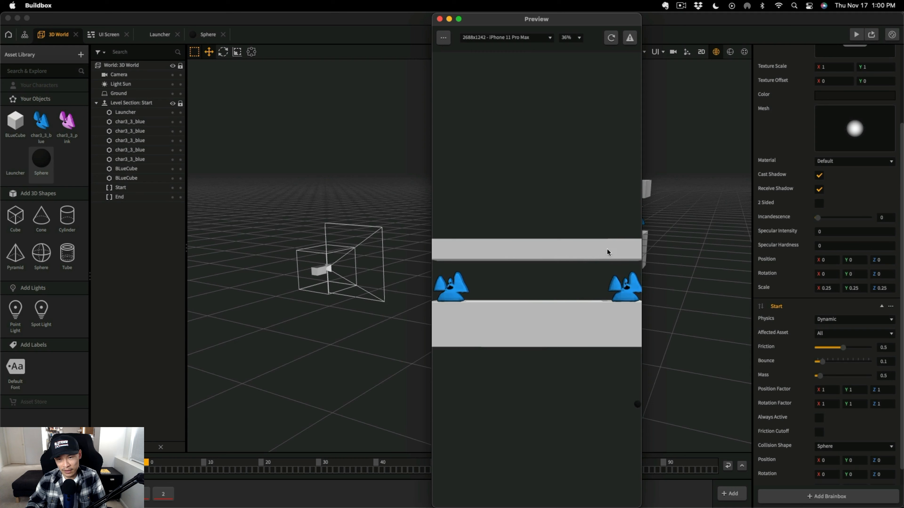
Try Kinematic physics on the Sphere with a test shot and switch it back to Dynamic
click(861, 319)
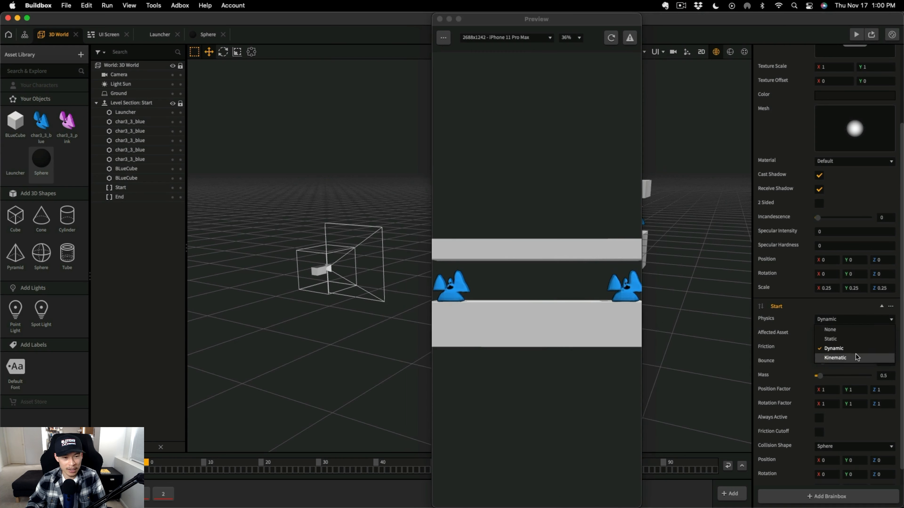
click(835, 358)
click(494, 281)
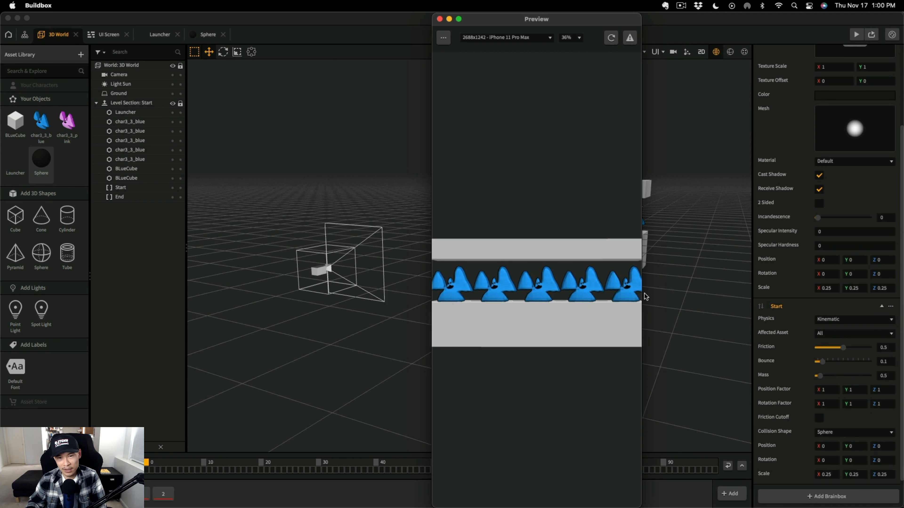
click(854, 319)
click(833, 348)
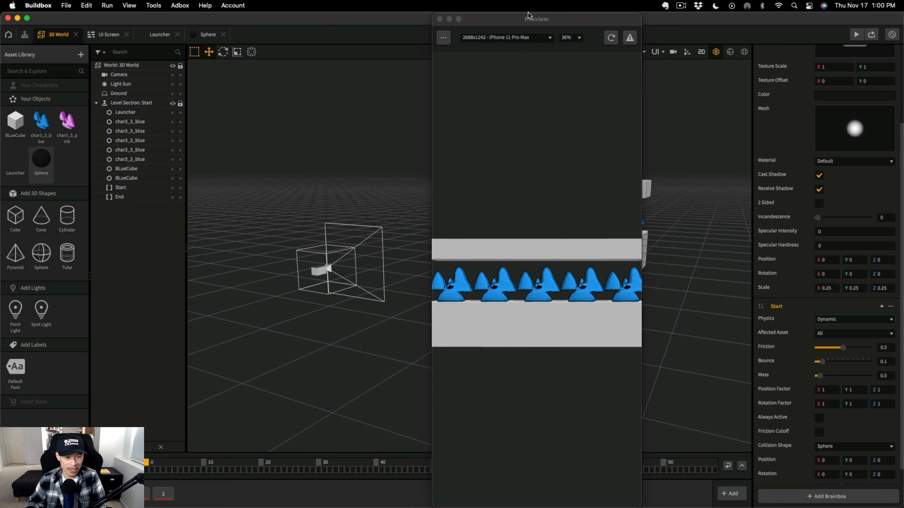
Fire test shots at the second and third blue characters and close the preview
click(496, 277)
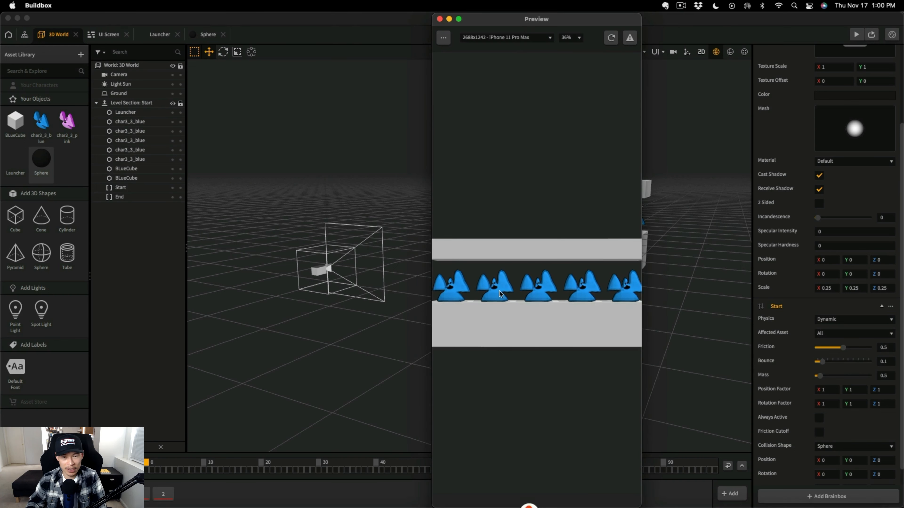
click(495, 275)
click(494, 247)
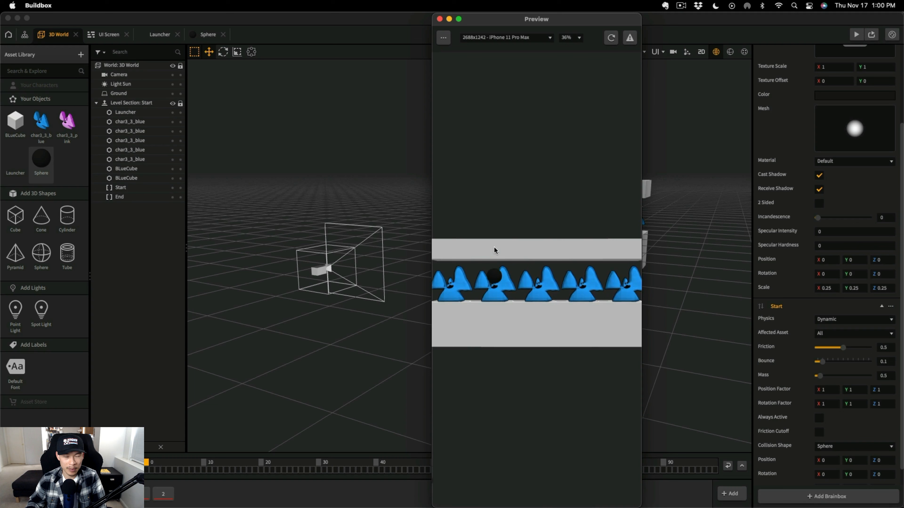
click(539, 251)
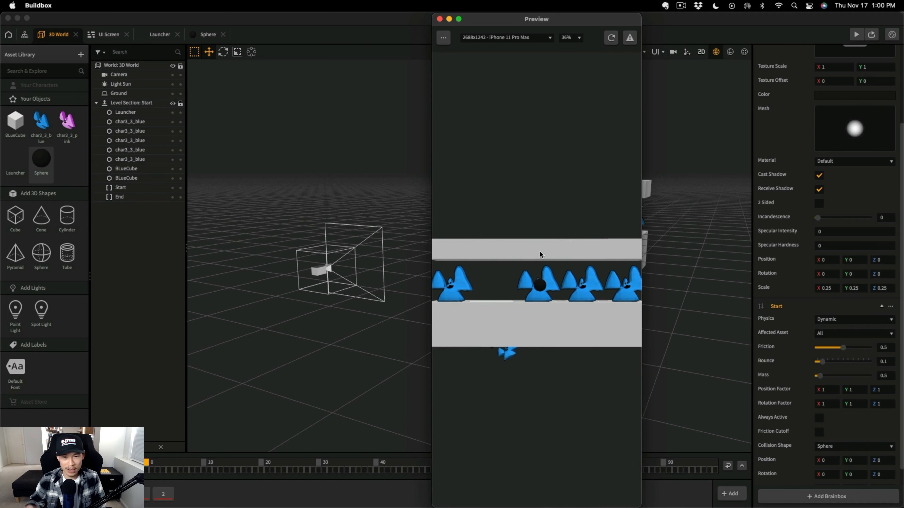
click(440, 20)
Add a char3_3_pink character on the upper ledge above the leftmost blue one, at about X -4.02 and Y 2.88
right_drag(495, 363, 451, 311)
scroll(450, 275, up, 3)
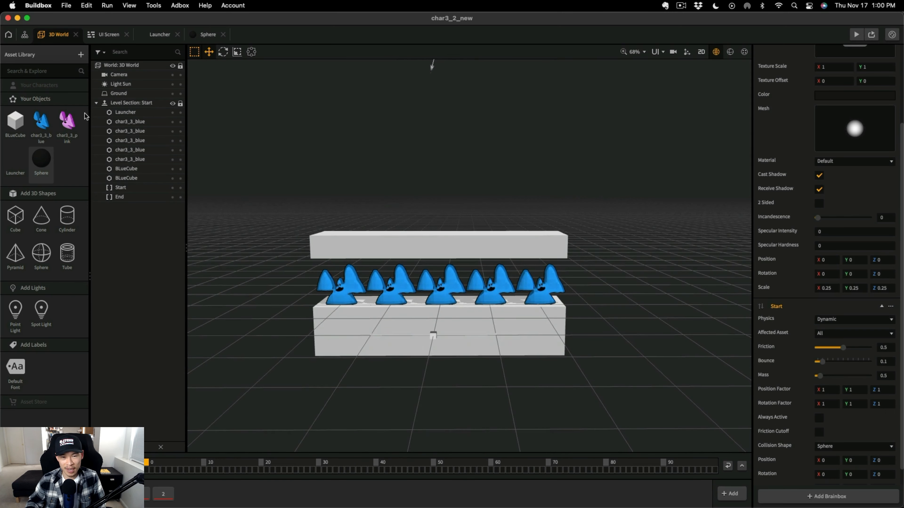
drag(73, 127, 339, 305)
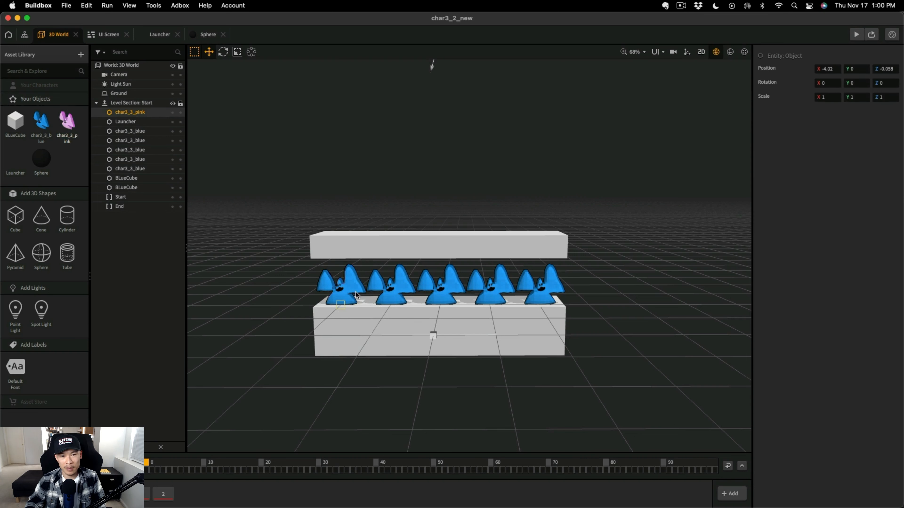
drag(327, 194, 325, 191)
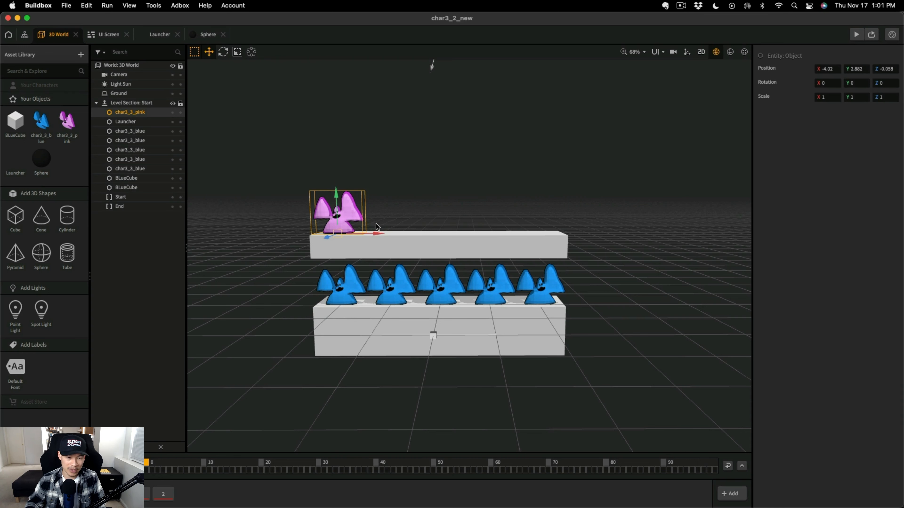
Duplicate the pink character four times along the upper ledge, making a row of five spaced 2 units apart
key(super+Right)
key(super+Right)
key(super+Right)
key(super+Right)
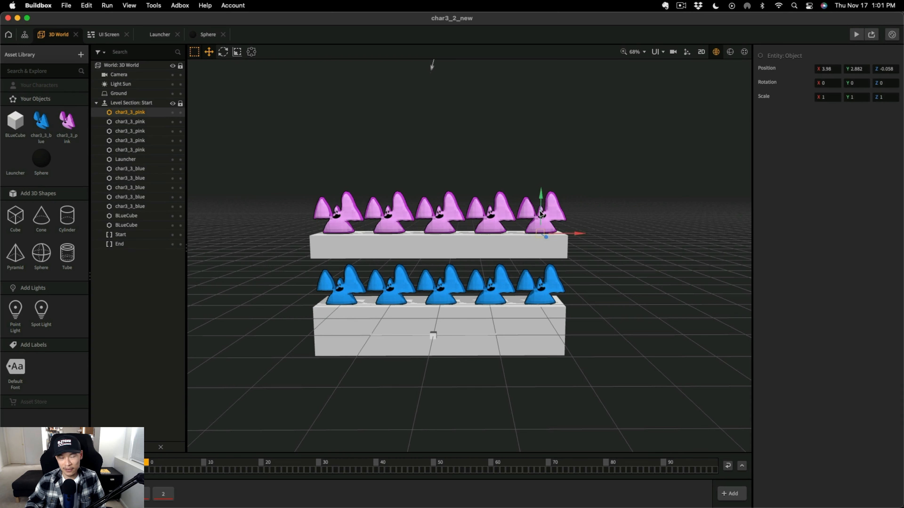
Preview the scene, set char3_3_pink's physics to Dynamic and rerun the preview to test the pink row
key(super+p)
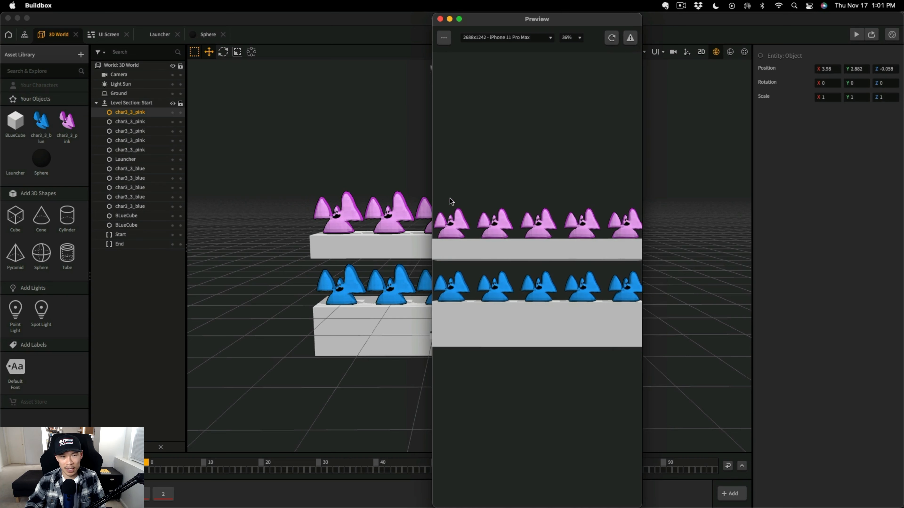
click(449, 191)
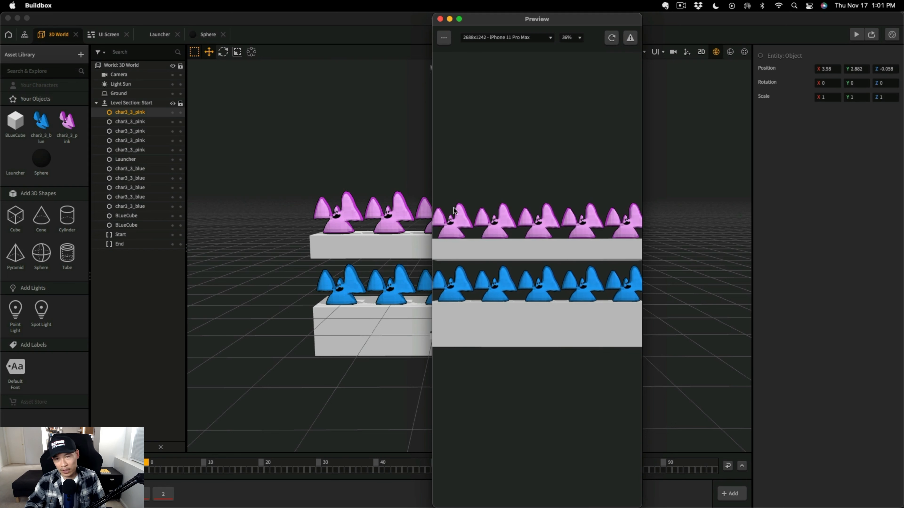
click(57, 130)
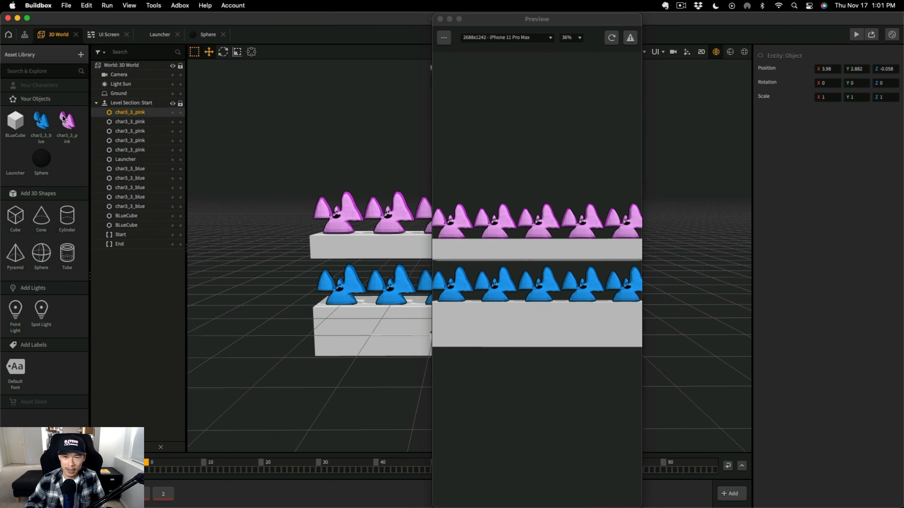
click(854, 114)
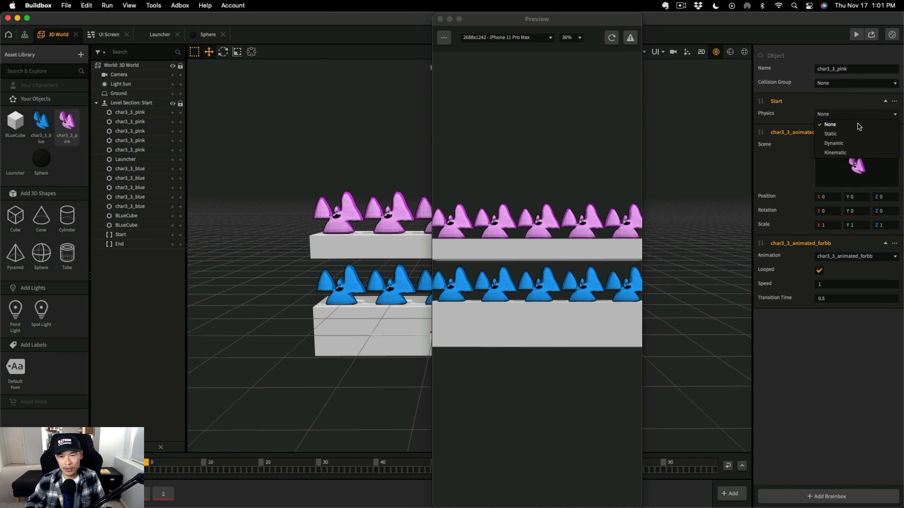
click(850, 144)
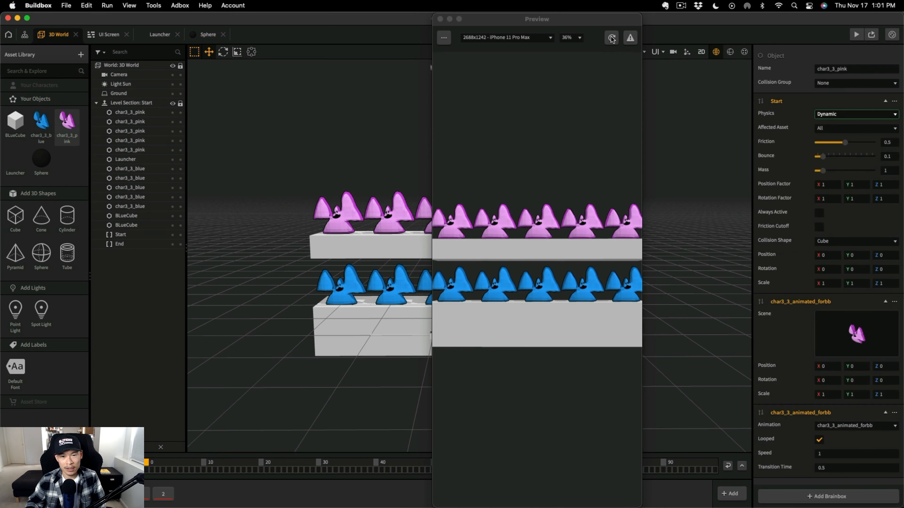
click(485, 217)
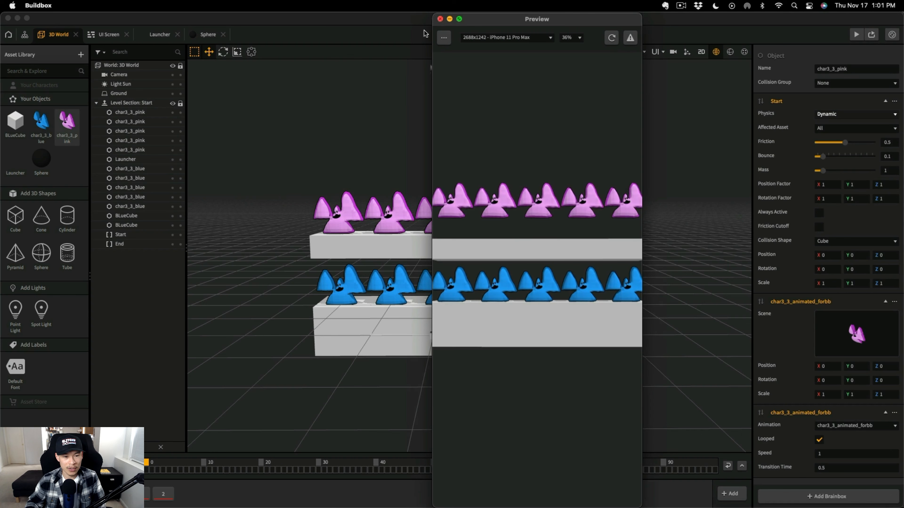
Display the collision shapes in the 3D World and examine the leftmost pink character's Start shape
click(329, 189)
click(731, 52)
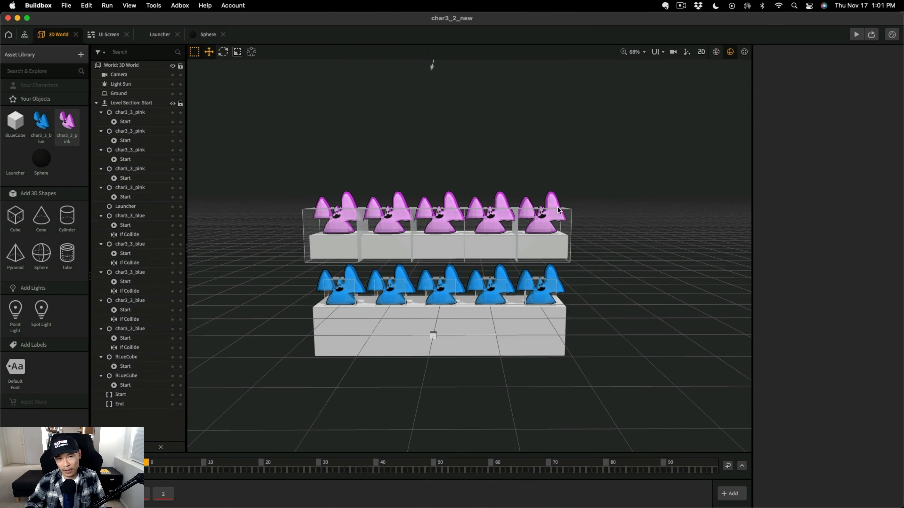
click(344, 221)
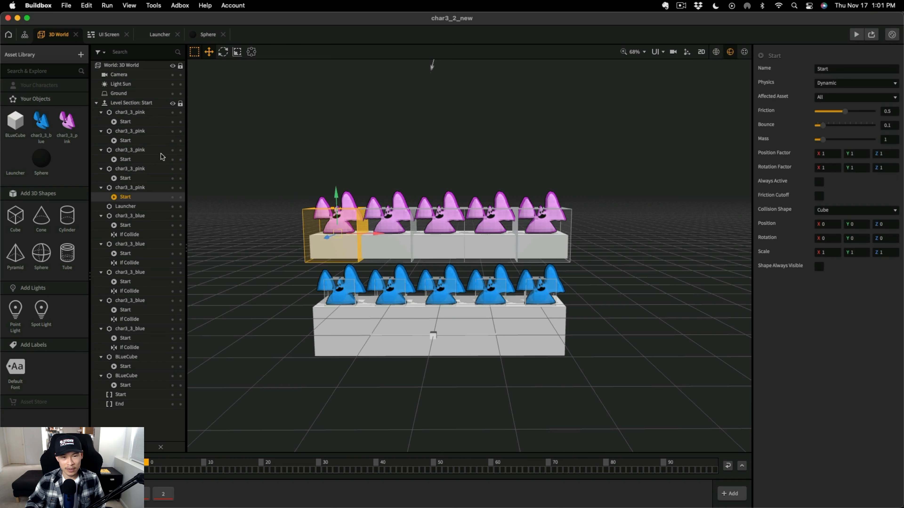
Copy the If Collide node from char3_3_blue into char3_3_pink's node map and connect Start's Created output to its Enabled input
click(64, 123)
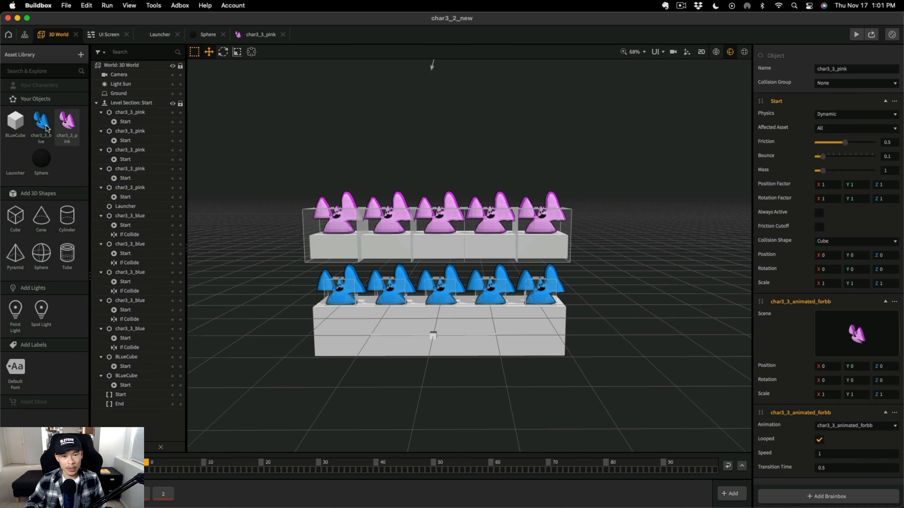
double_click(44, 128)
click(421, 266)
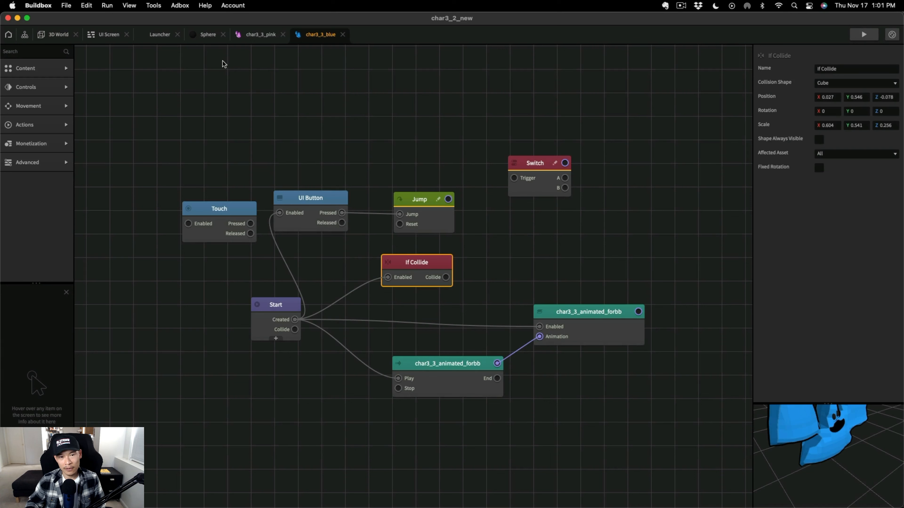
click(253, 36)
key(super+v)
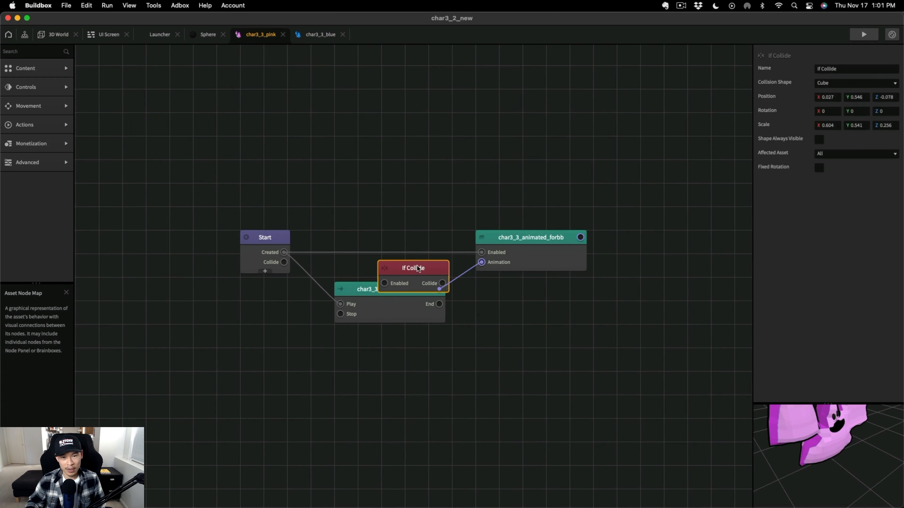
drag(417, 266, 357, 191)
drag(284, 252, 326, 208)
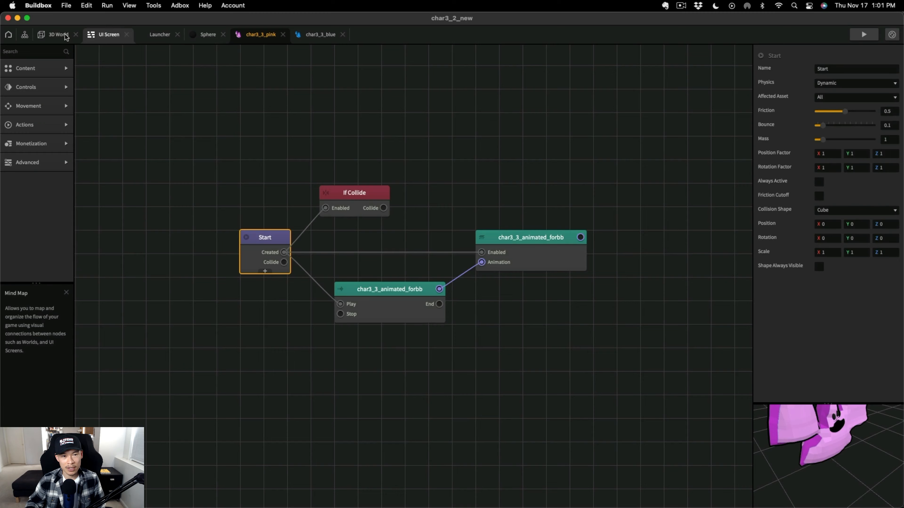
Return to the 3D World, check the collision shapes around the pink characters and hide them again
click(57, 34)
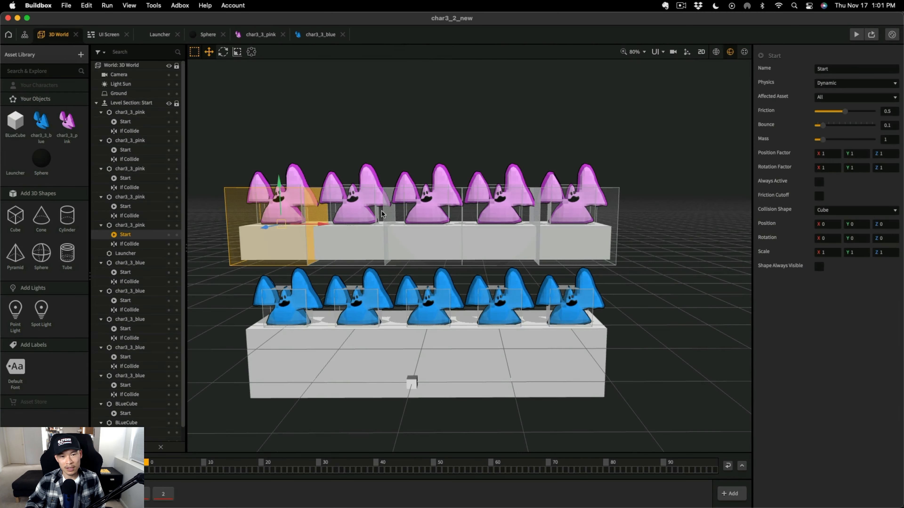
click(381, 214)
click(716, 52)
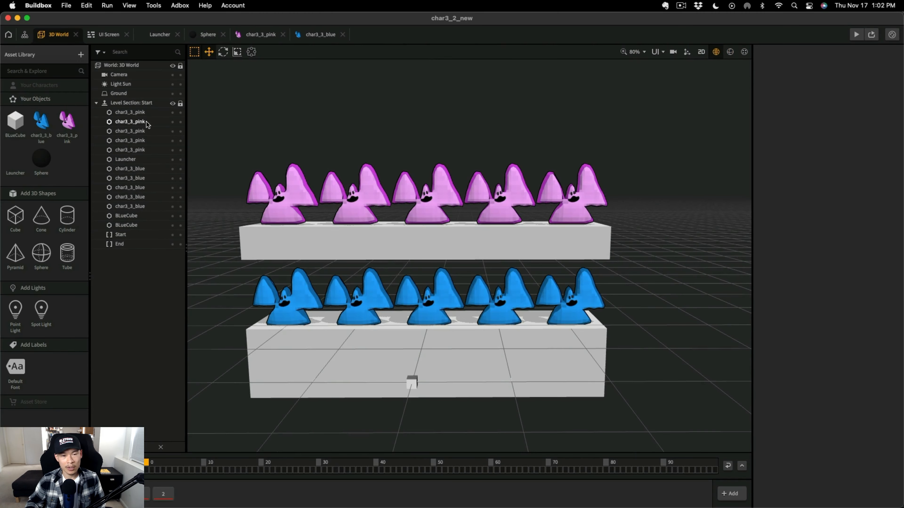
Delete the pink characters from the upper ledge, keeping only the leftmost one
click(146, 116)
key(Delete)
click(142, 120)
key(Delete)
click(143, 116)
key(Delete)
click(144, 116)
key(Delete)
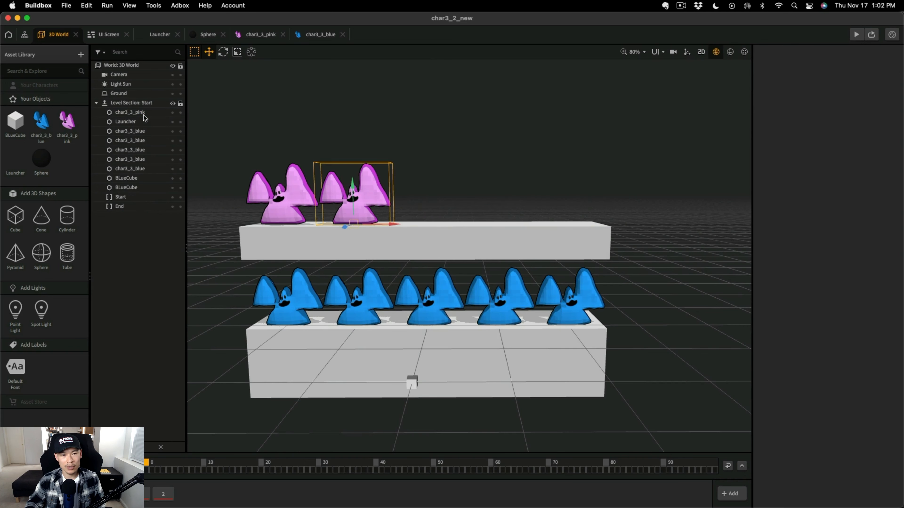
Display the collision shapes and check the position and scale values of the remaining pink character's If Collide shape
click(730, 52)
click(251, 216)
drag(281, 179, 280, 141)
click(139, 128)
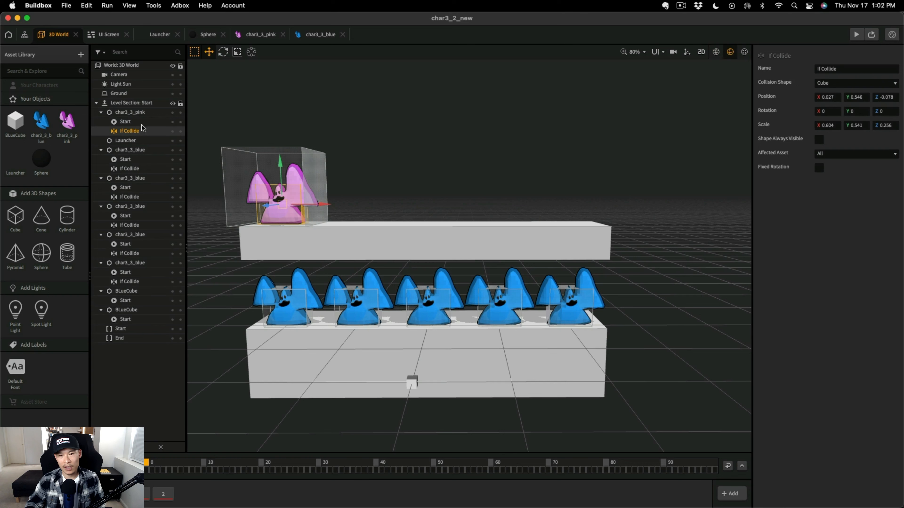
Set the pink character's Start collision shape scale to X 0.6, Y 0.541 and Z 0.256
click(141, 123)
text(.6)
key(Return)
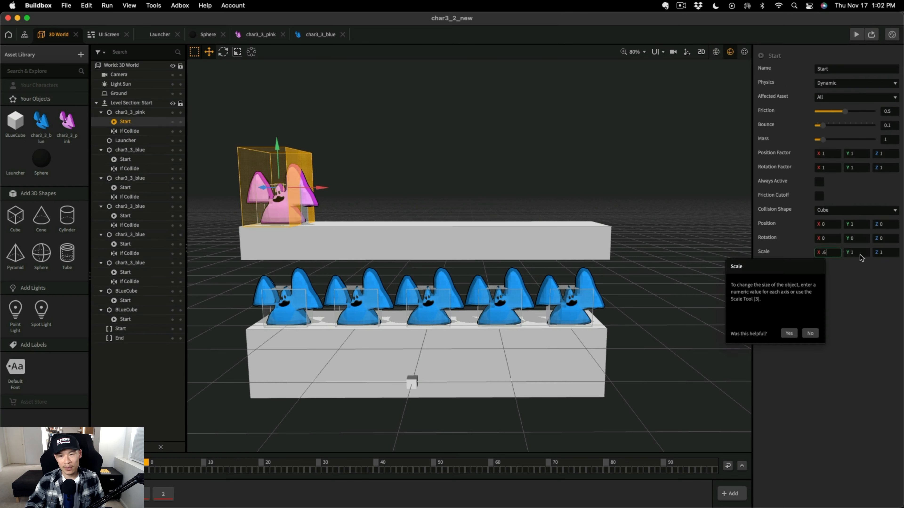
click(855, 252)
text(.541)
key(Return)
click(142, 131)
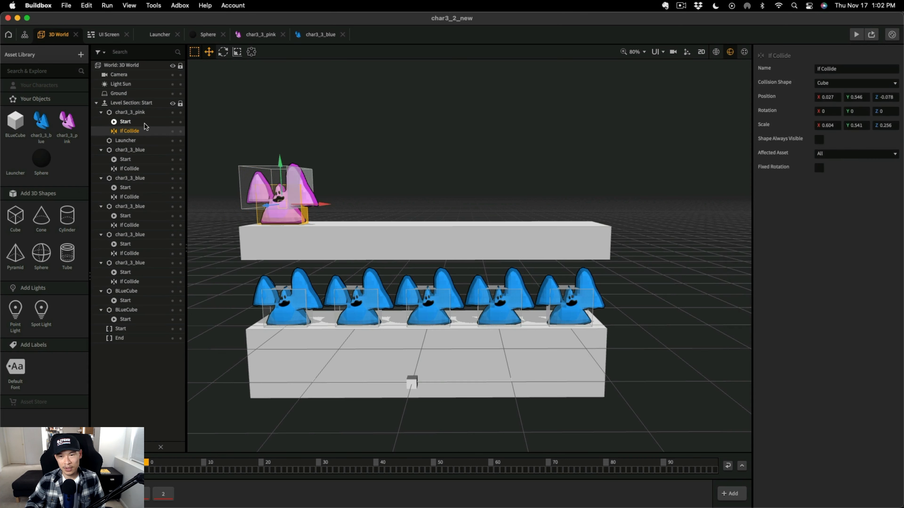
click(145, 123)
text(.256)
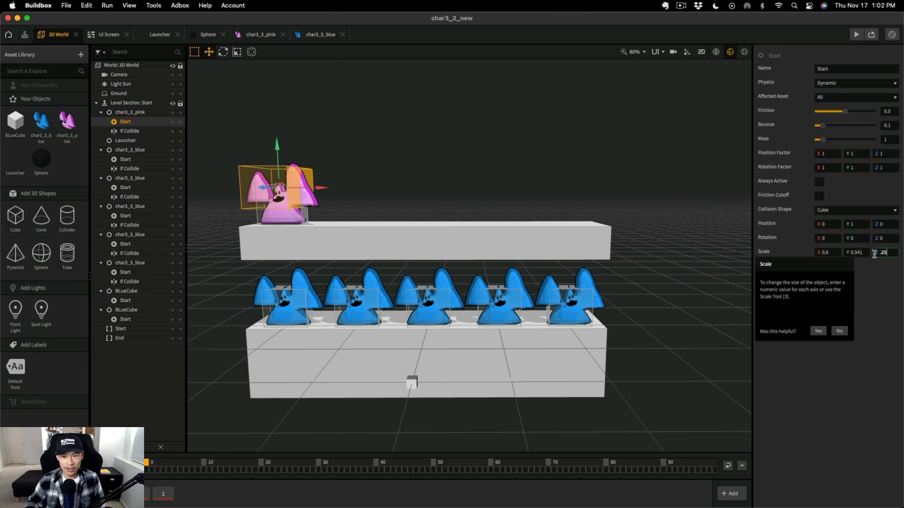
key(Return)
Align the pink character's Start collision shape with its If Collide shape by setting its position to X 0.027 and Y 0.546
click(145, 129)
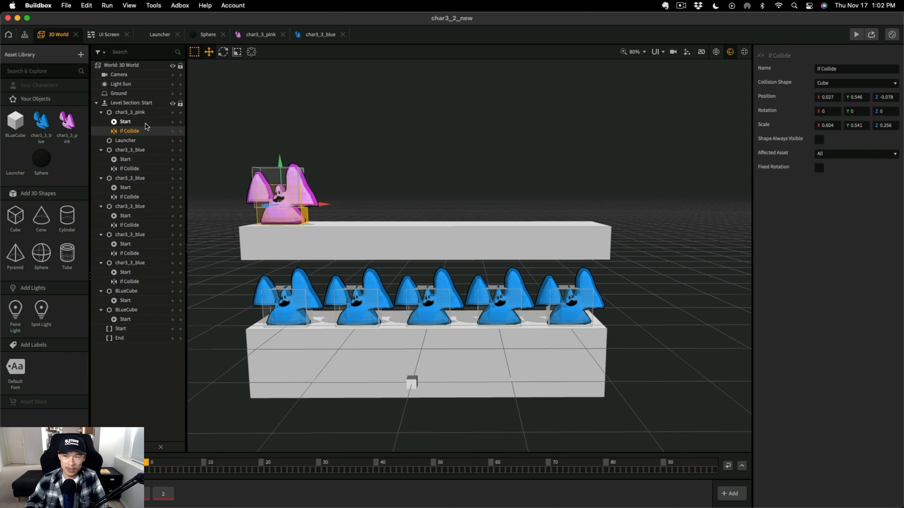
click(145, 124)
click(146, 132)
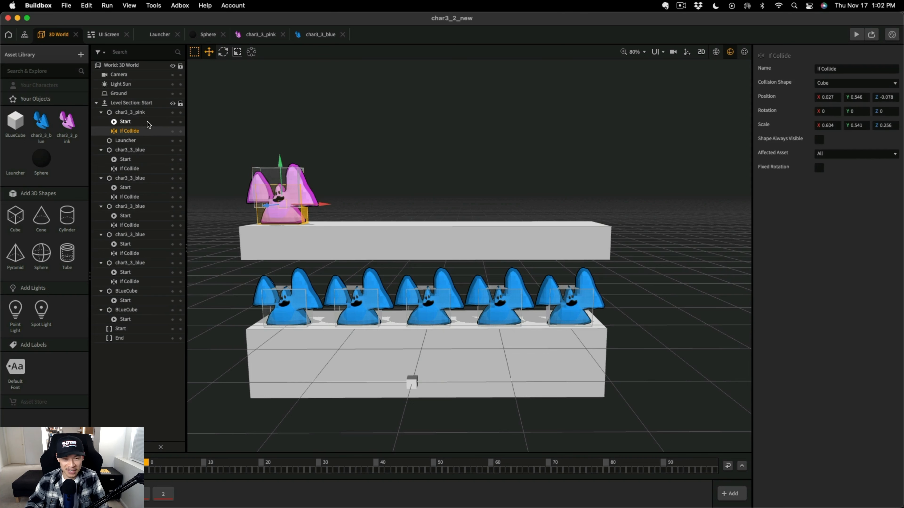
click(147, 122)
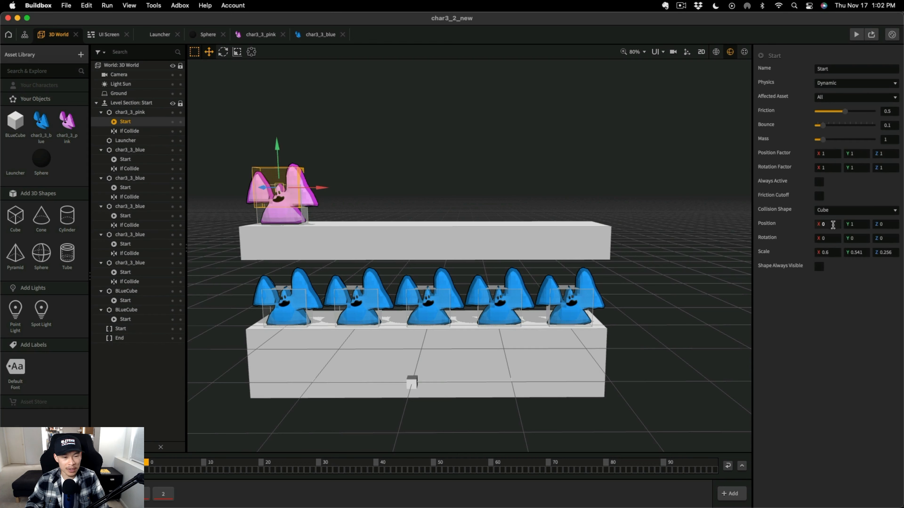
drag(280, 165, 282, 183)
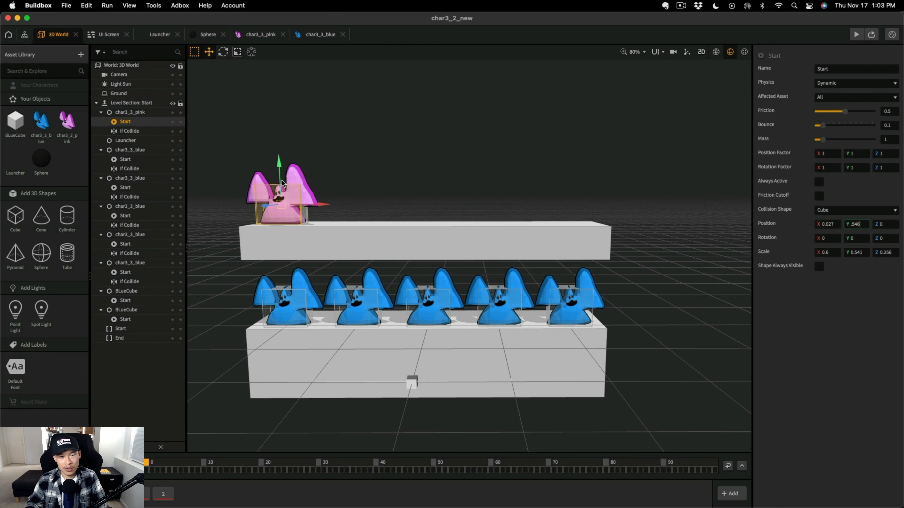
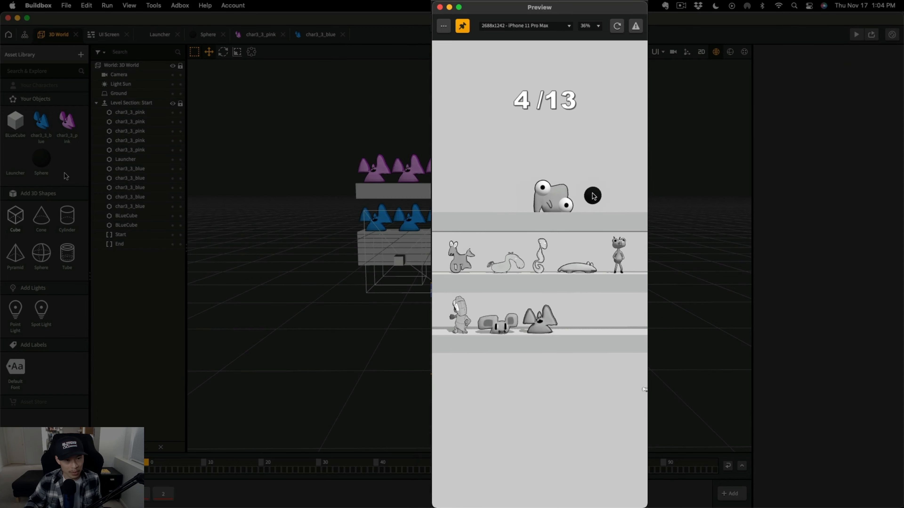
Add a cube to the object library and name it Scoretracker
click(67, 162)
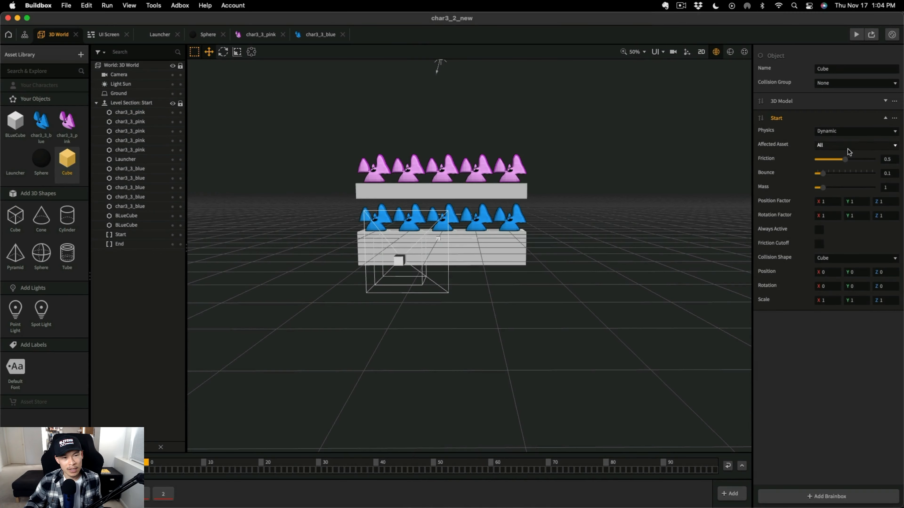
double_click(821, 69)
text(Score)
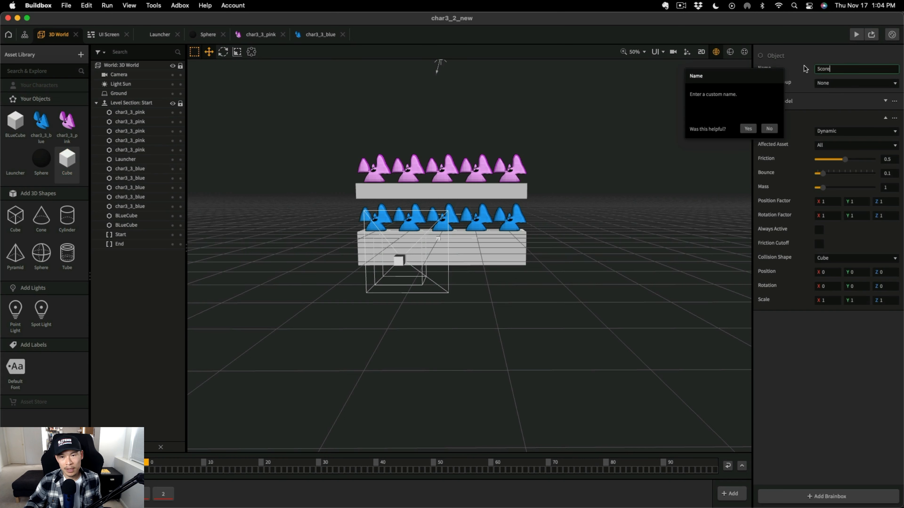
text(tracker)
key(Return)
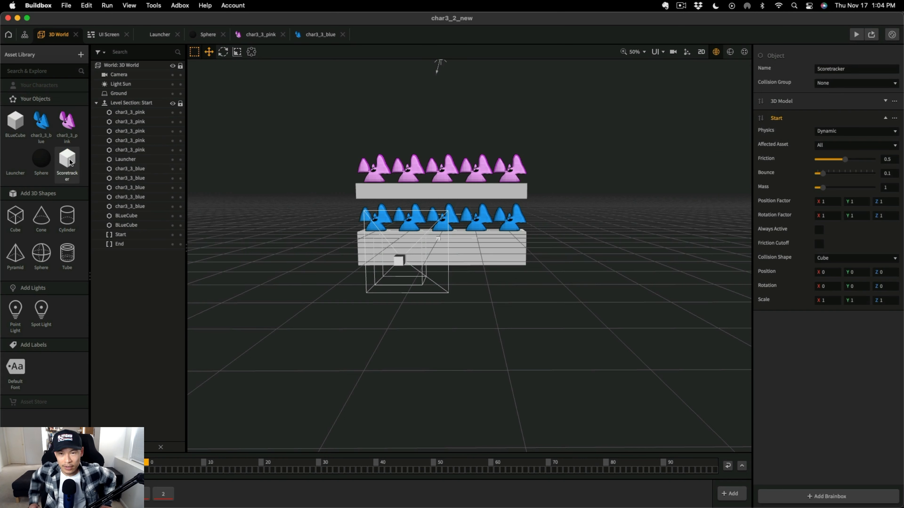
Place the Scoretracker in the 3D World and set its position to X 0 and Y -4
drag(70, 162, 442, 308)
scroll(495, 375, down, 2)
right_drag(494, 376, 526, 402)
middle_drag(576, 349, 494, 182)
drag(836, 69, 815, 68)
text(0)
drag(894, 69, 871, 69)
text(-4)
Set the placed Scoretracker's Z position to -0.65
click(417, 147)
click(357, 288)
text(-56)
click(417, 148)
click(405, 116)
text(-.65)
Scale the Scoretracker in width and depth into a large flat slab beneath the ledges that reaches toward the camera
click(238, 52)
right_drag(428, 198, 444, 256)
drag(430, 219, 555, 208)
drag(438, 393, 420, 313)
drag(430, 219, 462, 218)
Set the Scoretracker's 3D Model color to bright yellow
click(67, 162)
click(881, 101)
click(854, 195)
click(479, 181)
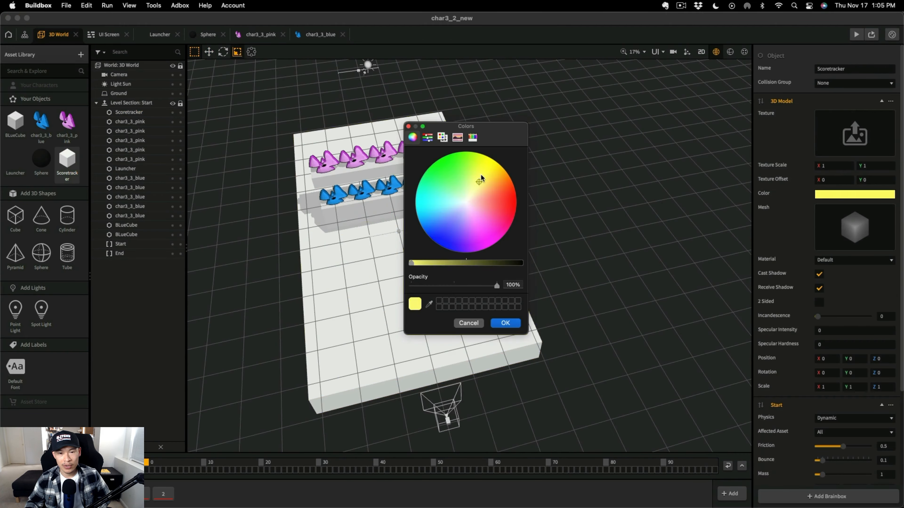
drag(481, 178, 486, 173)
click(505, 323)
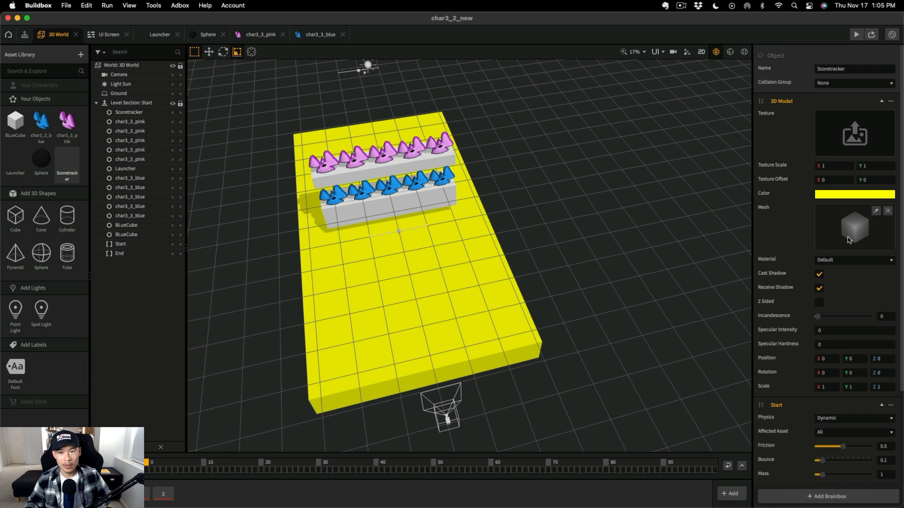
Remove the Scoretracker's mesh and enlarge the placed object to a scale of about X 16.83 and Z 31.23
click(887, 211)
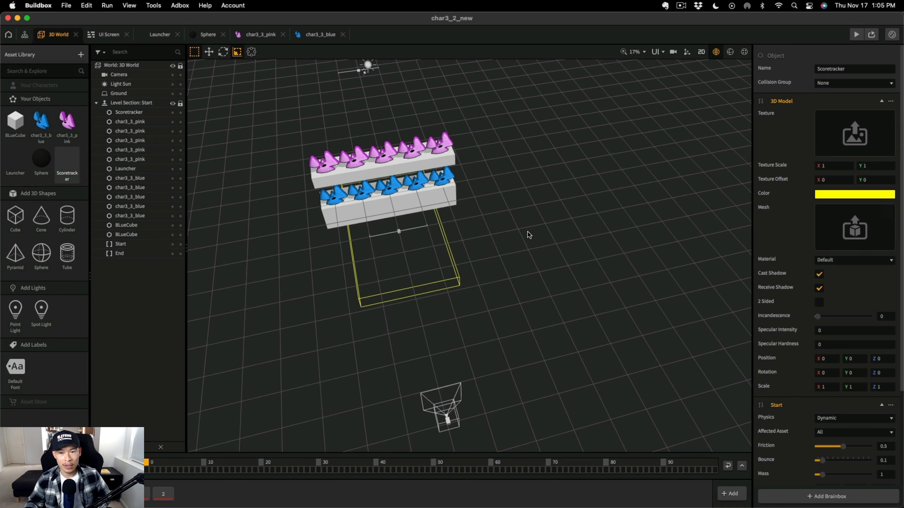
click(441, 232)
drag(394, 227, 429, 300)
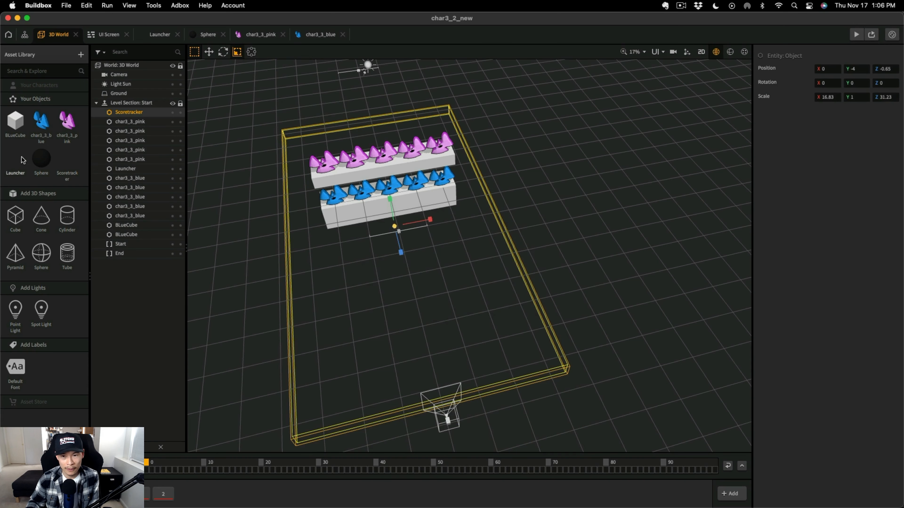
Open char3_3_blue's node map and set the If Collide node's Affected Asset to Scoretracker
double_click(45, 123)
drag(414, 261, 409, 273)
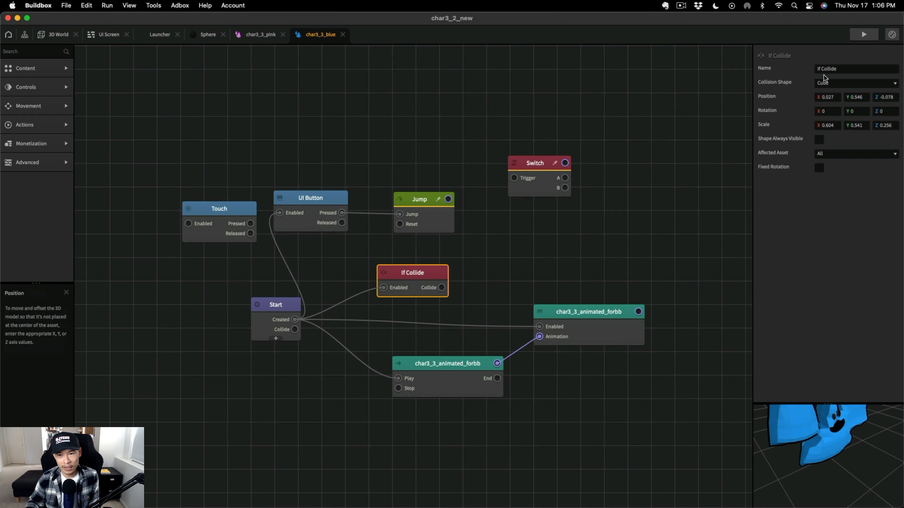
click(862, 153)
click(864, 283)
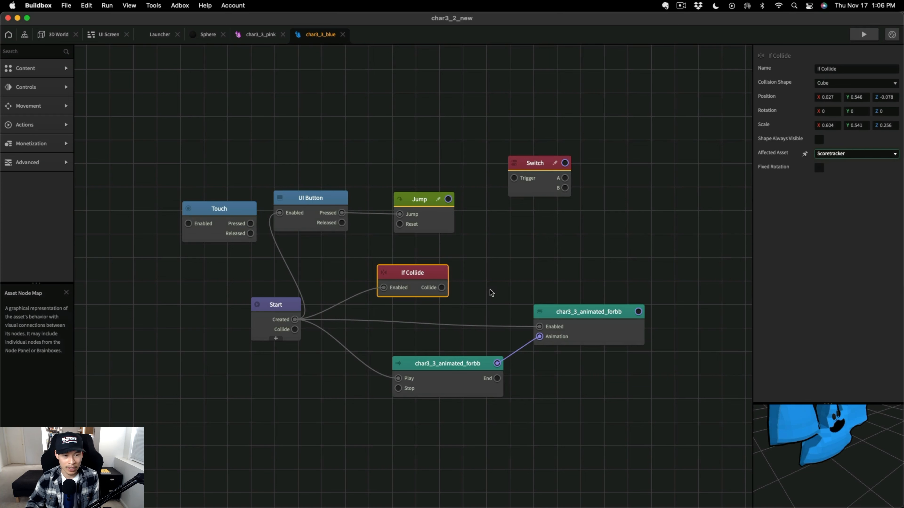
Add a Defeat node and an Add Point node to char3_3_blue's node map
click(26, 53)
text(def)
drag(29, 81, 205, 89)
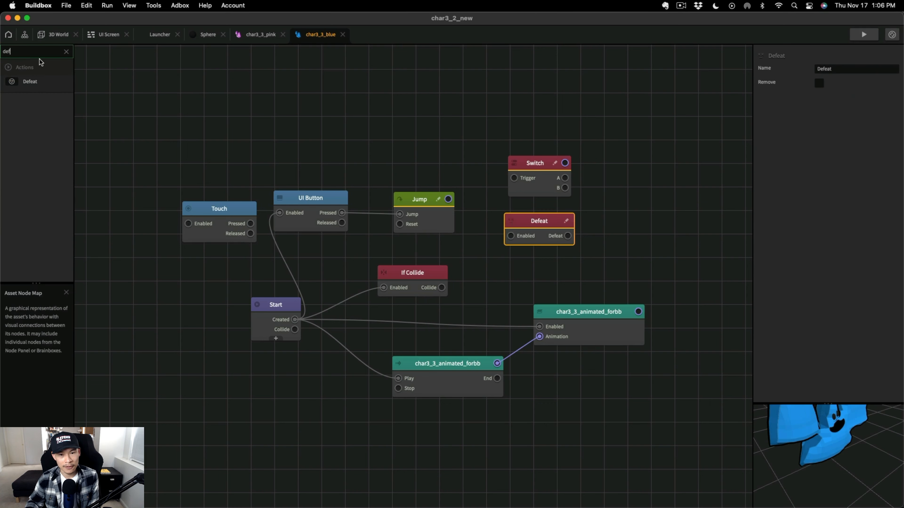
text(sc)
key(BackSpace)
key(BackSpace)
text(add)
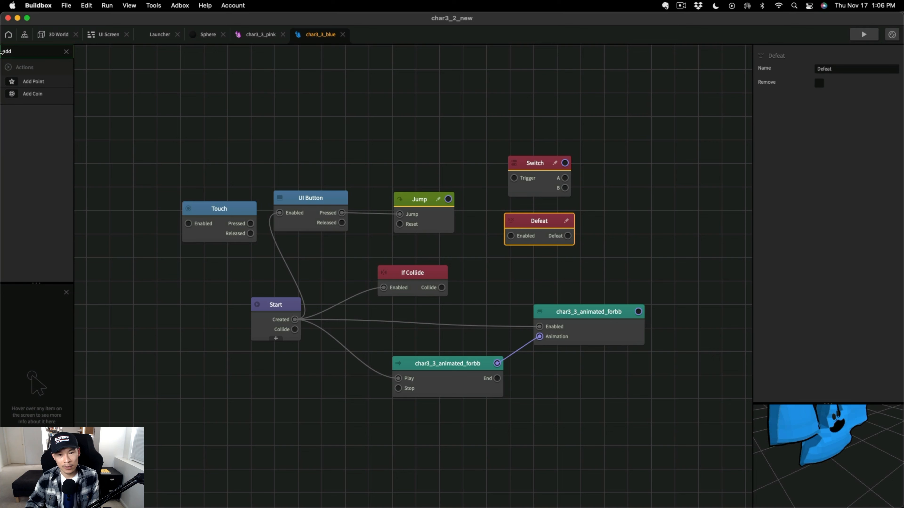
drag(34, 82, 547, 282)
Connect If Collide's Collide output to the inputs of Defeat and Add Point, and tidy the two nodes' placement
drag(511, 236, 441, 288)
drag(520, 285, 442, 287)
drag(553, 271, 535, 267)
drag(534, 221, 514, 221)
Copy the Defeat and Add Point nodes into char3_3_pink's node map, discard the surplus node and connect If Collide's Collide output
drag(424, 310, 521, 240)
click(271, 40)
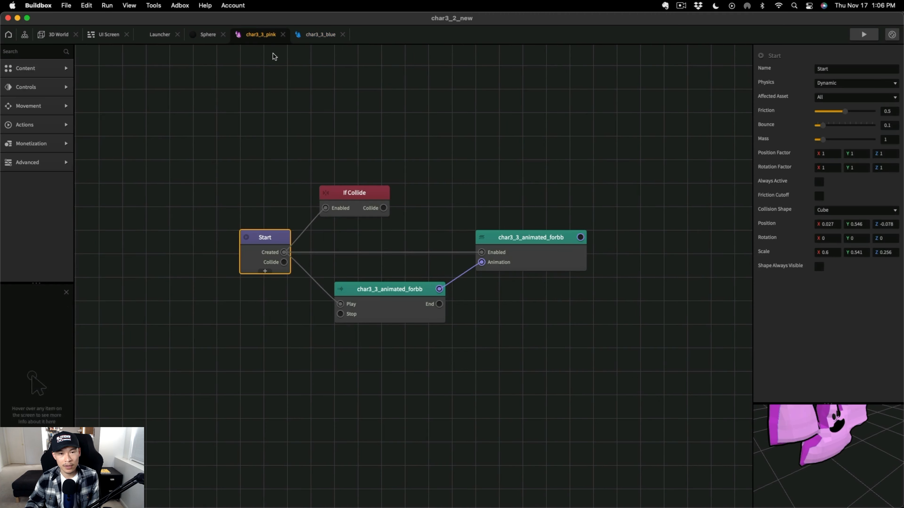
key(super+v)
drag(459, 244, 536, 115)
click(428, 165)
key(Delete)
drag(384, 207, 510, 130)
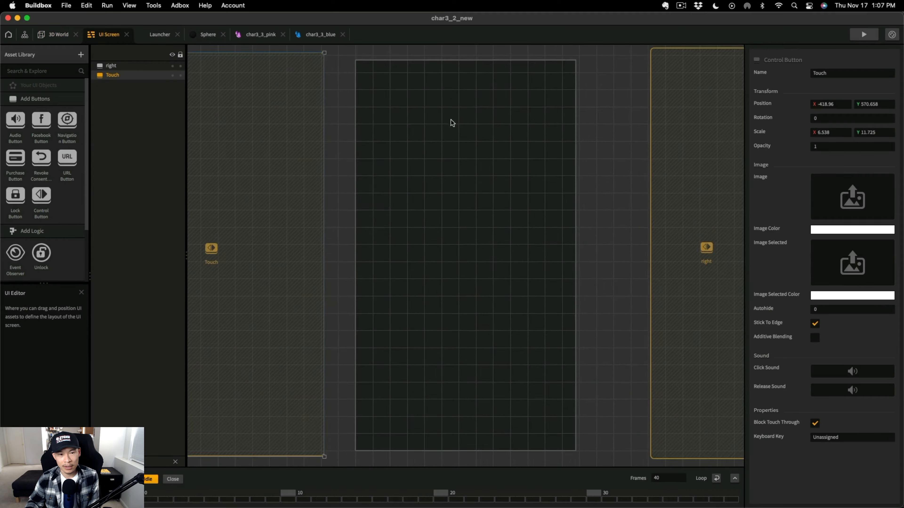
Add a Default Font label at the top centre of the UI Screen, with Function Score and Amount Current
scroll(64, 226, down, 3)
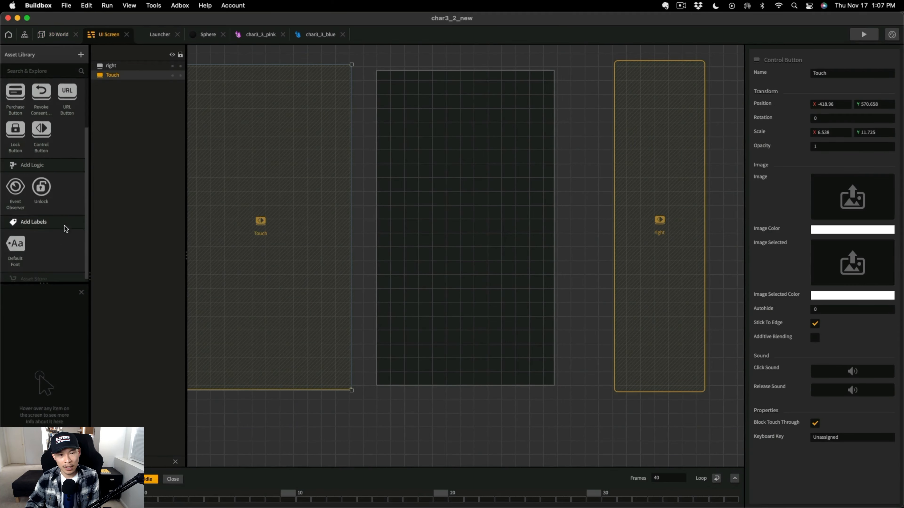
drag(15, 240, 473, 96)
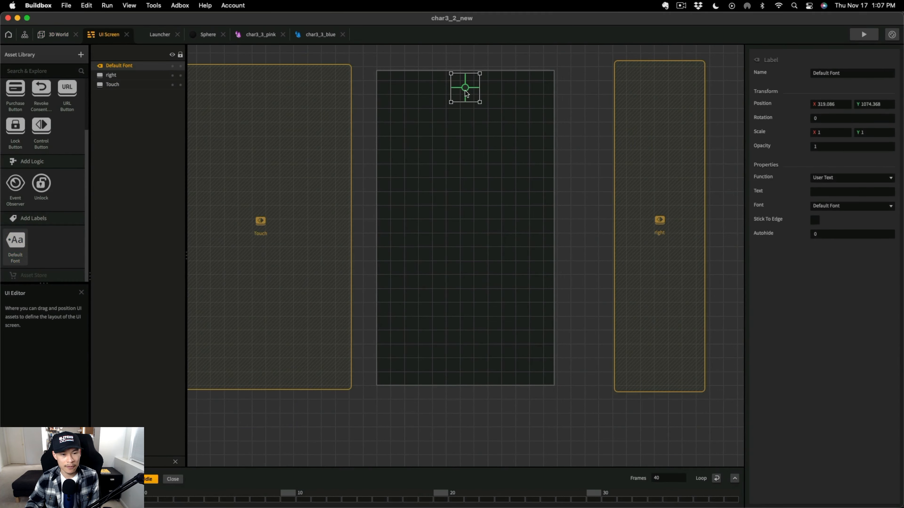
click(853, 176)
click(849, 195)
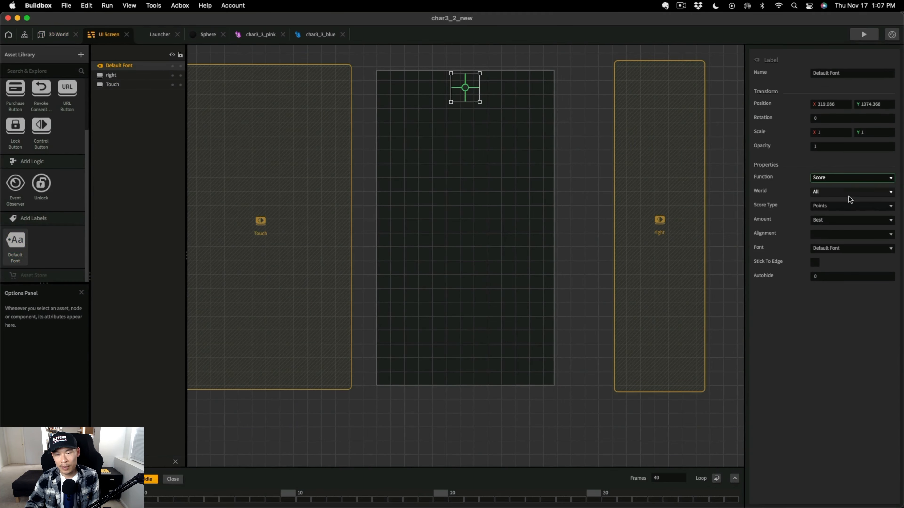
click(853, 220)
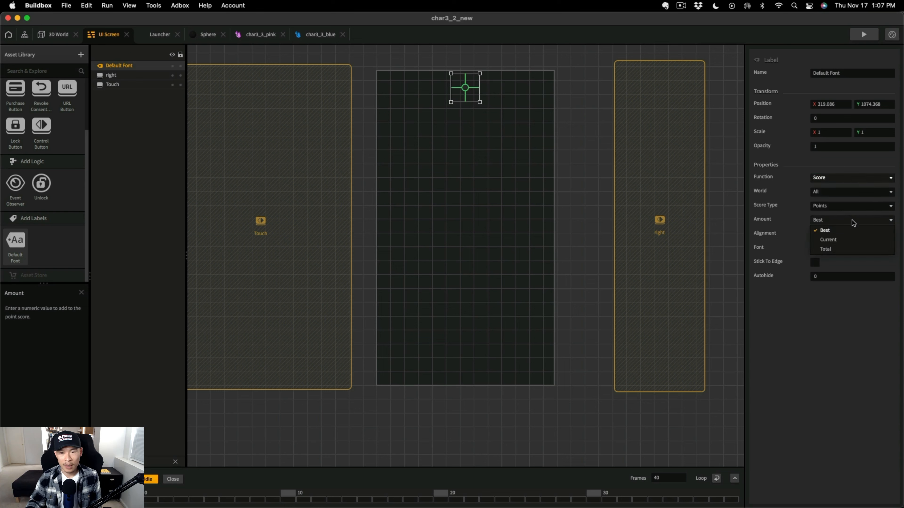
click(847, 241)
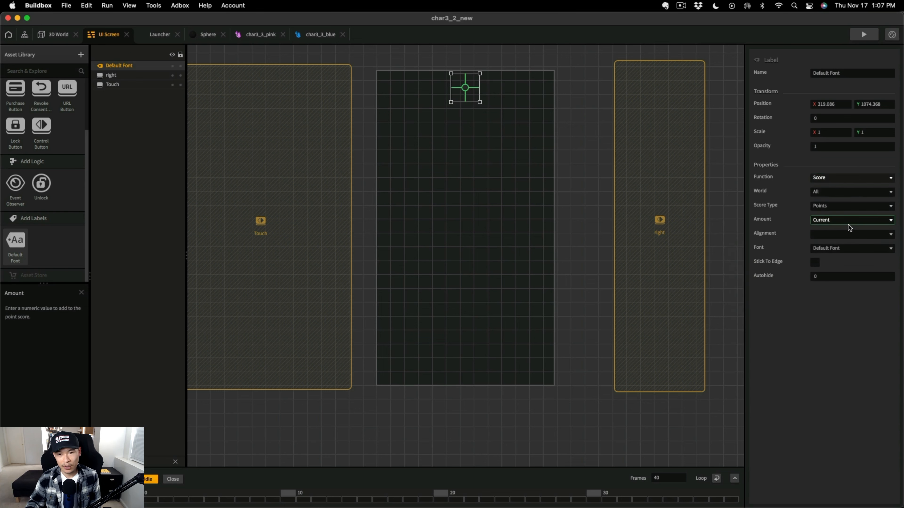
Set the score label's alignment to Center and enable Stick To Edge
click(850, 234)
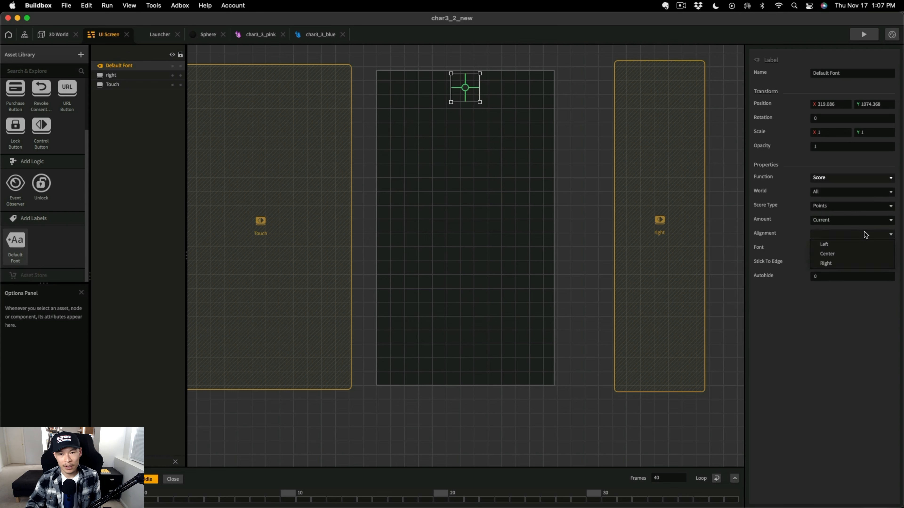
click(854, 251)
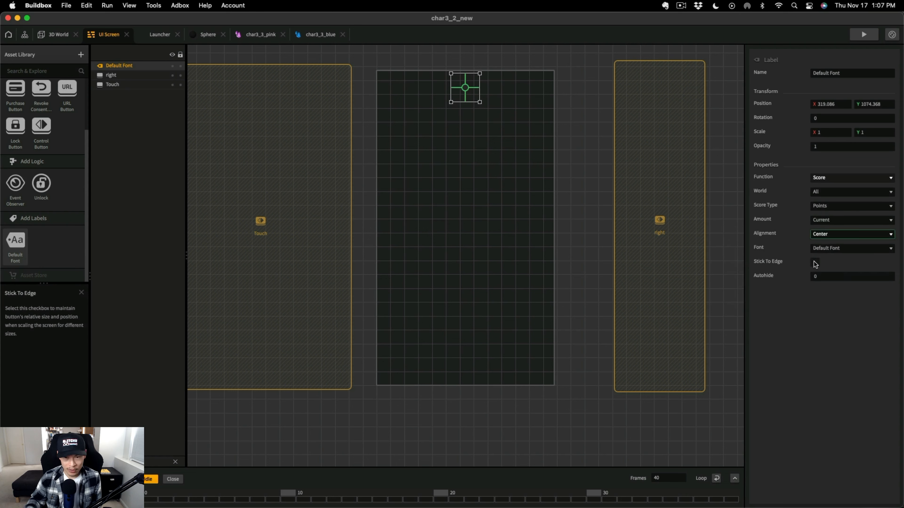
click(814, 263)
click(779, 339)
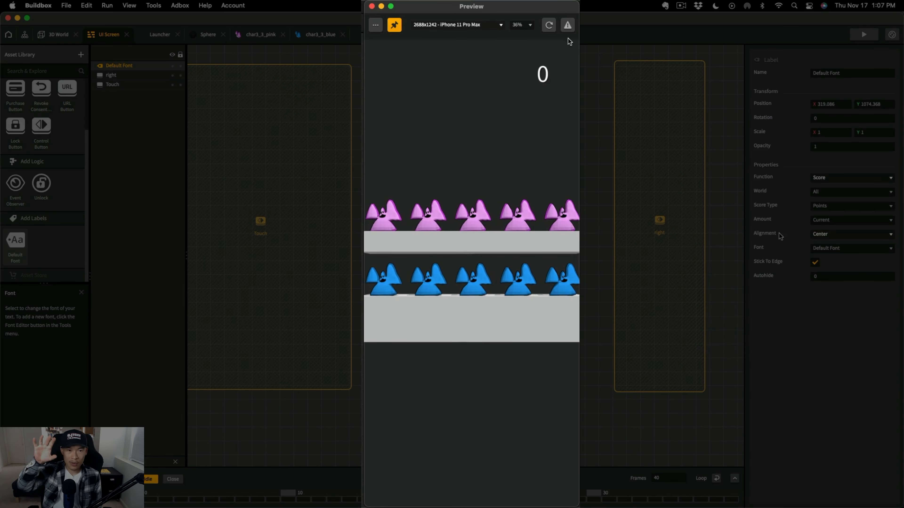
Check the score label in the preview at the 1334x750 - iPhone 8 screen size
click(498, 25)
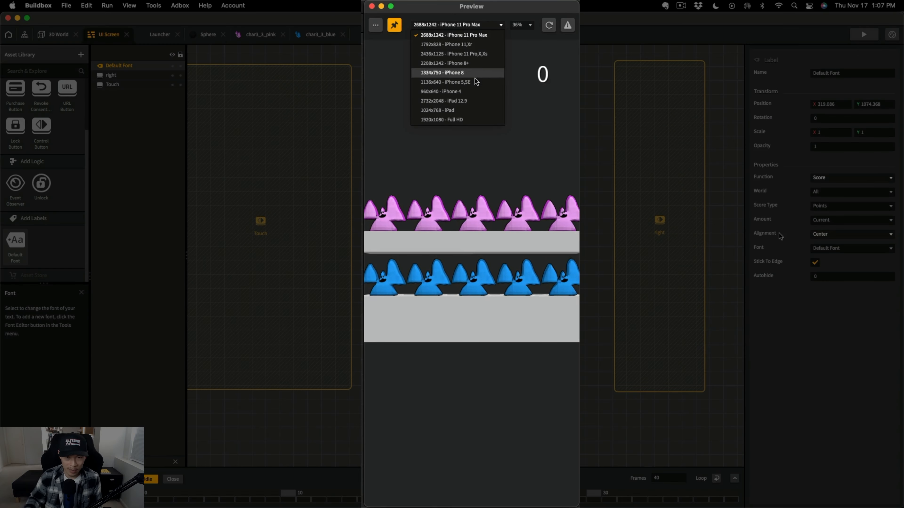
click(437, 73)
double_click(427, 6)
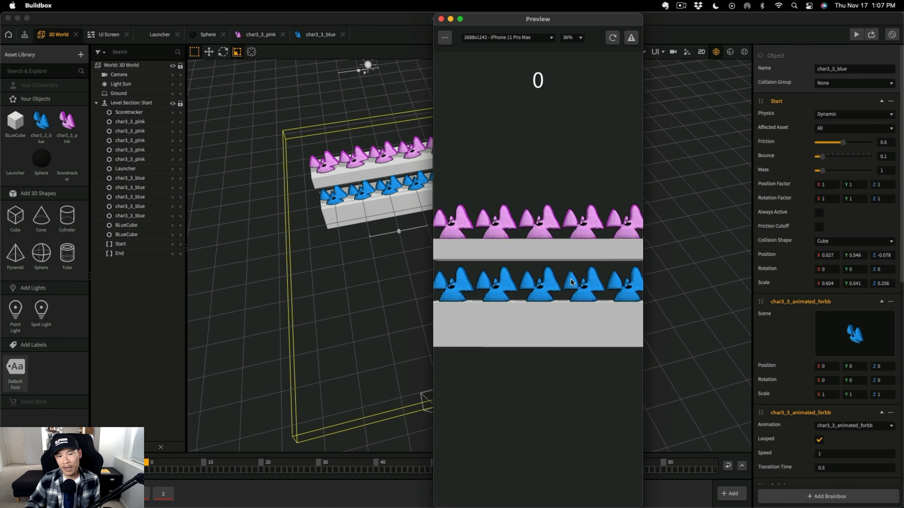
Test-fire at the middle pink character in the preview and select the Scoretracker in the 3D World
click(535, 195)
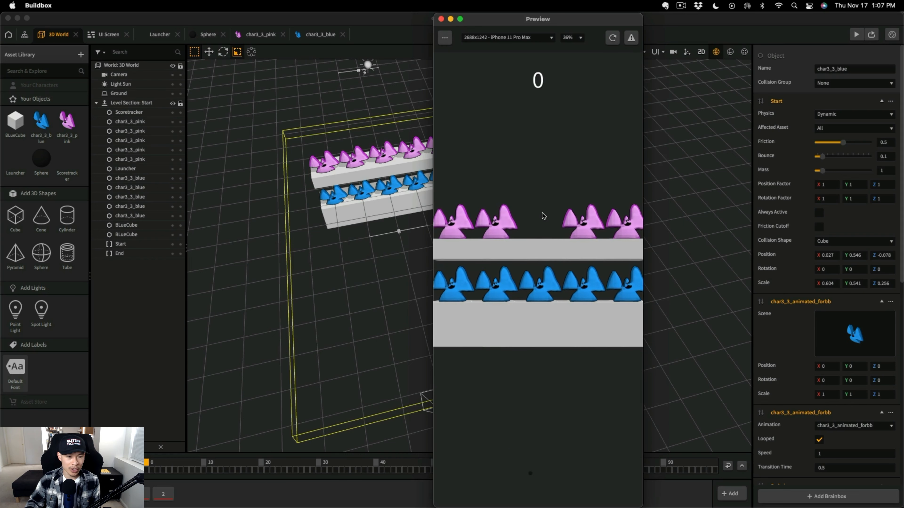
click(391, 130)
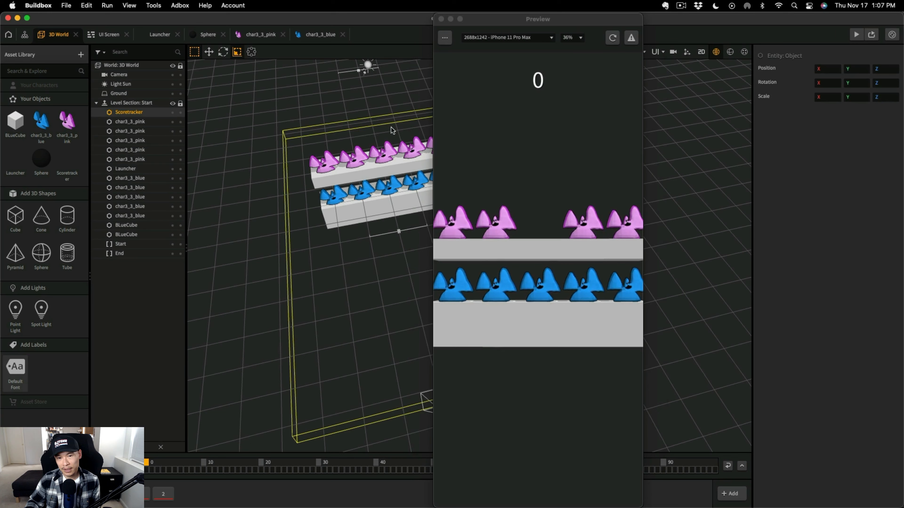
Turn on the display of collision shapes in the preview
click(446, 38)
click(462, 52)
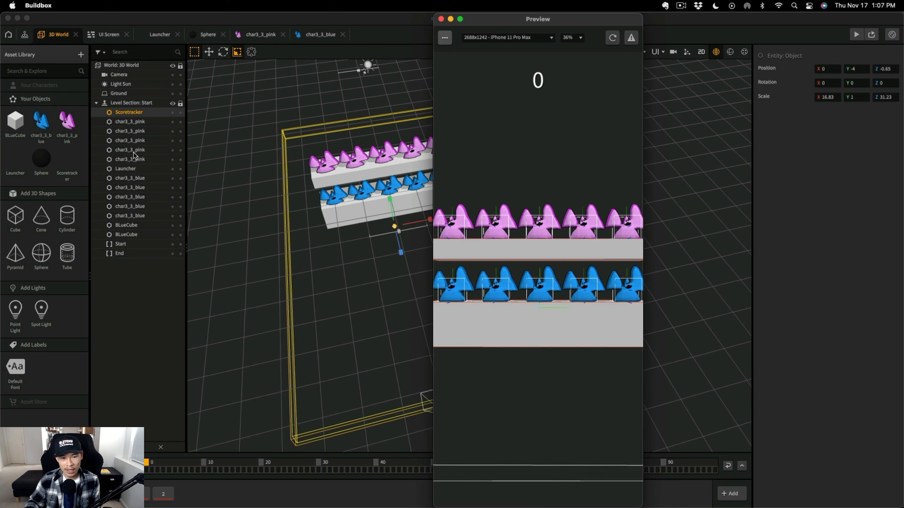
Set the Scoretracker asset's physics to Kinematic and test-fire at the middle pink character in the preview
click(67, 166)
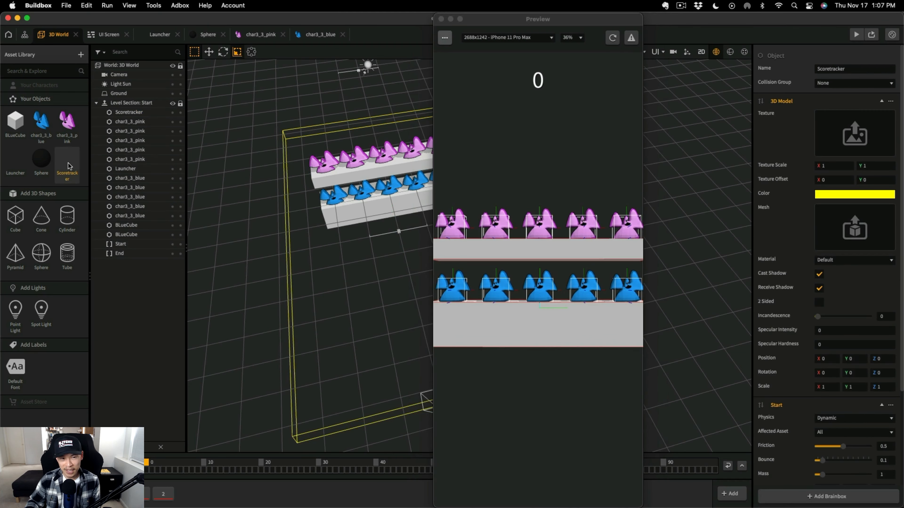
click(881, 404)
click(883, 404)
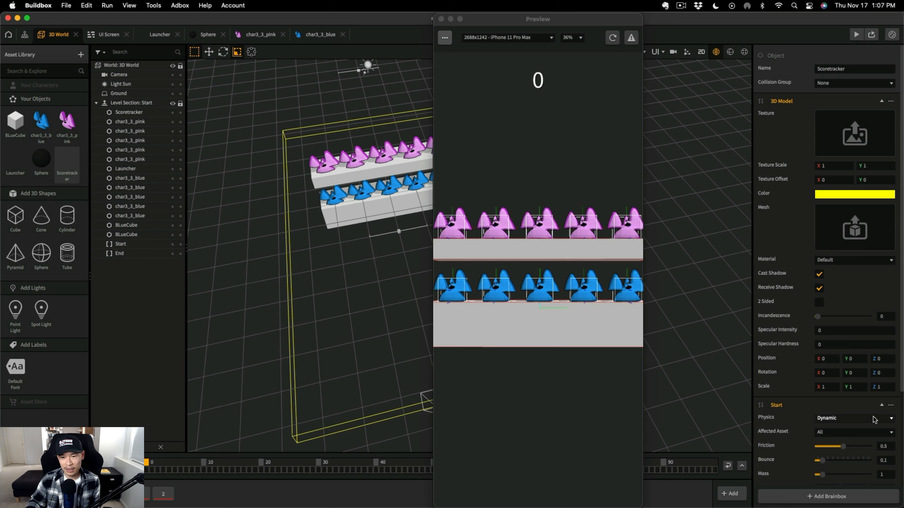
click(848, 457)
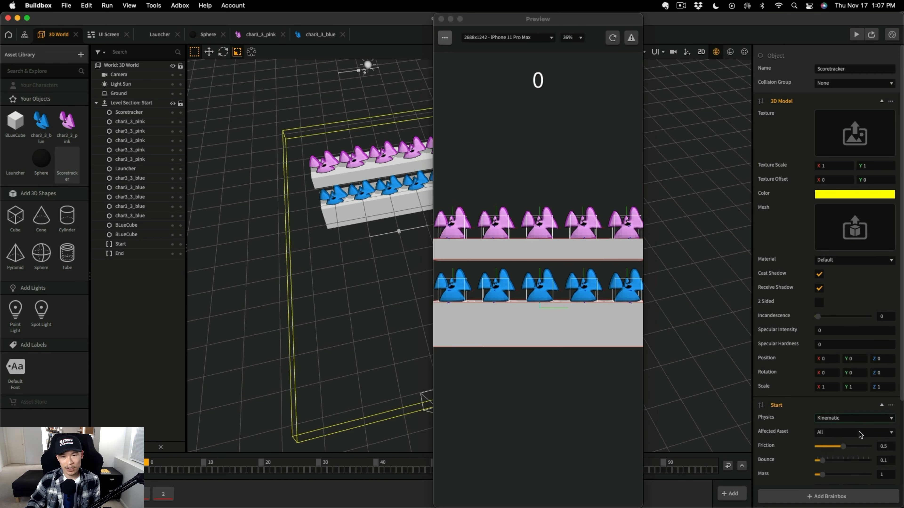
key(super+p)
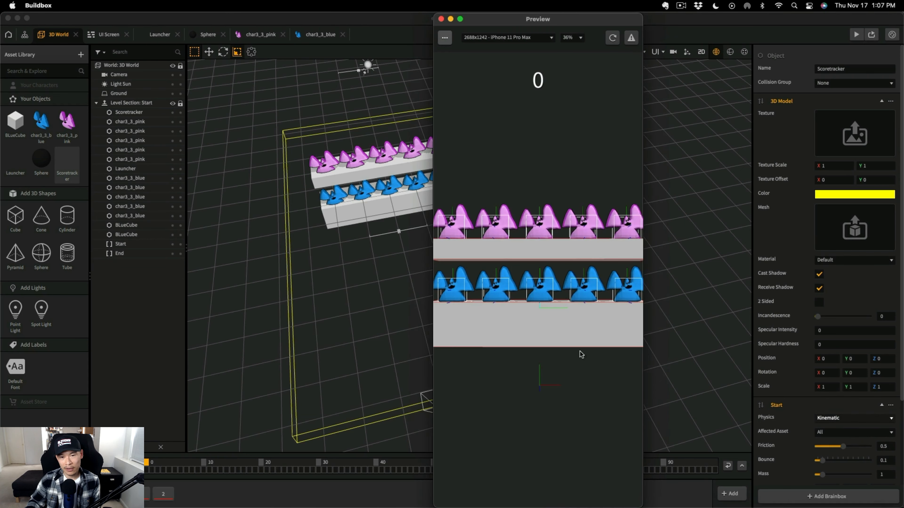
click(539, 196)
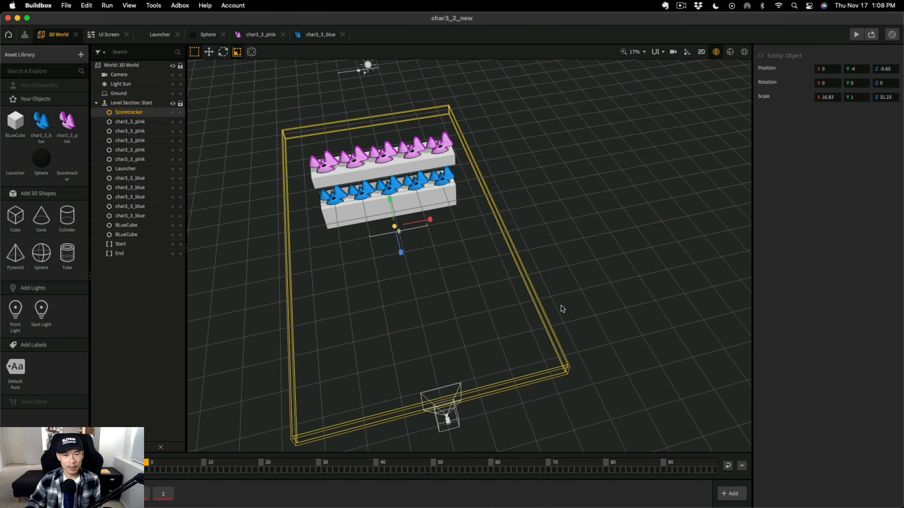
Try lowering the Scoretracker to about Y -12.5 and test-fire at two pink characters in the preview
right_drag(560, 309, 411, 221)
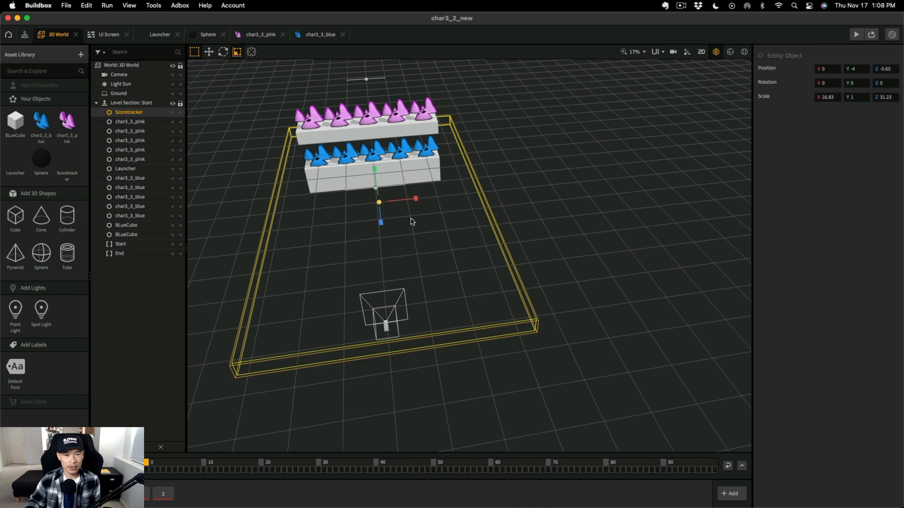
drag(375, 177, 375, 258)
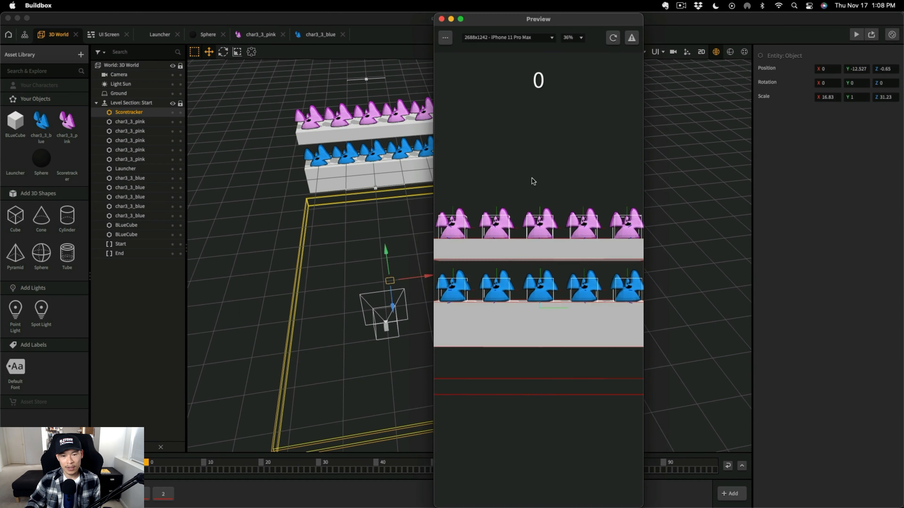
click(533, 182)
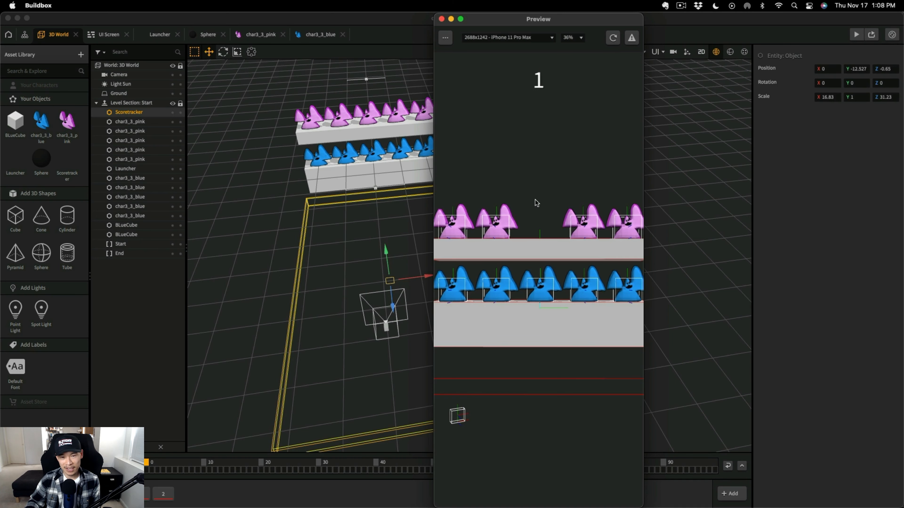
click(487, 177)
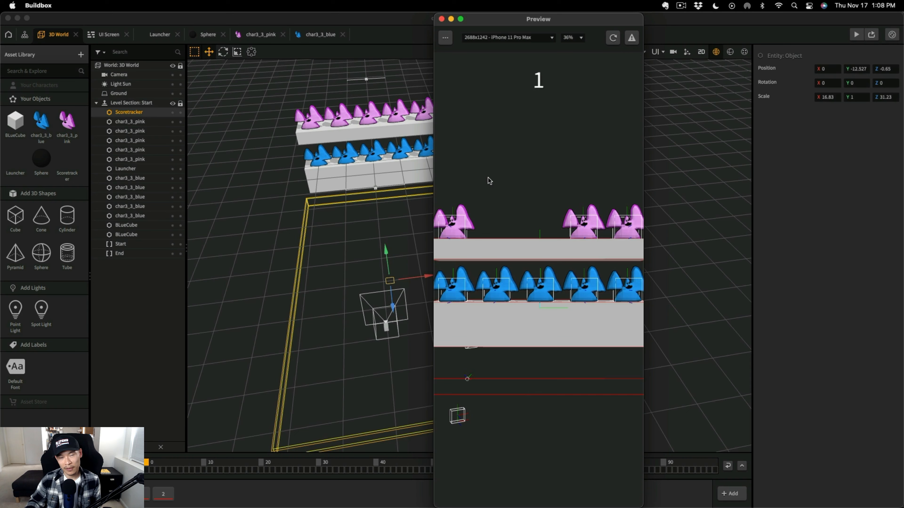
click(442, 19)
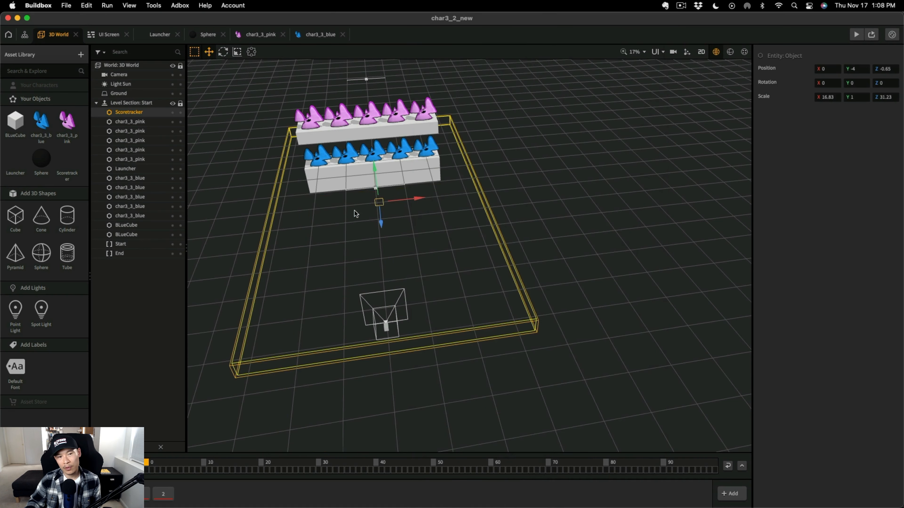
Set the Affected Asset of the If Collide node in char3_3_pink to Sphere
double_click(67, 121)
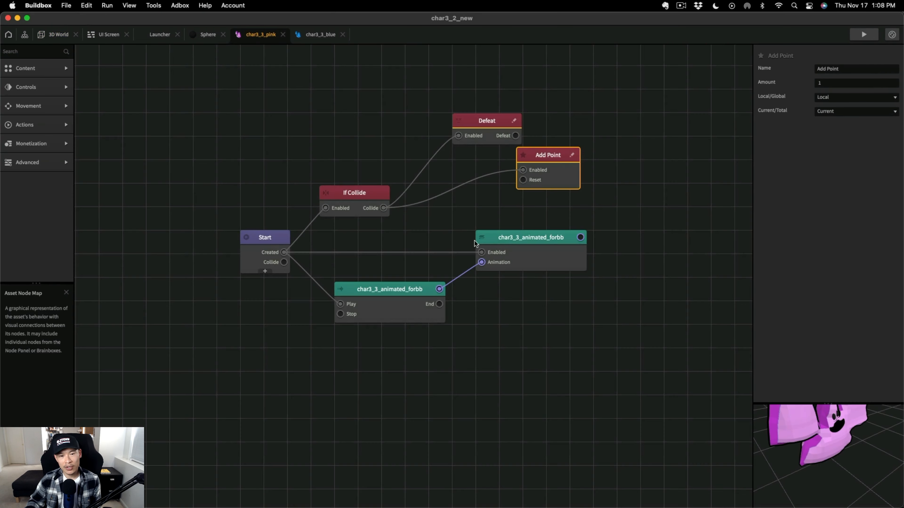
click(350, 194)
click(854, 154)
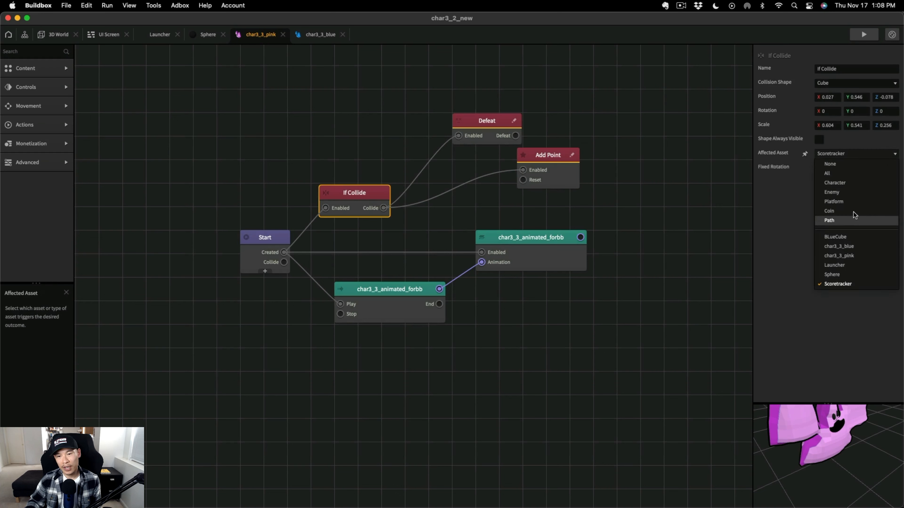
click(857, 273)
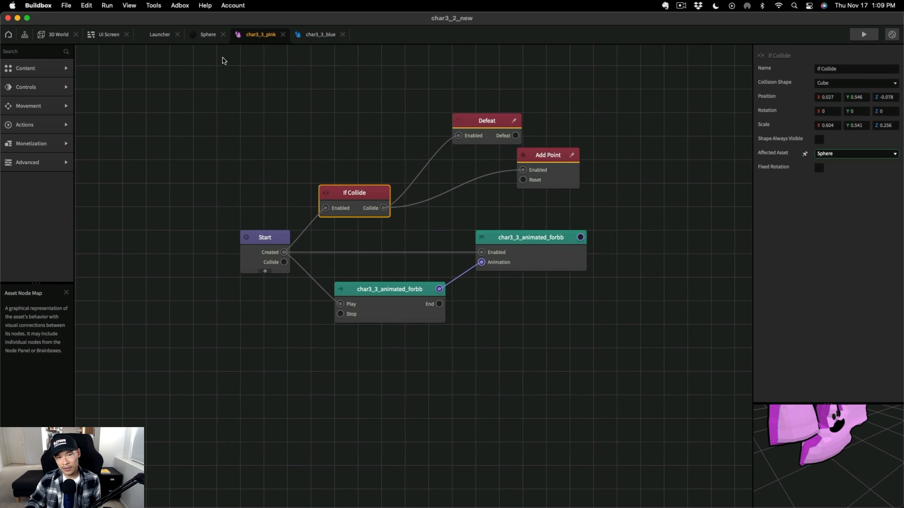
Set the Affected Asset of the If Collide node in char3_3_blue to Sphere
click(297, 36)
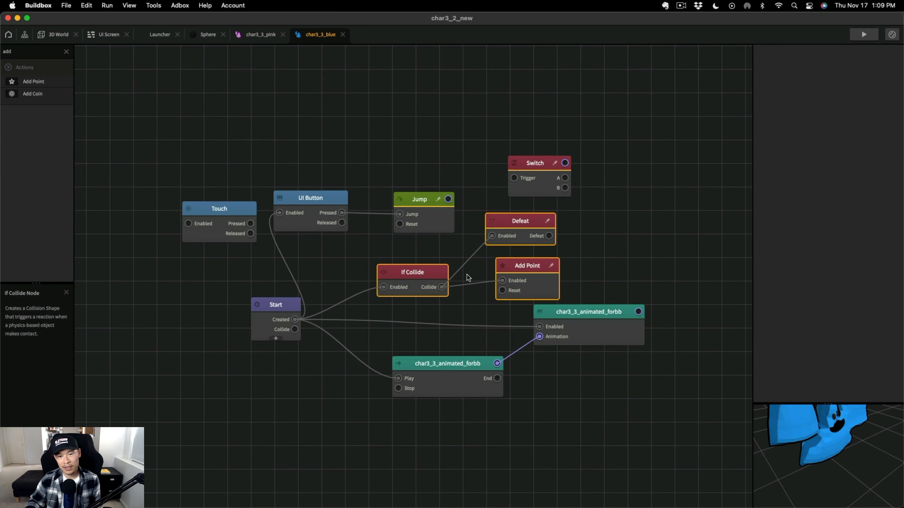
click(616, 246)
click(412, 272)
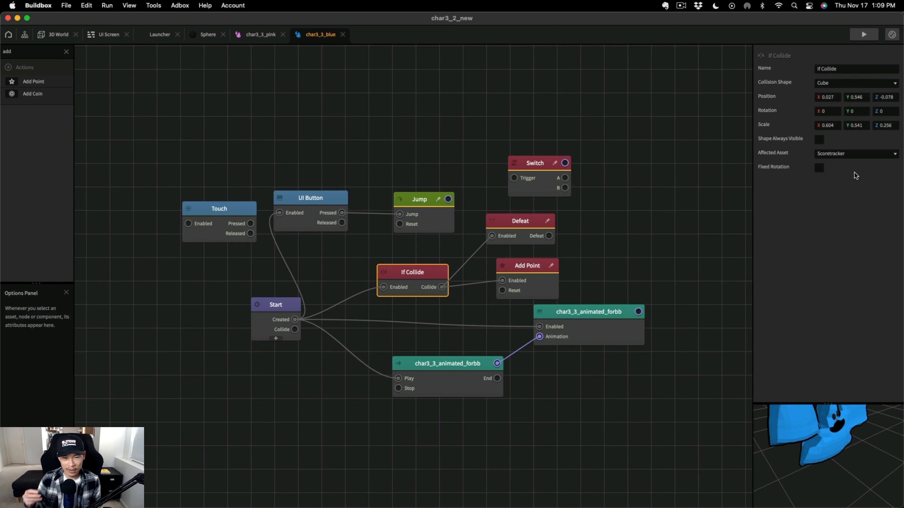
click(852, 154)
click(854, 275)
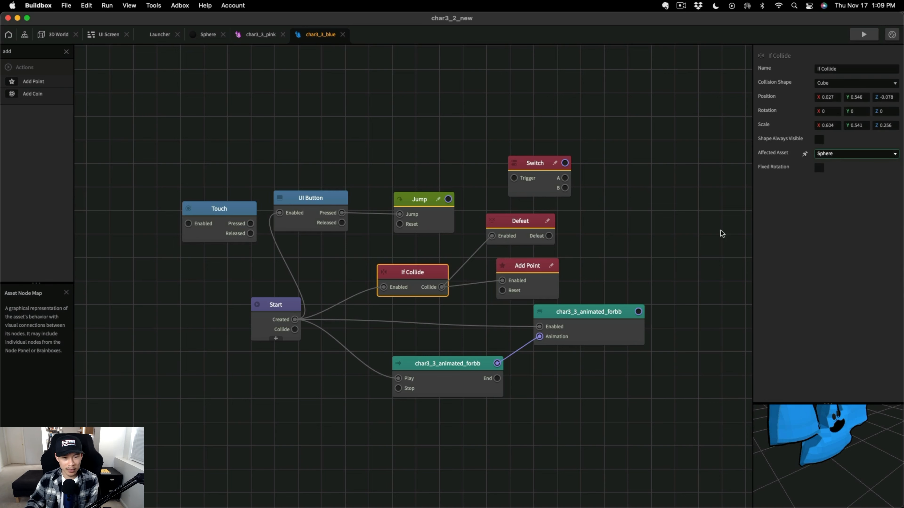
Test-fire at the middle blue character in the preview and close it
click(863, 35)
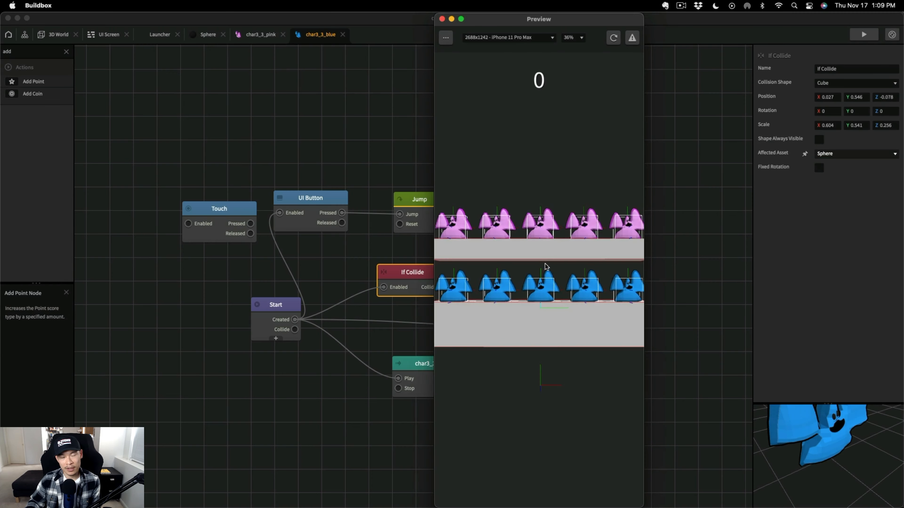
click(540, 251)
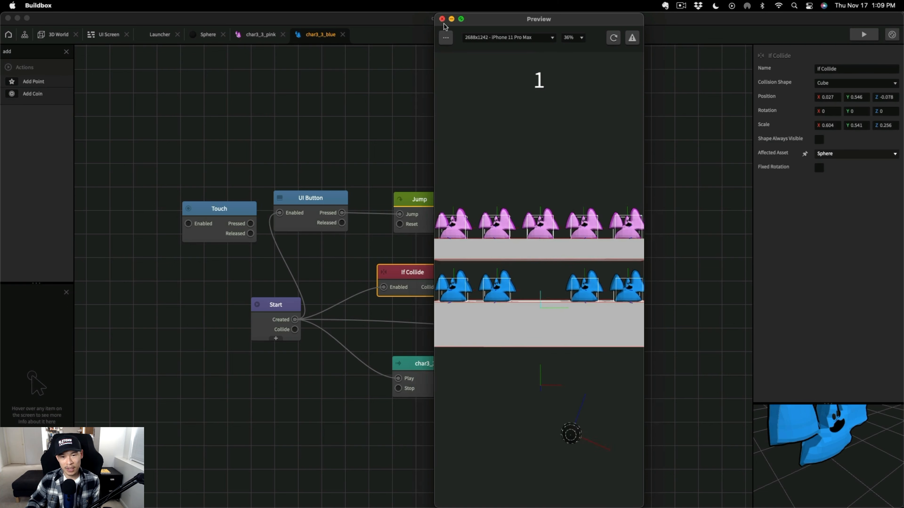
key(super+w)
Remove the Defeat reaction from the If Collide nodes of char3_3_blue and char3_3_pink, keeping Add Point connected
click(522, 223)
drag(441, 379, 413, 436)
drag(570, 321, 560, 404)
click(518, 220)
click(261, 34)
Test-fire in the preview at the middle and right-hand pink characters and the rightmost blue one, and close the preview
key(super+r)
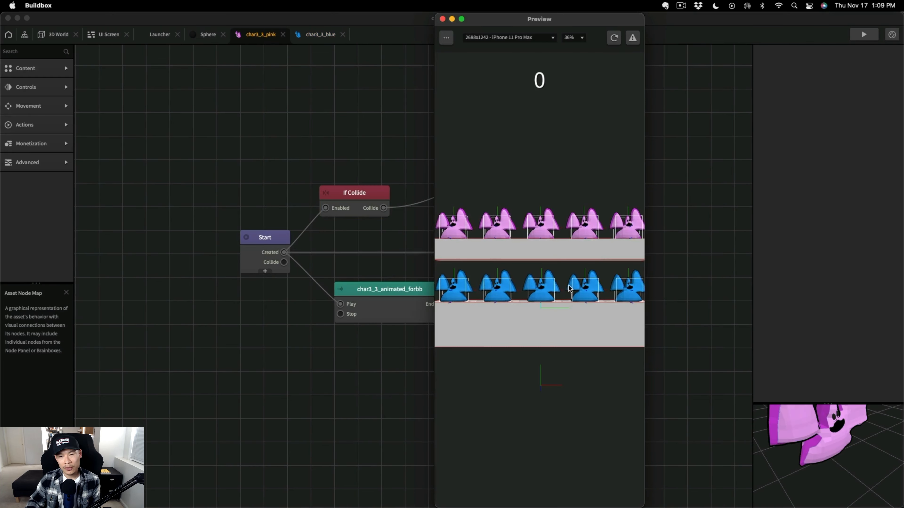
click(540, 175)
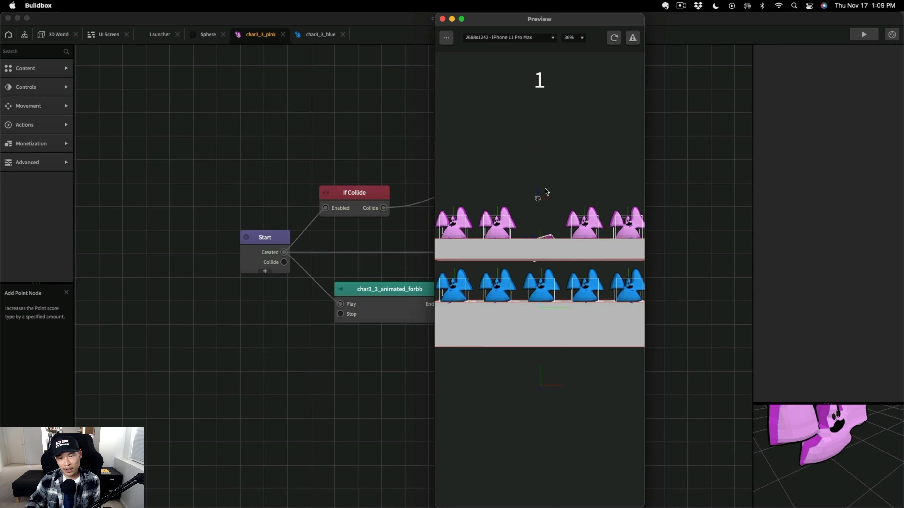
click(584, 200)
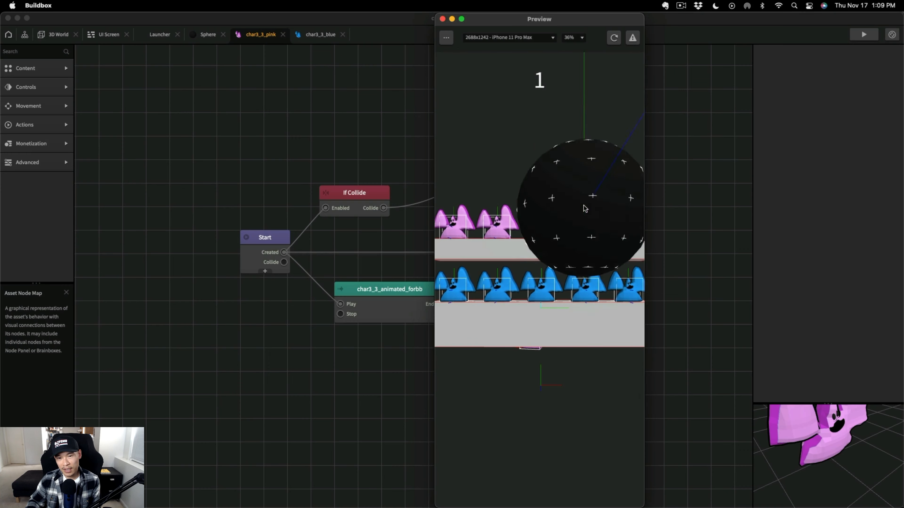
click(581, 198)
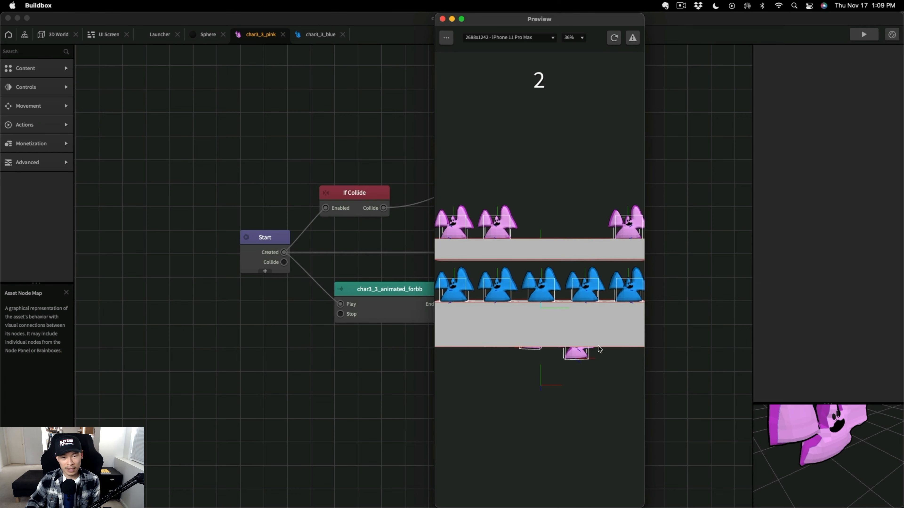
click(625, 188)
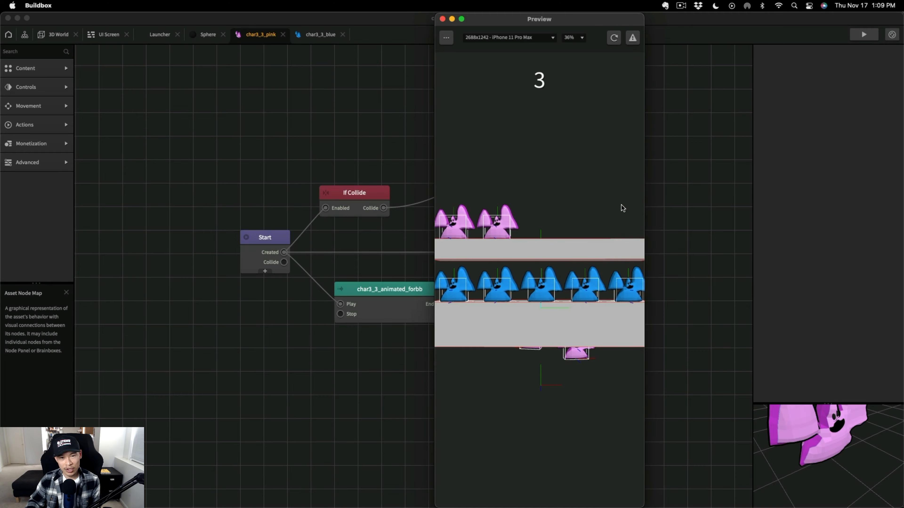
click(622, 259)
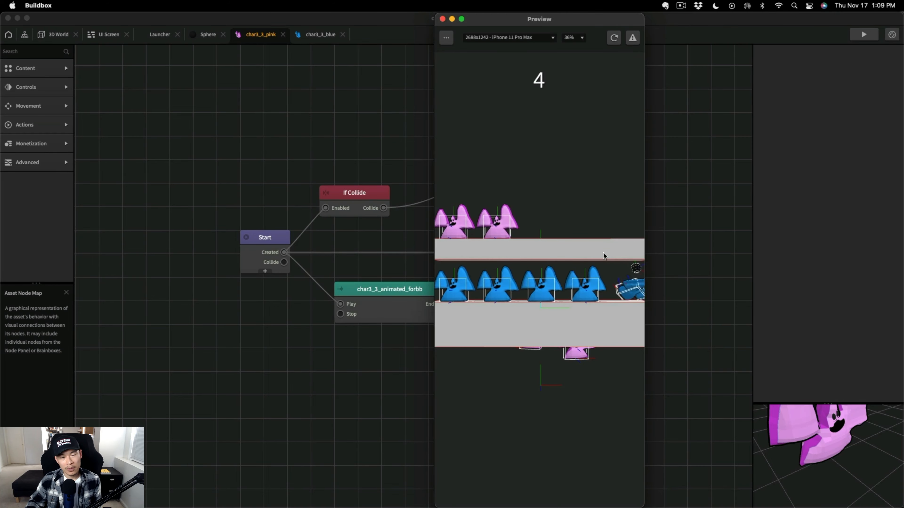
click(442, 19)
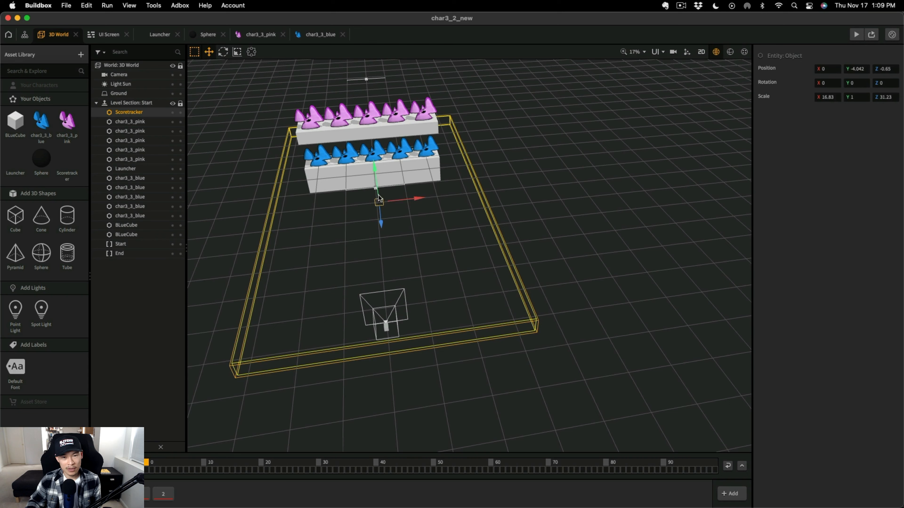
Lower the Scoretracker in the 3D World to about Y -13 and test-fire repeatedly at a pink character
drag(379, 199, 390, 284)
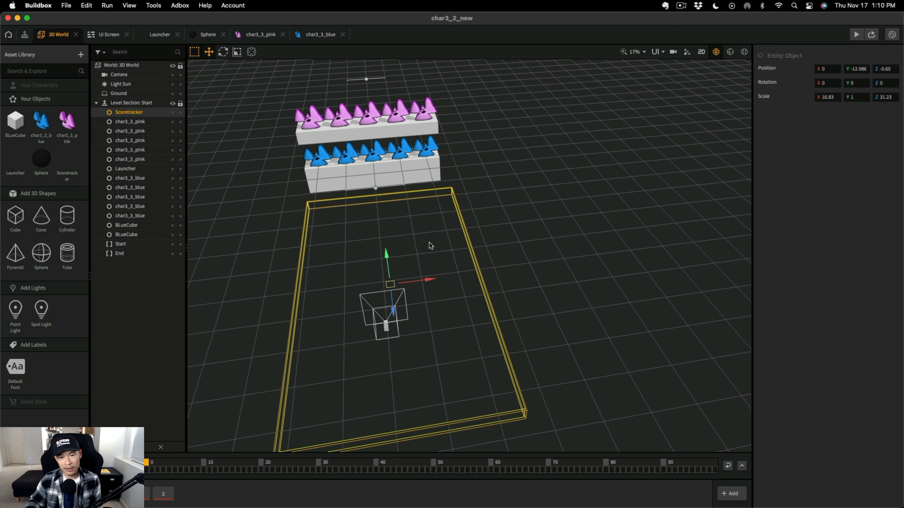
click(856, 35)
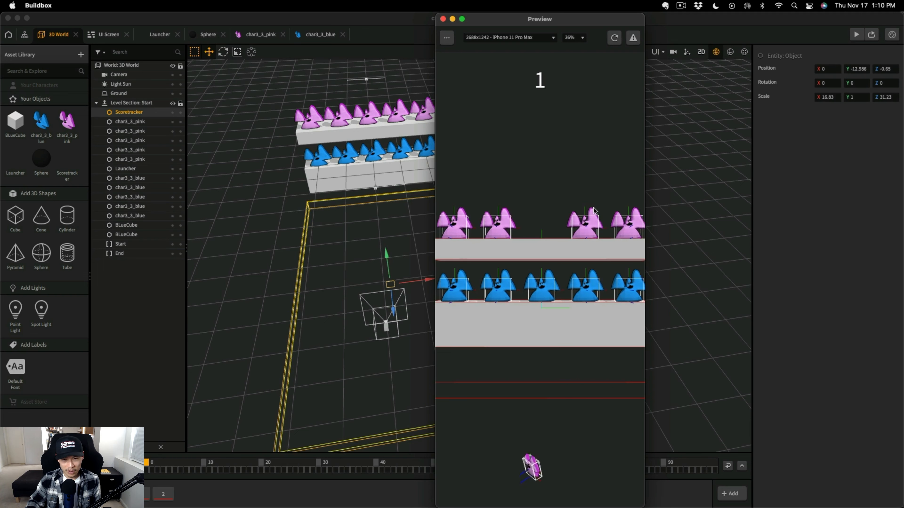
click(584, 216)
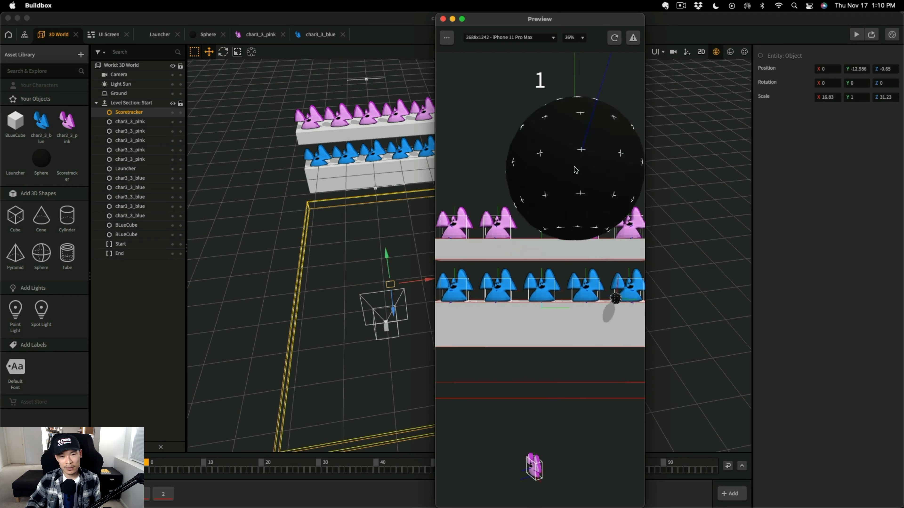
click(582, 198)
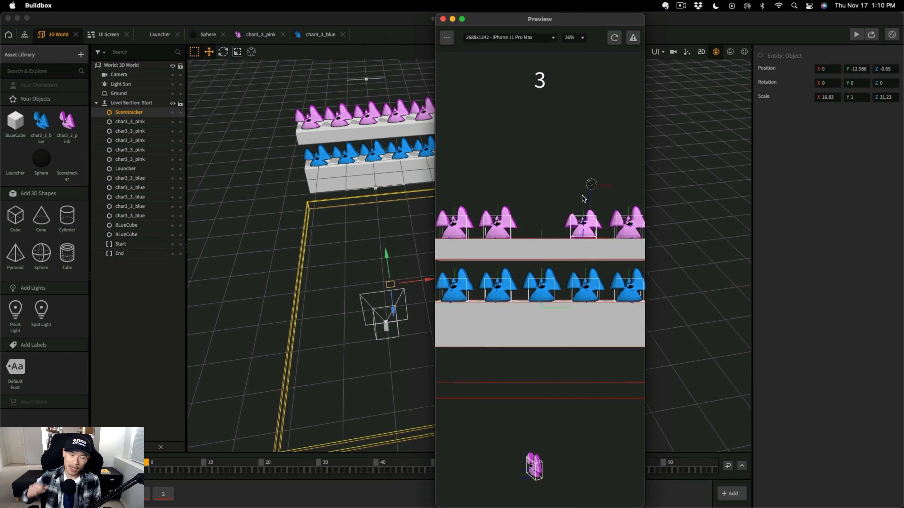
click(581, 183)
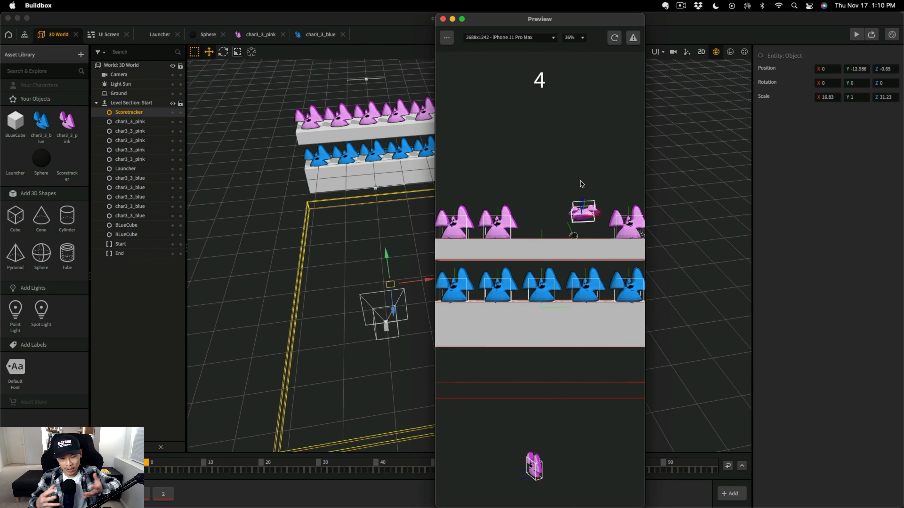
Restart the preview and fire one sphere each at the middle, fourth and fifth pink characters
click(613, 39)
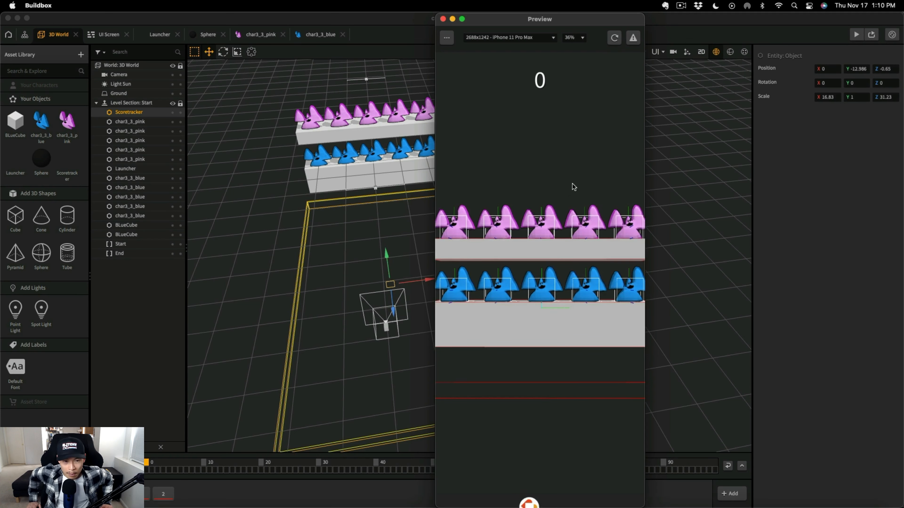
click(540, 178)
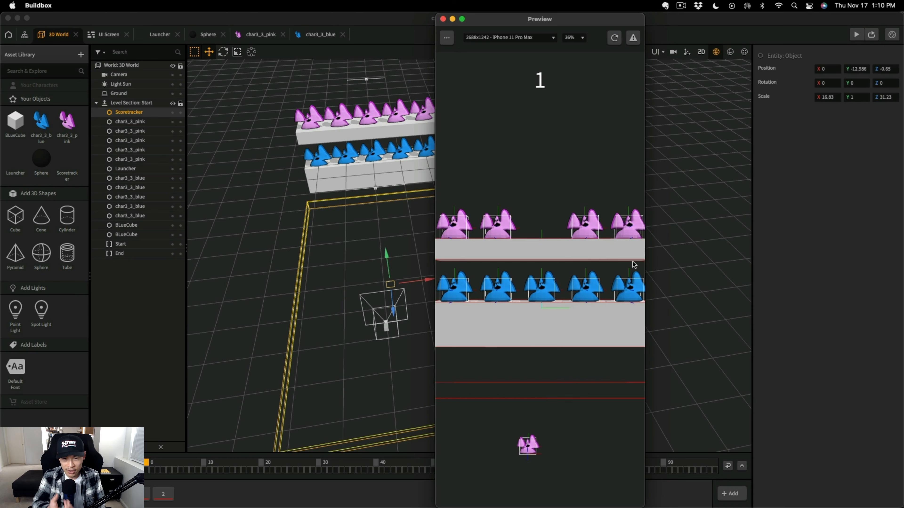
click(585, 181)
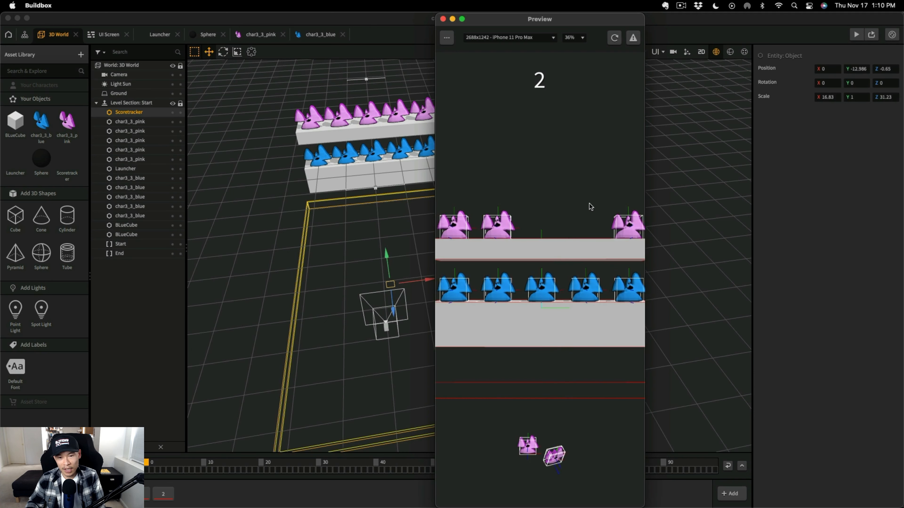
click(620, 182)
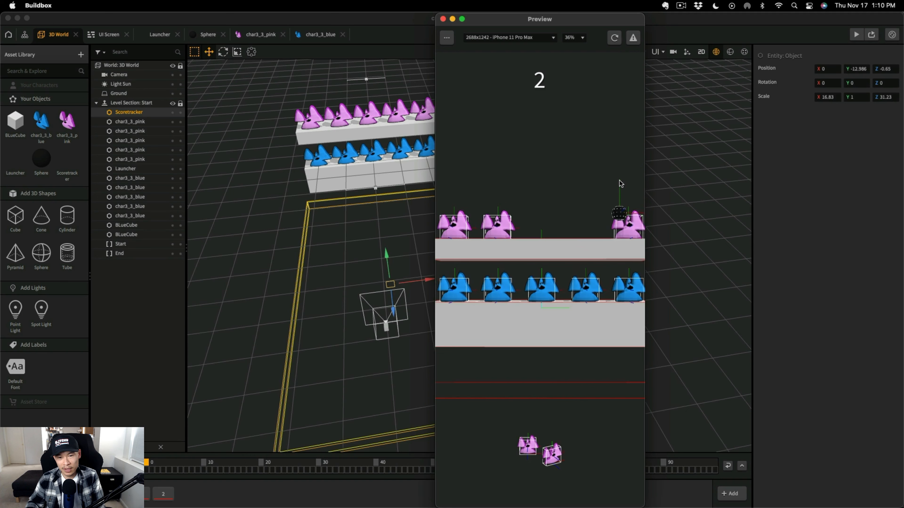
Fire spheres in the preview at the fifth, second and first pink characters still on the upper ledge
click(634, 195)
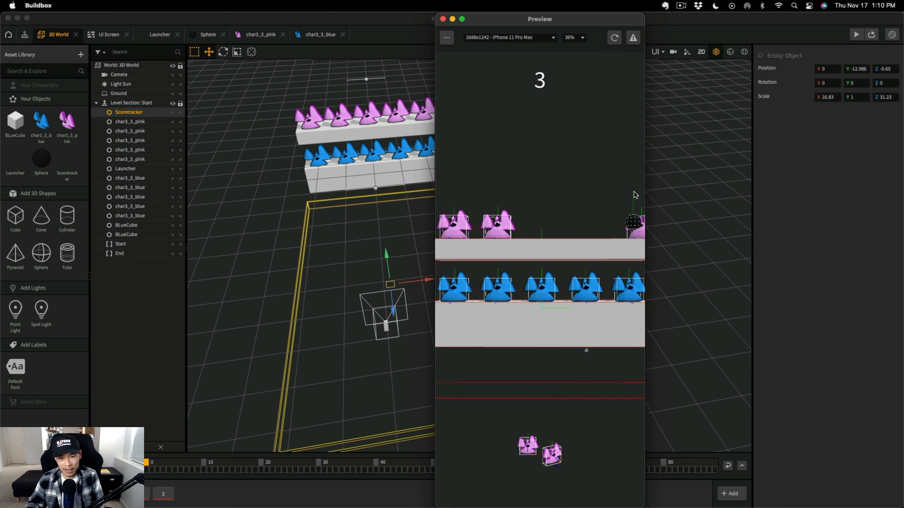
click(630, 196)
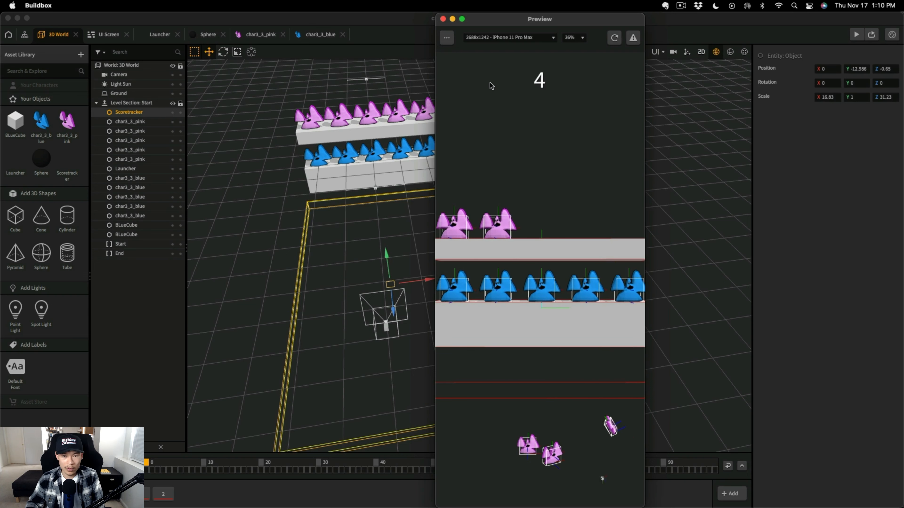
click(490, 164)
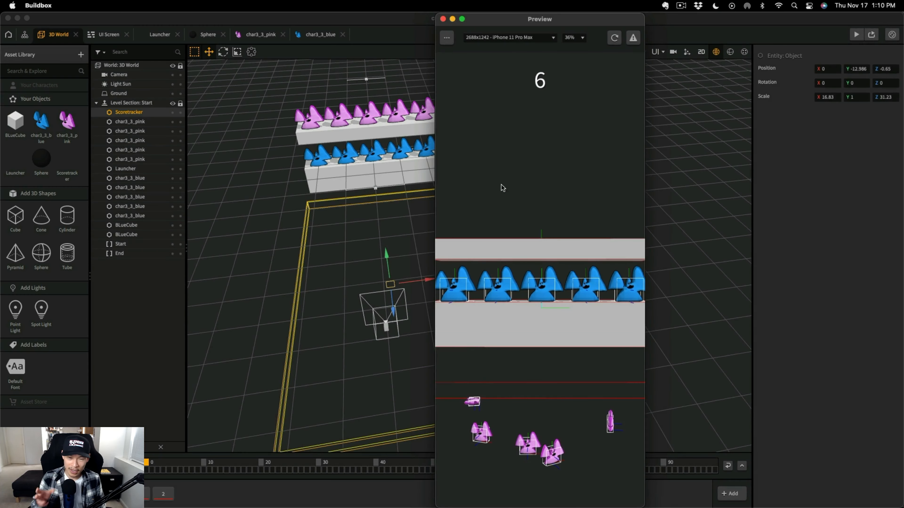
Test-fire spheres at the first four blue characters on the lower ledge, working from left to right
click(459, 264)
click(458, 261)
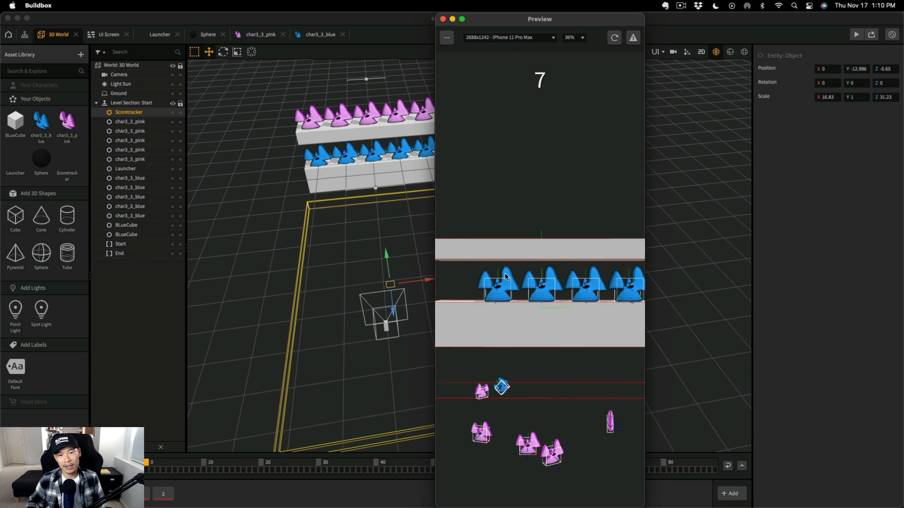
click(494, 255)
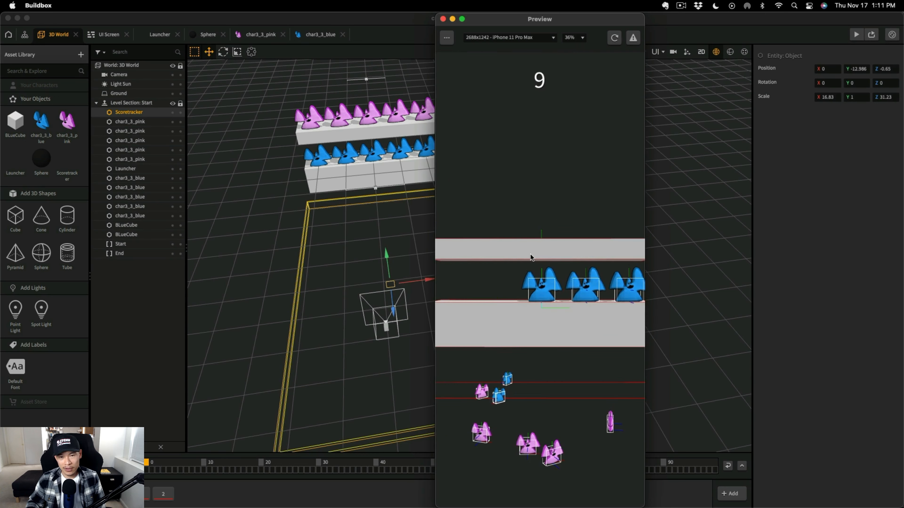
click(539, 255)
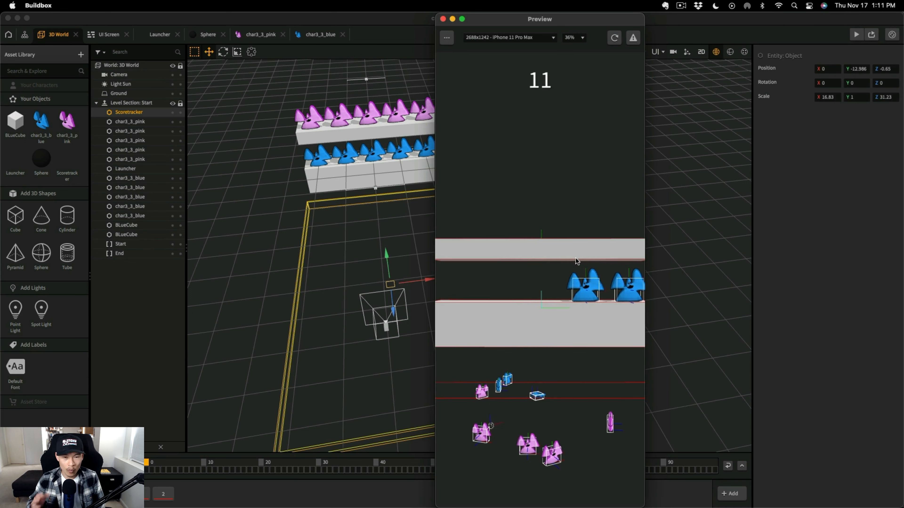
click(582, 234)
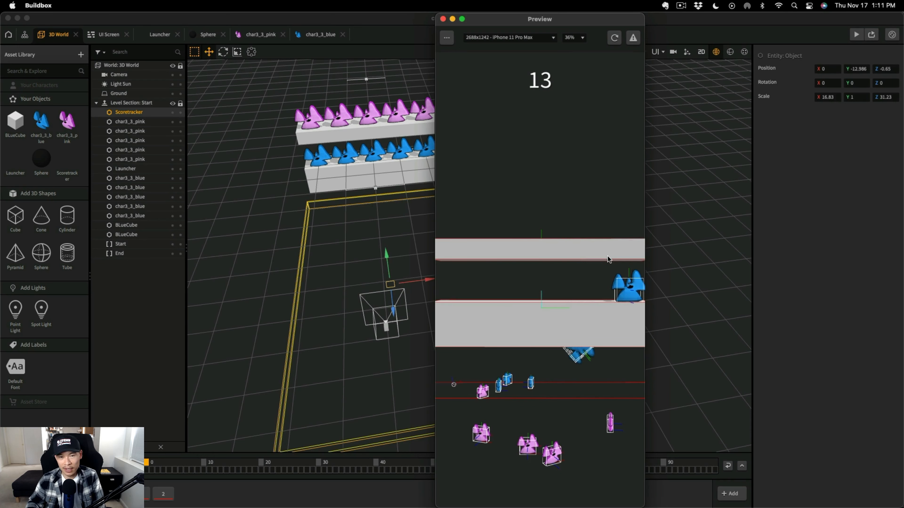
click(447, 37)
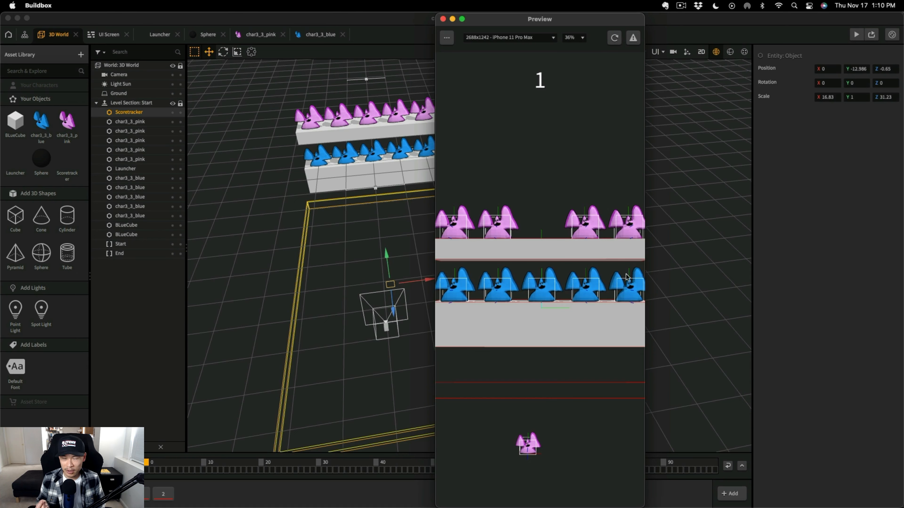
In a fresh round, fire spheres at the fourth, fifth, second and first pink characters on the upper ledge
click(584, 175)
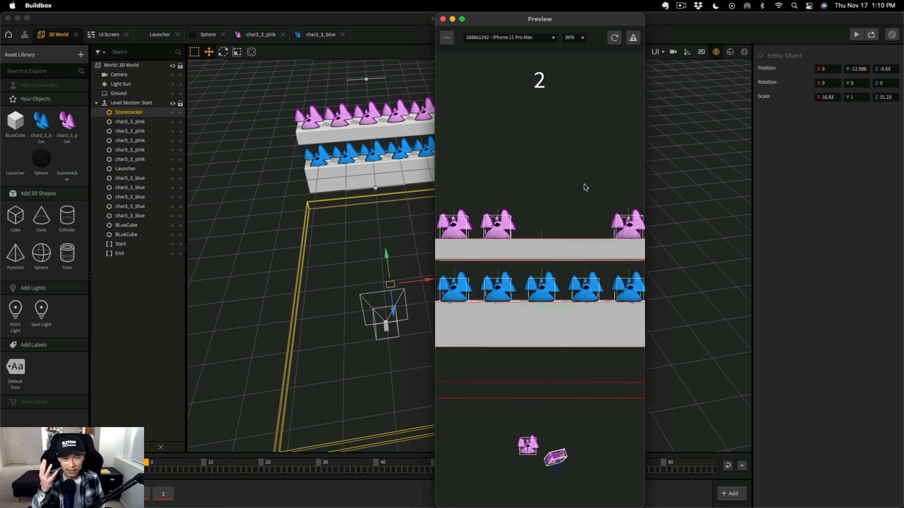
click(618, 182)
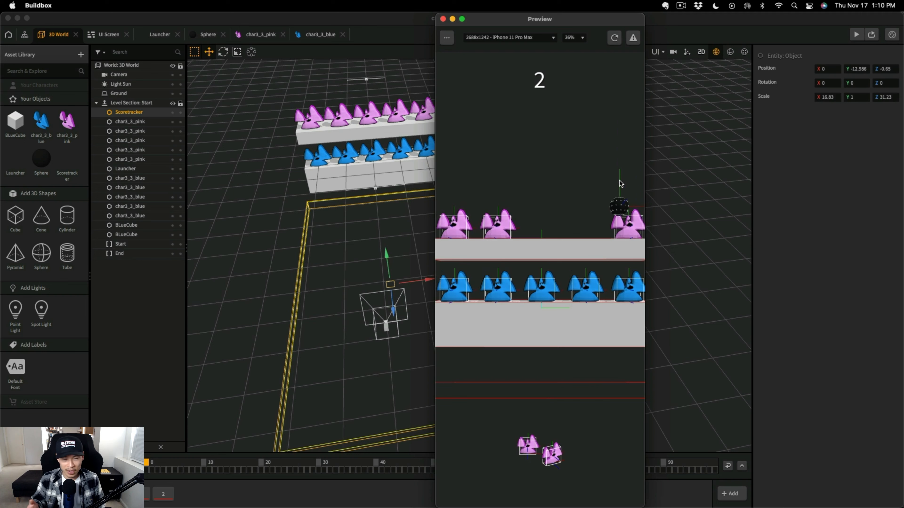
click(635, 196)
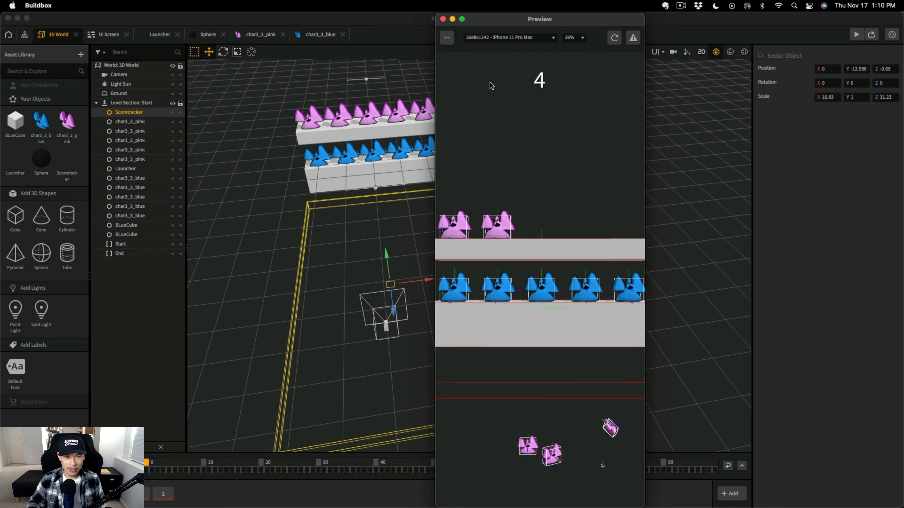
click(491, 170)
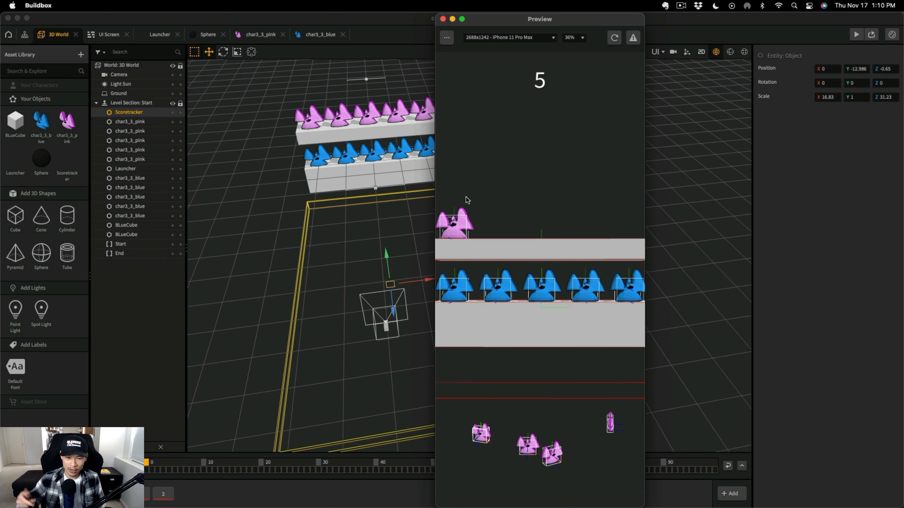
click(453, 184)
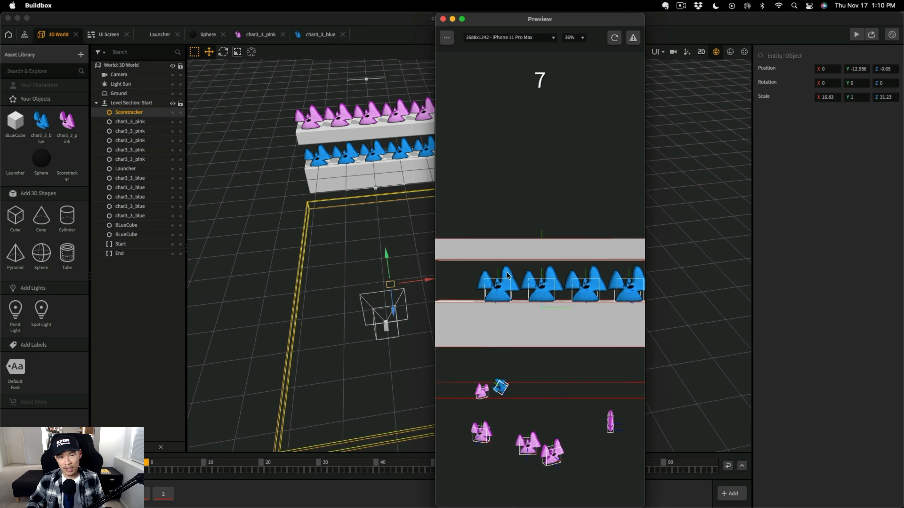
Fire spheres at the second, third and fourth blue characters on the lower ledge to check the scoring
click(493, 252)
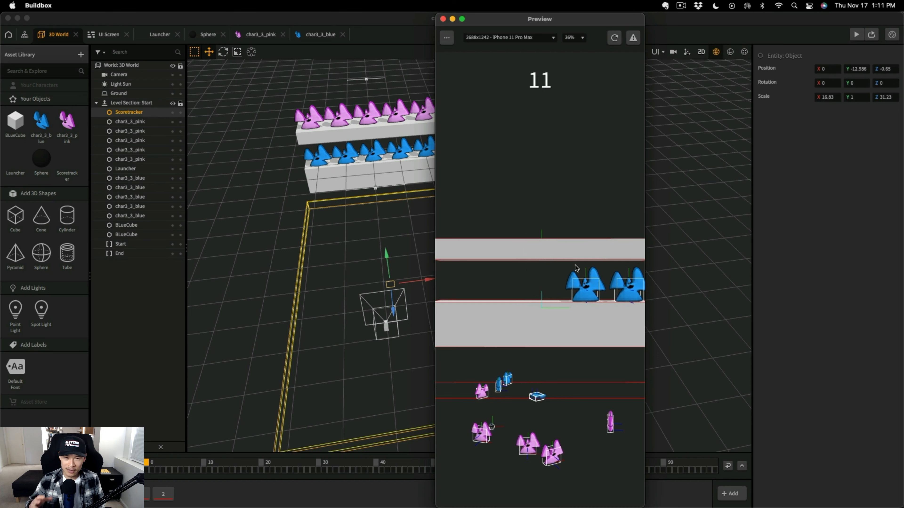
click(579, 239)
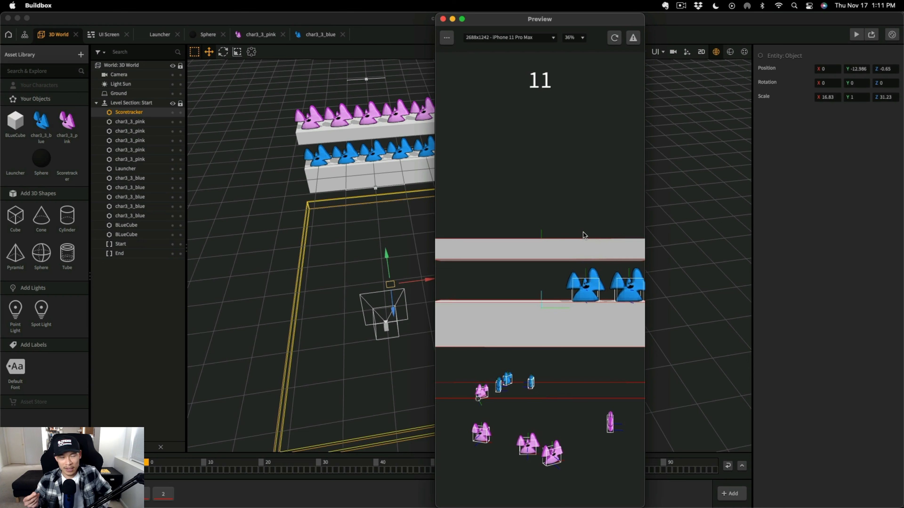
click(583, 235)
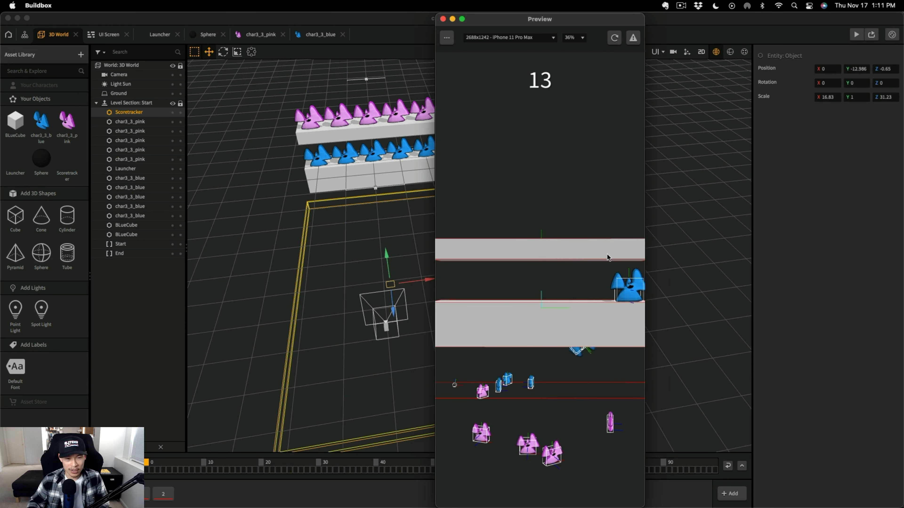
click(449, 39)
click(453, 56)
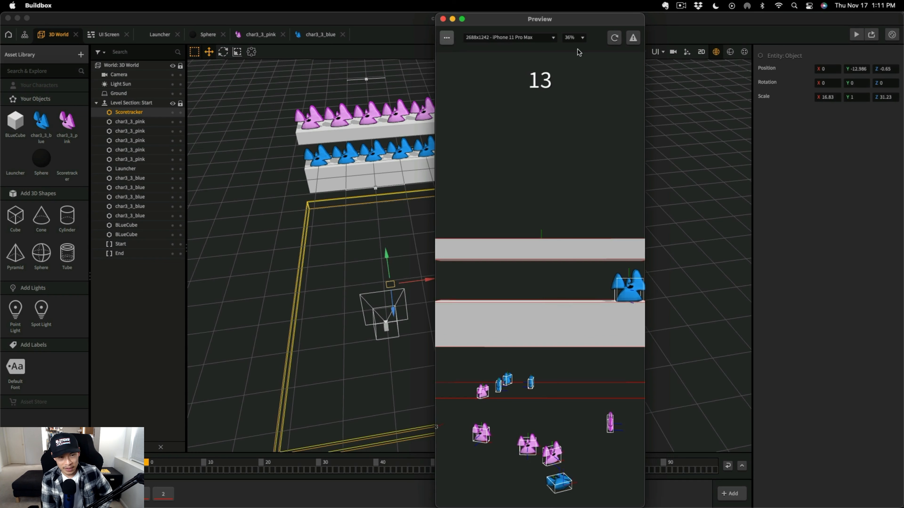
Play another round, firing at all five pink characters, starting with the middle one and ending with the leftmost
click(538, 174)
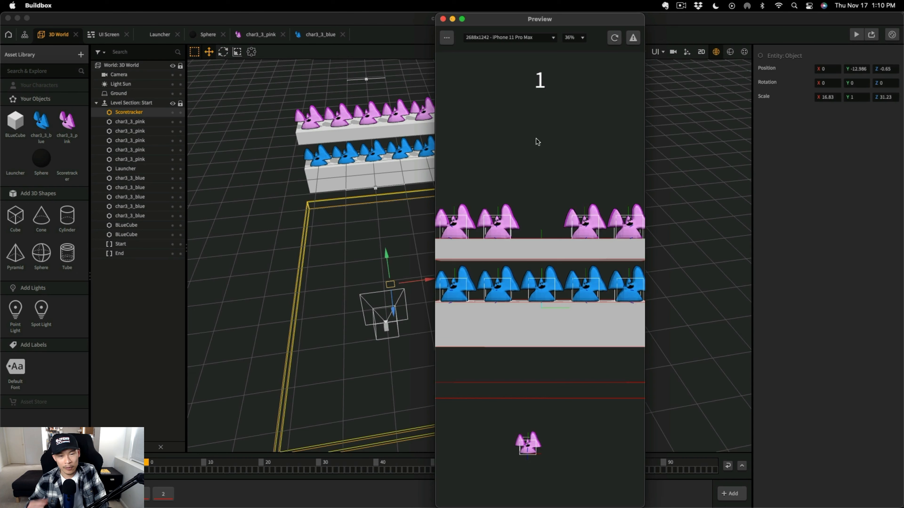
click(584, 175)
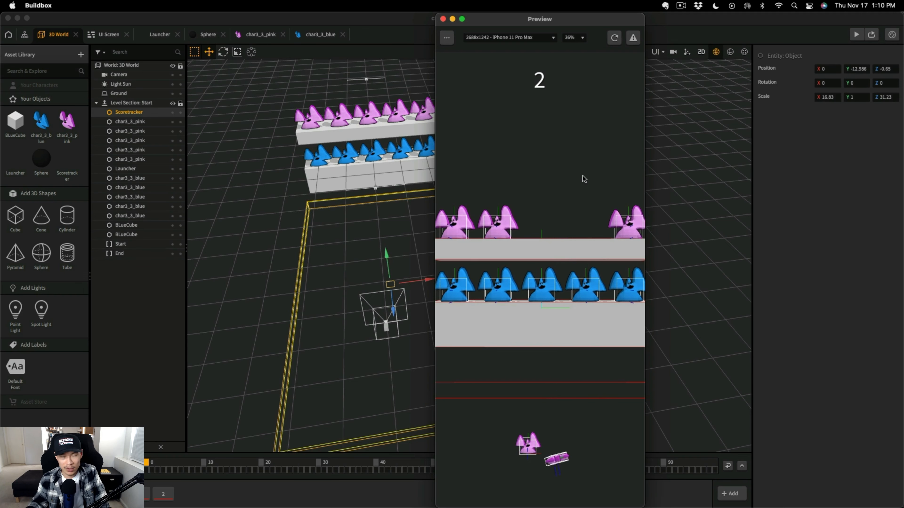
click(619, 184)
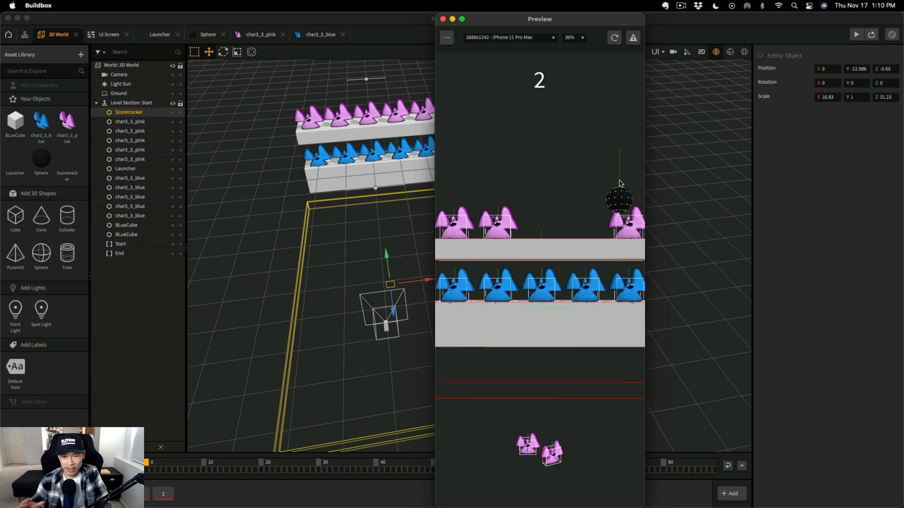
click(635, 203)
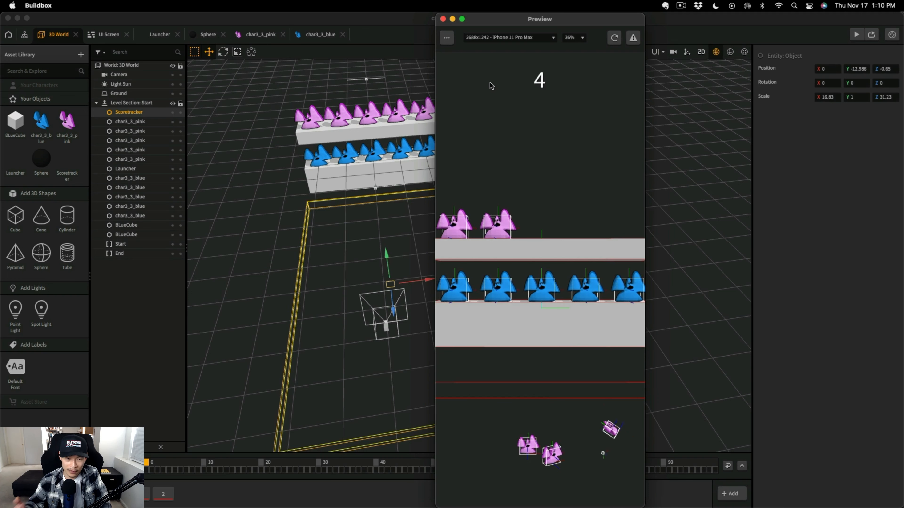
click(499, 158)
click(498, 184)
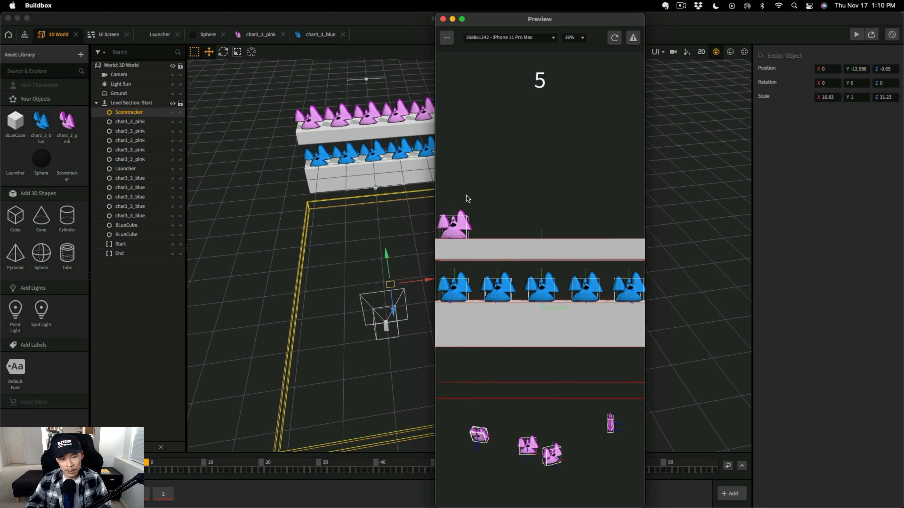
click(453, 185)
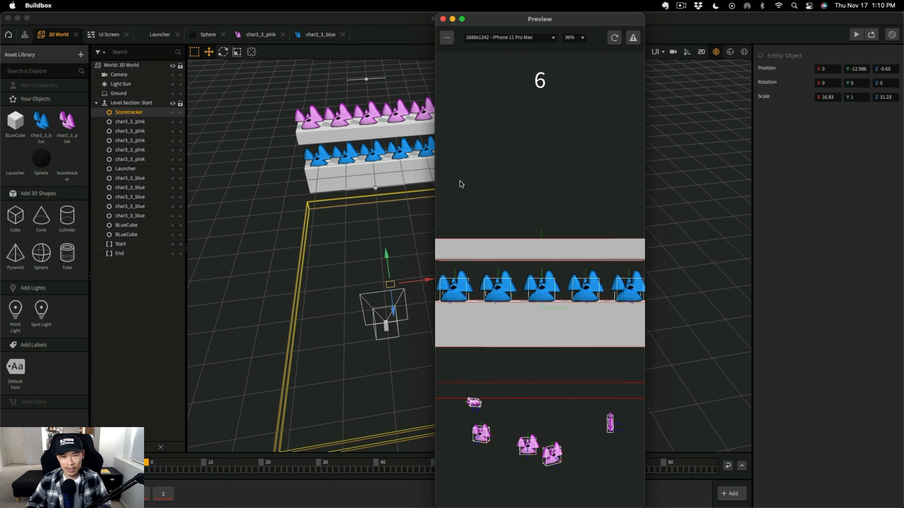
Fire twice at the leftmost blue character and continue along the lower ledge up to the fourth one
click(457, 273)
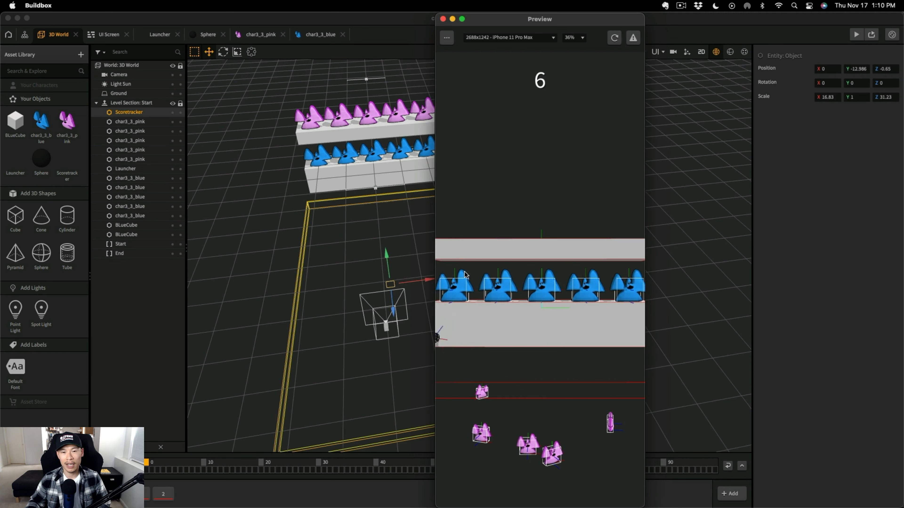
click(456, 254)
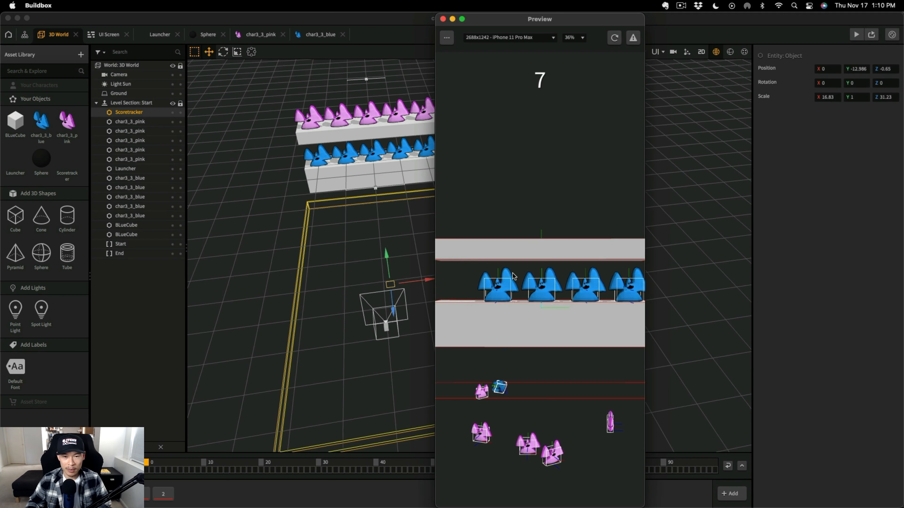
click(493, 255)
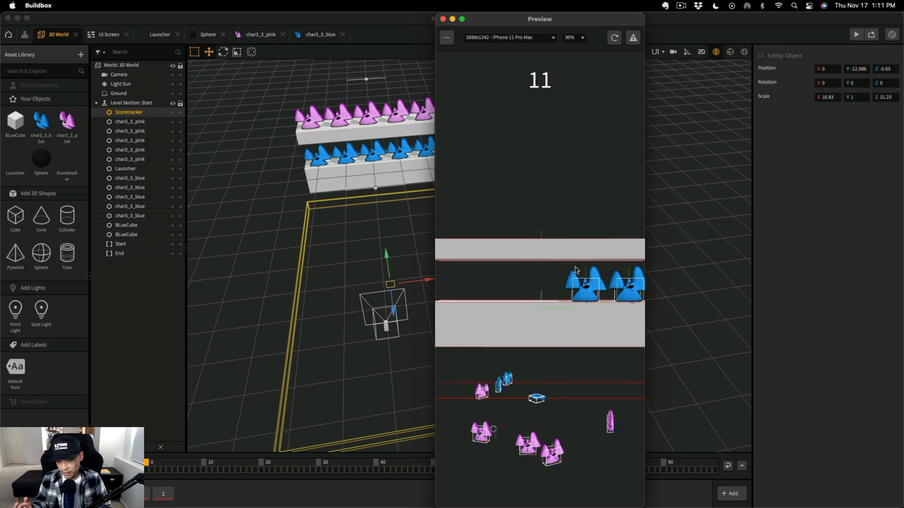
click(582, 231)
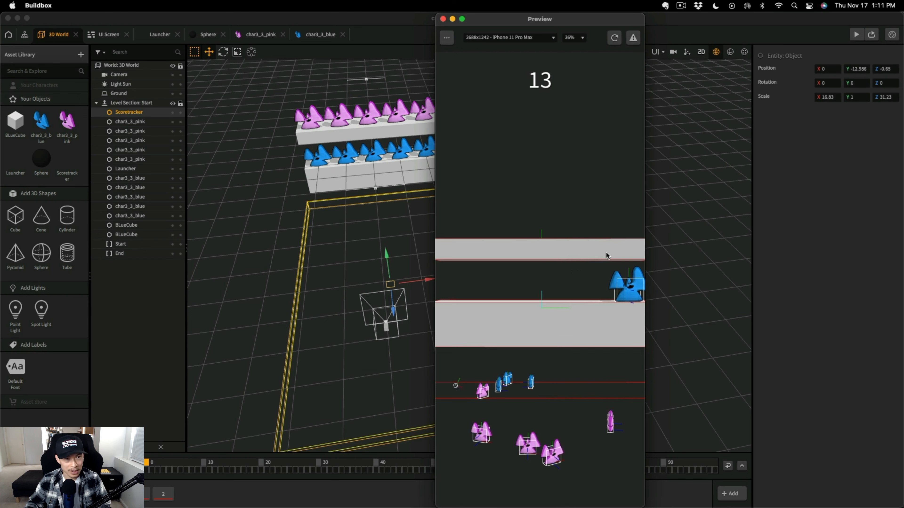
Dismiss the preview options and fire one sphere at the fourth pink character
click(446, 37)
key(Escape)
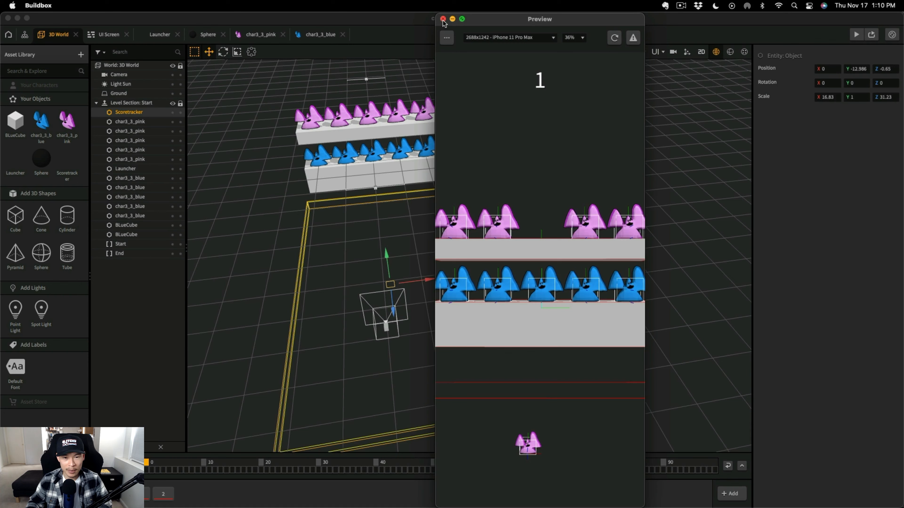
click(583, 174)
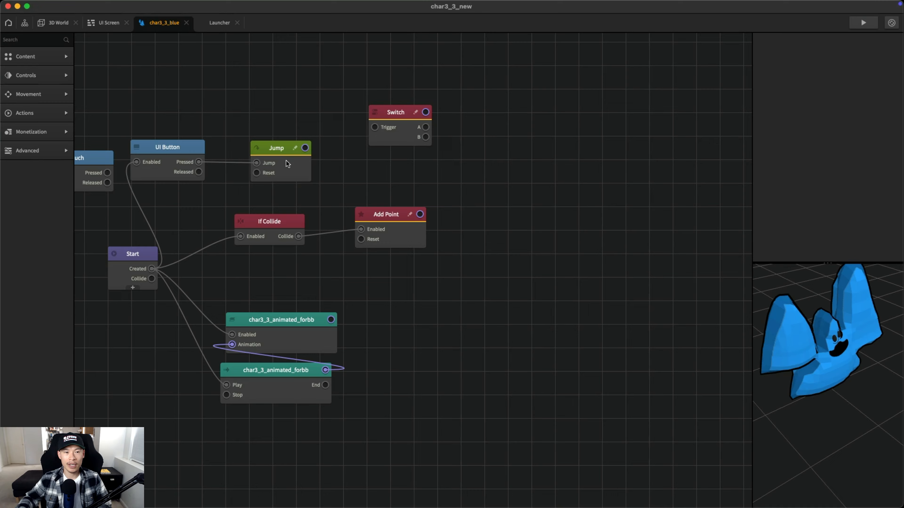
Inspect the code and attributes of the Jump and Add Point nodes in char3_3_blue and of the Launcher asset's Launcher node
click(286, 161)
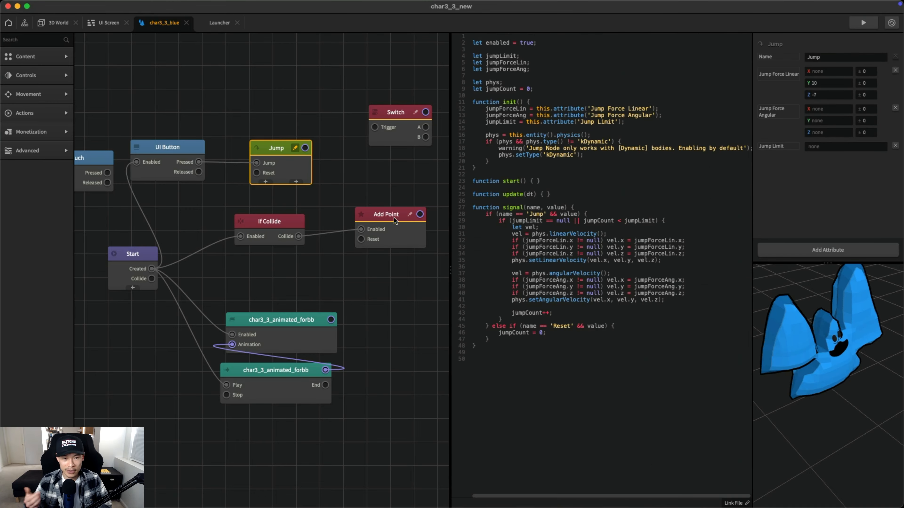
click(394, 218)
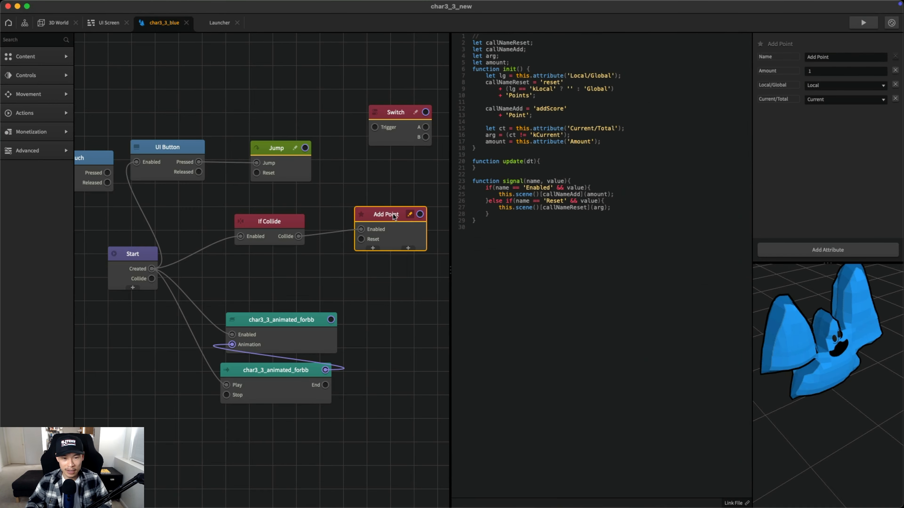
click(219, 28)
click(412, 263)
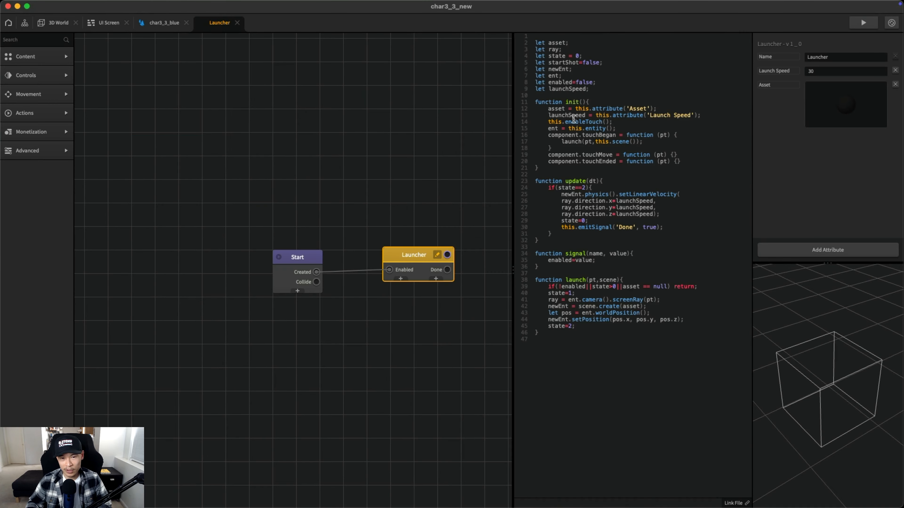
click(432, 131)
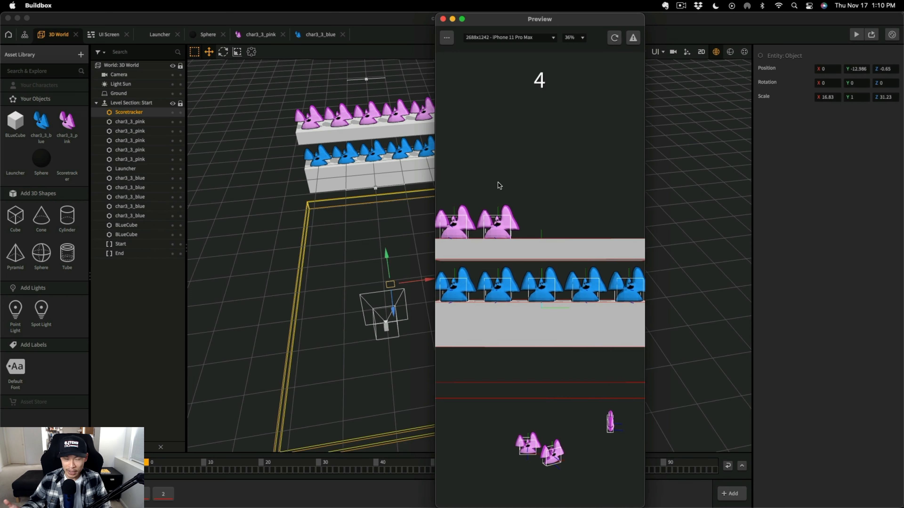
Fire one sphere each in the preview at the two remaining pink characters on the upper ledge
click(499, 185)
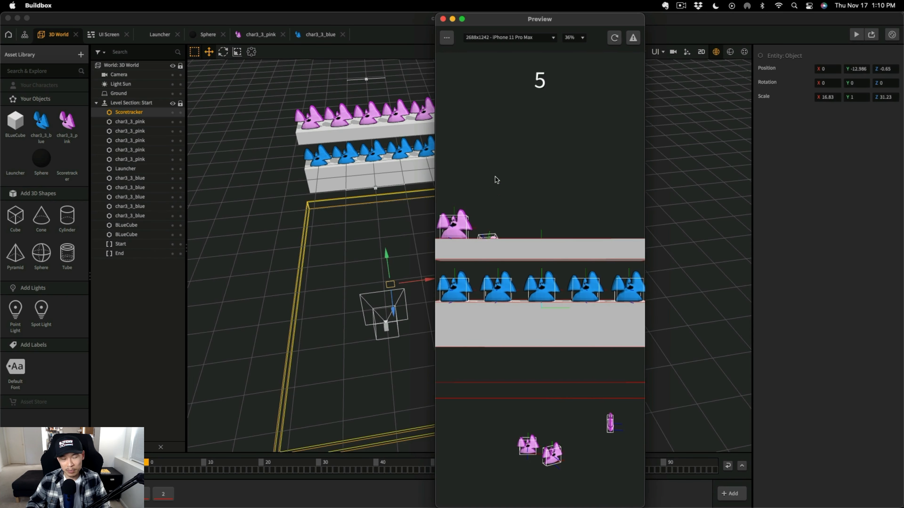
click(459, 194)
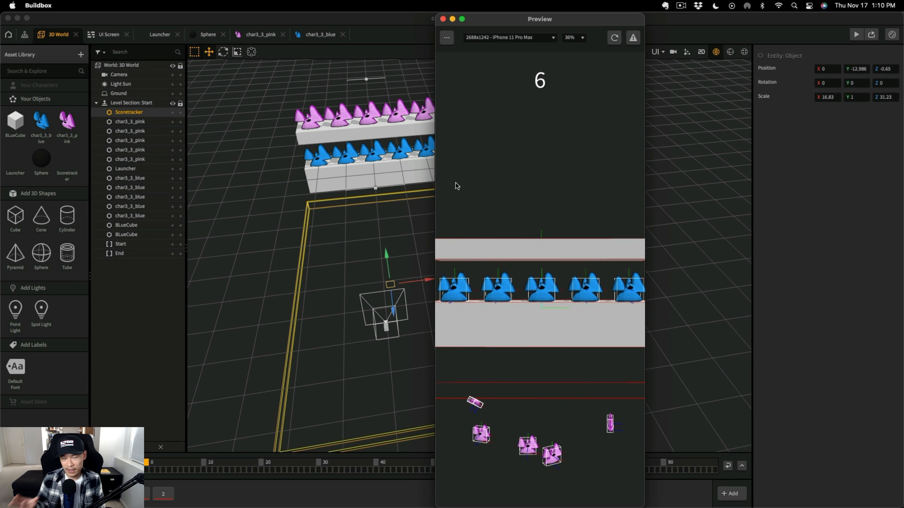
Fire one sphere each in the preview at the first three blue characters on the lower ledge
click(468, 274)
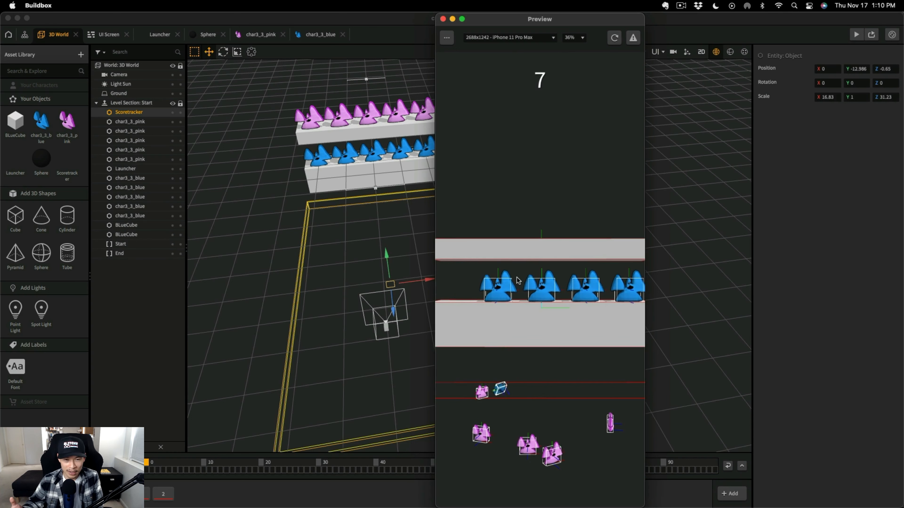
click(493, 251)
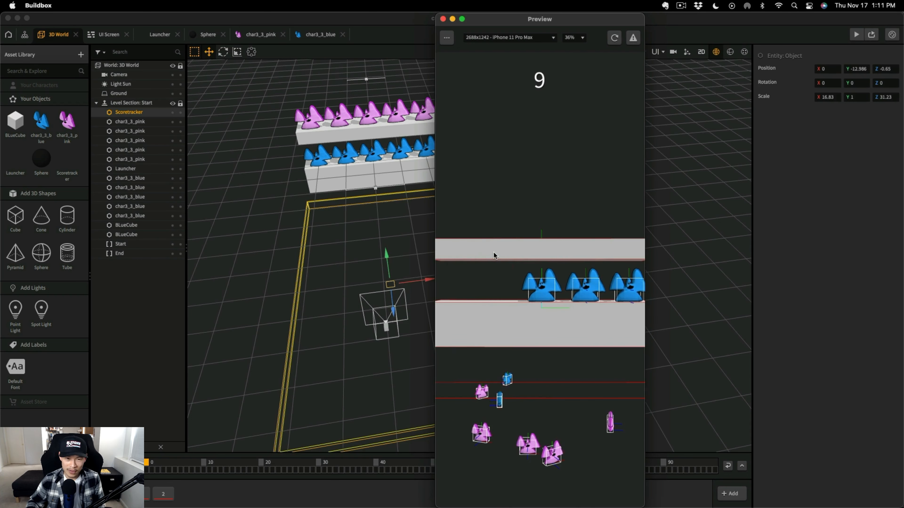
click(539, 259)
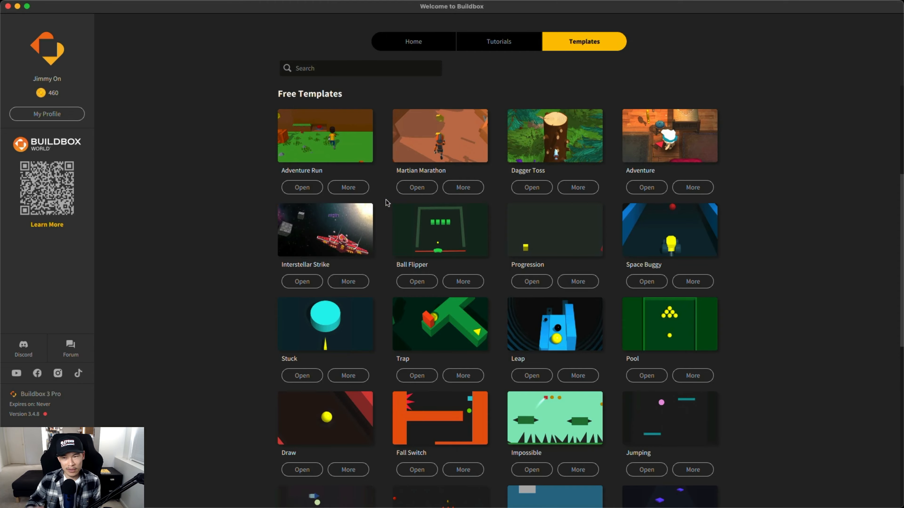
click(302, 187)
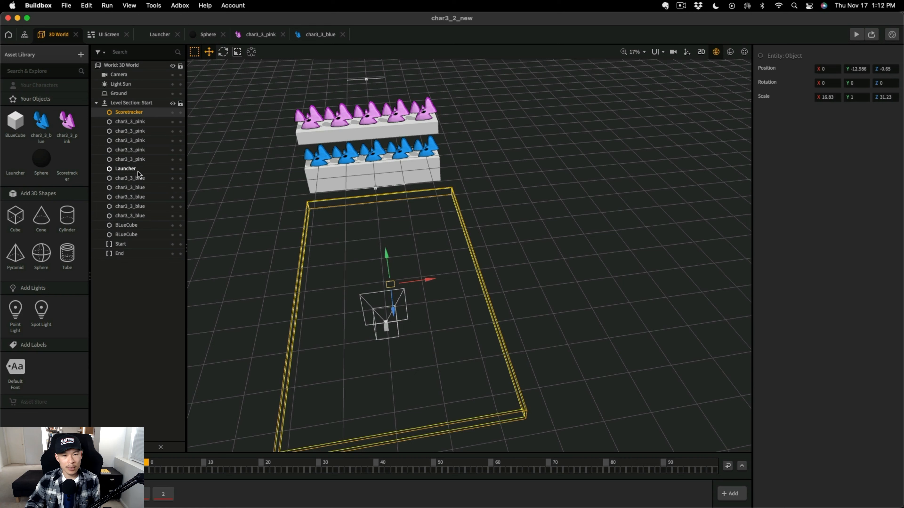
Set the Scoretracker asset's physics to None
click(66, 161)
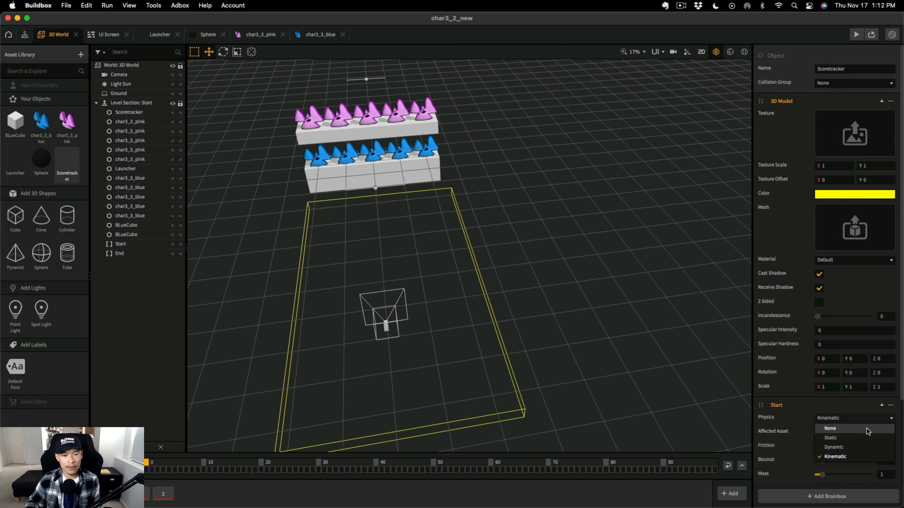
click(867, 429)
Test the scoring in a new preview by firing spheres at the five blue characters and the leftmost pink one
click(856, 34)
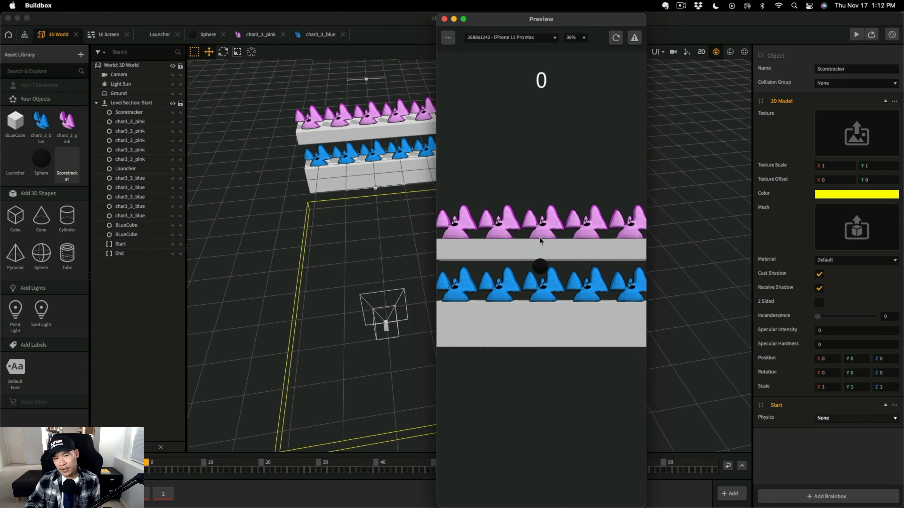
click(543, 251)
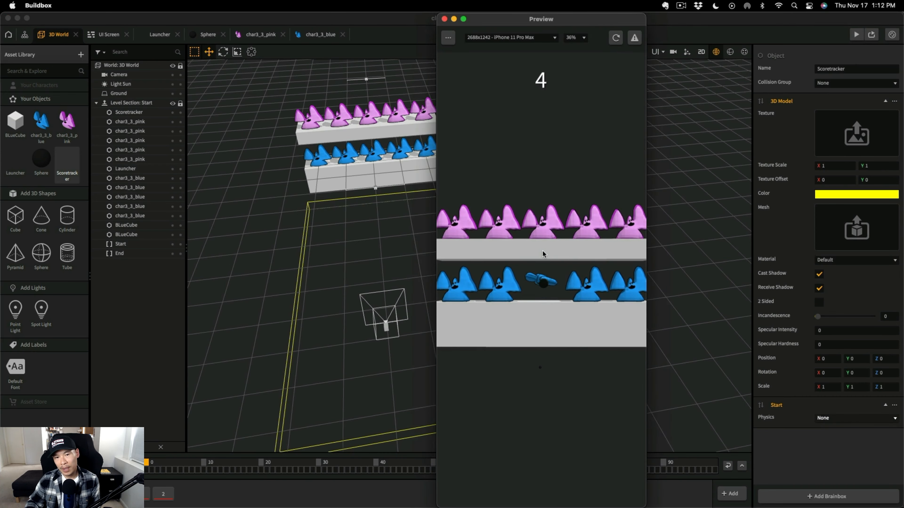
click(497, 237)
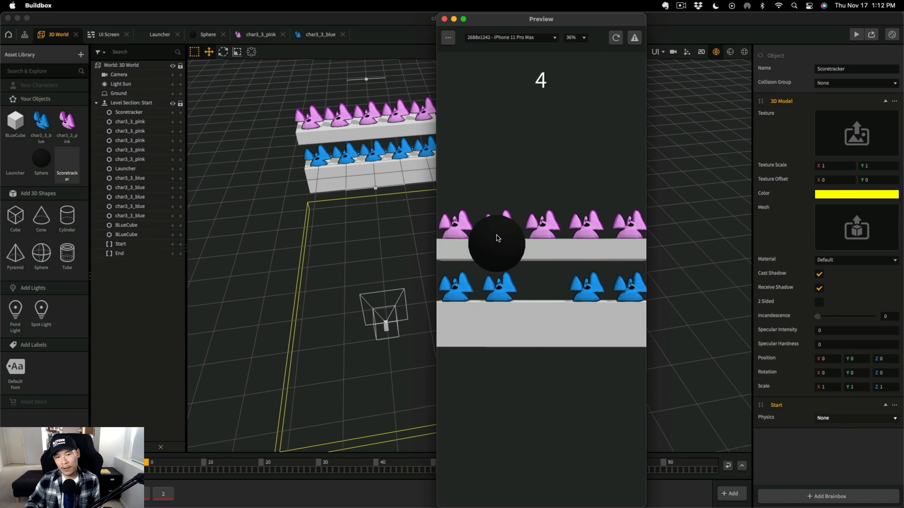
click(587, 281)
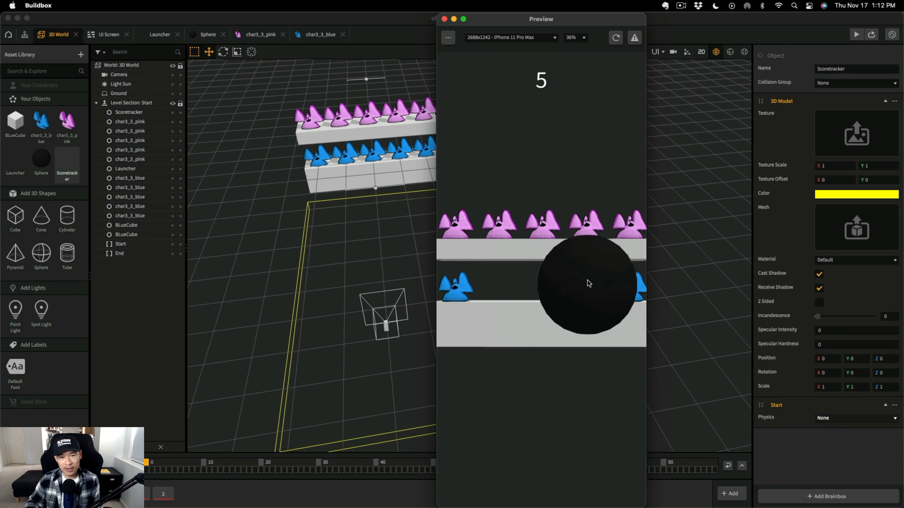
click(628, 262)
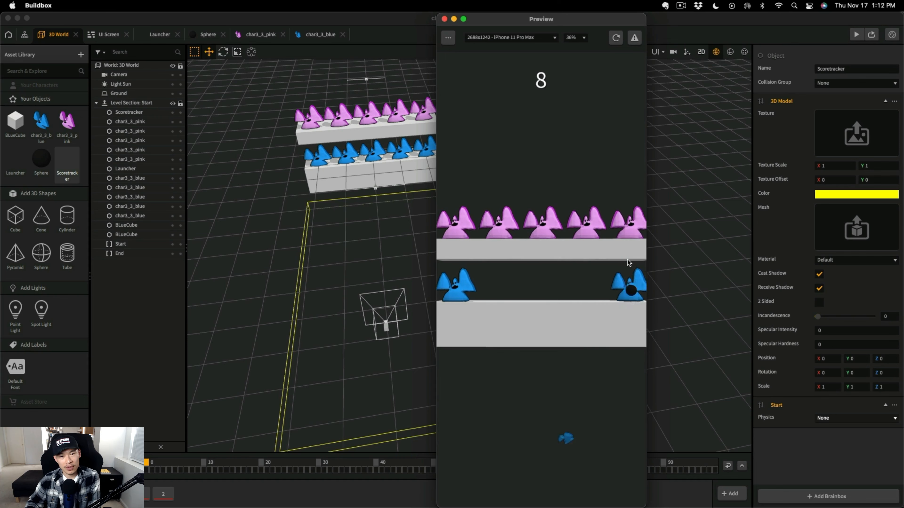
click(456, 230)
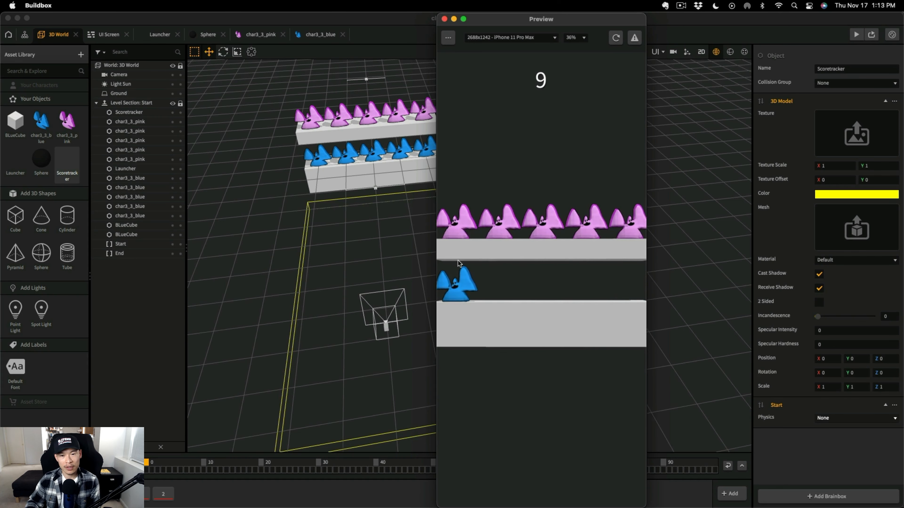
click(457, 263)
click(452, 176)
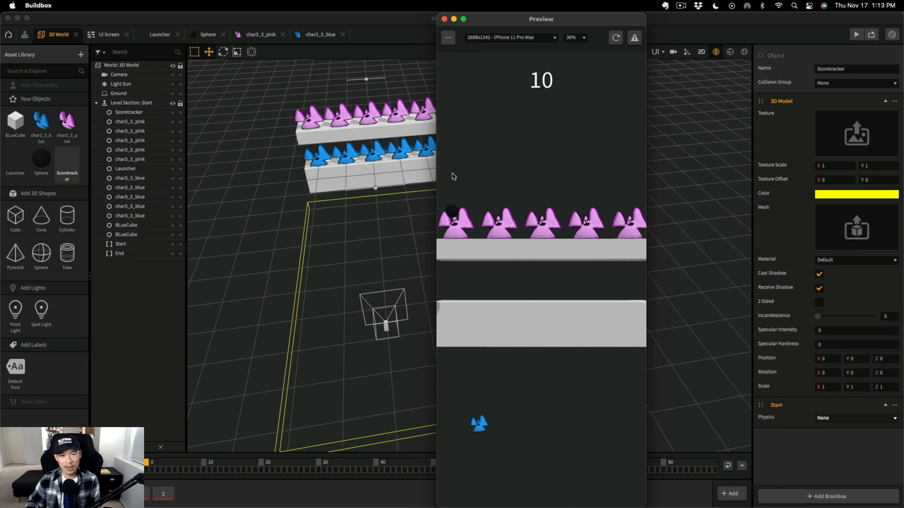
click(444, 19)
Try adding a Signal Point Threshold node to char3_3_pink's node map and delete it again
click(207, 35)
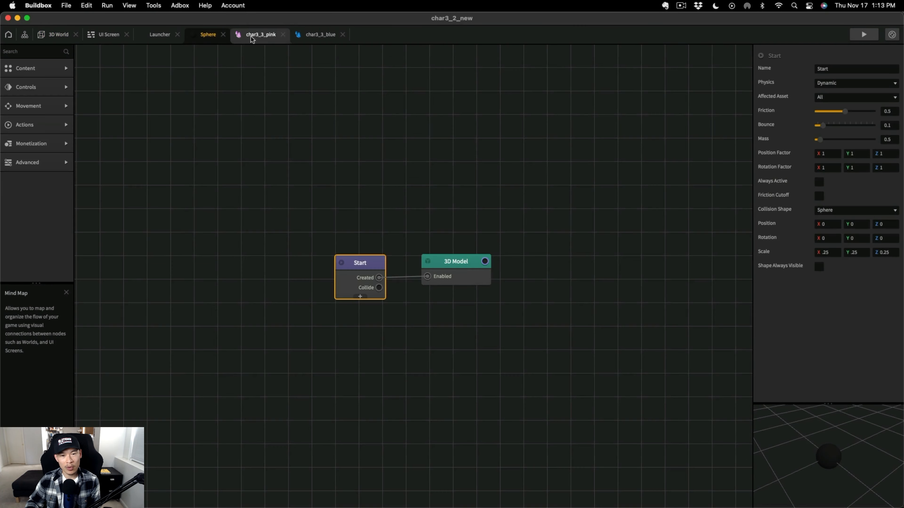
click(260, 34)
click(54, 129)
click(54, 129)
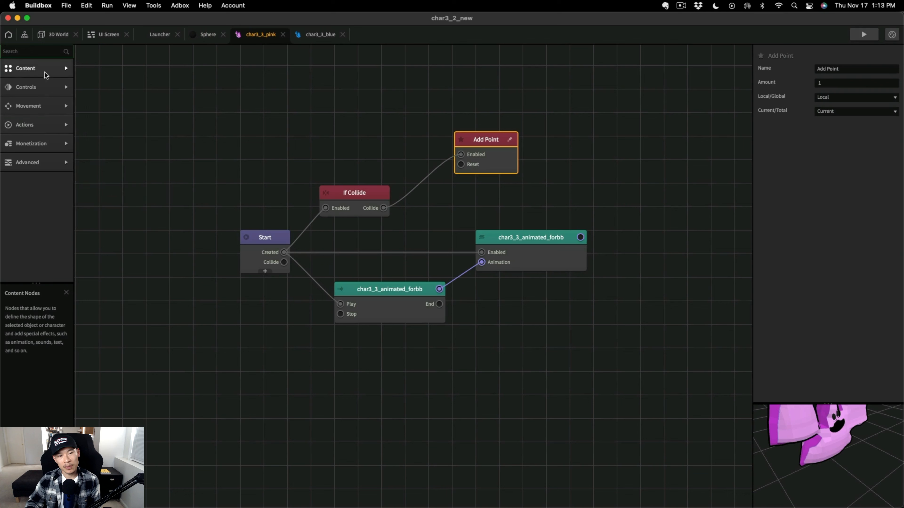
click(32, 51)
text(si)
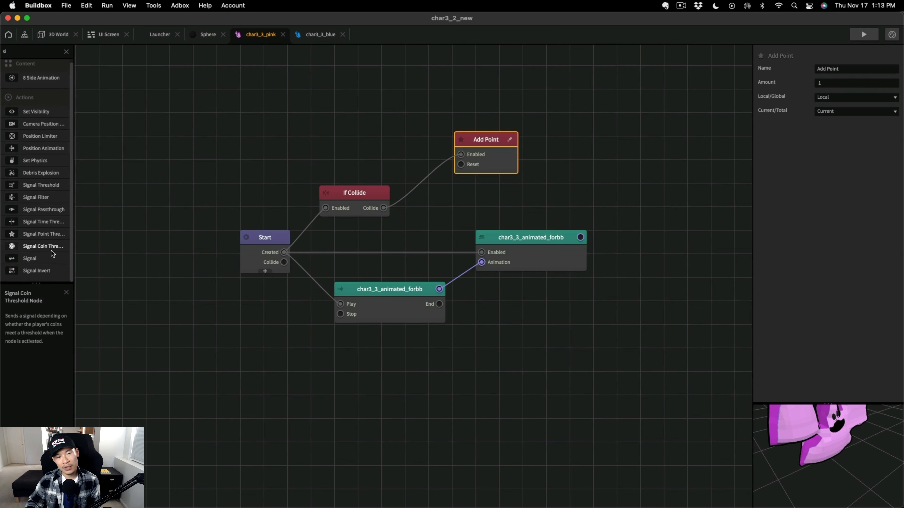
mouse_move(58, 233)
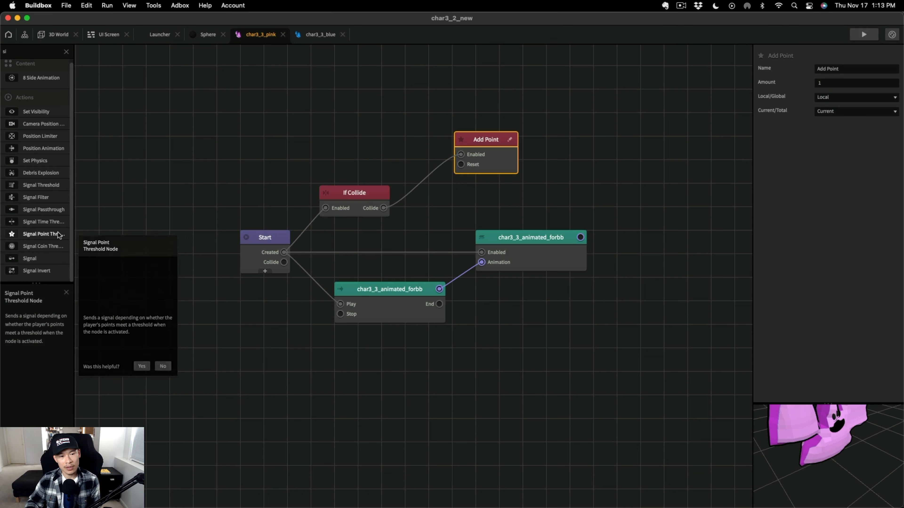
drag(58, 233, 232, 108)
mouse_move(333, 113)
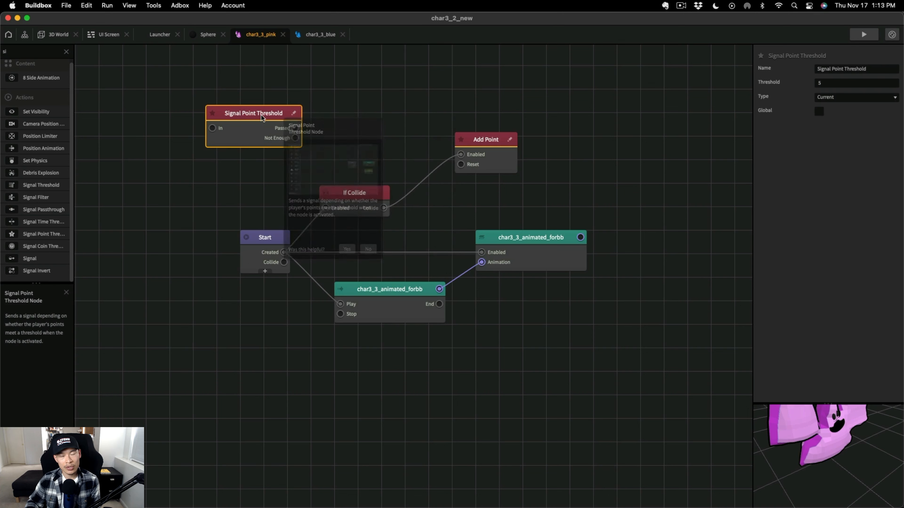
mouse_move(261, 116)
key(Delete)
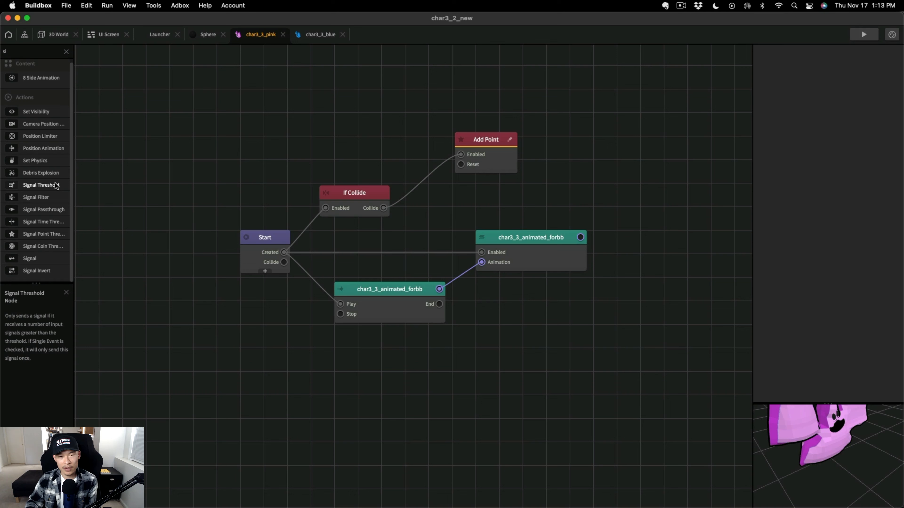
Insert a Signal Threshold node between char3_3_pink's If Collide and Add Point nodes, with Single Event enabled
drag(55, 187, 320, 141)
drag(441, 164, 293, 142)
drag(328, 130, 516, 137)
drag(384, 128, 400, 145)
click(819, 97)
Test the threshold in the preview by firing at the third and fourth pink characters
click(864, 34)
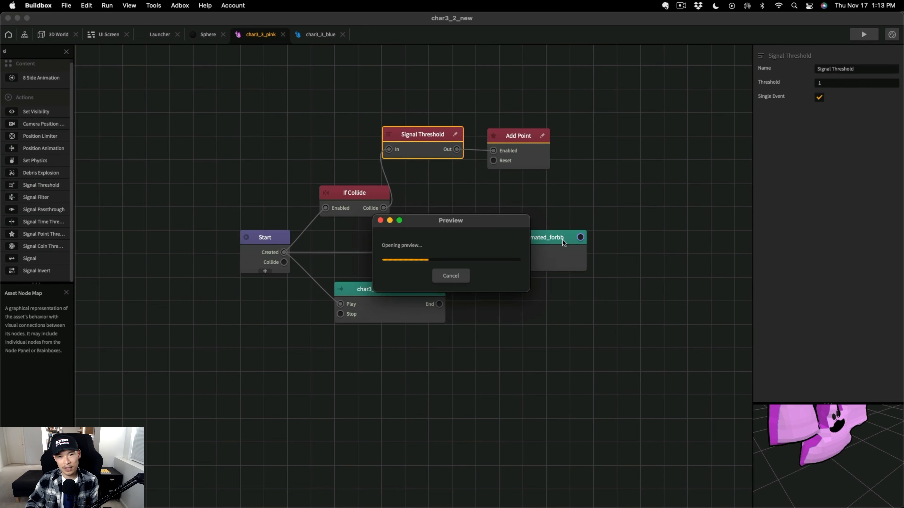
click(538, 186)
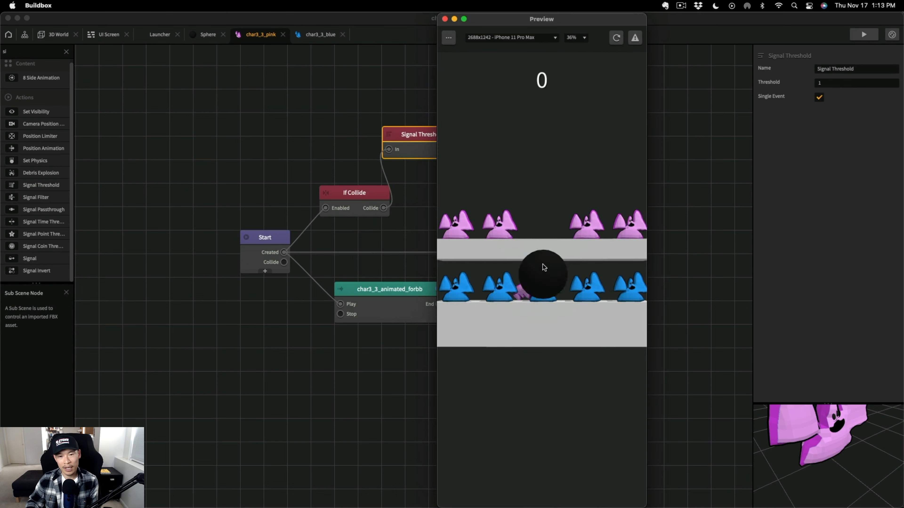
click(597, 179)
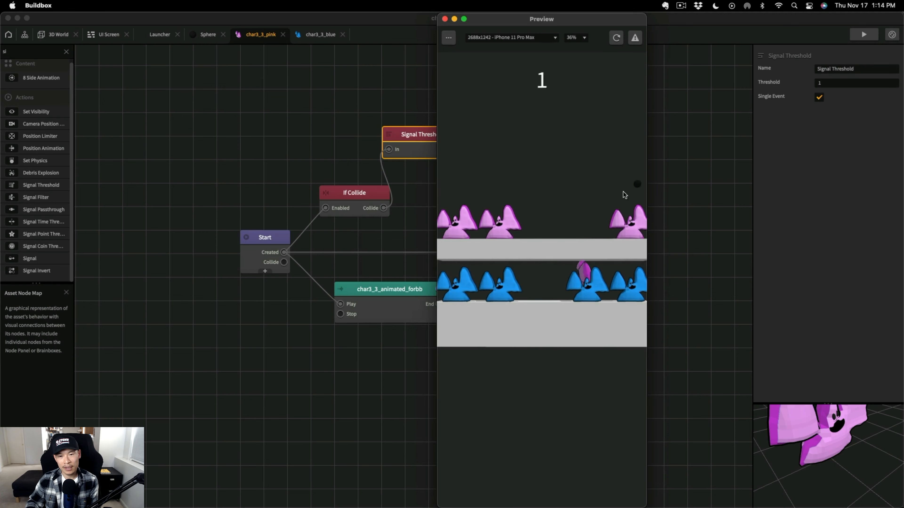
click(444, 18)
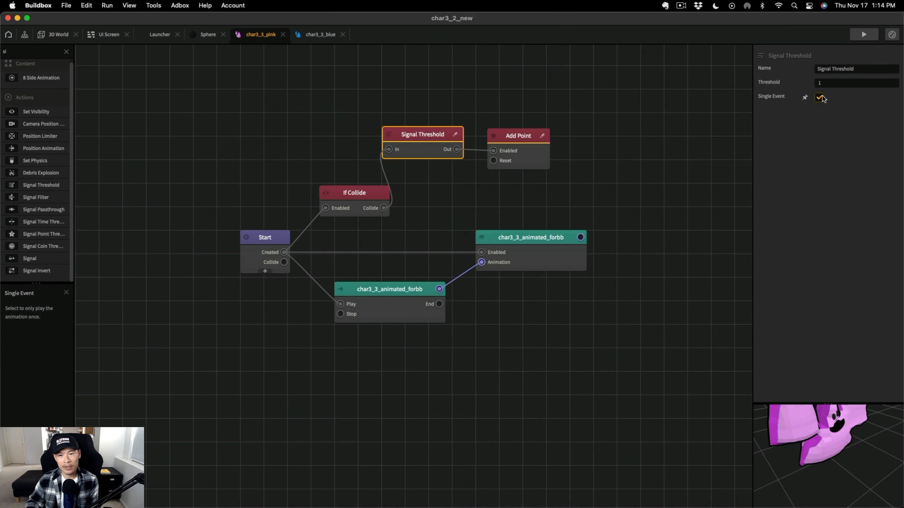
Turn off the Signal Threshold's Single Event and test the pink row in the preview
click(863, 34)
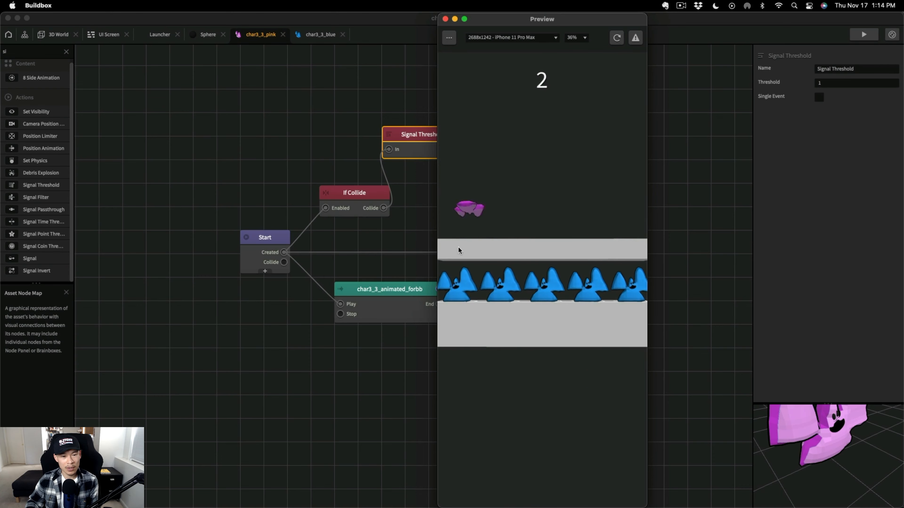
click(445, 19)
Delete the Signal Threshold node and reconnect If Collide's Collide output to Add Point's Enabled input
key(Delete)
drag(383, 208, 494, 151)
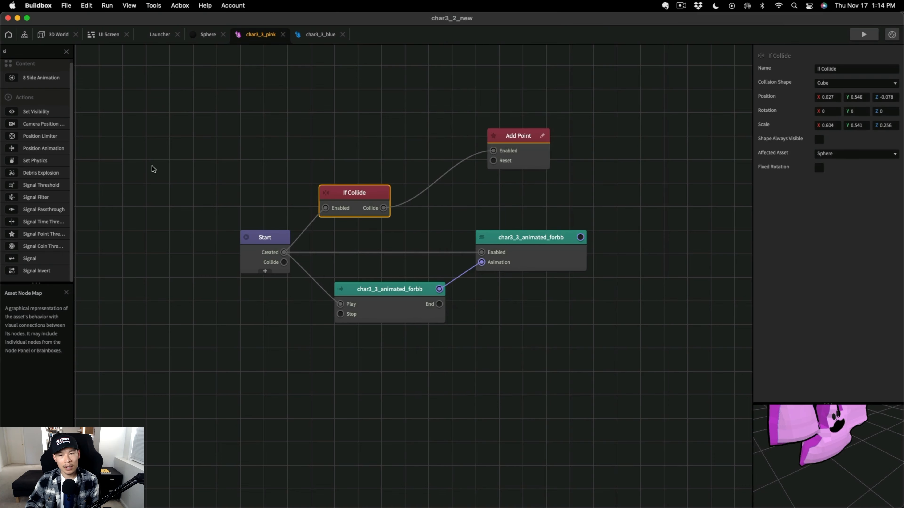
Test the direct connection in the preview by firing at all five pink characters and the first two blue ones
scroll(491, 187, down, 1)
click(863, 34)
click(545, 175)
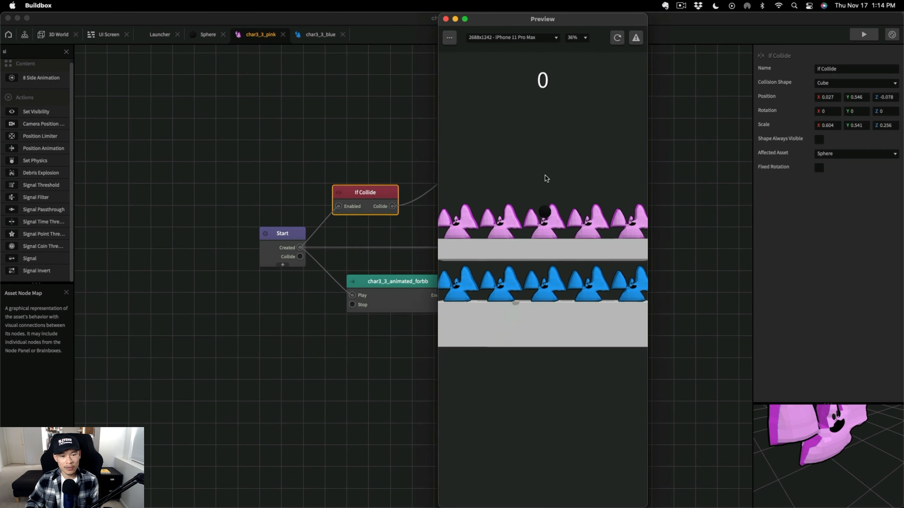
click(592, 179)
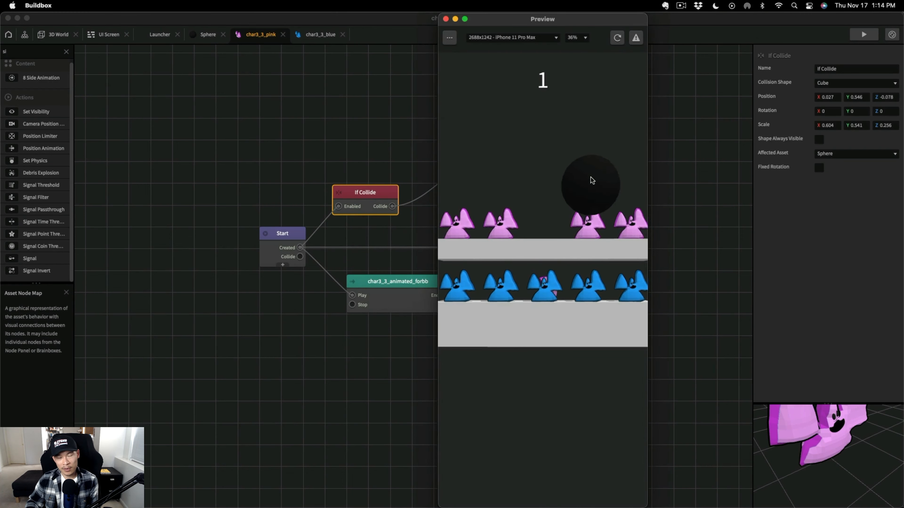
click(628, 196)
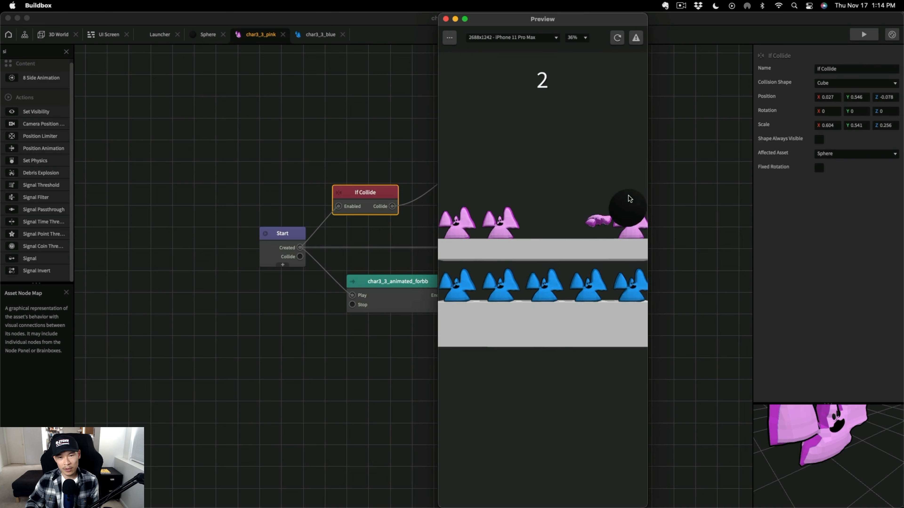
click(501, 183)
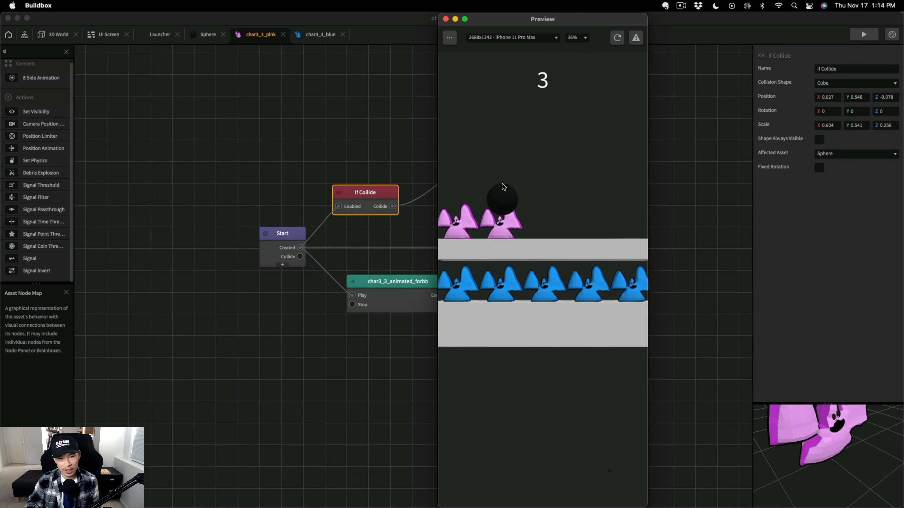
click(462, 179)
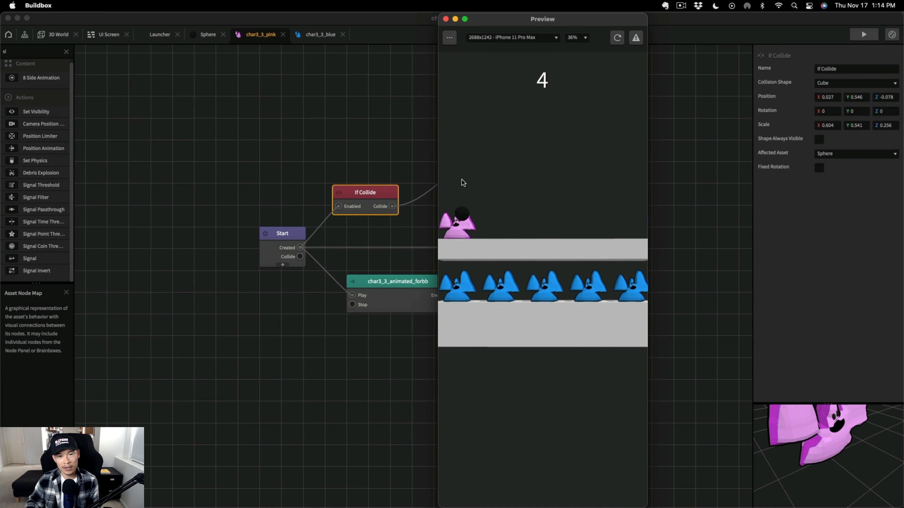
click(455, 252)
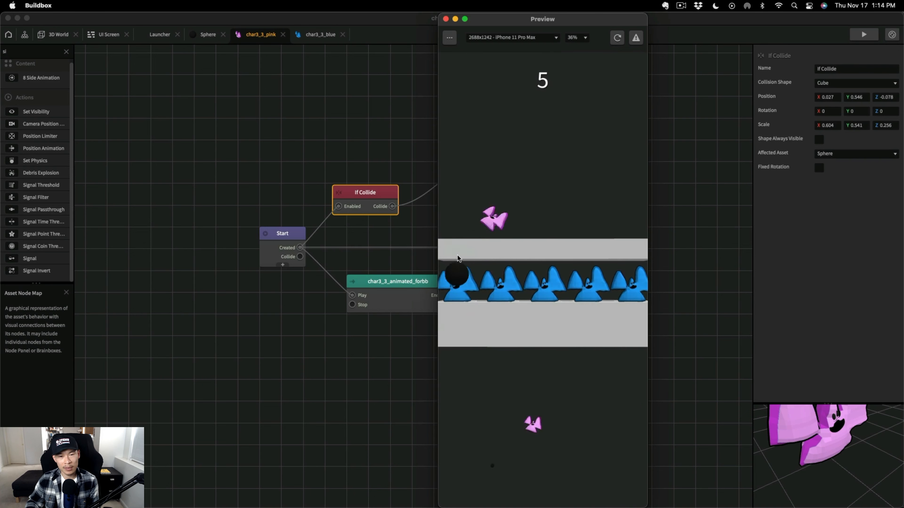
click(503, 251)
click(446, 19)
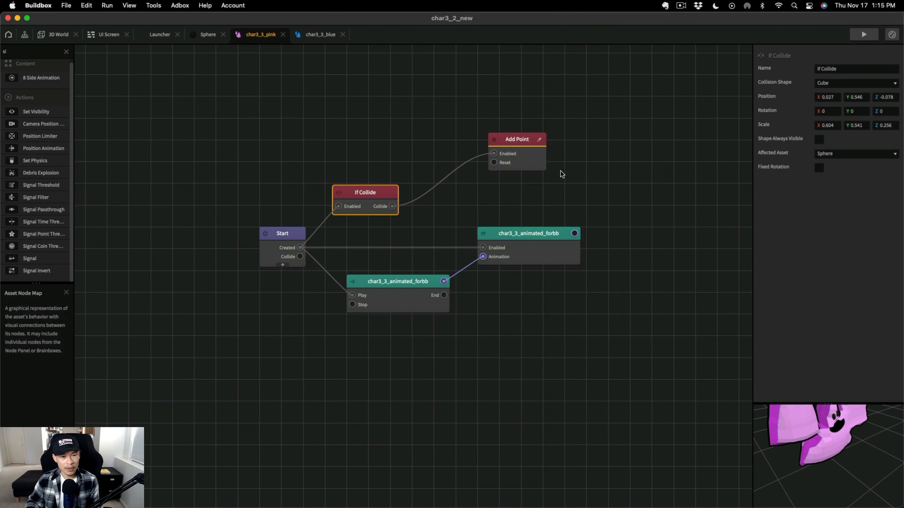
drag(543, 167, 540, 165)
Add an If Collide node to the Sphere asset and connect Start's Created output to its Enabled input
mouse_move(52, 234)
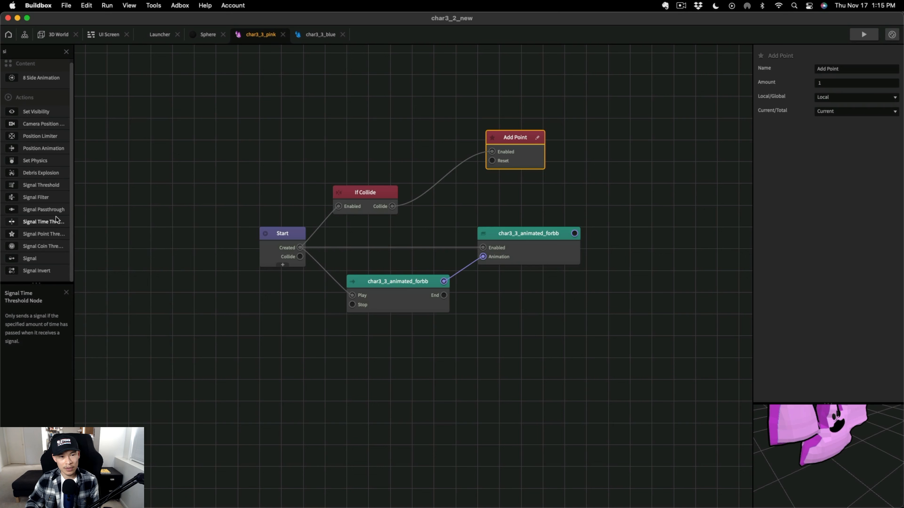
click(208, 34)
click(32, 52)
text(If)
drag(32, 81, 392, 189)
drag(379, 278, 421, 189)
Set the Sphere asset's If Collide scale to 0.25 on all axes and its collision shape to Sphere
drag(833, 126, 814, 127)
text(.)
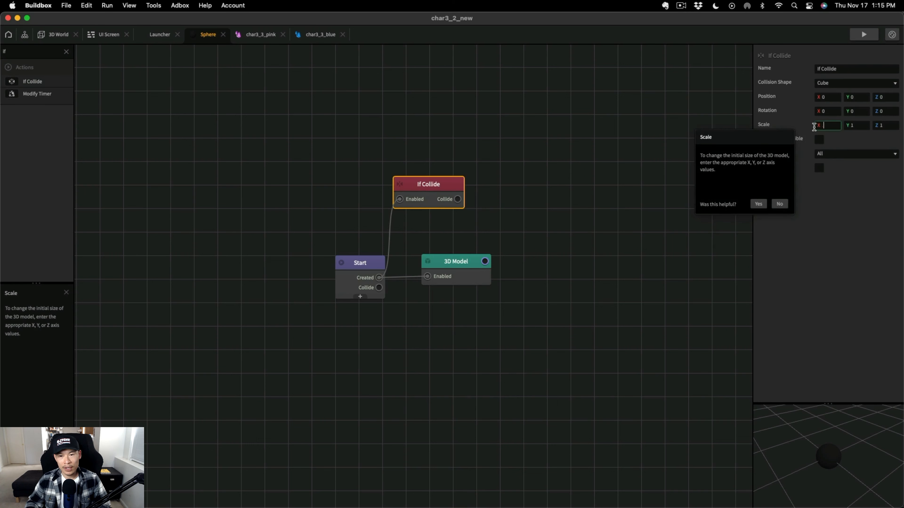
text(25)
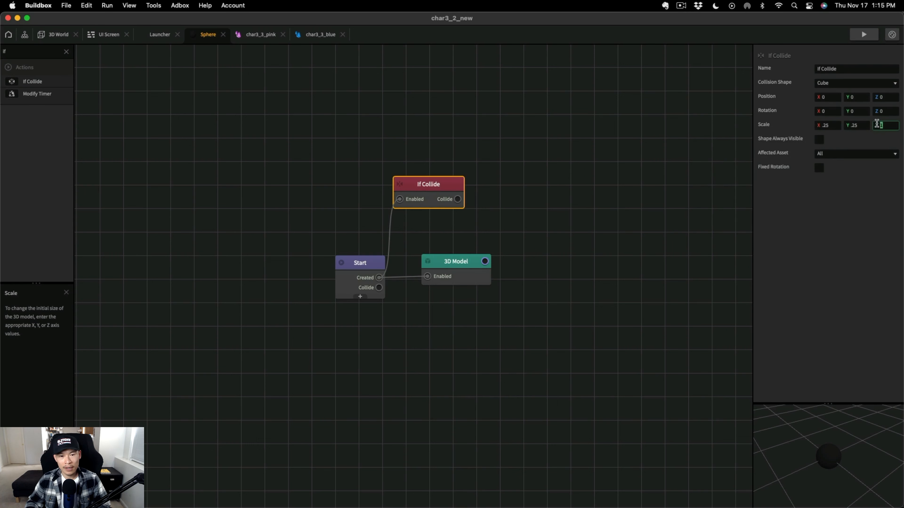
click(841, 83)
click(832, 103)
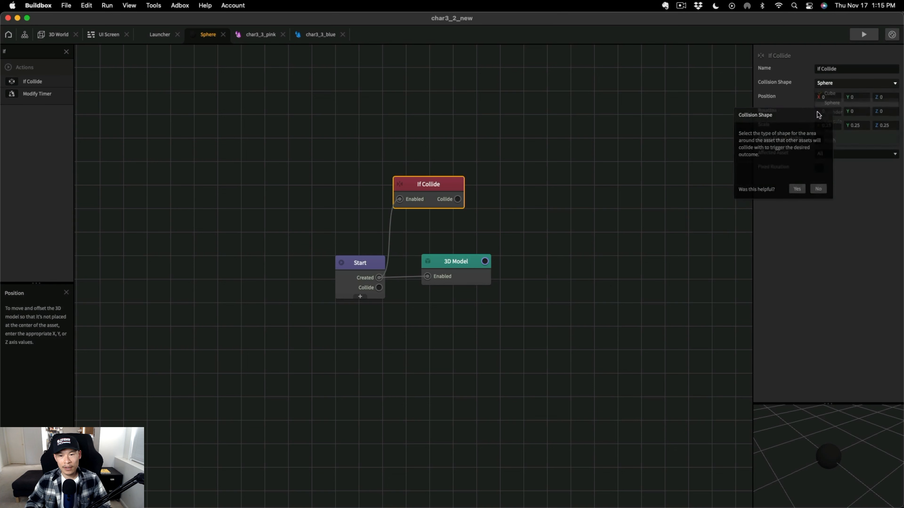
Set the If Collide node's affected asset to char3_3_blue
click(854, 153)
click(854, 248)
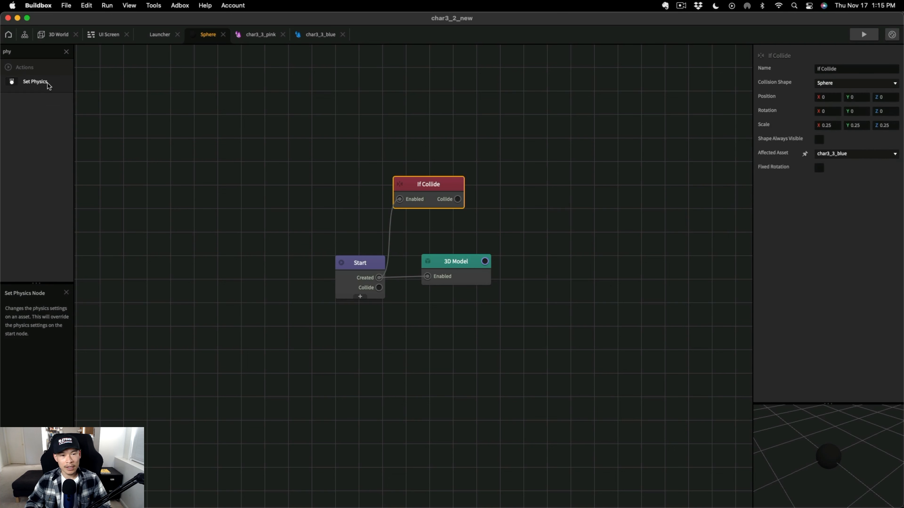
Add a Set Physics node with physics type None and connect If Collide's Collide output to its Enabled input
drag(48, 83, 538, 187)
drag(457, 199, 544, 180)
click(857, 83)
click(853, 112)
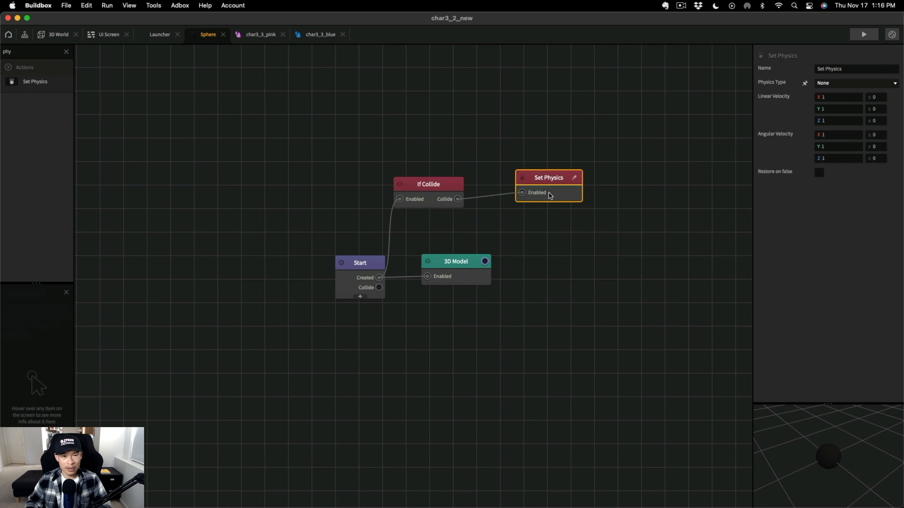
Duplicate the If Collide node and set the copy's affected asset to char3_3_pink
click(444, 189)
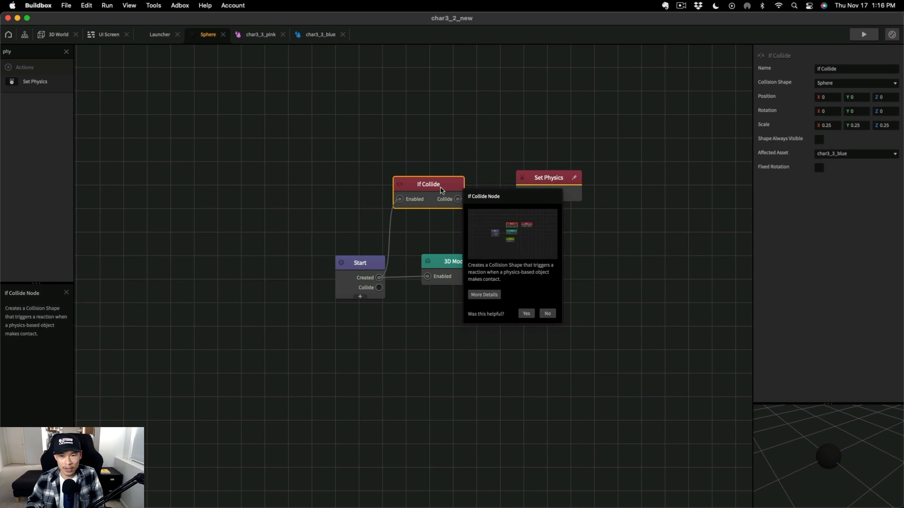
key(super+d)
click(865, 154)
click(839, 255)
Test the sphere's collisions in the preview by firing at the middle and fourth blue characters, and rerun the shot at the middle one
key(super+r)
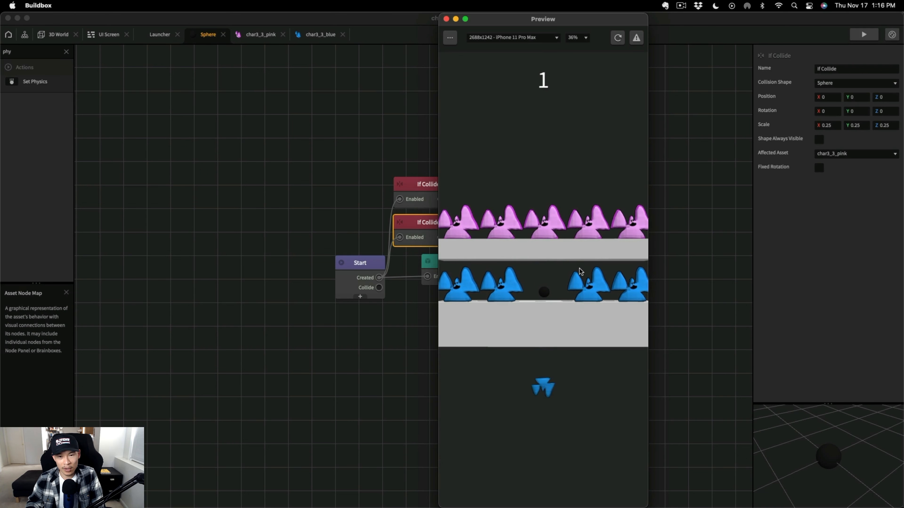
click(584, 247)
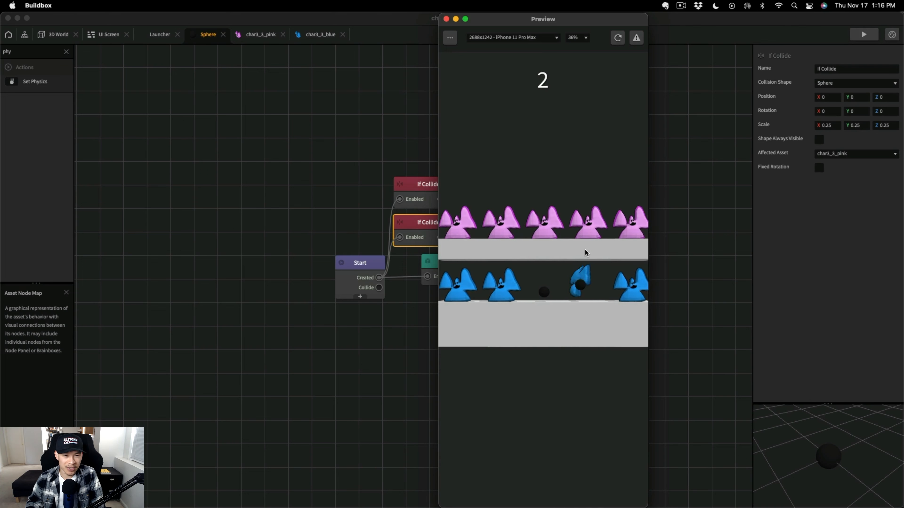
click(447, 19)
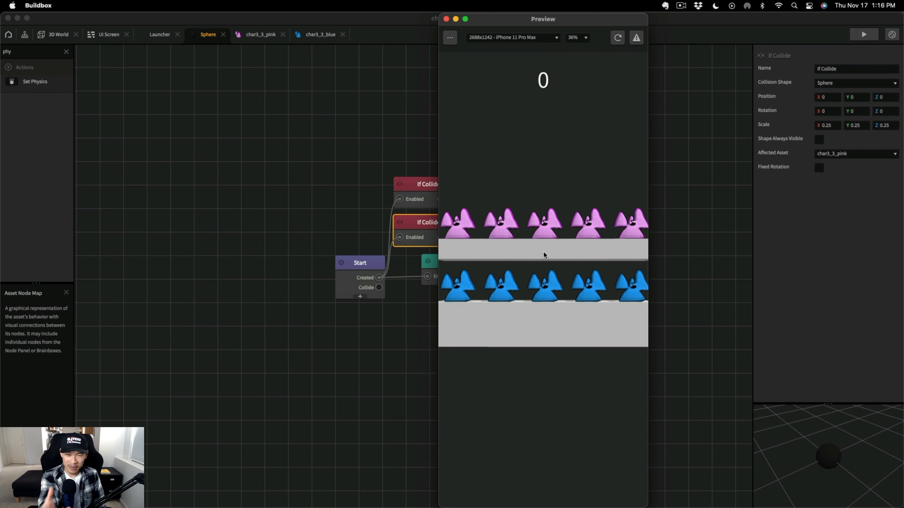
click(544, 251)
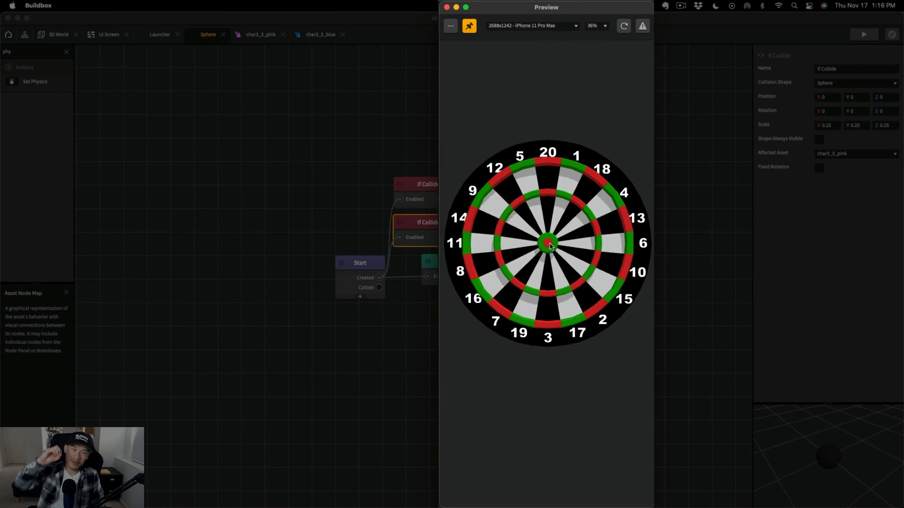
Try out the dart game preview by throwing darts at the bullseye and at various other spots on the board
click(550, 246)
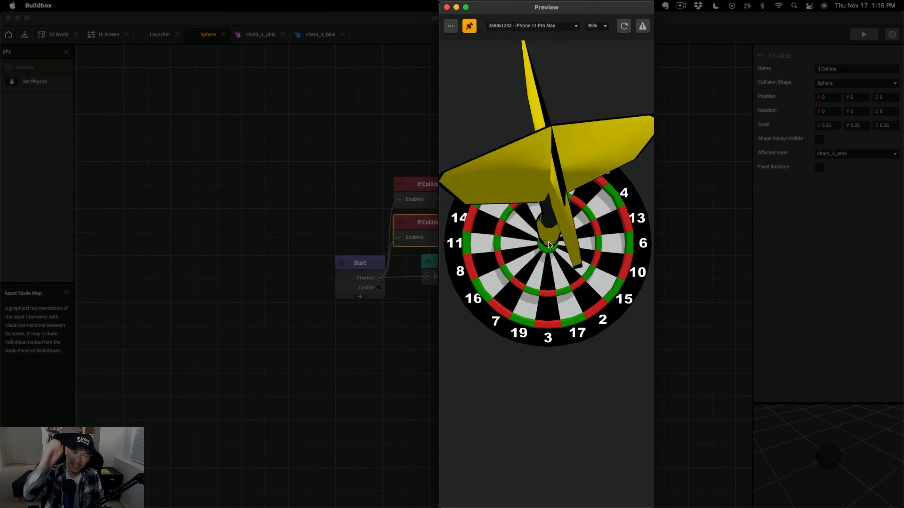
click(591, 214)
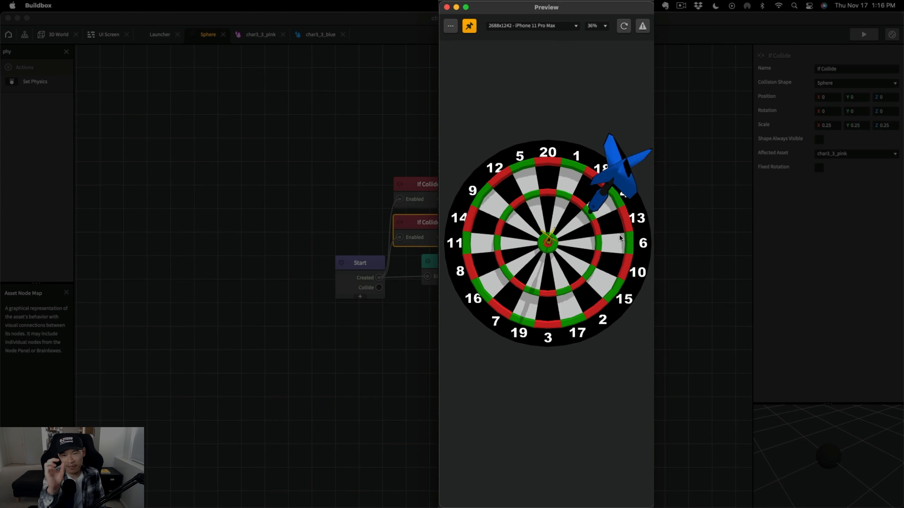
click(532, 196)
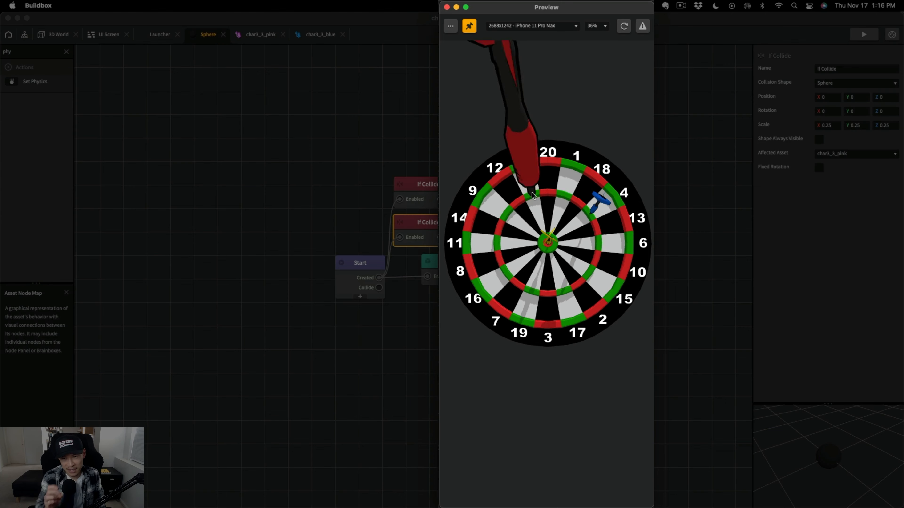
click(555, 163)
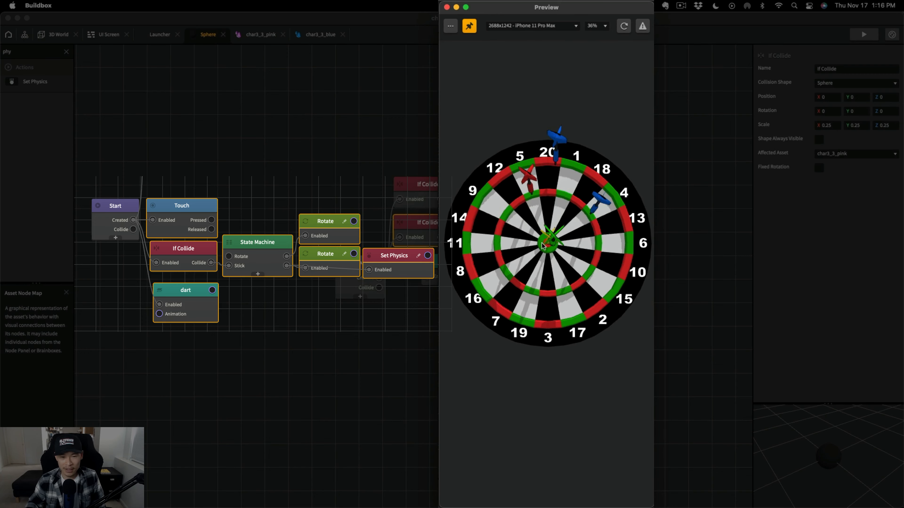
click(551, 250)
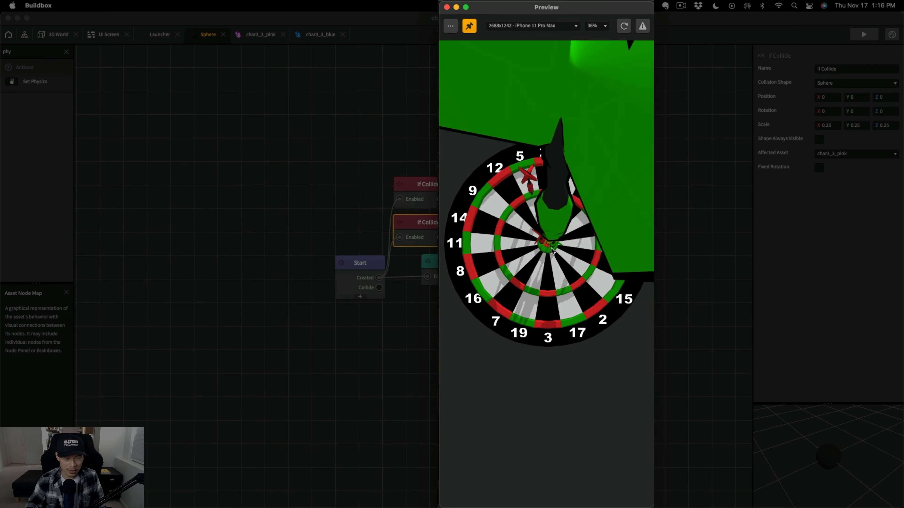
click(507, 309)
click(522, 221)
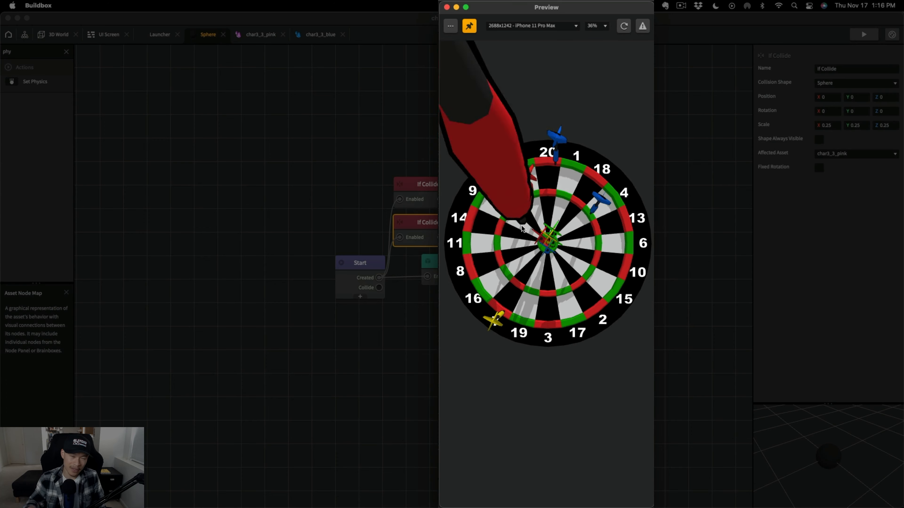
click(507, 215)
click(503, 243)
click(587, 254)
click(574, 209)
click(533, 270)
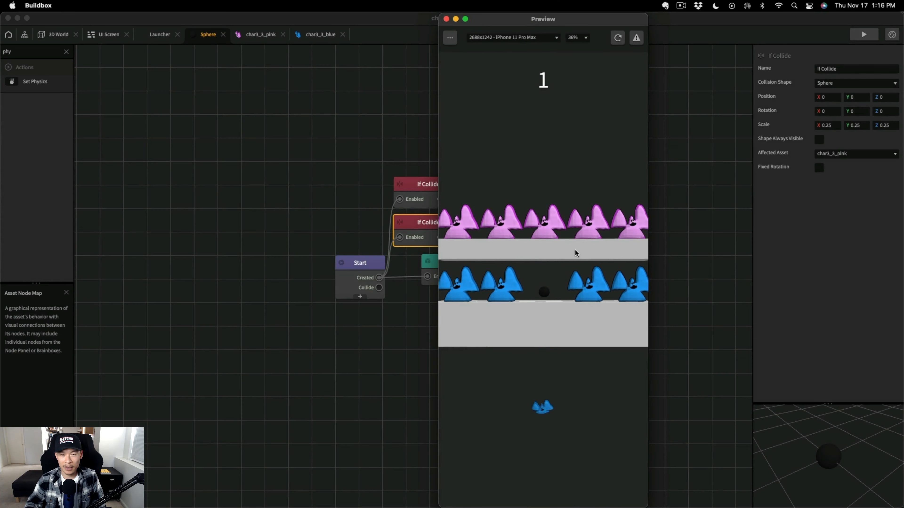
Fire at the fourth blue character in the running shooting-gallery preview and end the preview
click(581, 248)
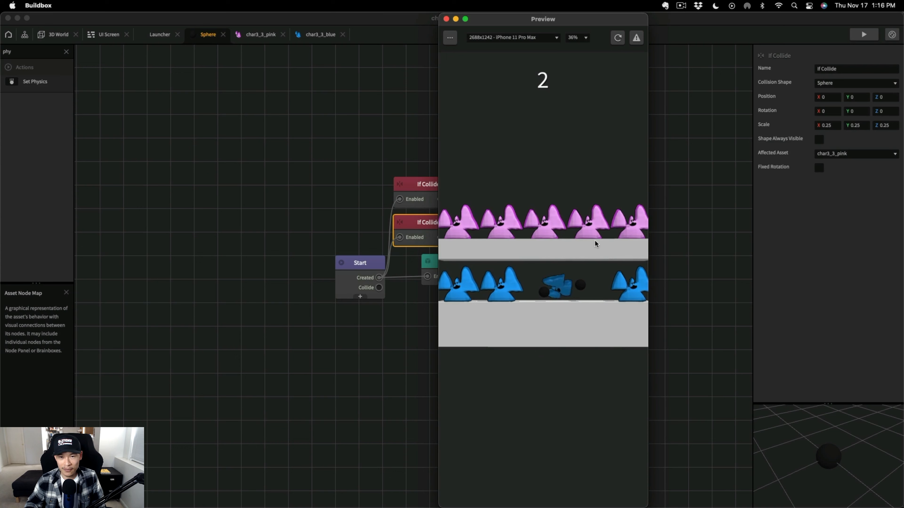
key(Escape)
Clear all linear and angular velocity values on the Set Physics node and test it by firing at the middle blue character
click(551, 175)
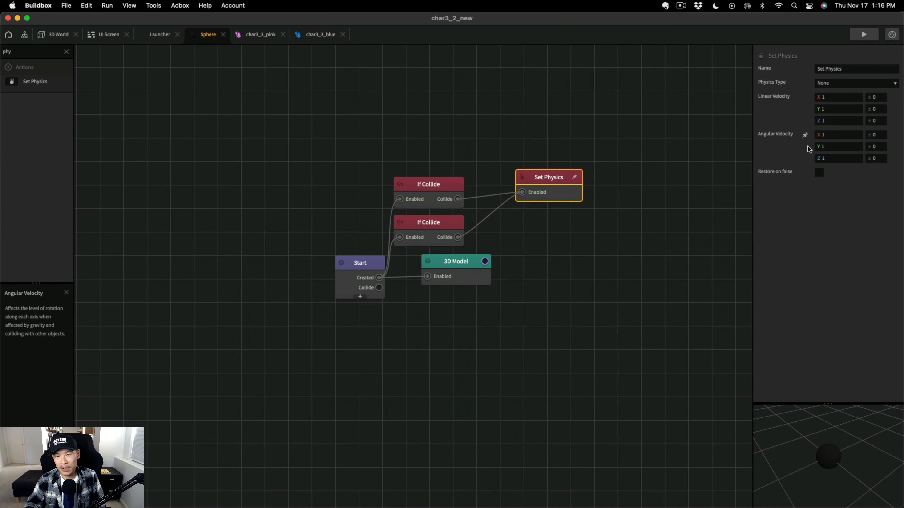
mouse_move(850, 107)
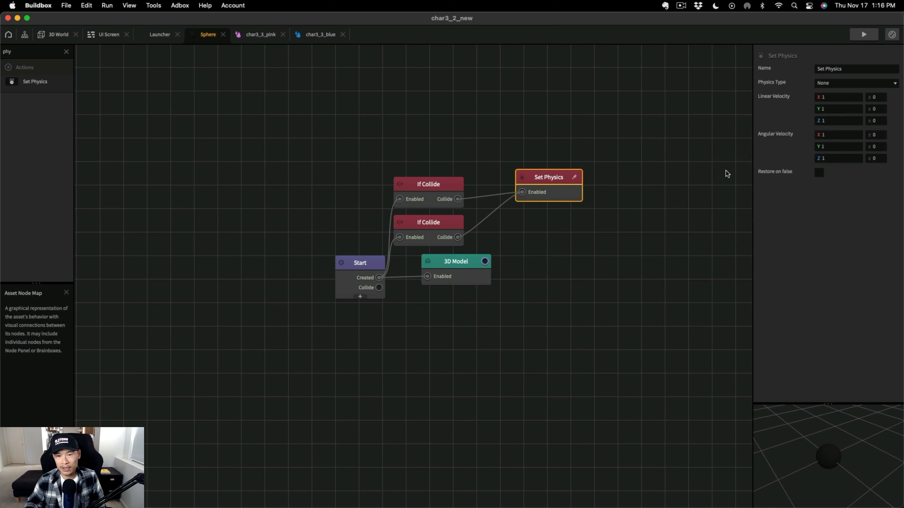
click(835, 100)
key(BackSpace)
click(836, 108)
key(BackSpace)
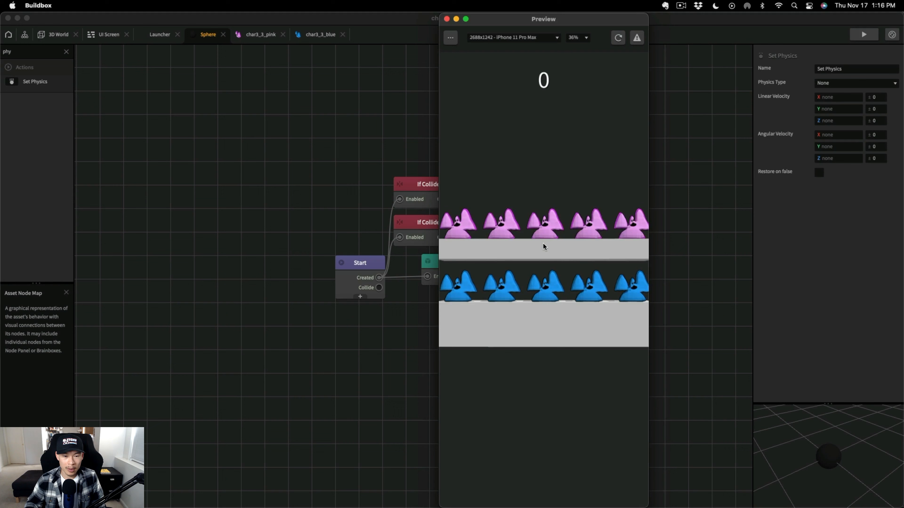
click(542, 244)
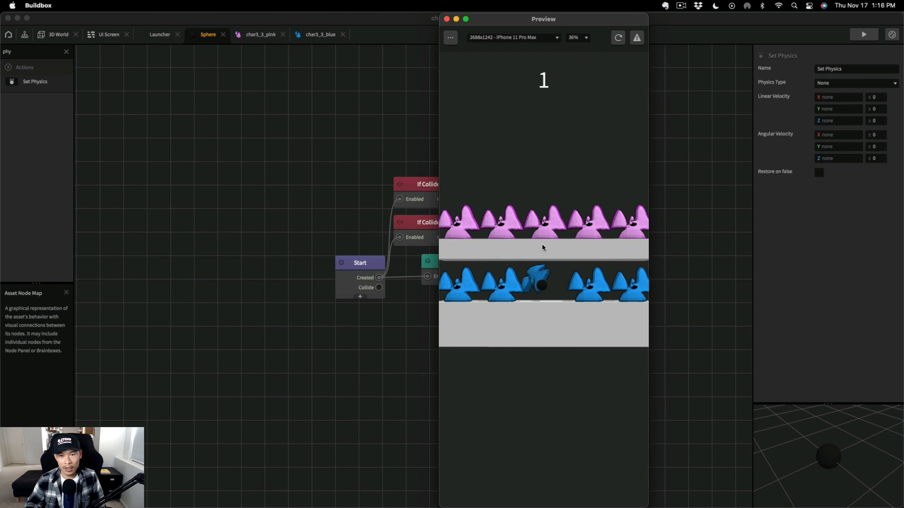
click(447, 18)
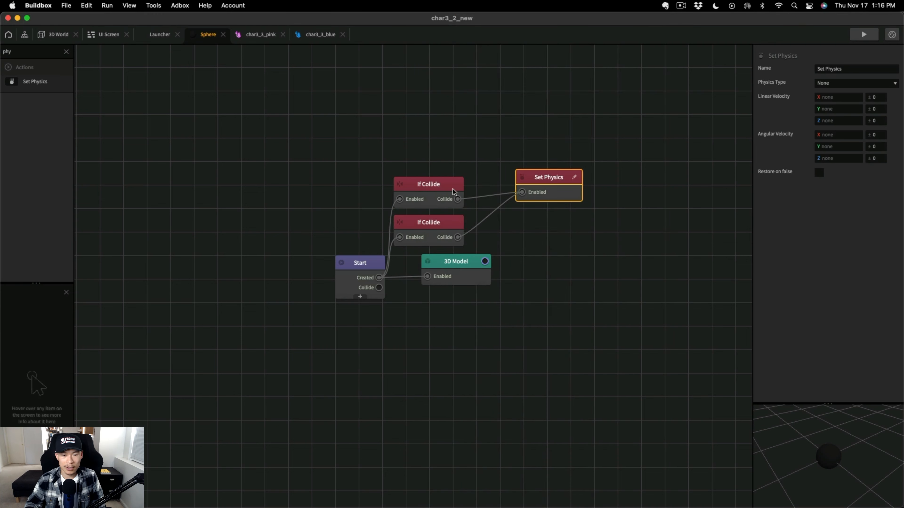
Set the Set Physics node's physics type to Dynamic and test it by firing at the middle and fourth pink characters
click(881, 83)
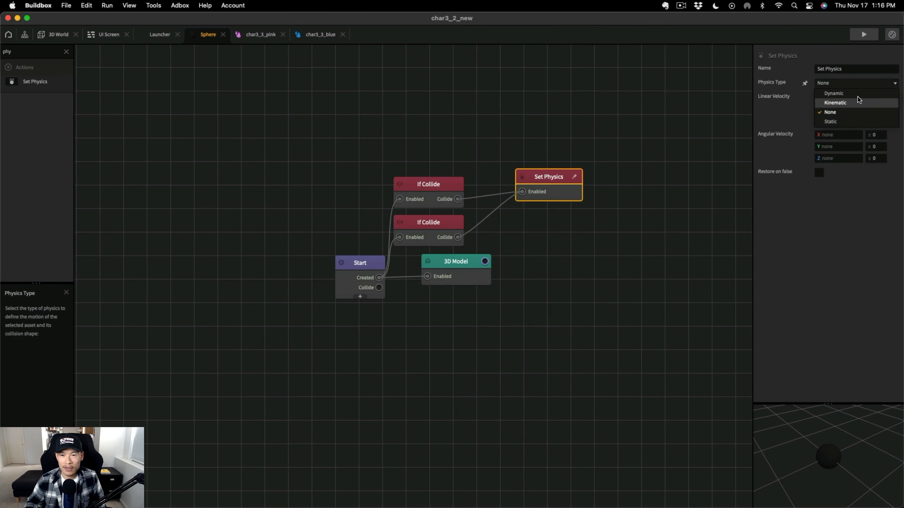
click(857, 96)
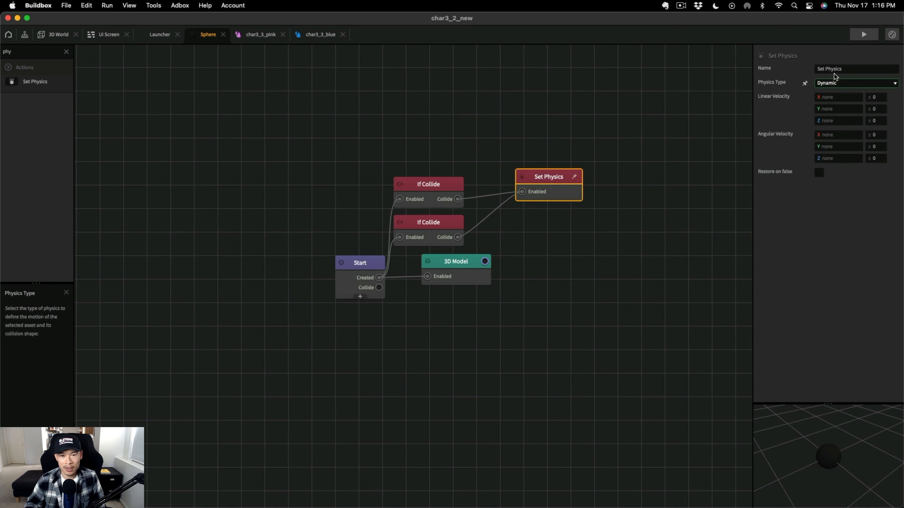
click(862, 36)
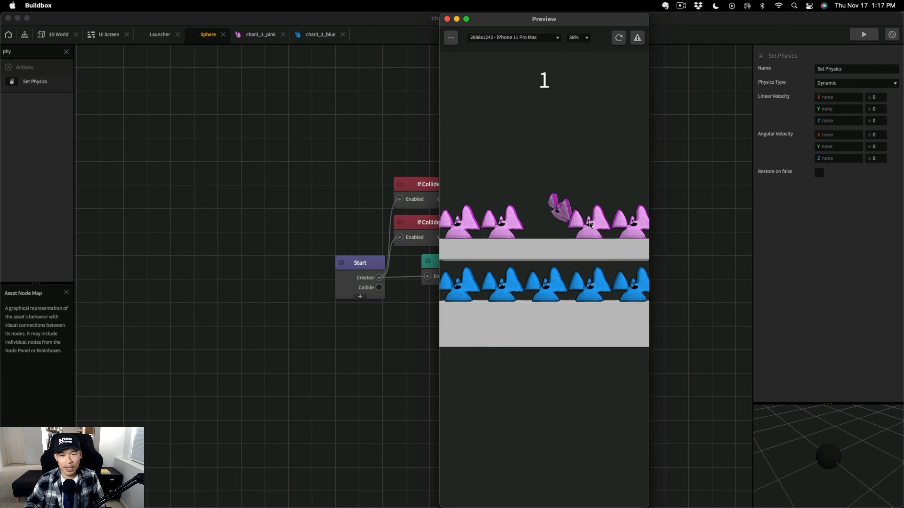
click(588, 196)
click(586, 195)
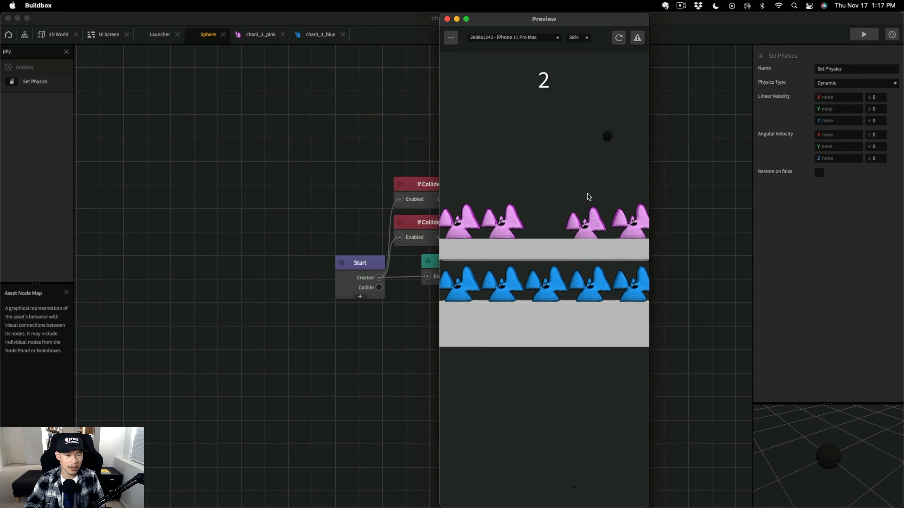
click(589, 190)
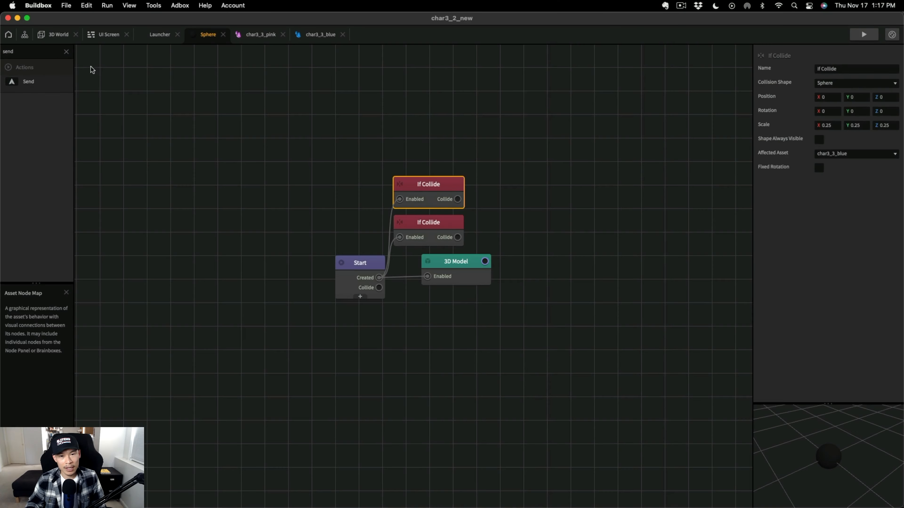
Add a Send node fed by both If Collide outputs, with an empty event group and the event name score
drag(29, 81, 479, 157)
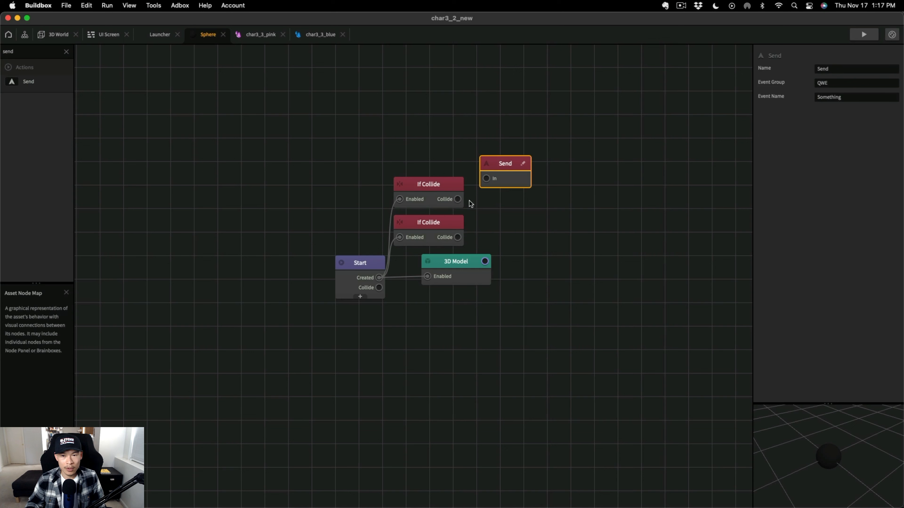
click(490, 175)
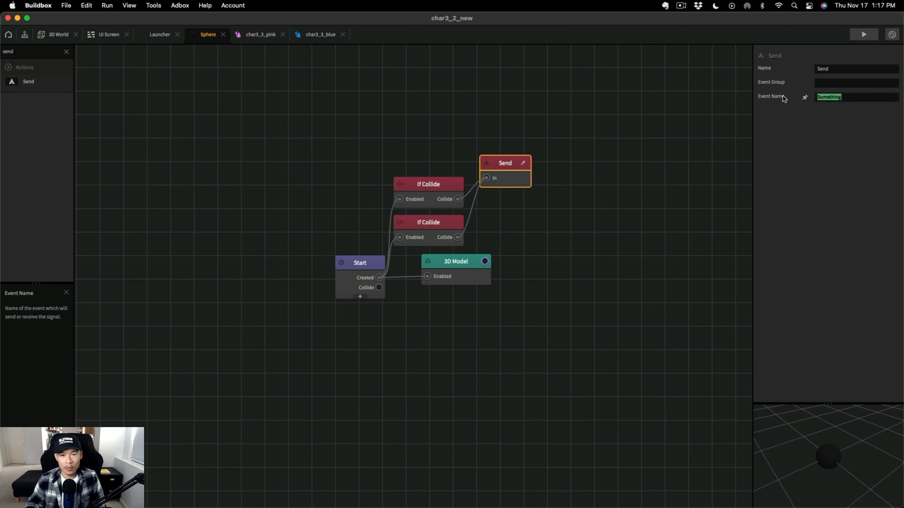
text(score)
Add a Receive node to the char3_3_pink asset, with an empty event group and the event name score
click(264, 35)
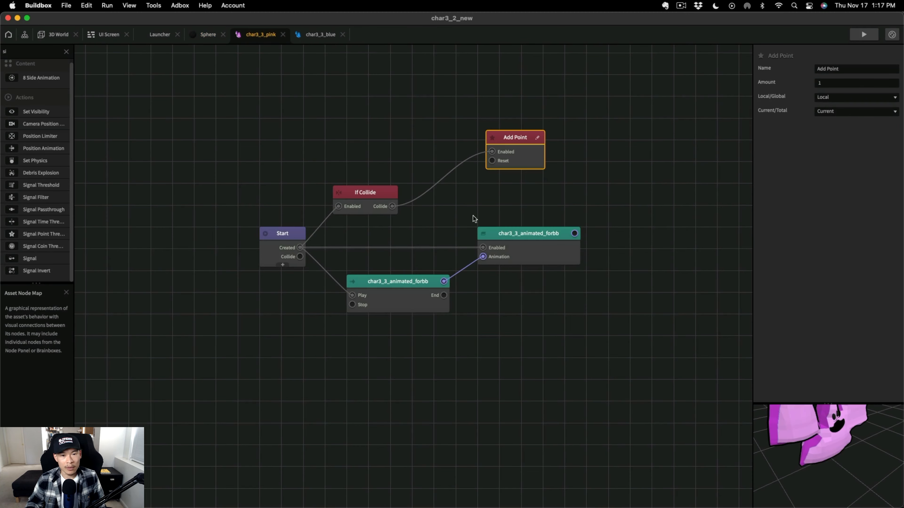
click(3, 51)
text(recei)
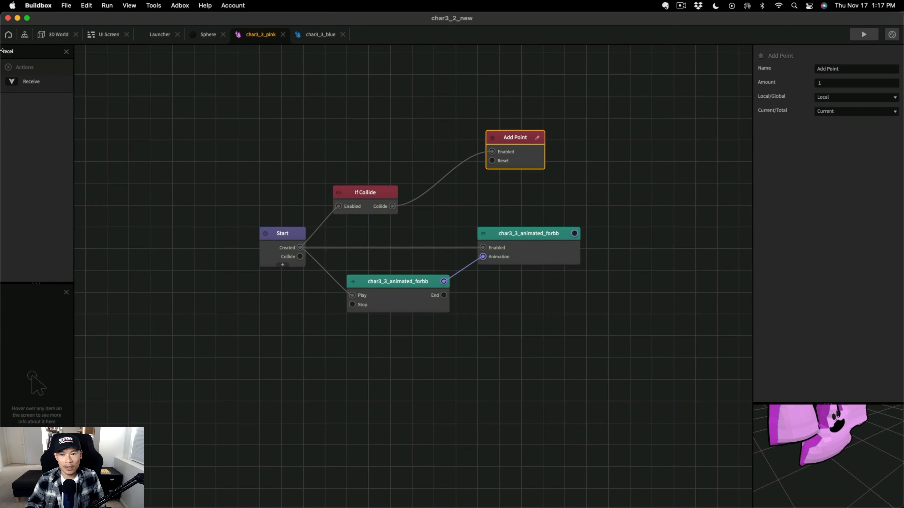
drag(32, 81, 322, 133)
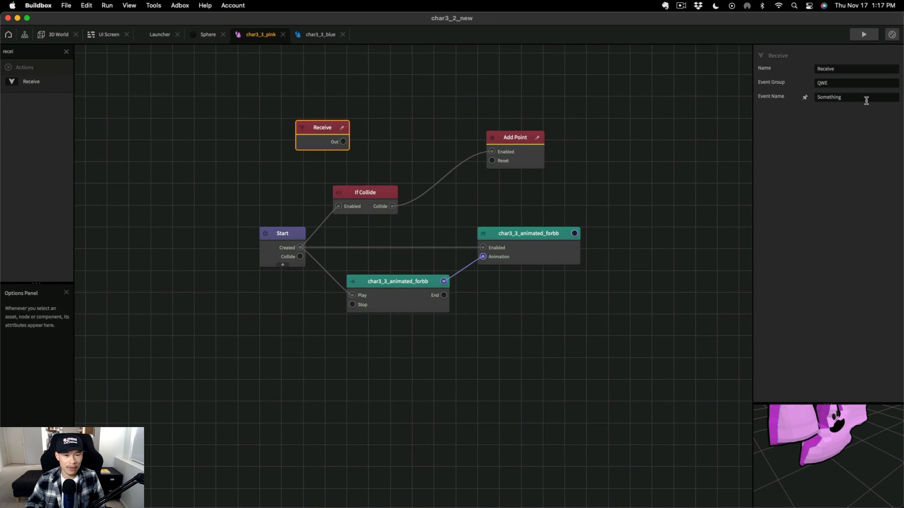
key(BackSpace)
key(Tab)
text(score)
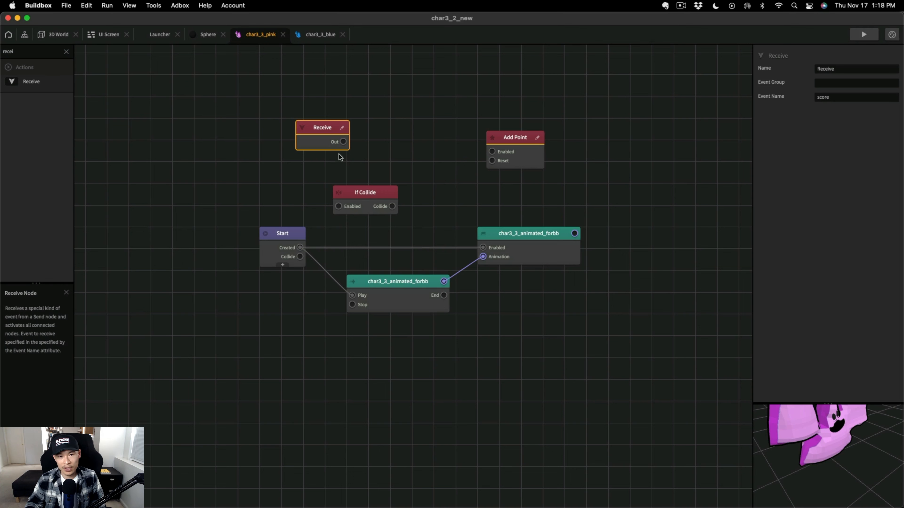
Add a Signal Threshold node between Receive and Add Point, linking Receive's Out to its In and its Out to Add Point's Enabled
drag(508, 151, 493, 152)
drag(506, 138, 450, 132)
drag(20, 52, 2, 51)
text(sig)
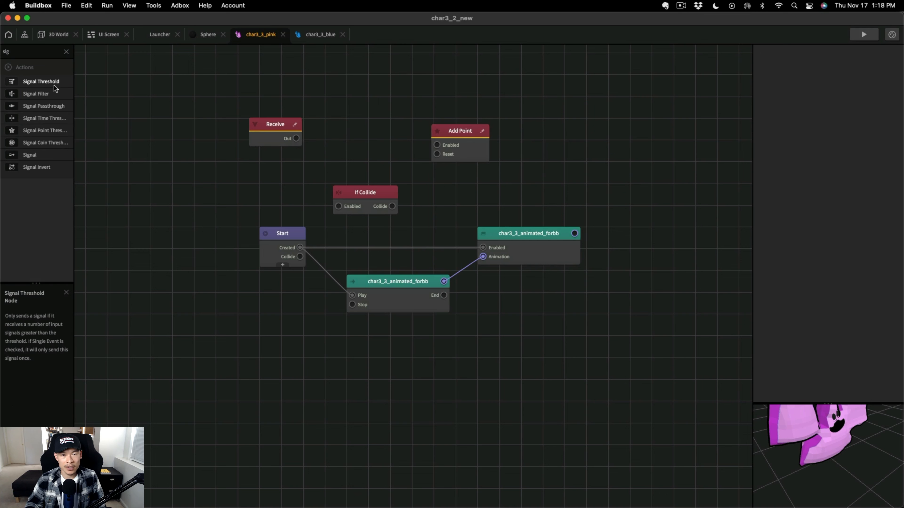
drag(54, 85, 348, 87)
drag(296, 139, 329, 120)
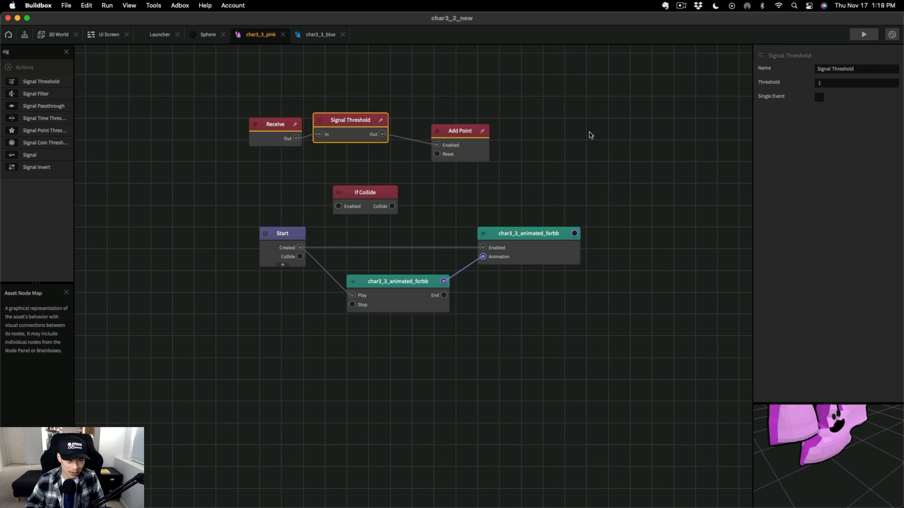
Test the send-and-receive scoring in the preview by firing at the middle blue character
click(863, 35)
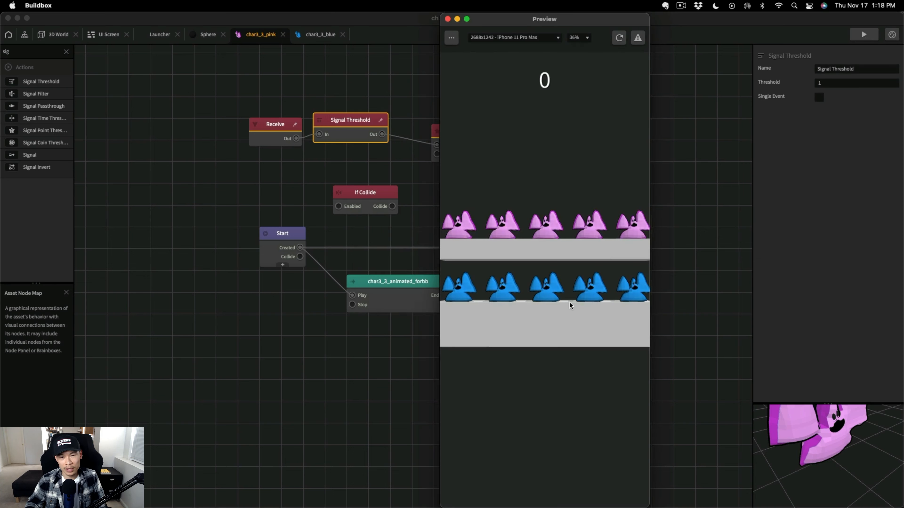
click(551, 260)
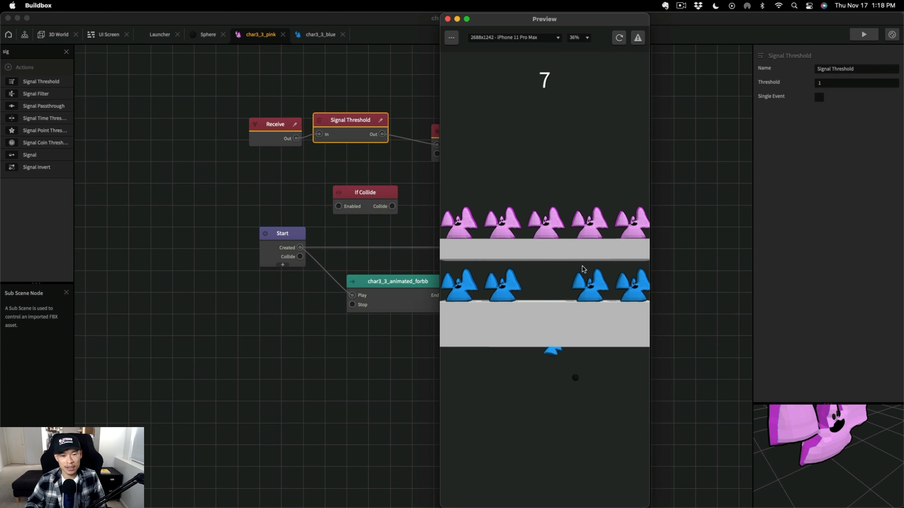
Turn on Single Event for the Signal Threshold node and retest the scoring by firing at the middle and fourth blue characters
click(583, 259)
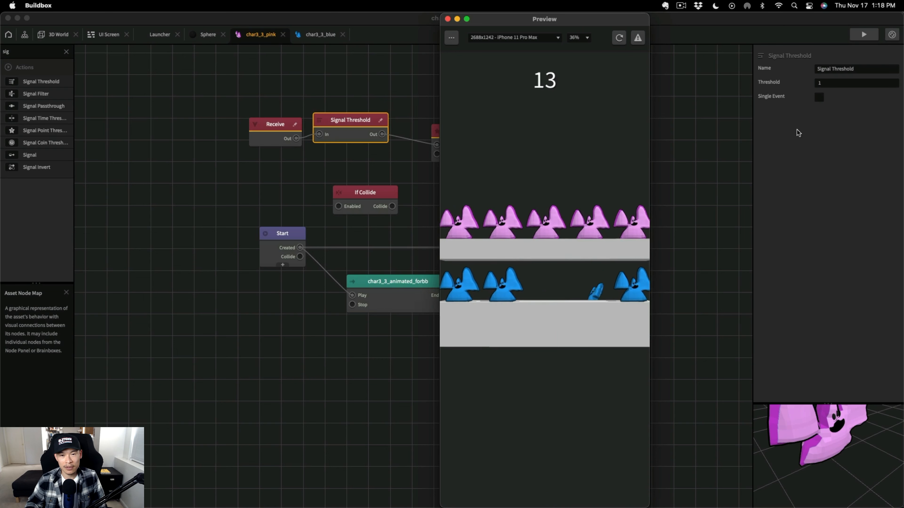
click(819, 97)
click(618, 37)
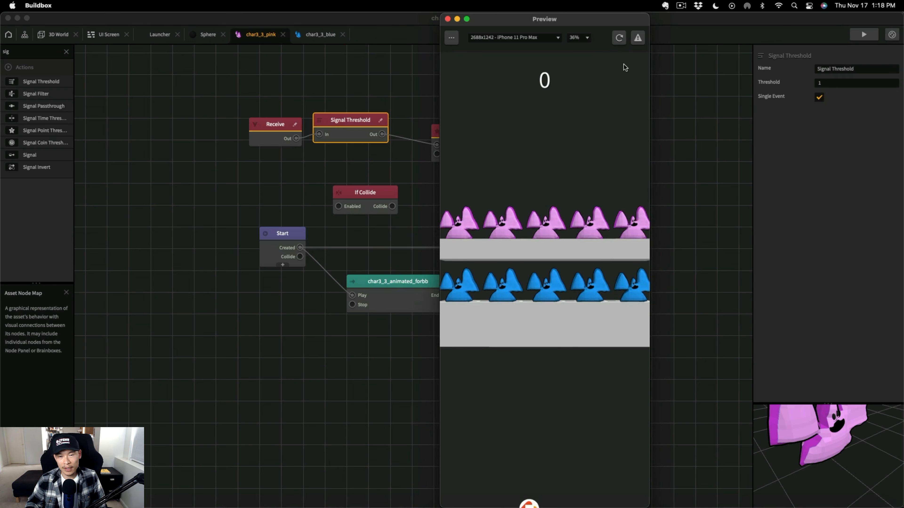
click(539, 242)
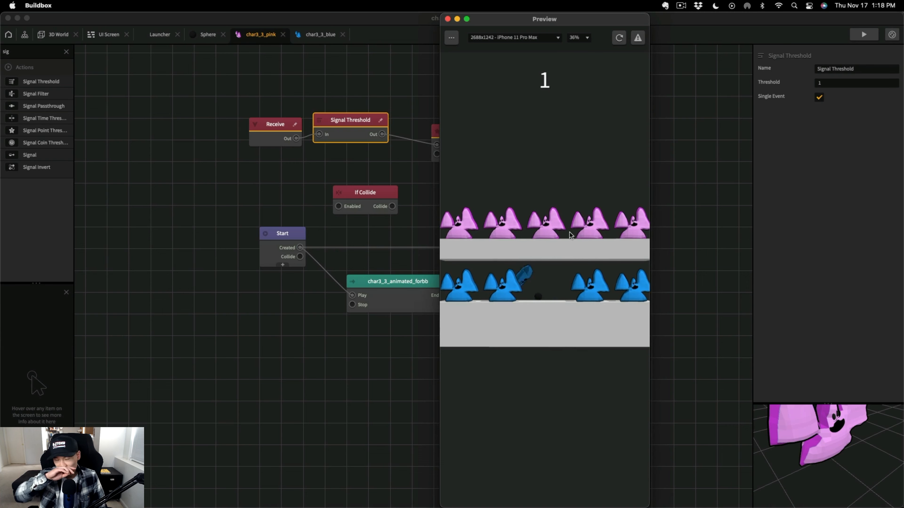
click(590, 244)
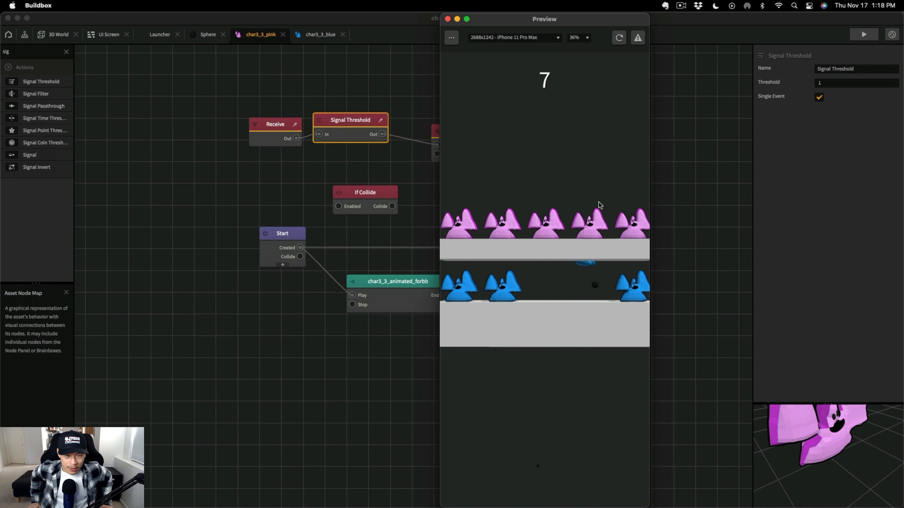
click(448, 19)
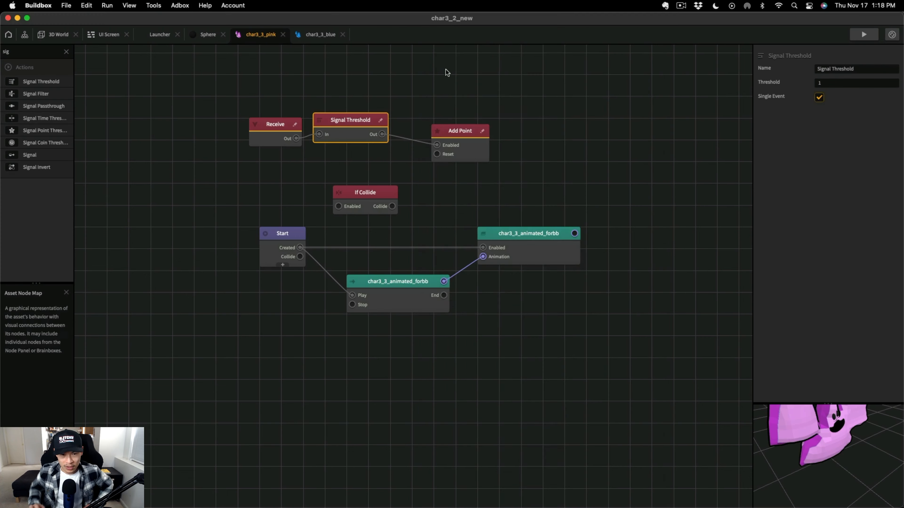
Inspect the Add Point, Signal Threshold and Receive nodes, including the Receive node's script
click(466, 134)
click(380, 121)
click(293, 123)
mouse_move(291, 125)
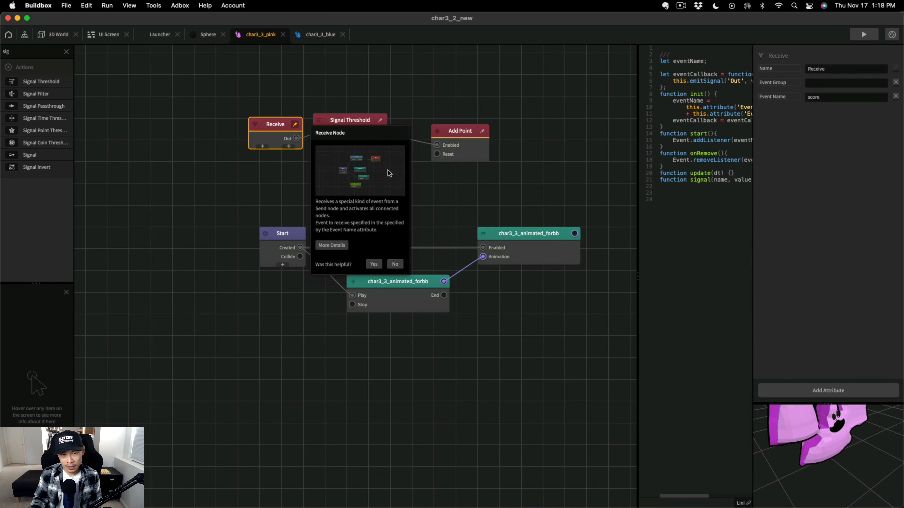
click(387, 103)
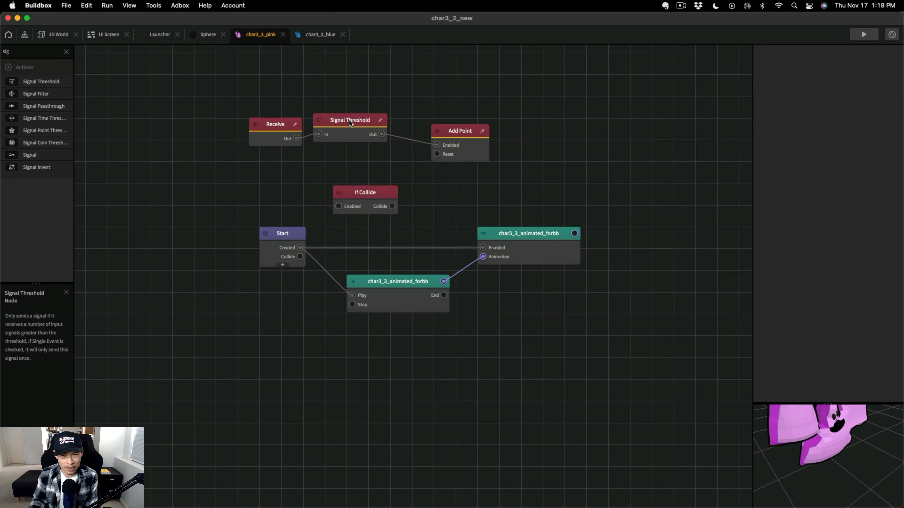
Preview the game again and fire at the middle and fourth blue characters to check how each hit scores
click(863, 35)
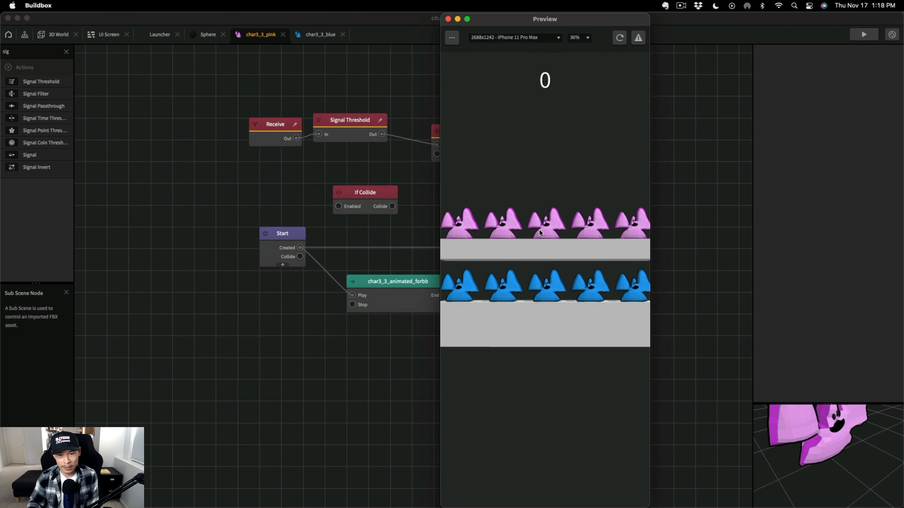
click(551, 264)
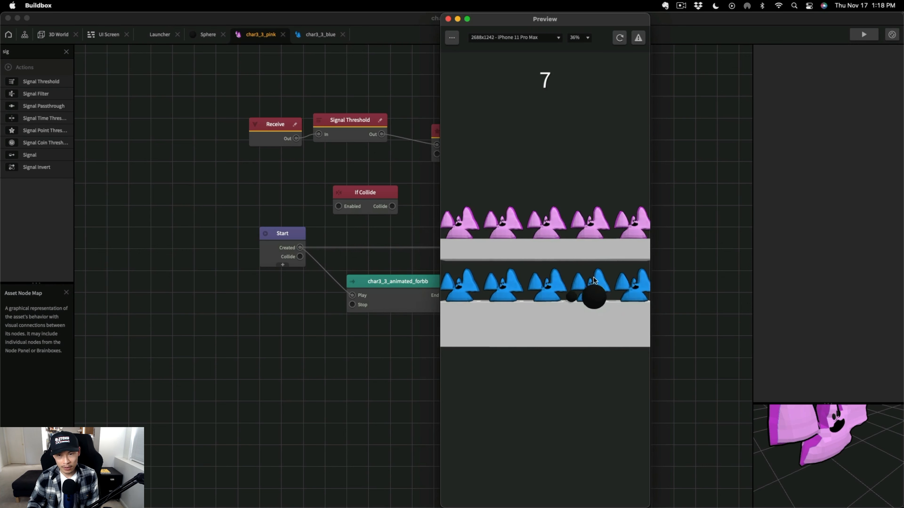
click(588, 246)
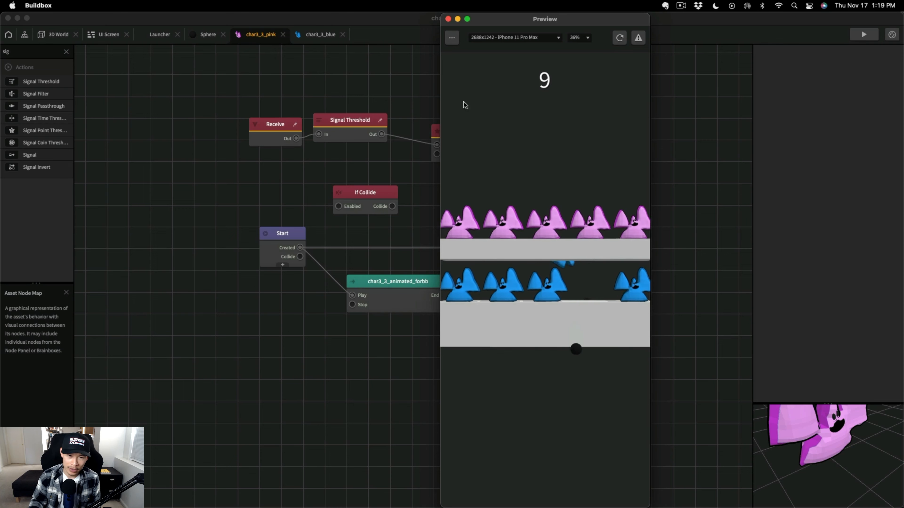
click(546, 255)
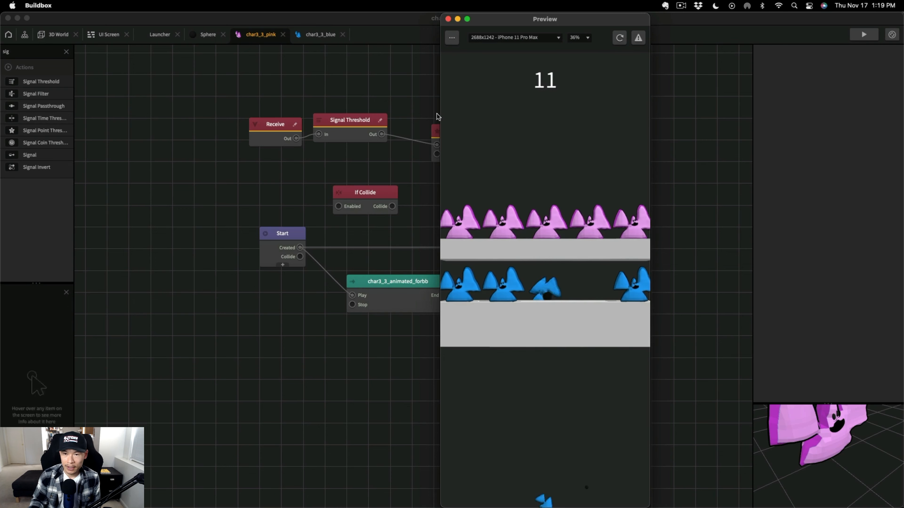
click(448, 19)
Replace Signal Threshold with a Signal Point Threshold node, linking Receive's Out to its In and its Passed to Add Point's Enabled
click(357, 120)
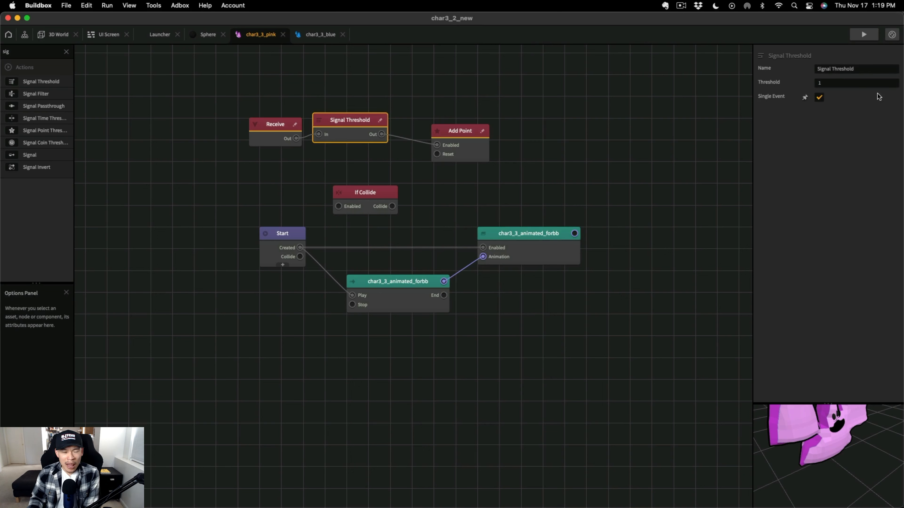
drag(44, 130, 381, 76)
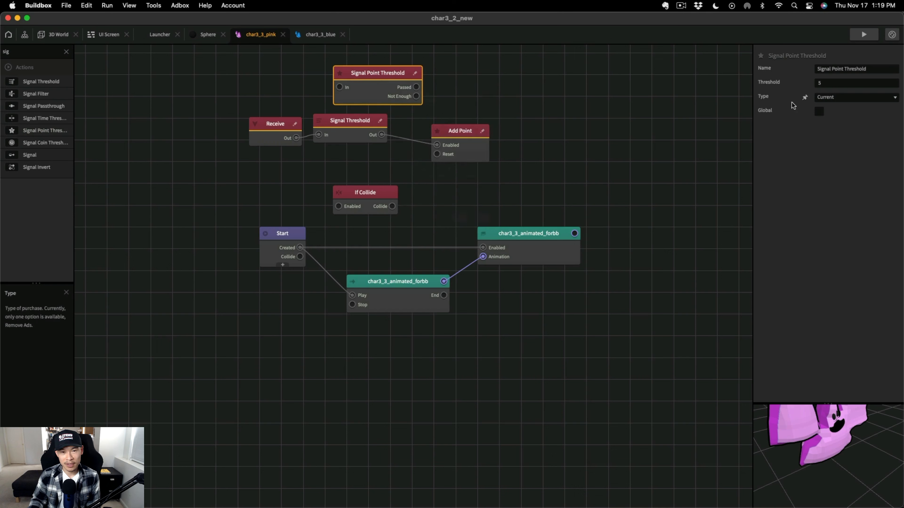
click(626, 96)
click(377, 122)
drag(296, 137, 339, 89)
drag(417, 128, 414, 150)
drag(415, 88, 437, 145)
drag(359, 125, 370, 163)
Test the Signal Point Threshold scoring in the preview by firing at several blue characters
click(864, 35)
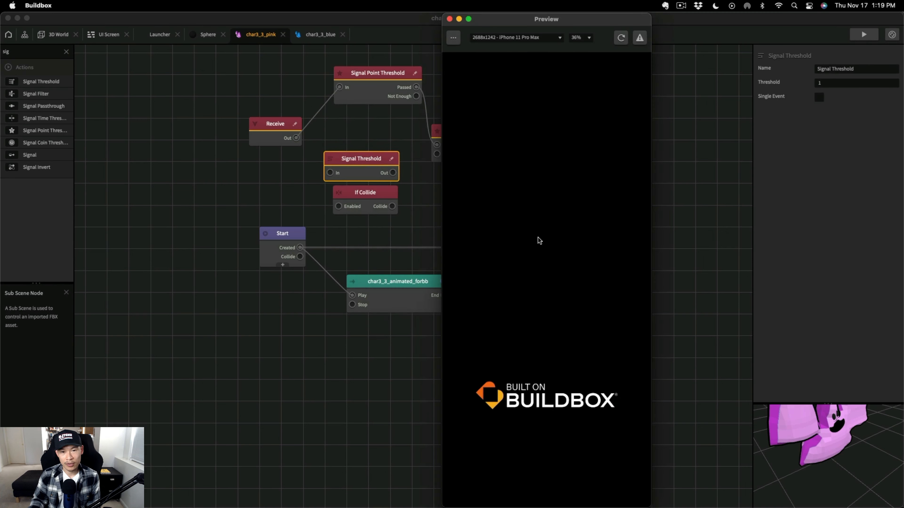
click(505, 200)
click(505, 249)
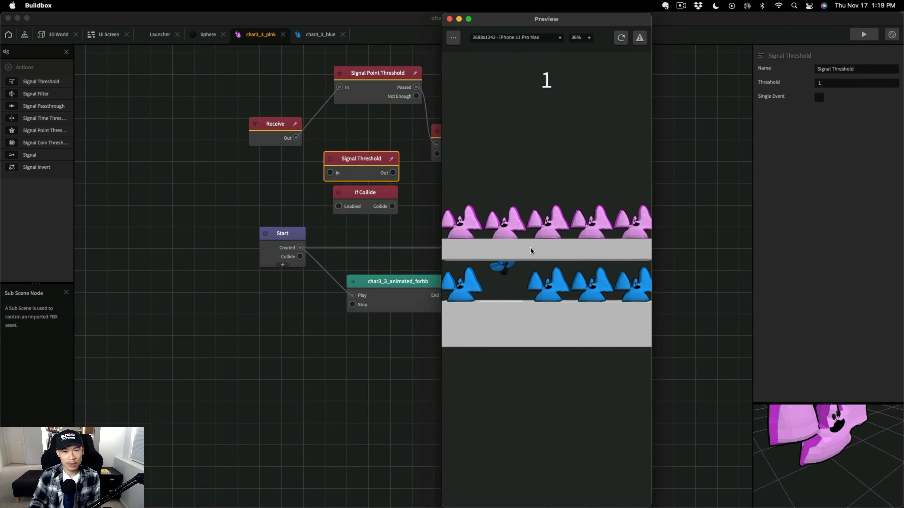
click(587, 258)
click(628, 264)
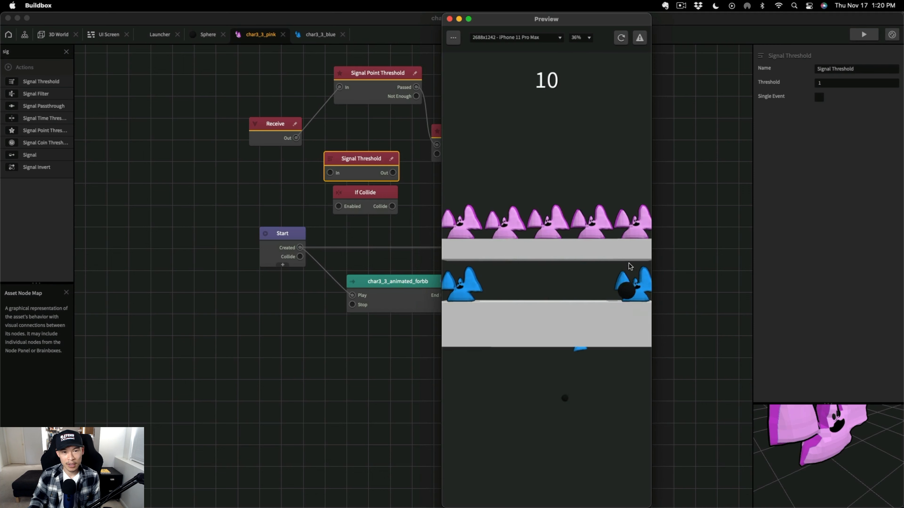
click(449, 19)
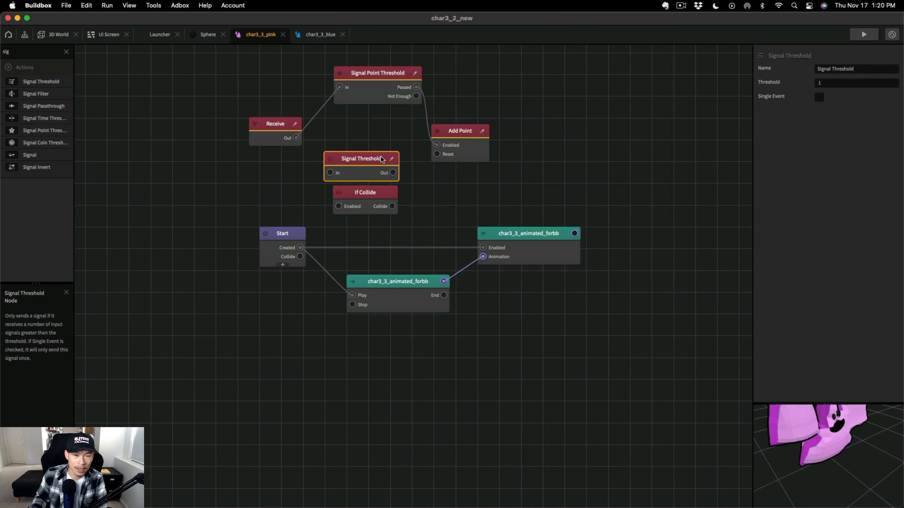
Disconnect the Signal Point Threshold node from Add Point and delete the Receive node
click(357, 78)
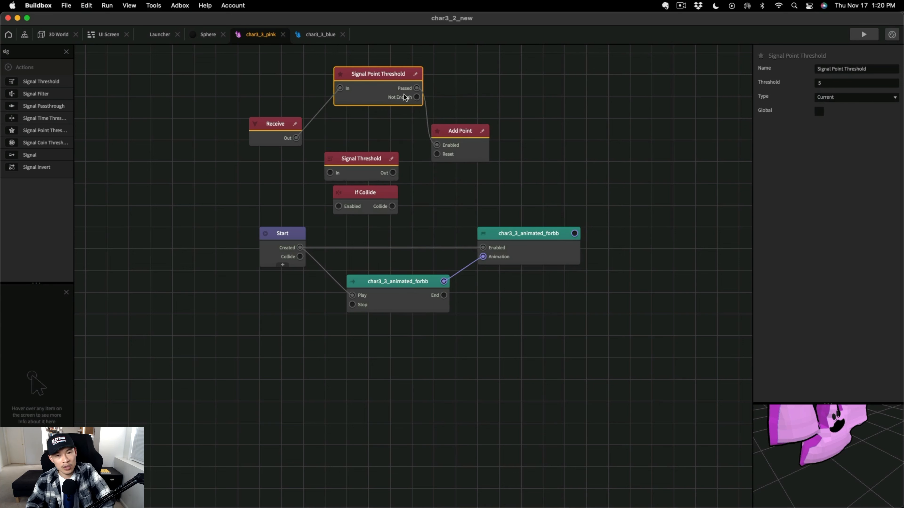
drag(416, 88, 424, 96)
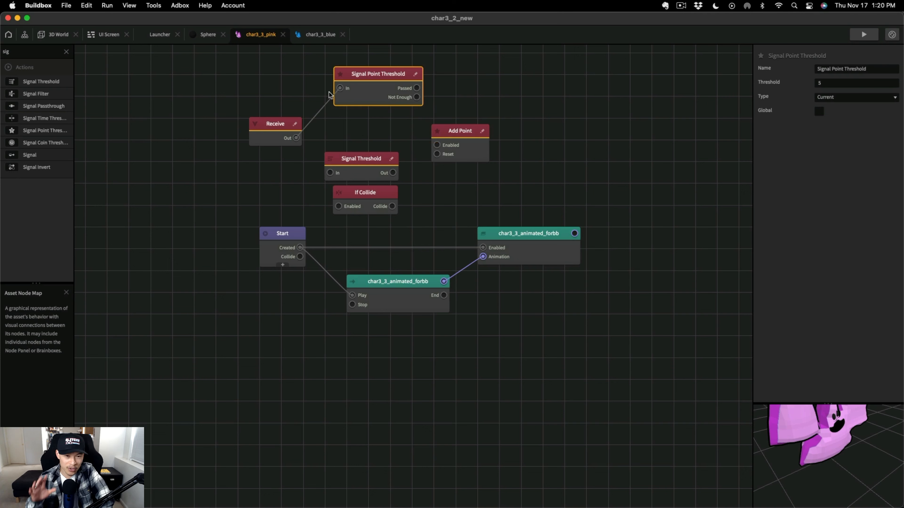
click(264, 125)
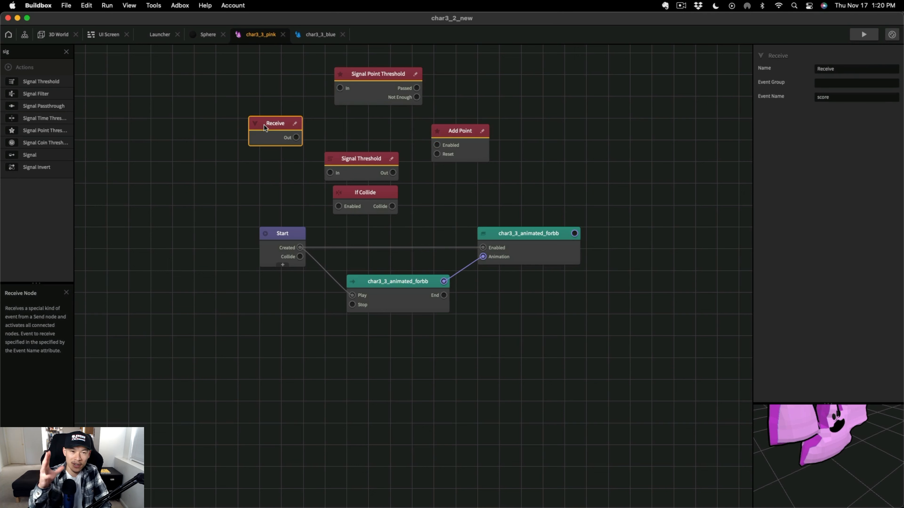
key(BackSpace)
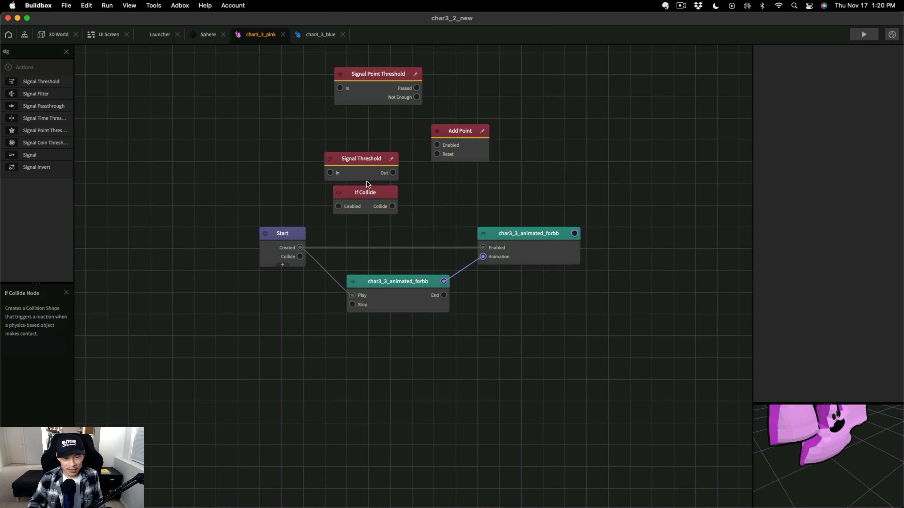
Chain Start's Created through Signal Threshold and If Collide to Add Point's Enabled, and delete the Signal Point Threshold node
mouse_move(359, 197)
mouse_down()
mouse_move(241, 177)
mouse_move(361, 181)
mouse_move(353, 196)
mouse_move(376, 195)
mouse_up()
click(304, 231)
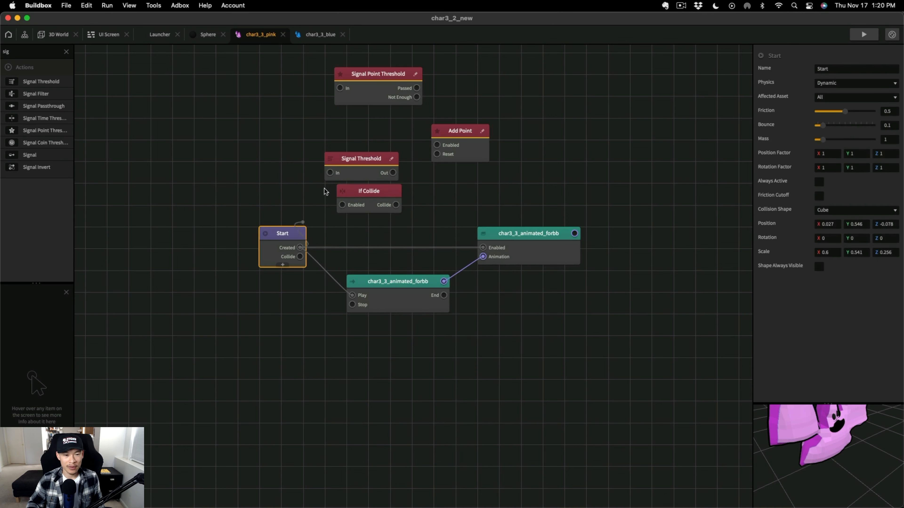
drag(340, 171, 279, 169)
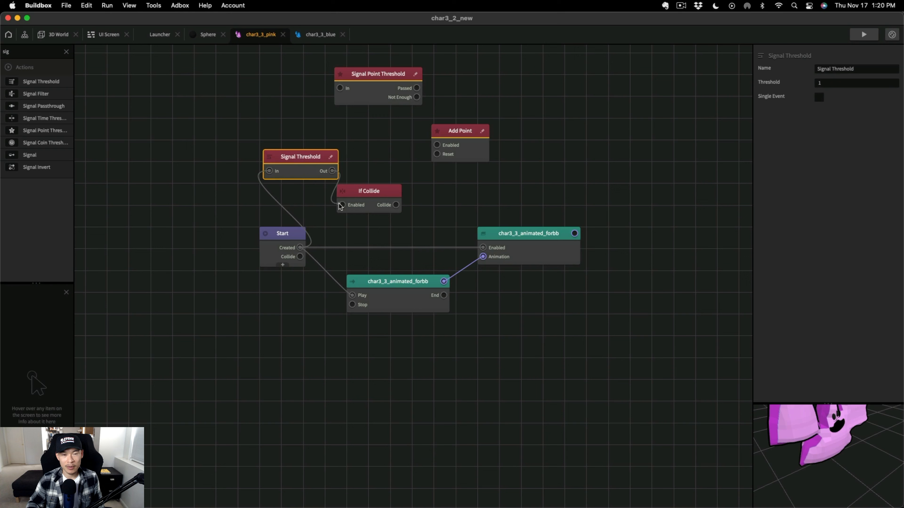
drag(396, 205, 435, 153)
click(387, 93)
key(Delete)
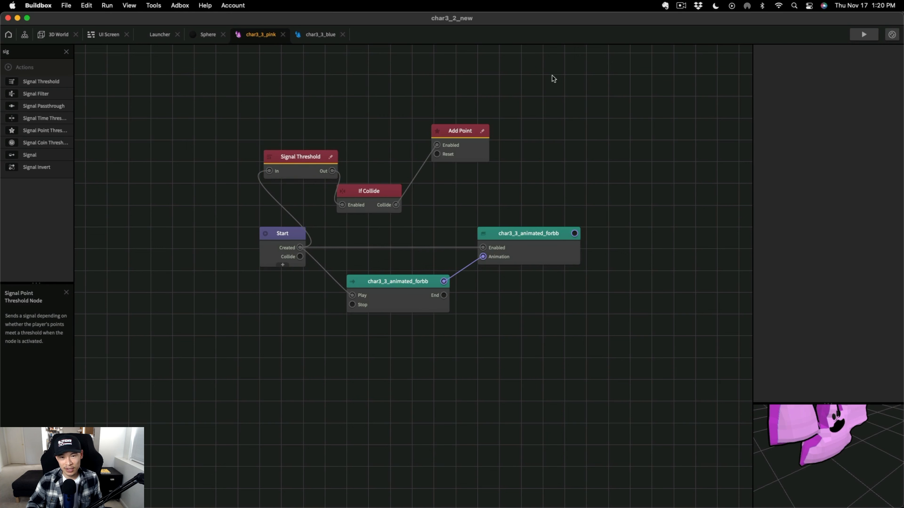
Test the collision scoring in the preview by firing at the middle and fourth pink characters
click(873, 35)
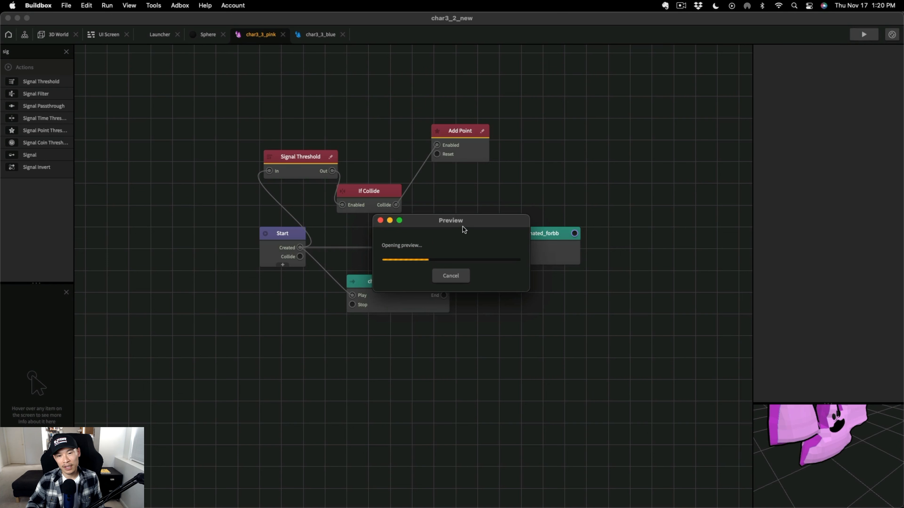
click(544, 180)
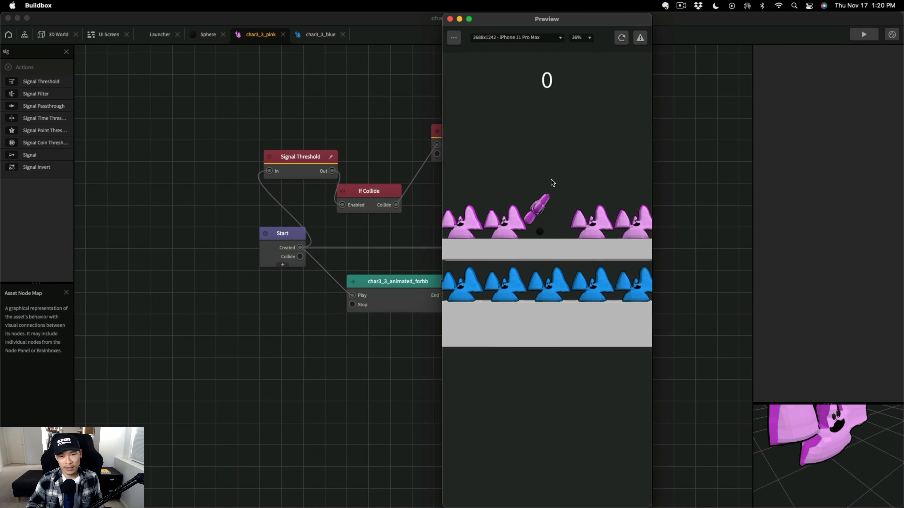
click(584, 180)
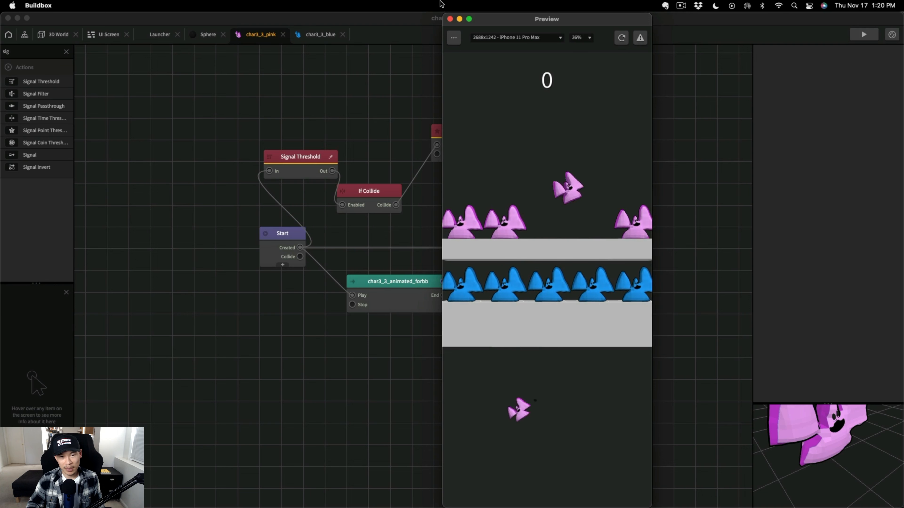
click(450, 19)
Remove Signal Threshold's links to Start and If Collide, and move the node above If Collide
click(374, 193)
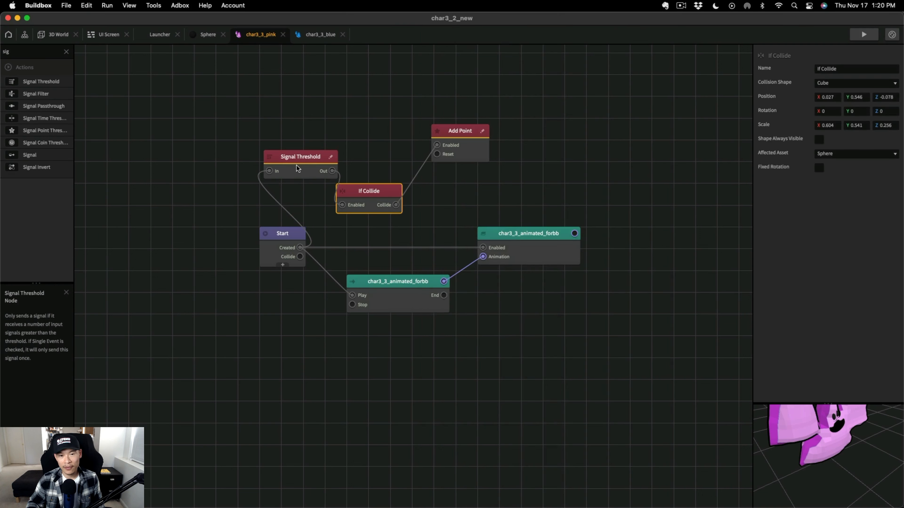
click(296, 165)
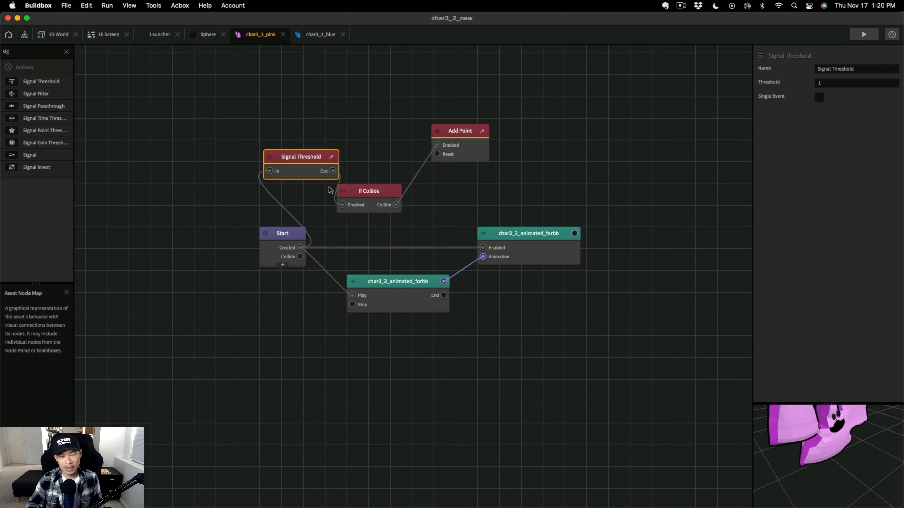
click(336, 194)
key(Delete)
click(260, 180)
key(Delete)
drag(304, 160, 355, 127)
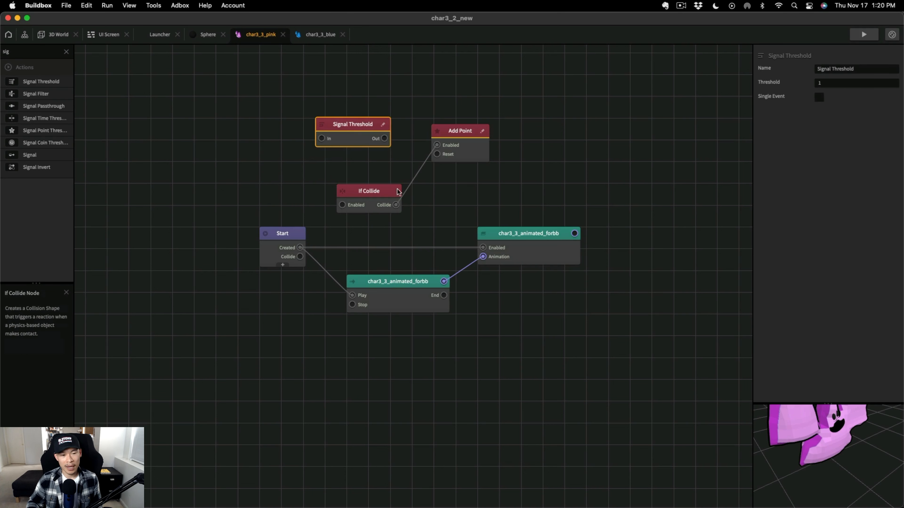
Link Start's Created to If Collide's Enabled, Collide to Signal Threshold's In, and its Out to Add Point's Enabled
drag(375, 193, 321, 183)
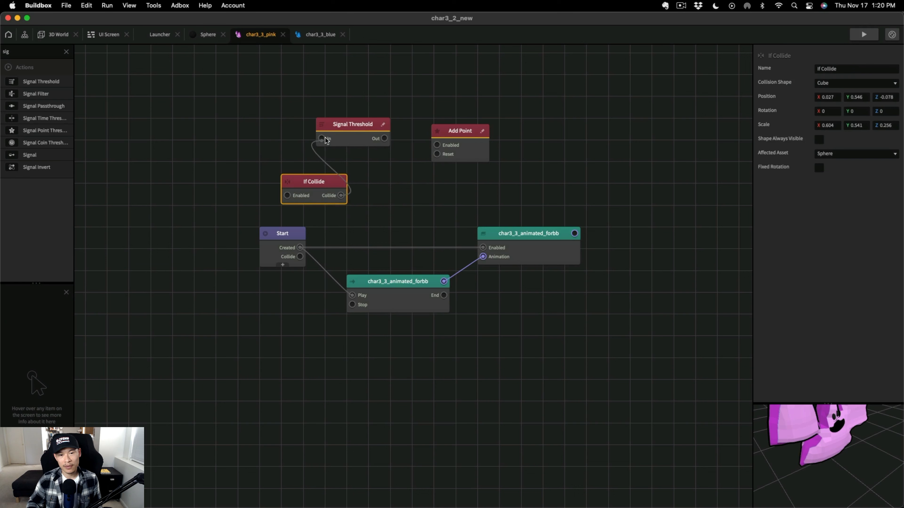
drag(384, 138, 437, 145)
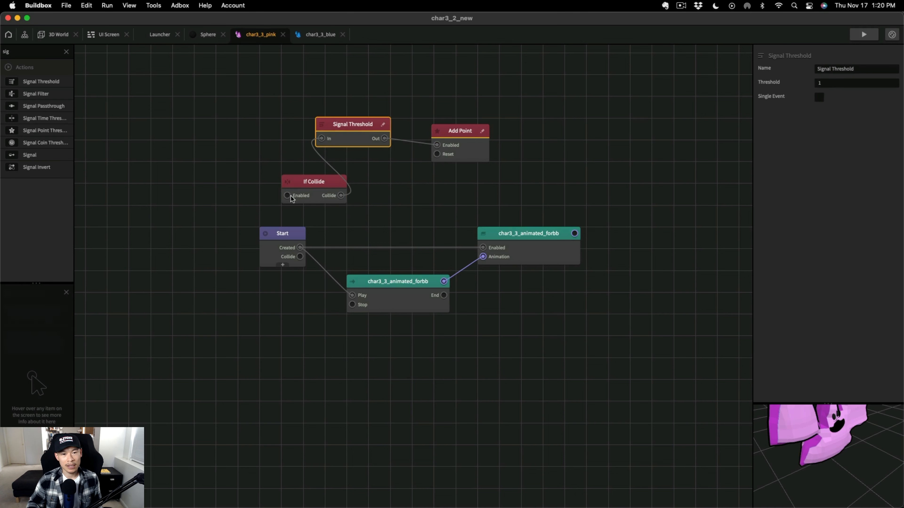
drag(287, 195, 300, 248)
Preview the rewired scoring by firing at the pink characters, and turn on Single Event for the Signal Threshold node
click(863, 33)
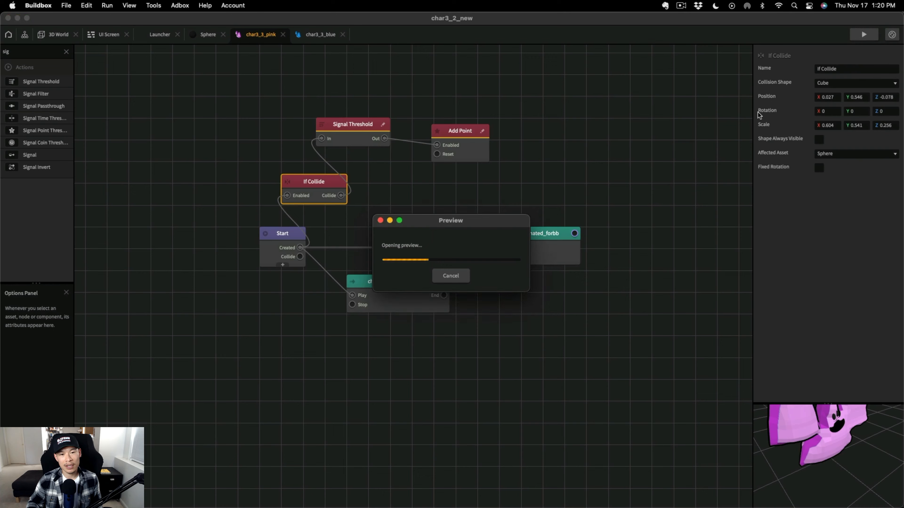
click(574, 187)
click(344, 139)
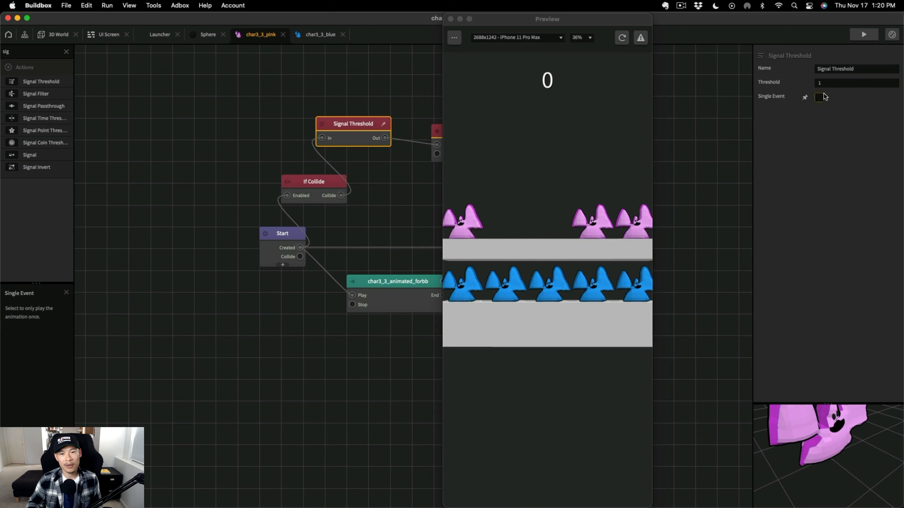
click(819, 97)
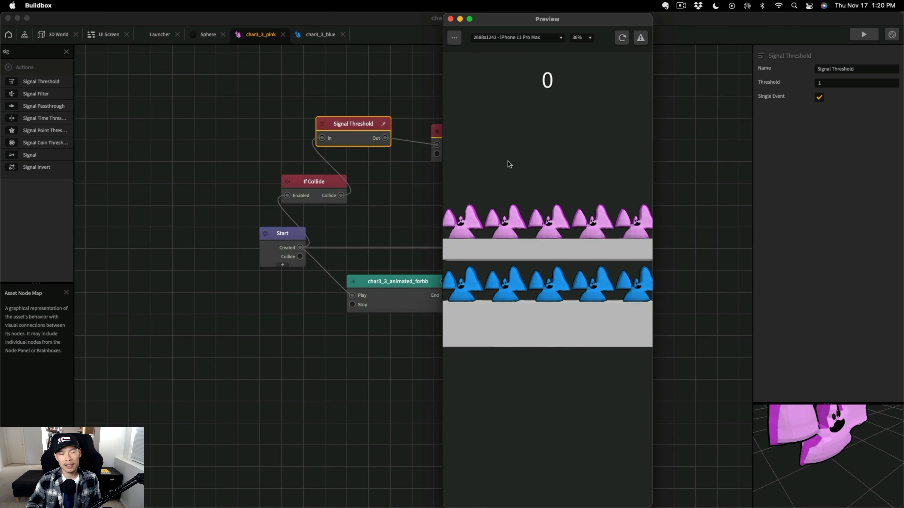
Fire at the middle pink character, end the preview, and delete the Send node and both If Collide nodes from the Sphere asset
click(552, 175)
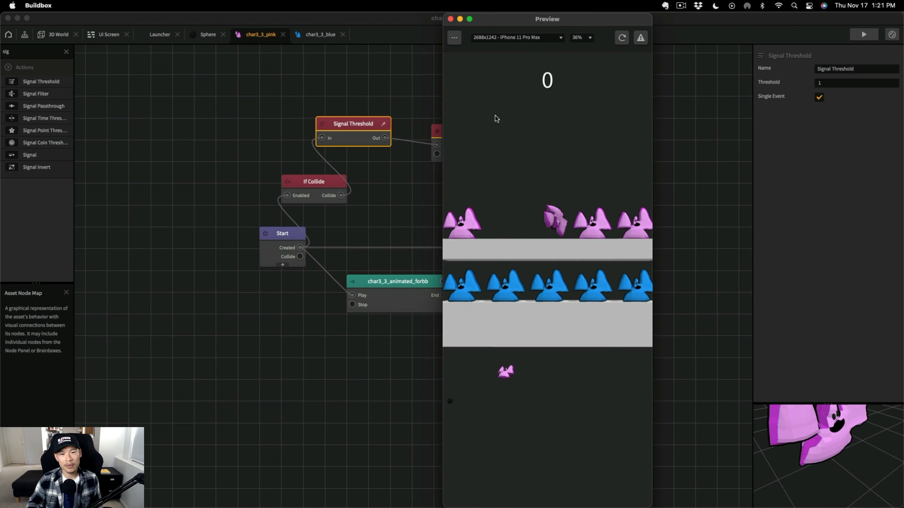
click(450, 19)
click(210, 36)
click(443, 221)
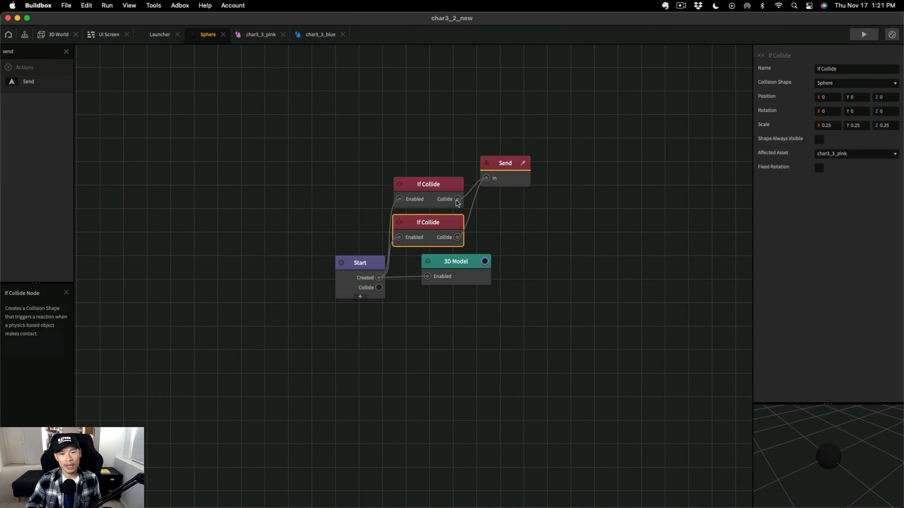
click(501, 177)
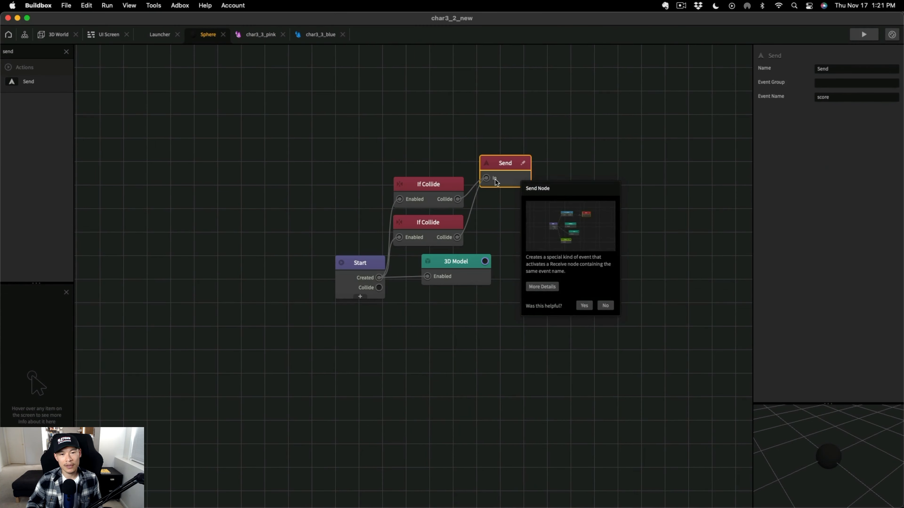
key(Delete)
click(431, 188)
key(Delete)
click(435, 222)
key(Delete)
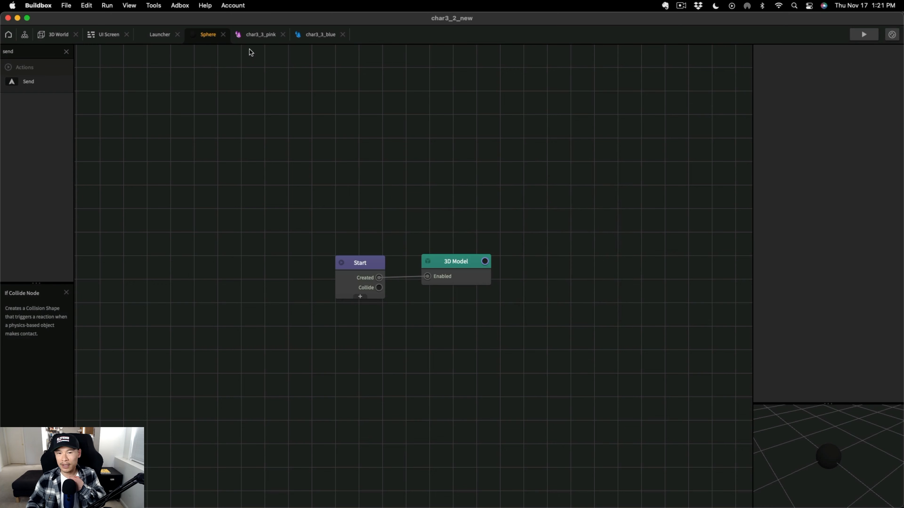
Preview the game from the char3_3_pink node map and fire at the middle and fourth pink characters
click(264, 34)
click(864, 34)
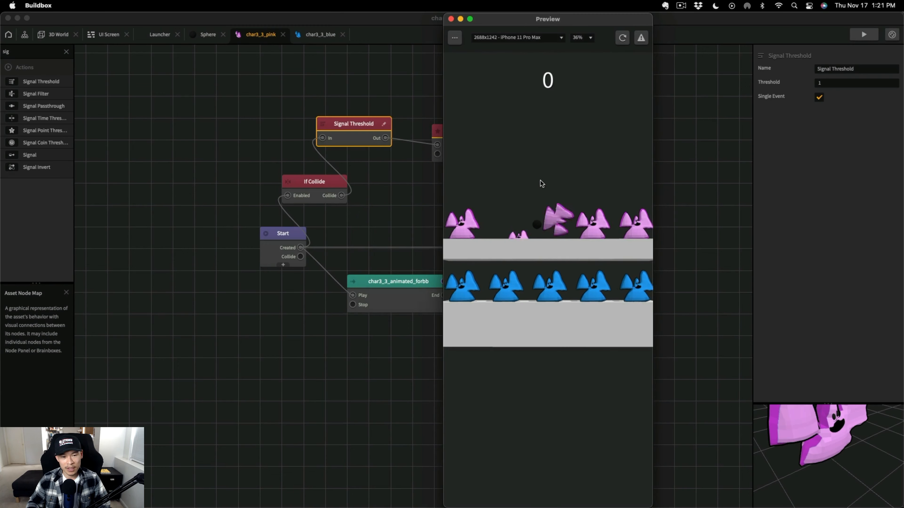
click(586, 192)
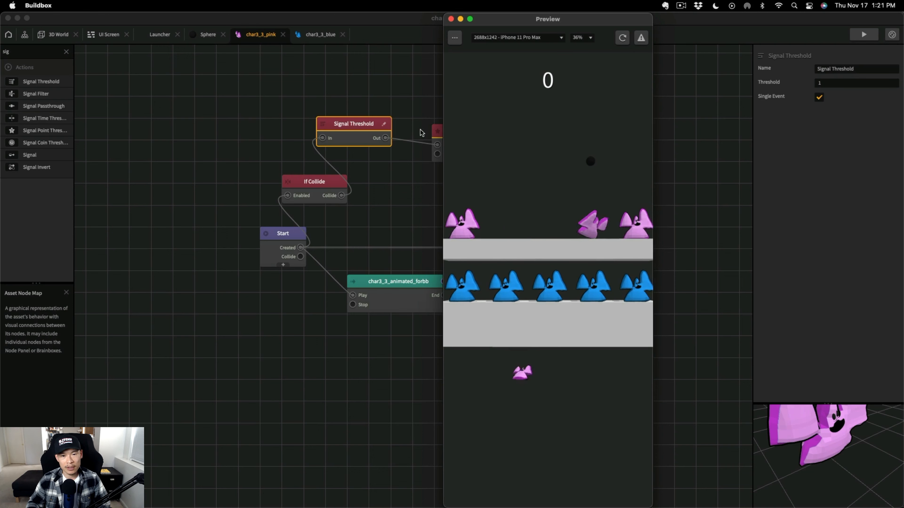
Check If Collide's settings and turn off Single Event for the Signal Threshold node
click(347, 181)
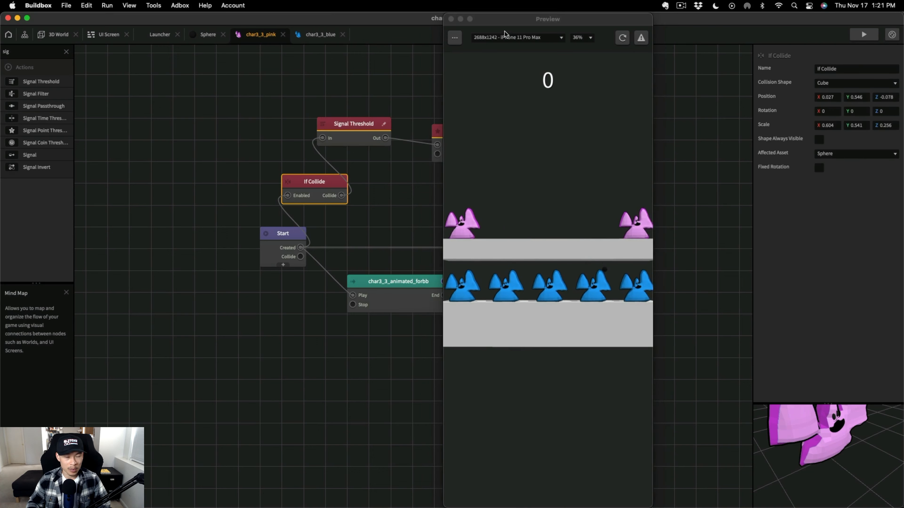
mouse_move(514, 21)
mouse_down()
mouse_move(577, 51)
mouse_move(512, 21)
mouse_up()
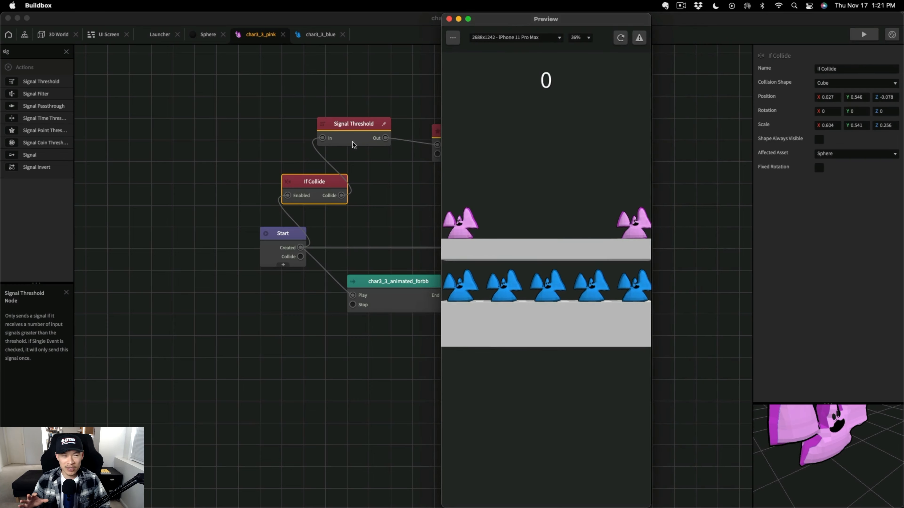
click(348, 133)
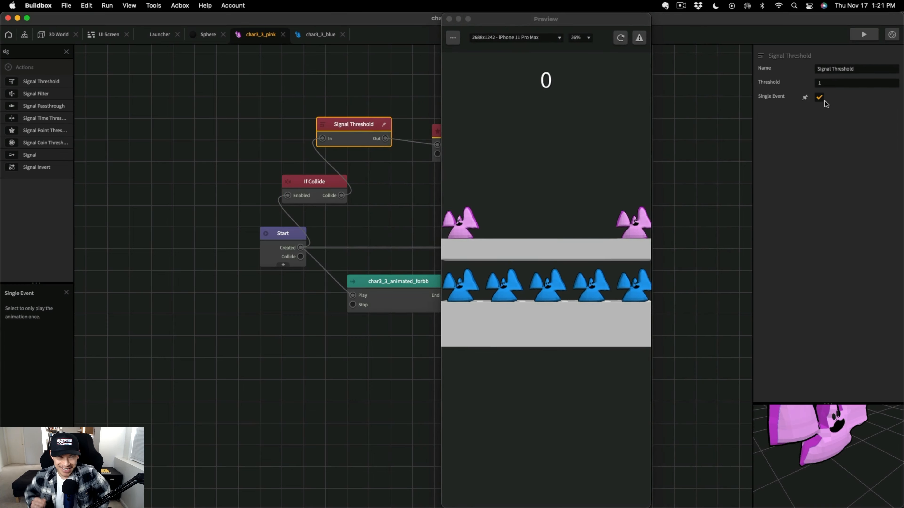
click(819, 97)
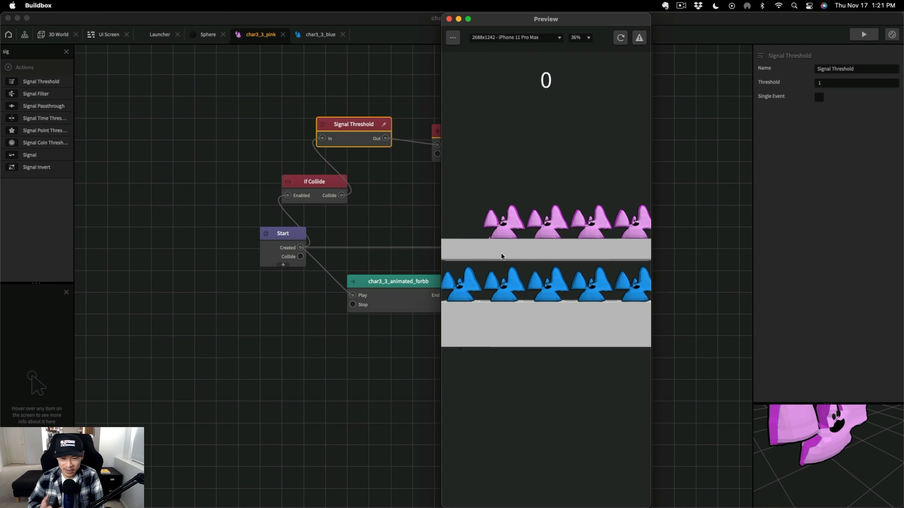
Test the scoring without Single Event by firing at the remaining pink characters, and close the preview
click(501, 188)
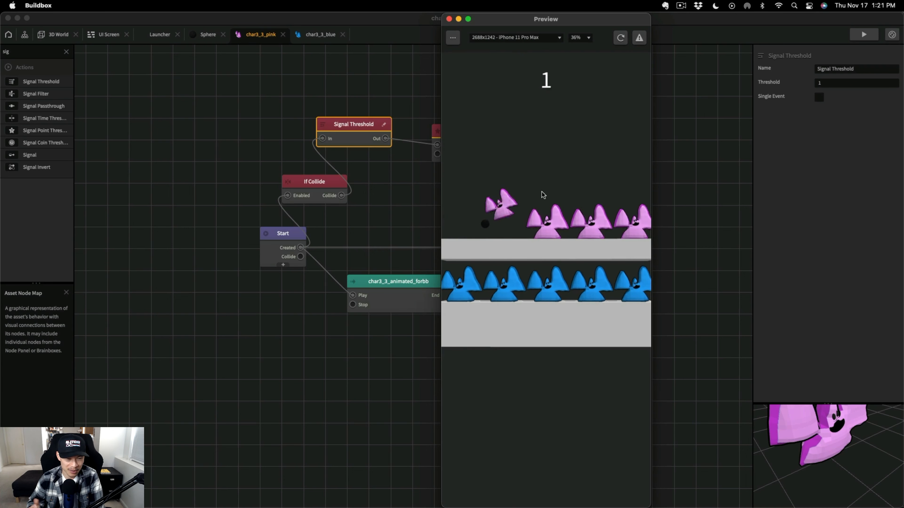
click(587, 186)
click(630, 165)
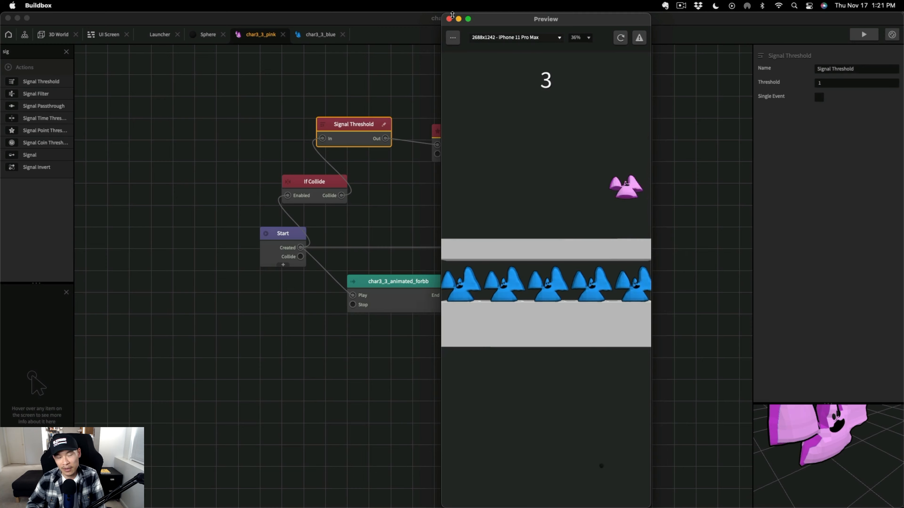
click(448, 19)
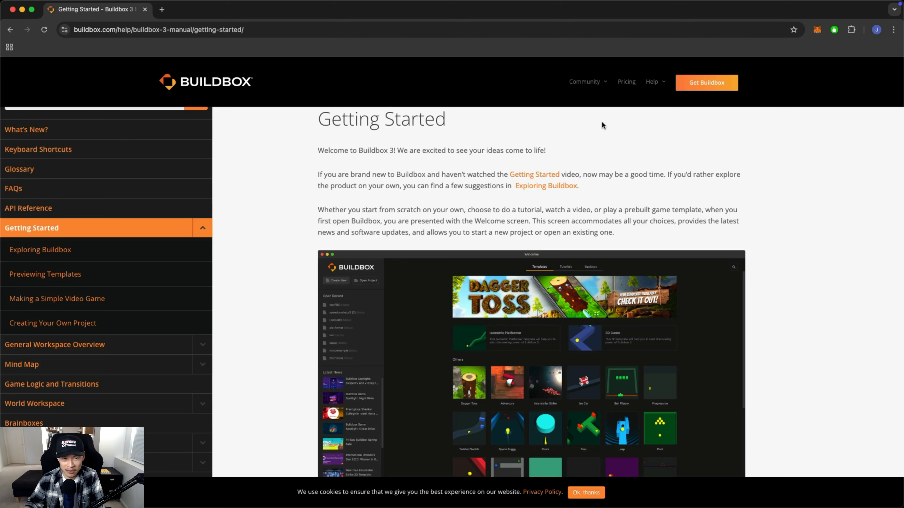
Browse the Buildbox manual's Getting Started page in the browser, and review the Add Point and Signal Threshold nodes
scroll(601, 122, down, 3)
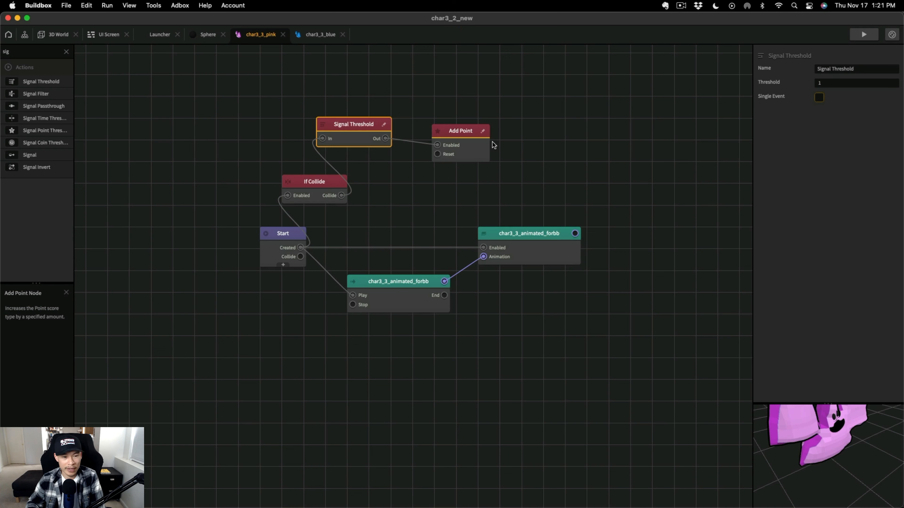
click(482, 137)
click(363, 131)
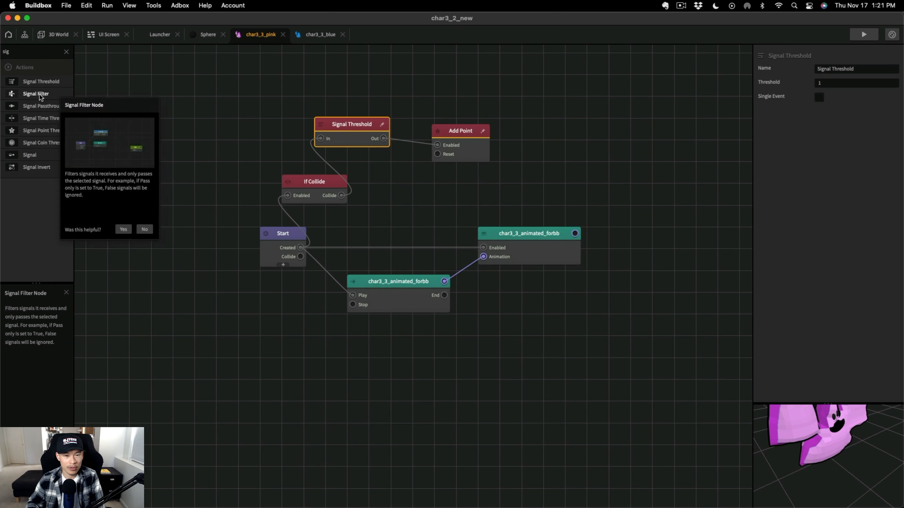
Add a Signal Filter node and route If Collide's Collide through it into Signal Threshold's In
drag(23, 97, 262, 75)
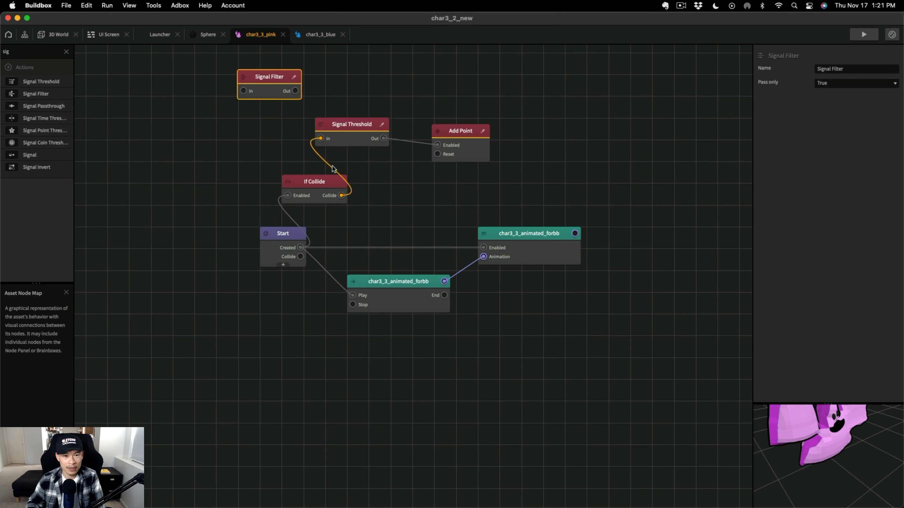
drag(335, 172, 321, 138)
drag(351, 125, 367, 113)
Preview the Signal Filter setup by firing at the first three pink characters
click(863, 35)
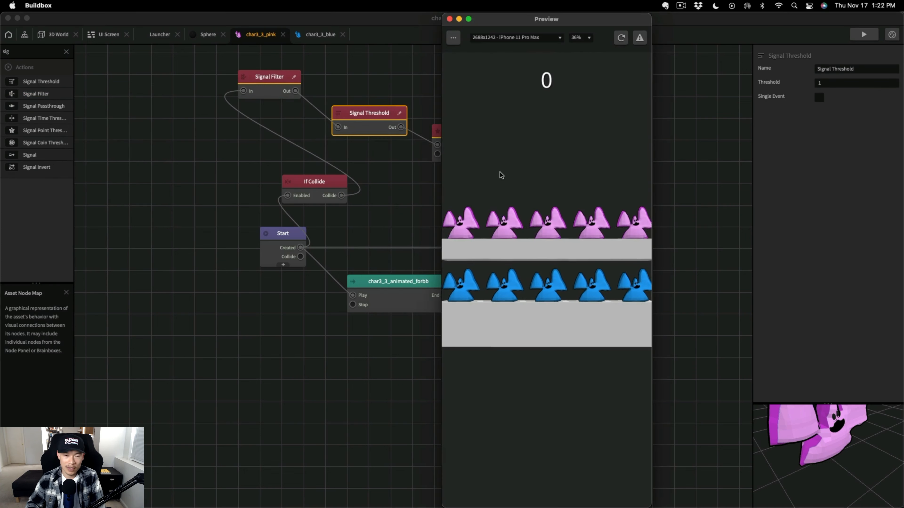
click(500, 176)
click(466, 184)
click(557, 195)
Delete the Signal Filter and Signal Threshold nodes, and link If Collide's Collide directly to Add Point's Enabled
click(449, 19)
key(Delete)
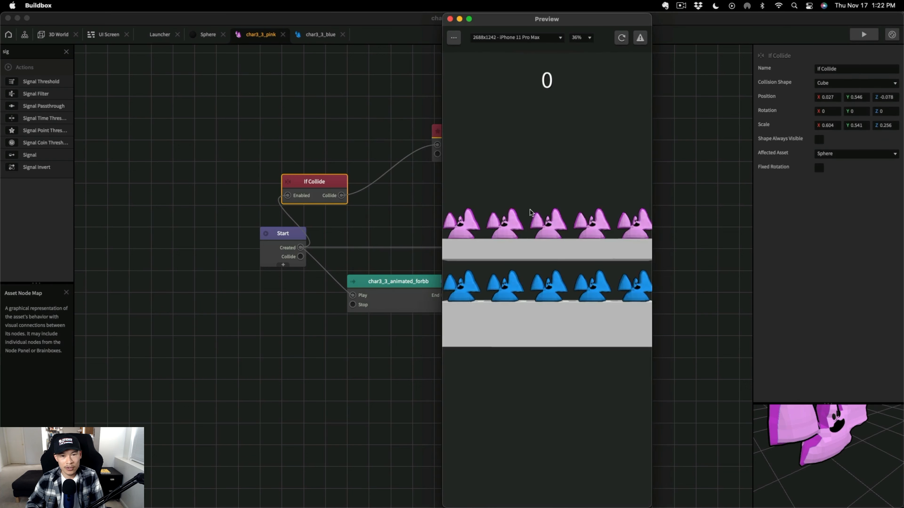
Test the direct If Collide to Add Point link in the preview by firing across the pink row
click(546, 191)
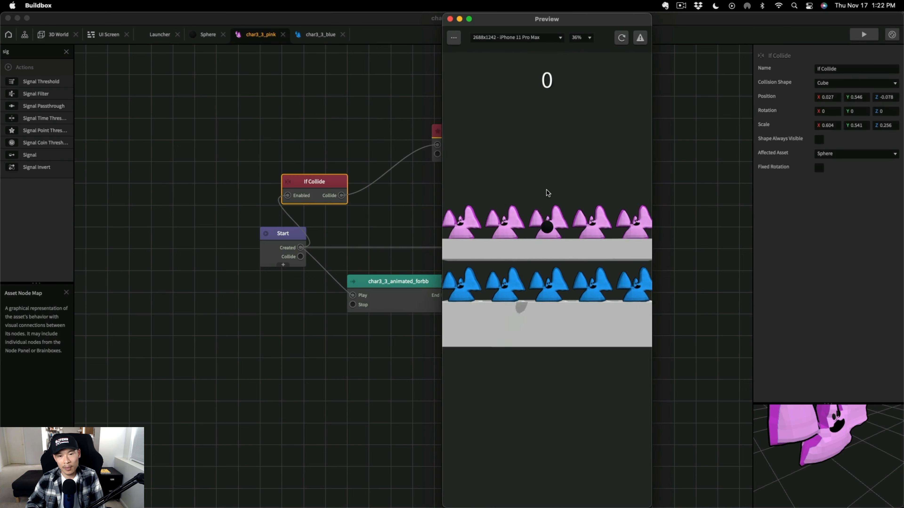
click(506, 194)
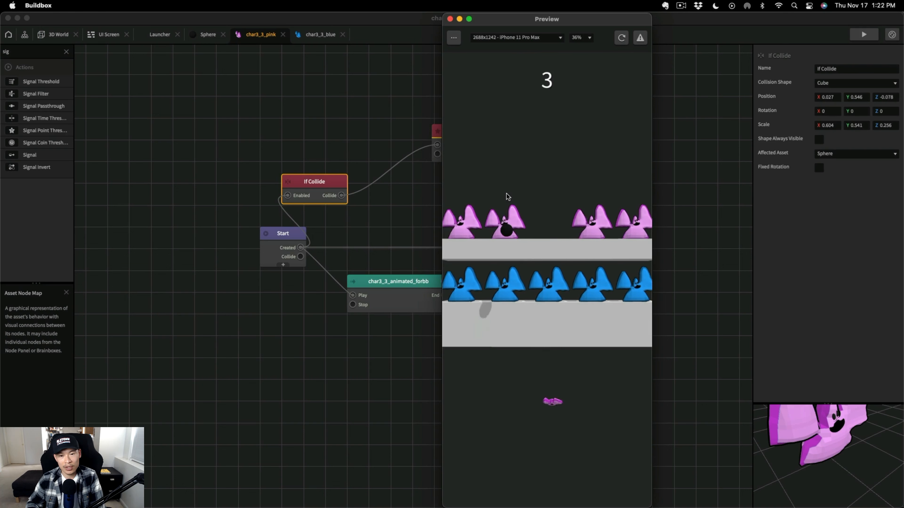
click(494, 149)
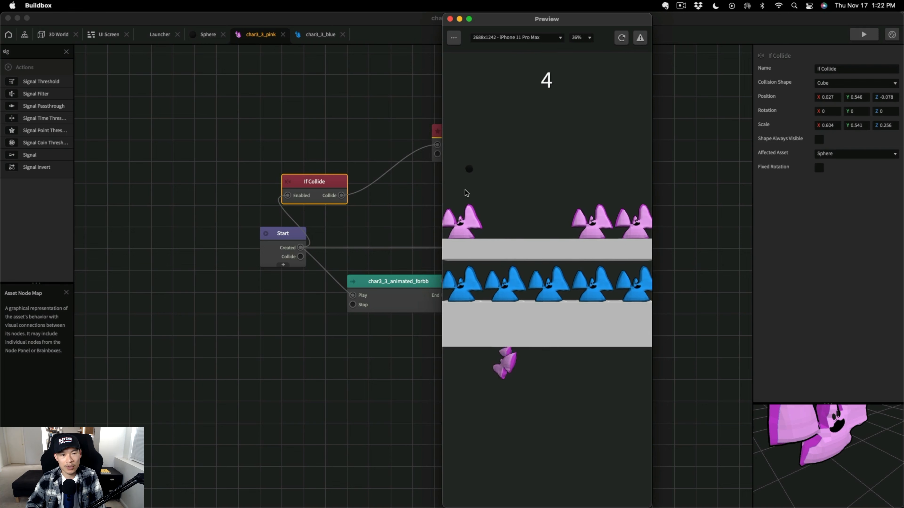
click(592, 200)
click(591, 197)
click(587, 179)
click(634, 188)
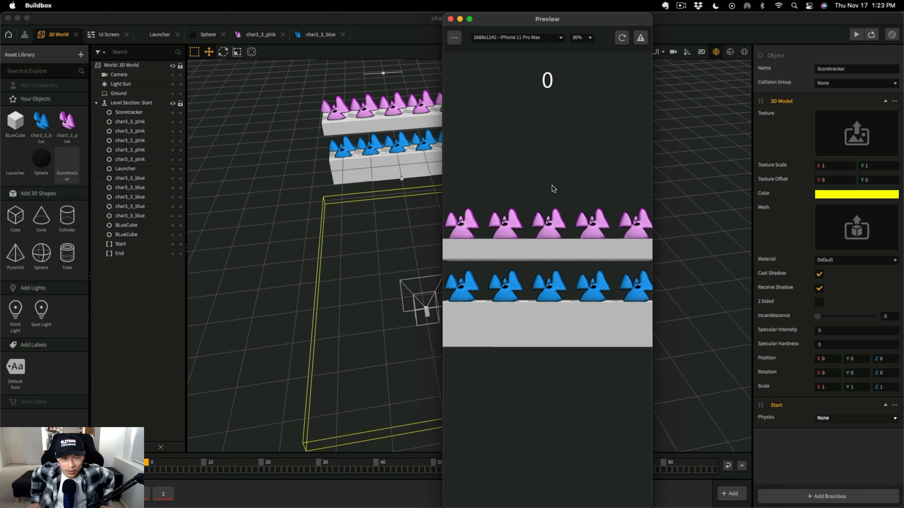
Play the 3D World preview, firing at the pink characters and the first blue character, and close it
click(553, 189)
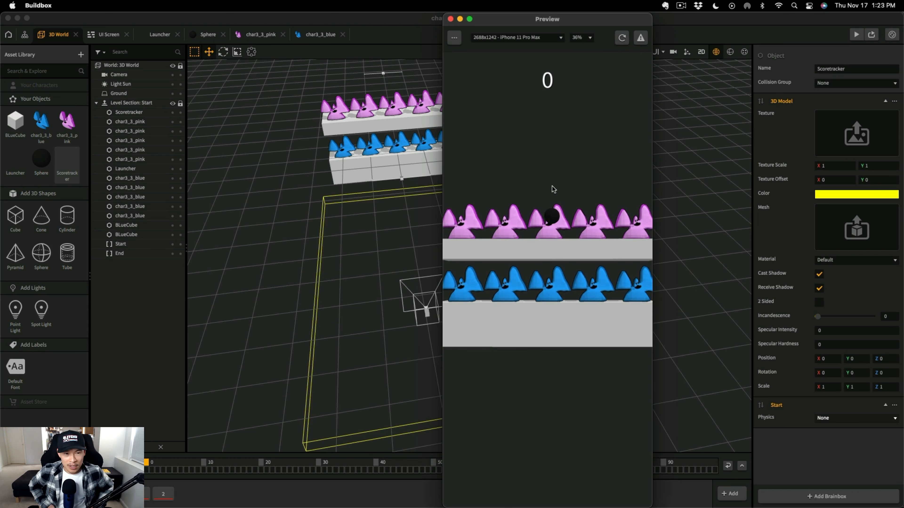
click(589, 180)
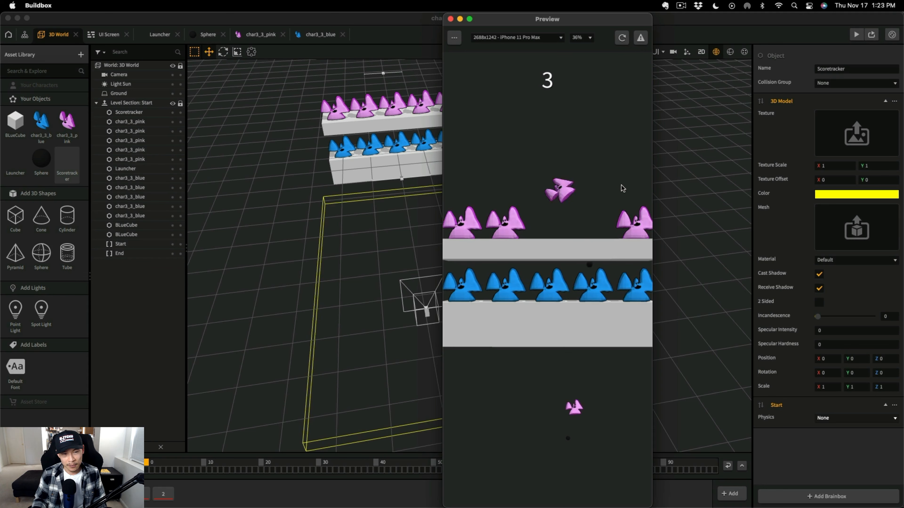
click(634, 203)
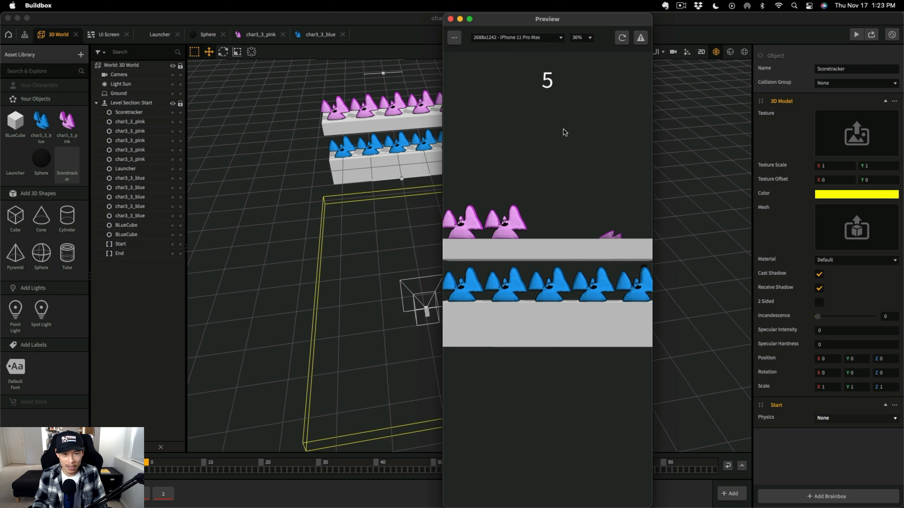
click(502, 187)
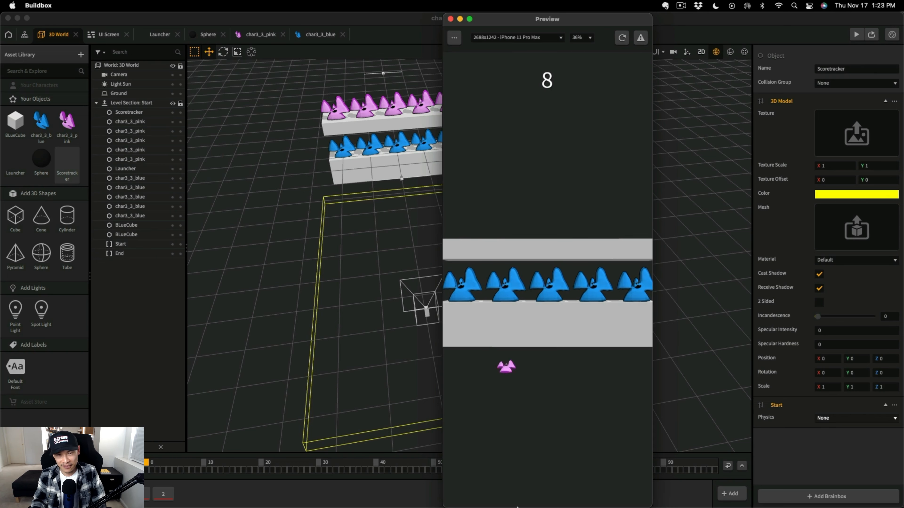
click(457, 257)
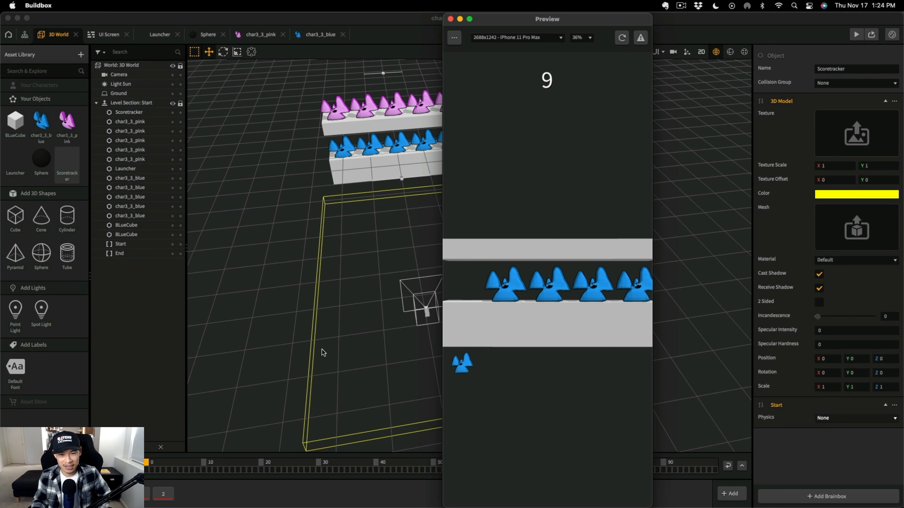
click(450, 19)
Set the iOS Bundle ID to com.gt.testergame in the project settings
click(67, 5)
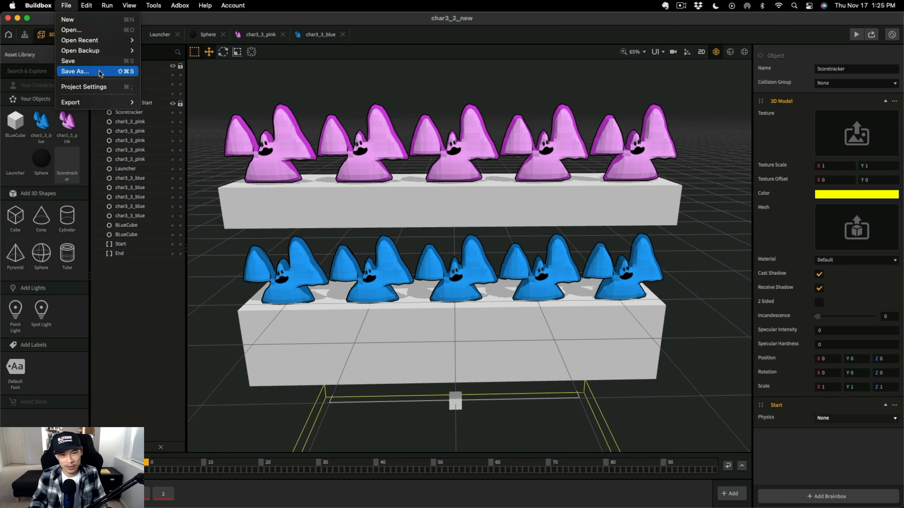
click(89, 87)
click(391, 394)
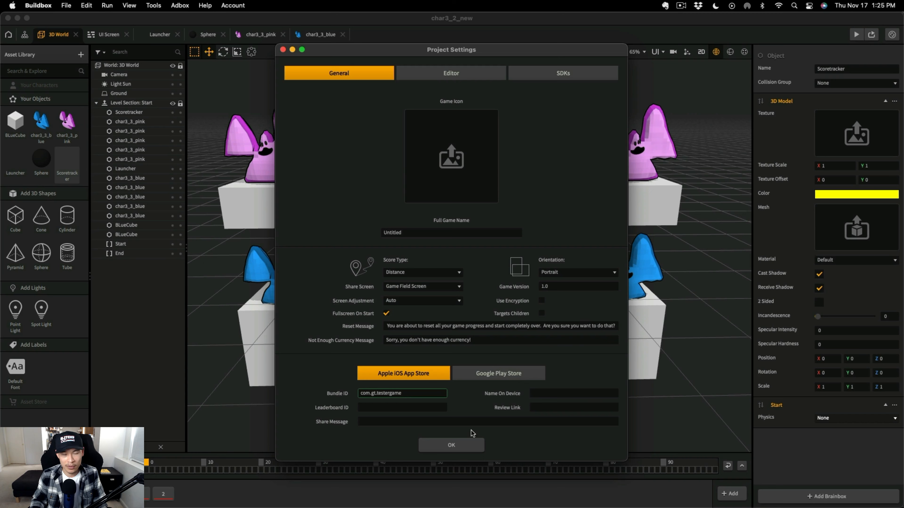
click(469, 446)
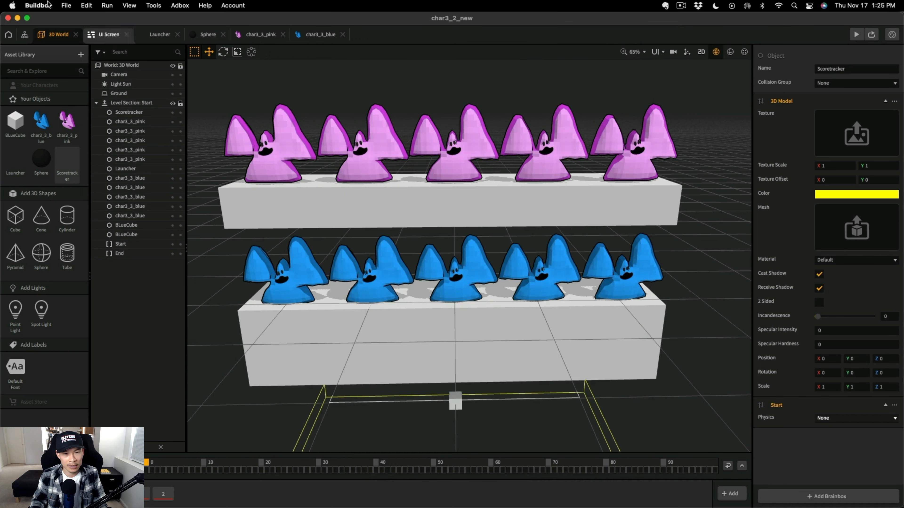
Export the project for iOS
click(66, 5)
mouse_move(119, 103)
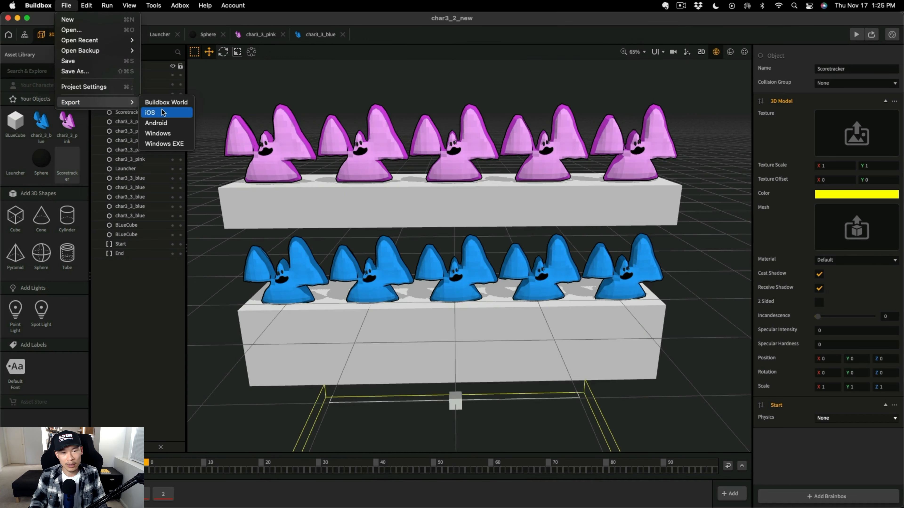
click(190, 114)
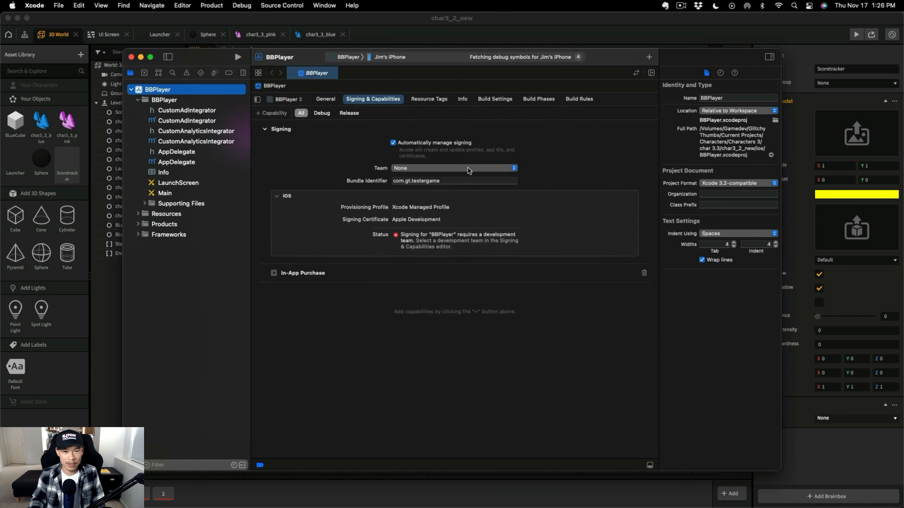
In Xcode, assign BBPlayer's signing team and bundle identifier com.gt.testergame3.3, and run it on the connected iPhone
click(467, 171)
click(458, 180)
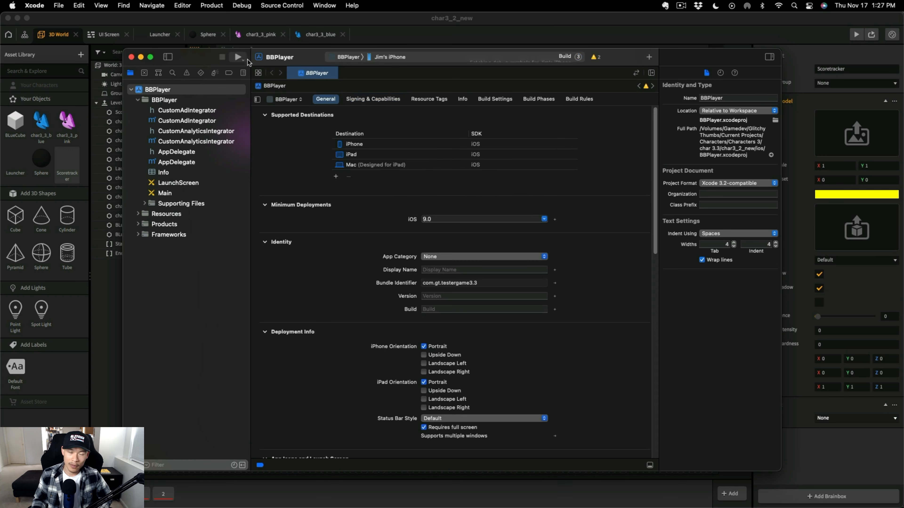
click(244, 59)
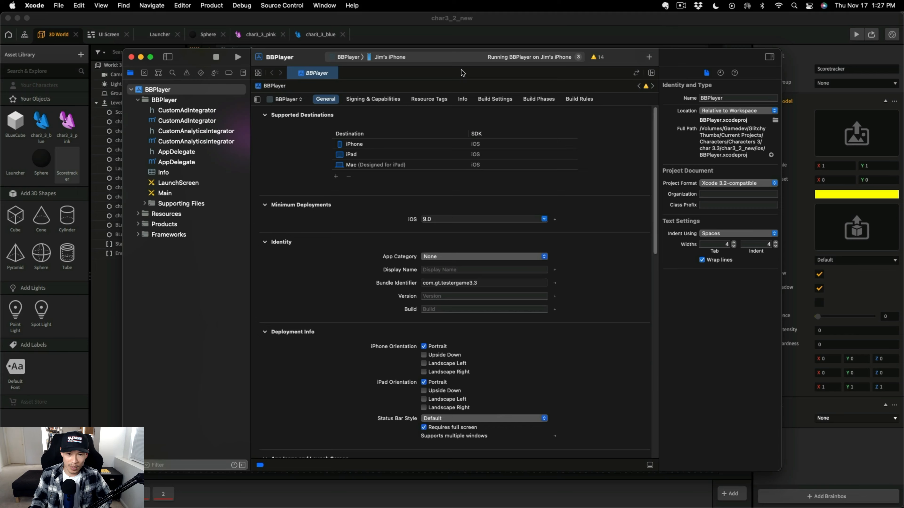